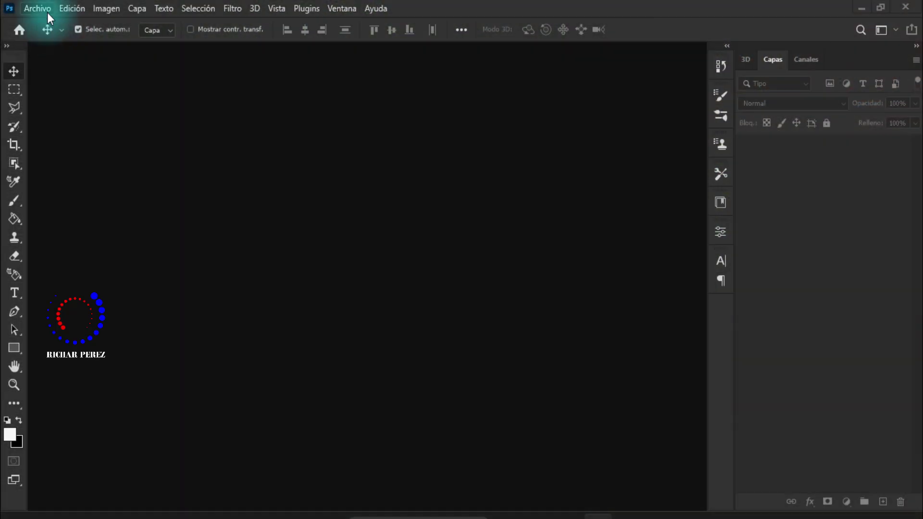
- Create a blank document named ENSALADAS, 210 × 297 mm at 300 ppi
left_click(47, 9)
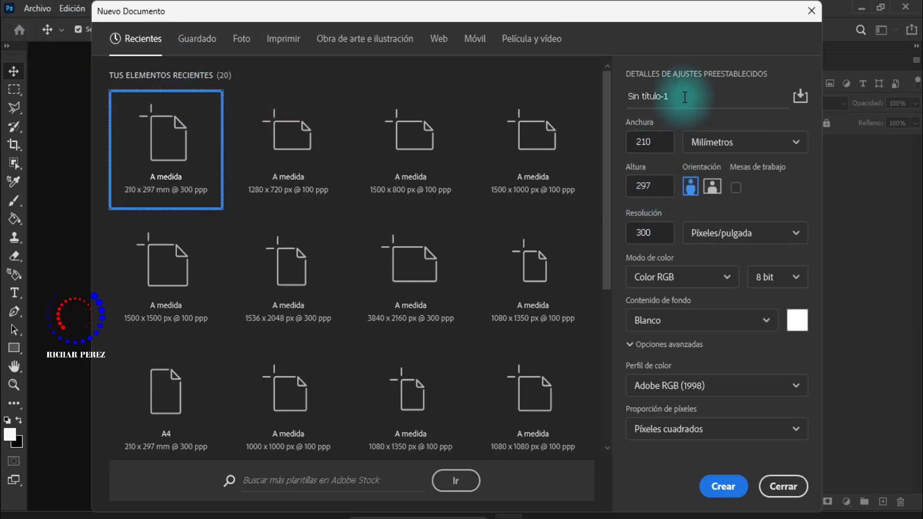
left_click(684, 96)
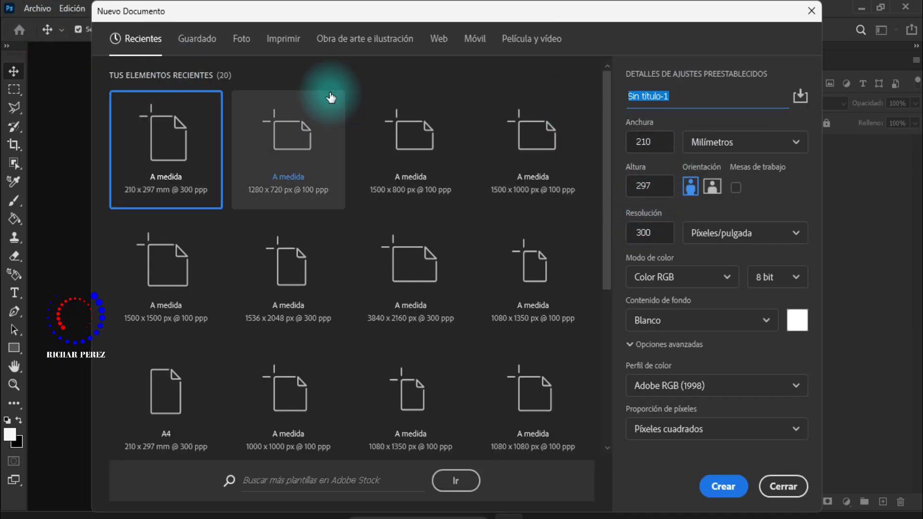
type("ENSALADAS")
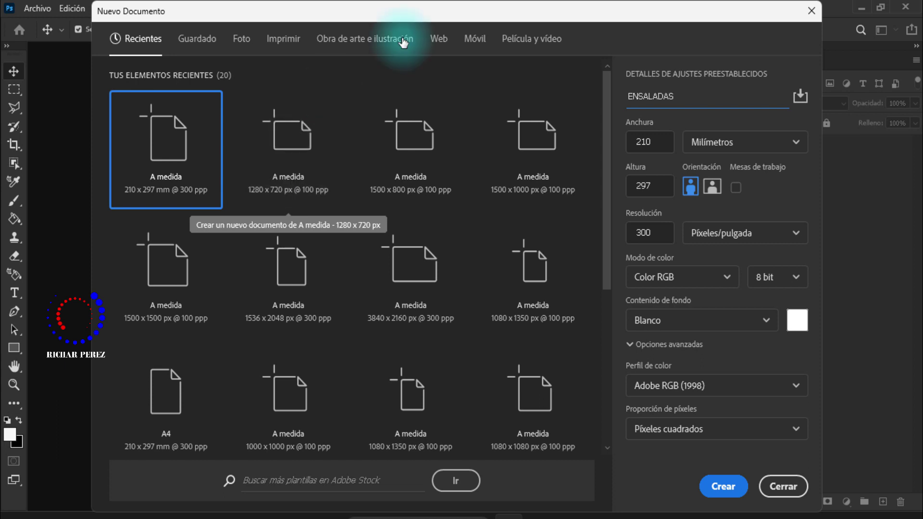
left_click(634, 142)
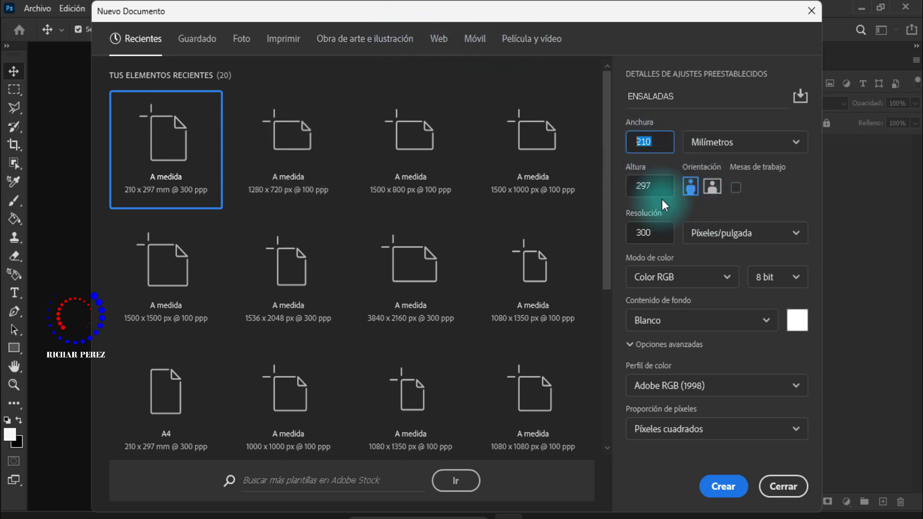
left_click(626, 187)
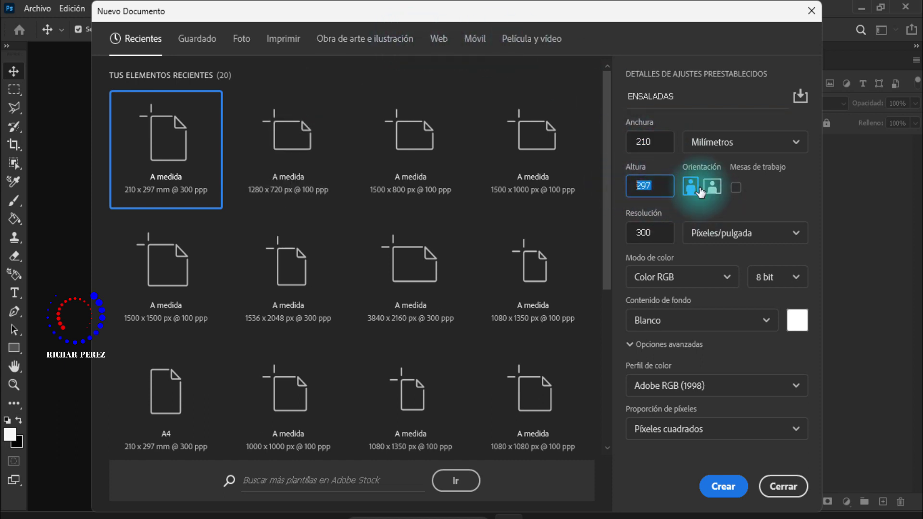
left_click(656, 233)
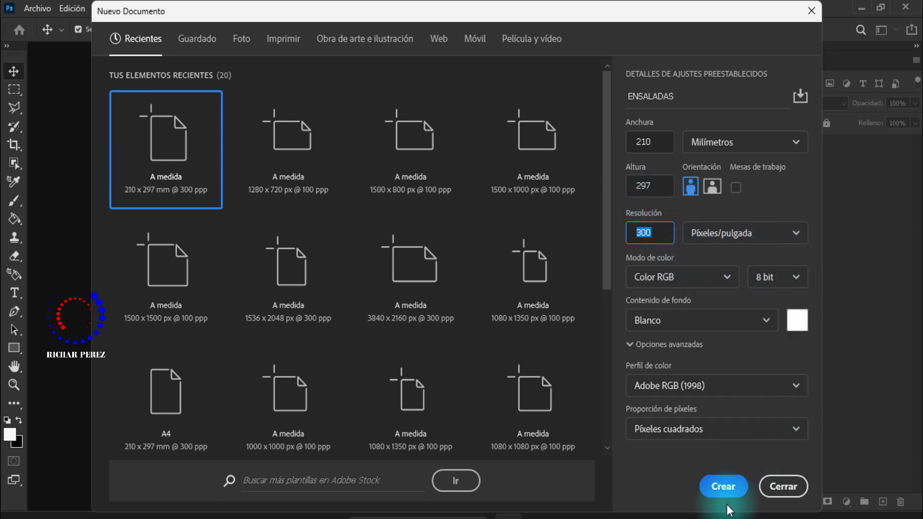
left_click(723, 486)
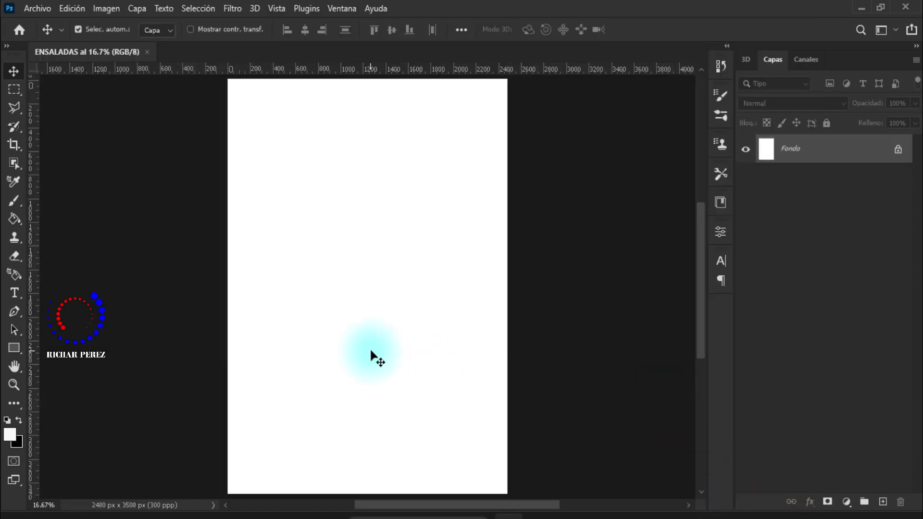
- Drag a vertical and a horizontal guide to the page centre and lock the guides
scroll(384, 360, "down", 1)
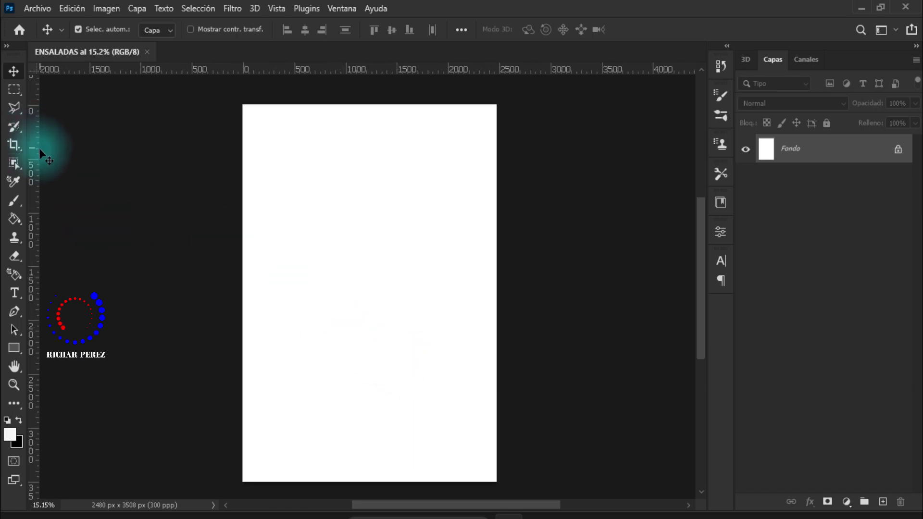
left_click_drag(39, 149, 371, 204)
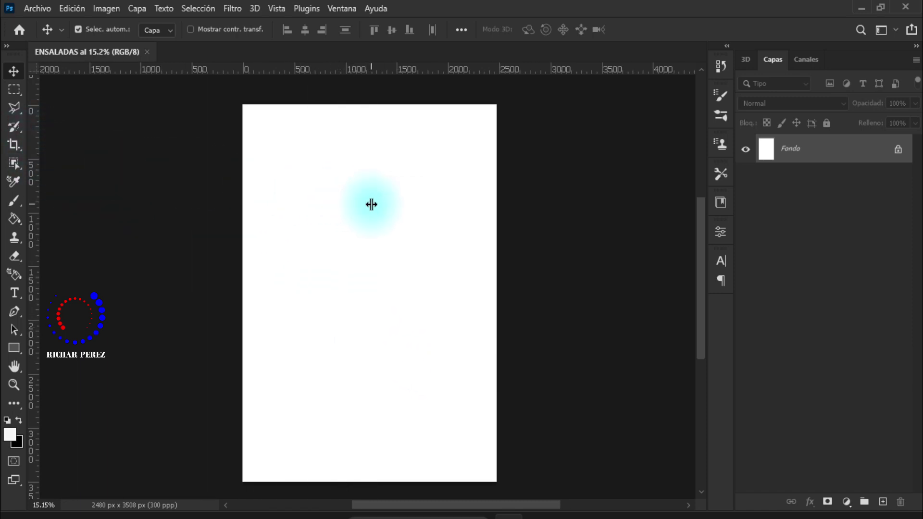
left_click_drag(462, 68, 439, 297)
left_click(274, 9)
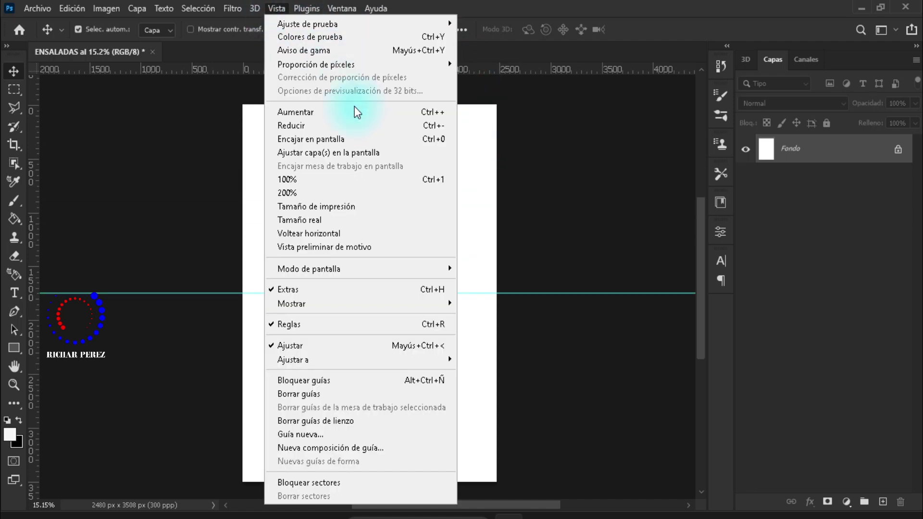
left_click(348, 382)
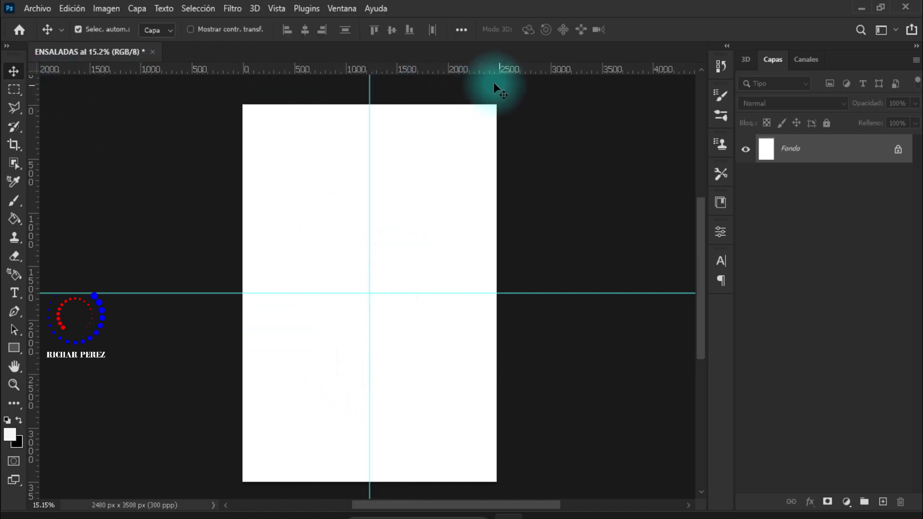
- Toggle the rulers off and back on with Ctrl+R
key("ctrl")
key("ctrl+r")
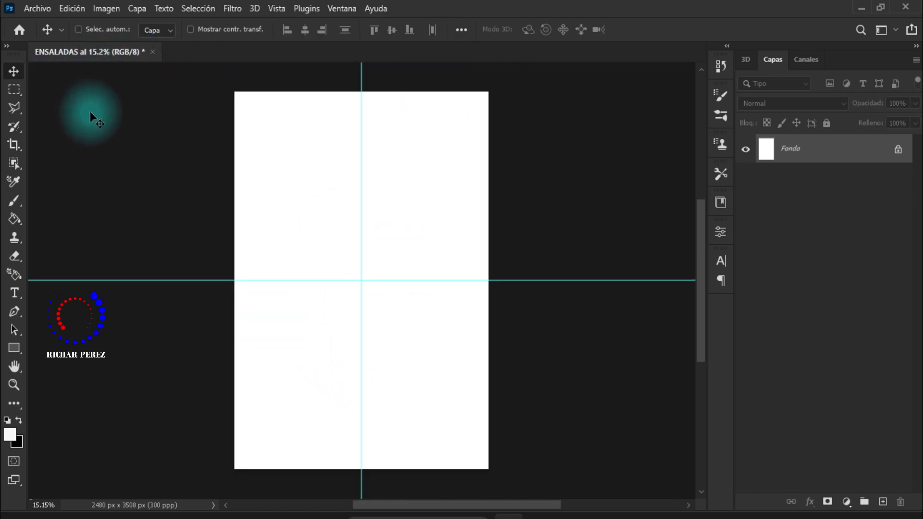
key("ctrl+r")
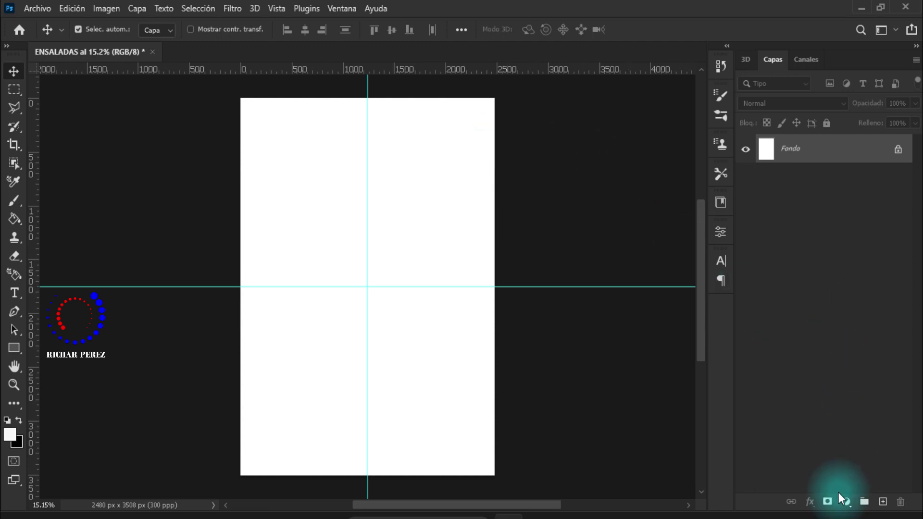
- Add a bright green 87A203 solid colour fill layer
left_click(847, 503)
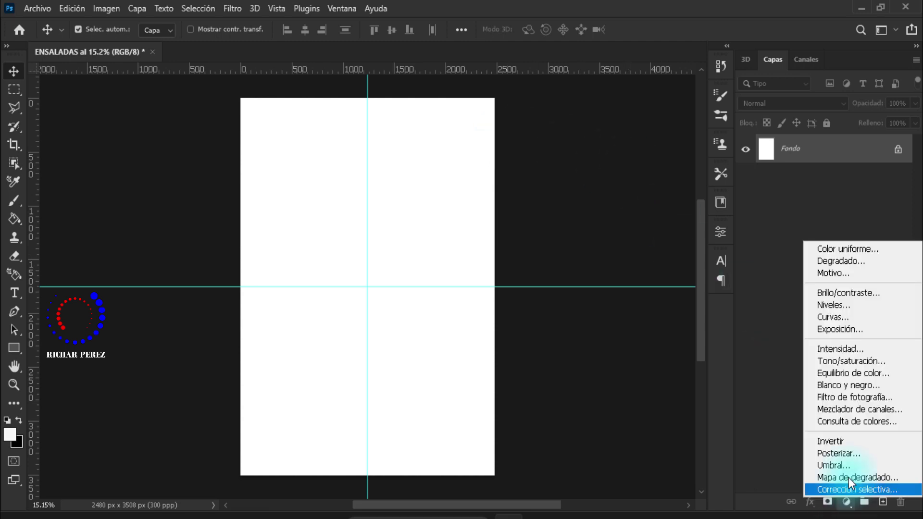
left_click(850, 252)
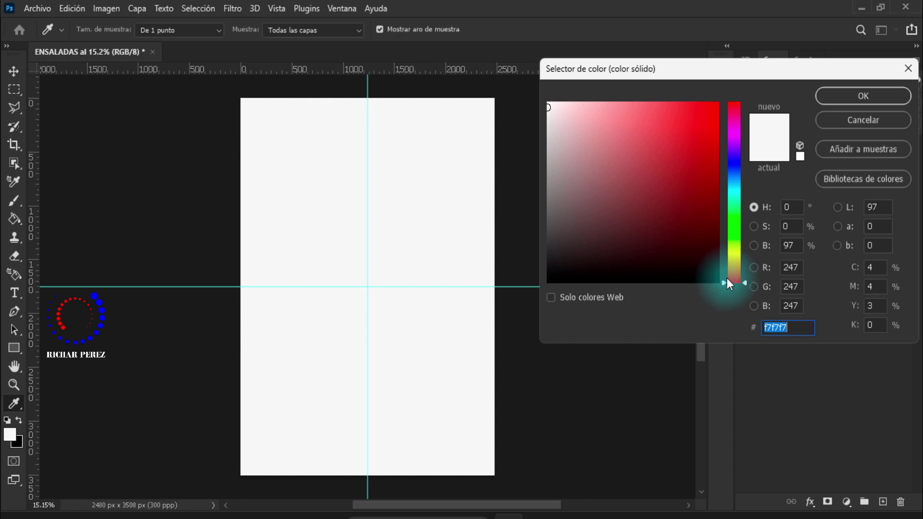
type("87")
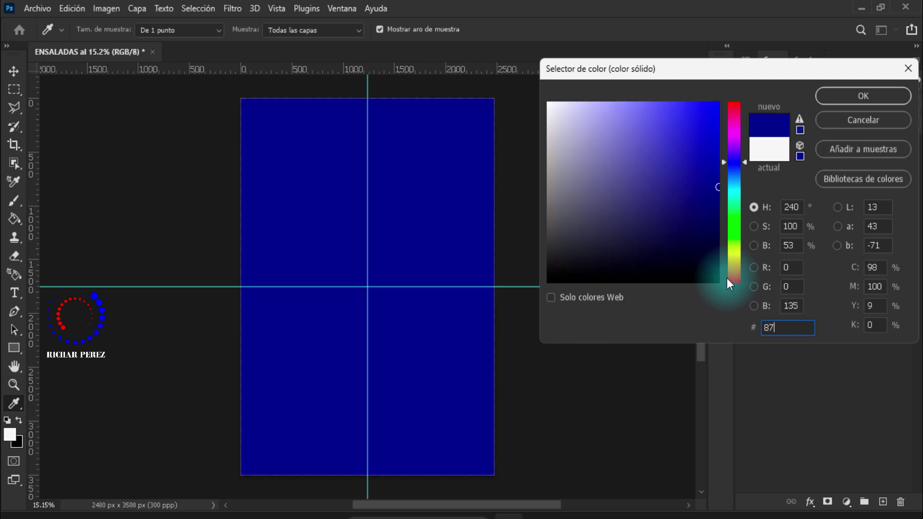
type("A203")
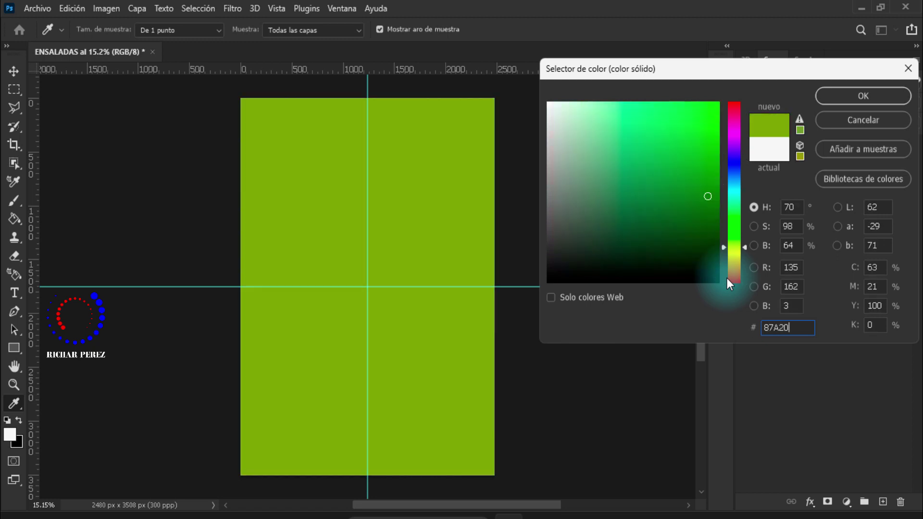
left_click(864, 97)
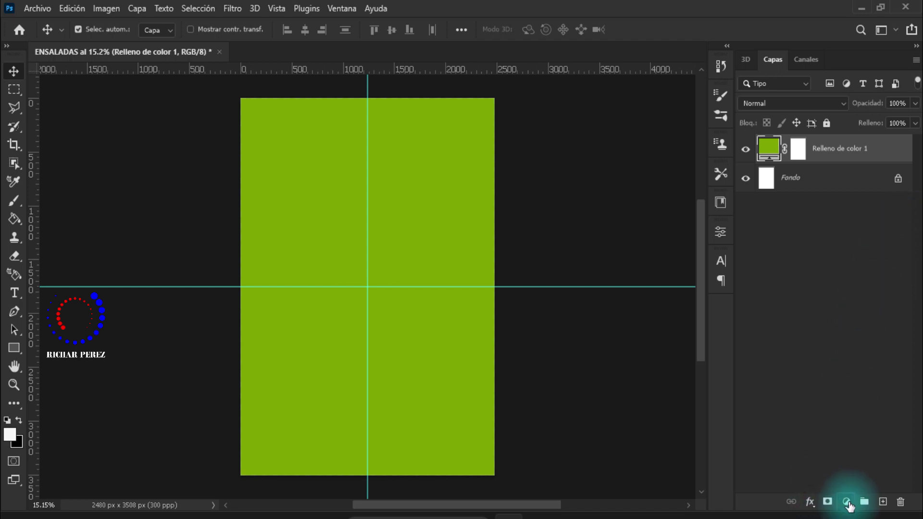
- Add a second solid colour fill layer in olive 717D13
left_click(846, 502)
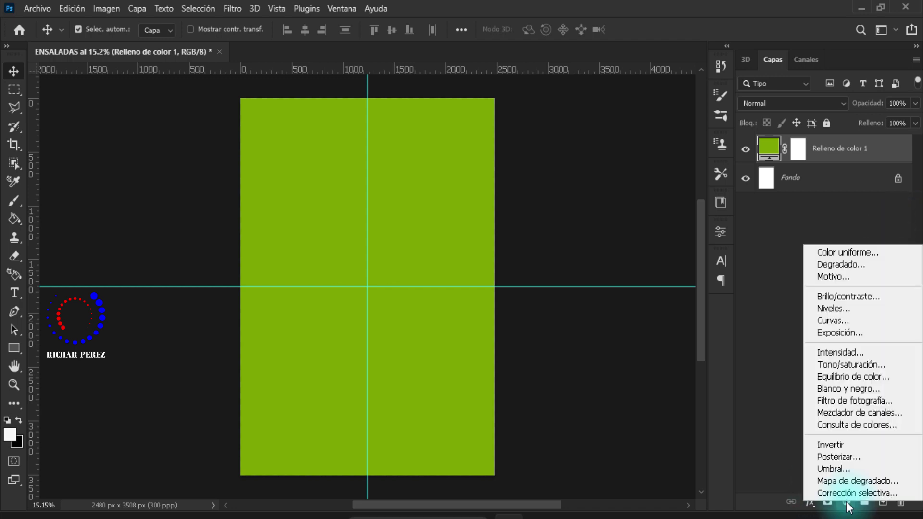
left_click(863, 255)
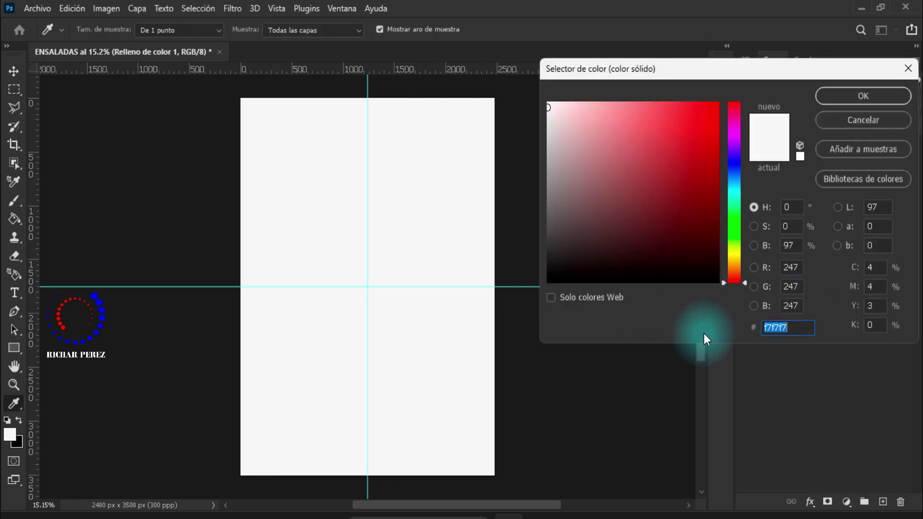
type("7")
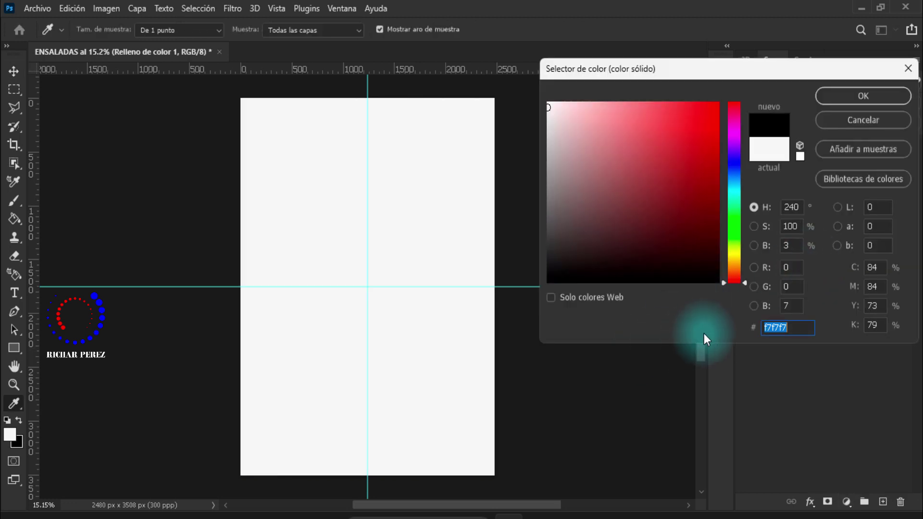
type("17D")
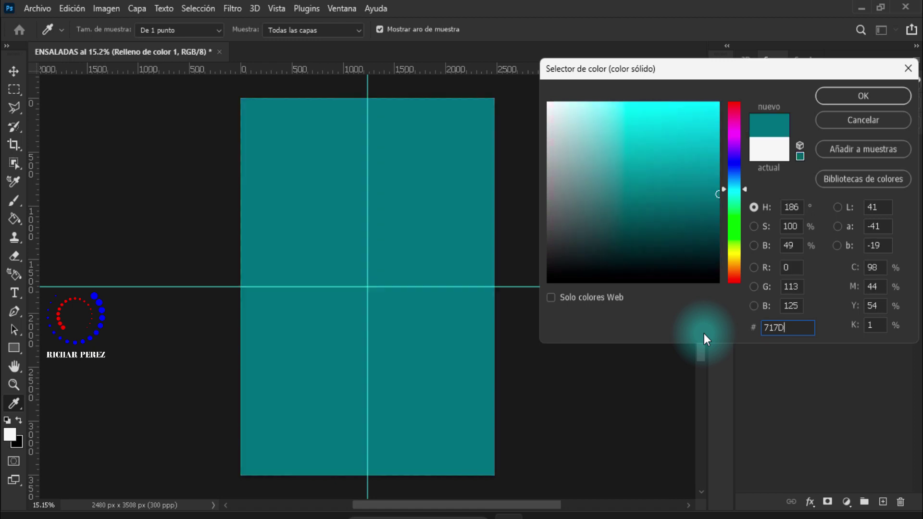
type("13")
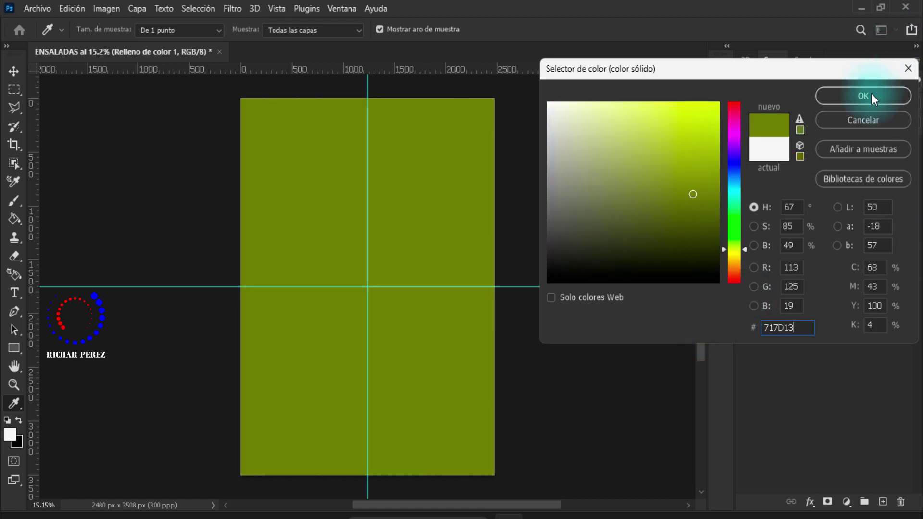
left_click(871, 95)
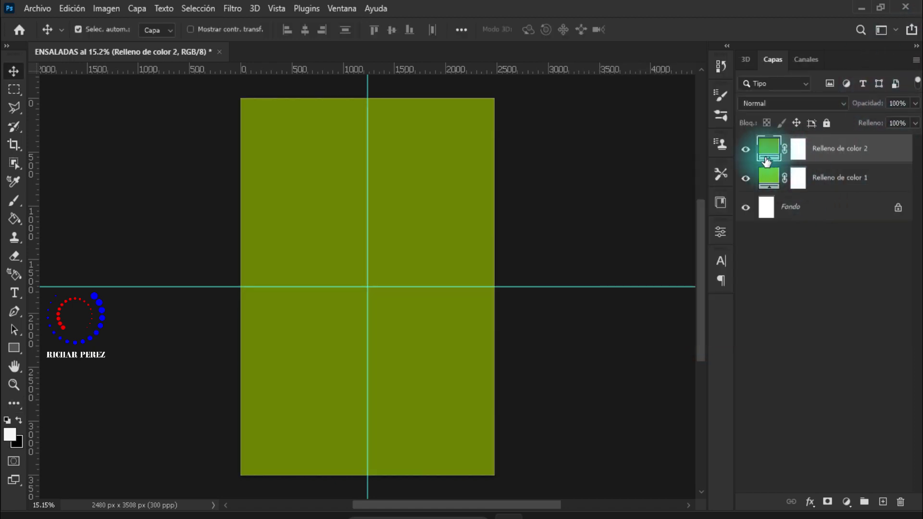
- Target the Relleno de color 2 layer mask and set the brush opacity to 75
left_click(745, 149)
left_click(795, 155)
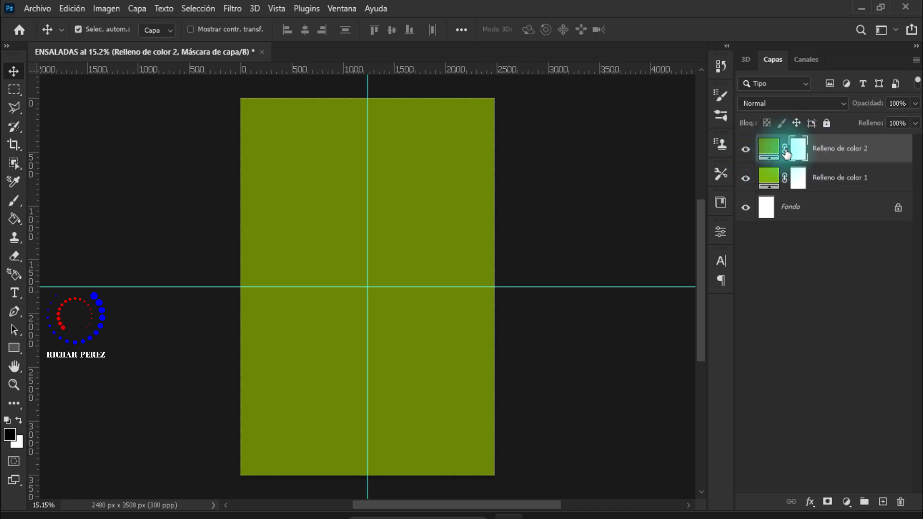
key("b")
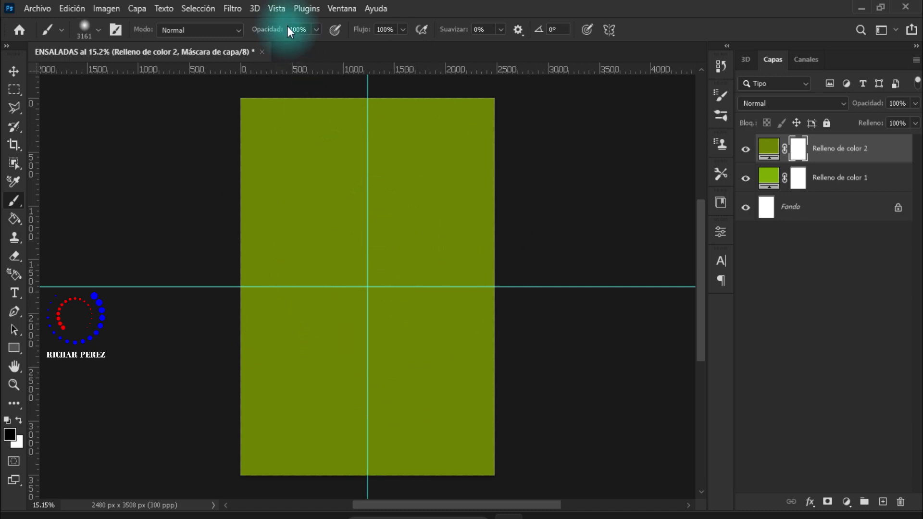
left_click(308, 30)
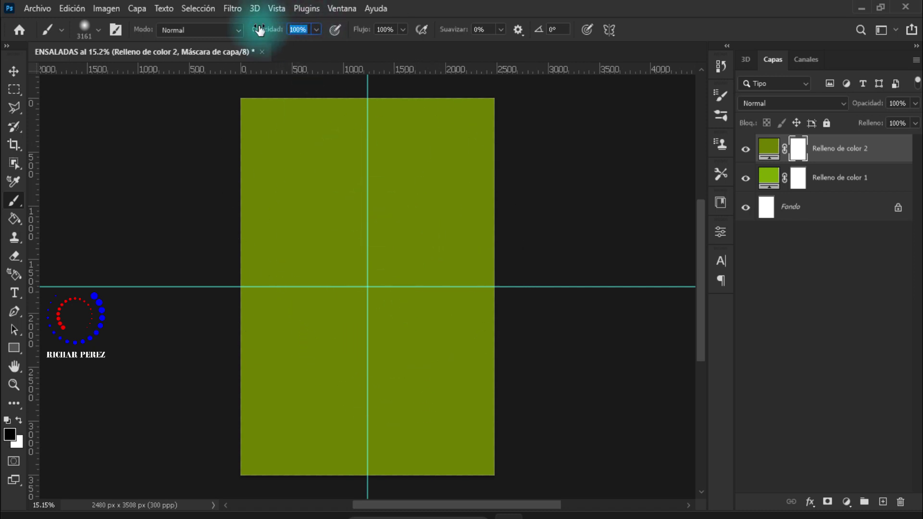
type("75")
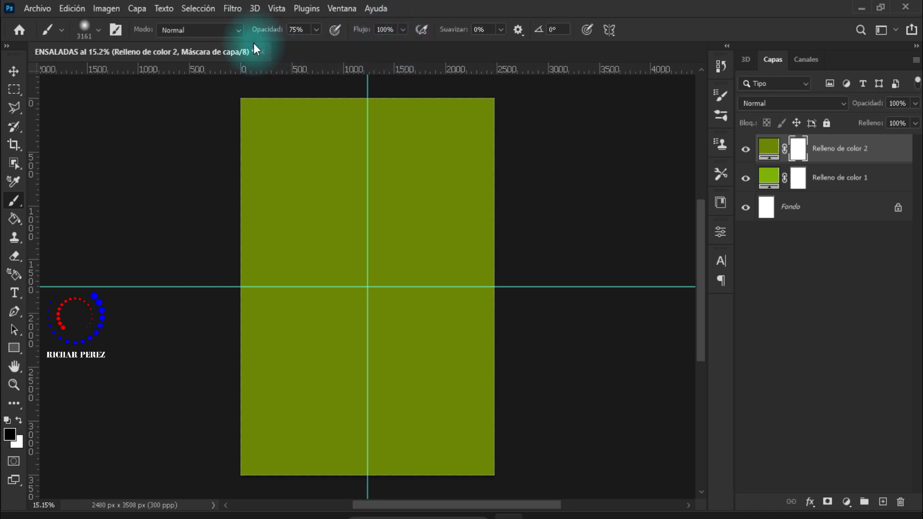
left_click(241, 32)
left_click(218, 42)
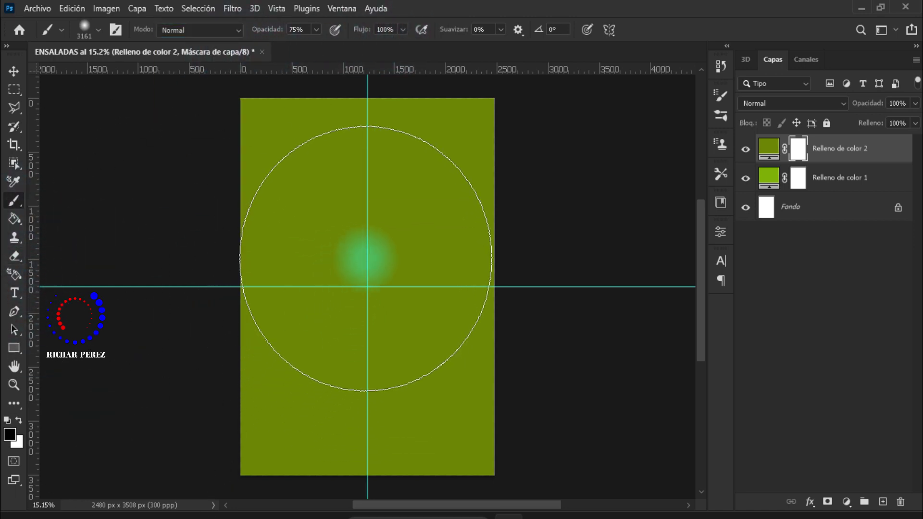
- Choose the soft Circular difuso brush and paint two soft dabs at the page centre
right_click(367, 257)
left_click(387, 354)
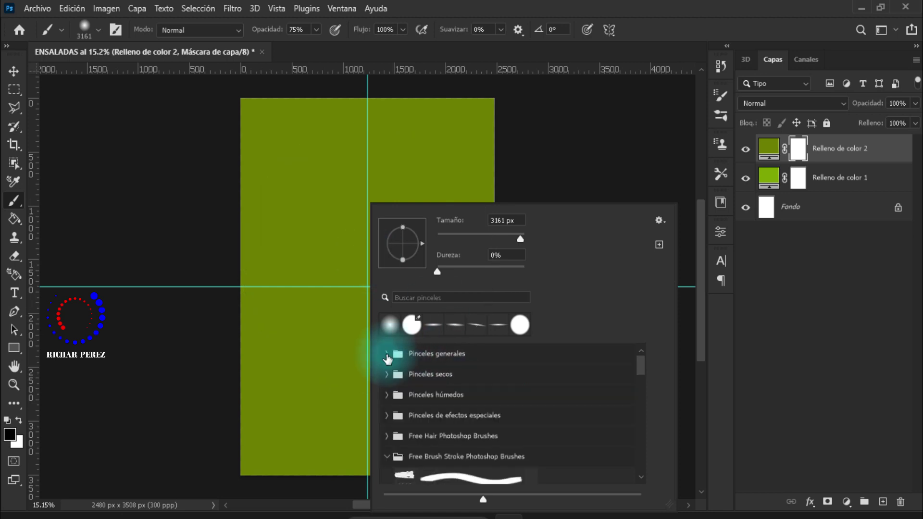
left_click(386, 354)
left_click(405, 377)
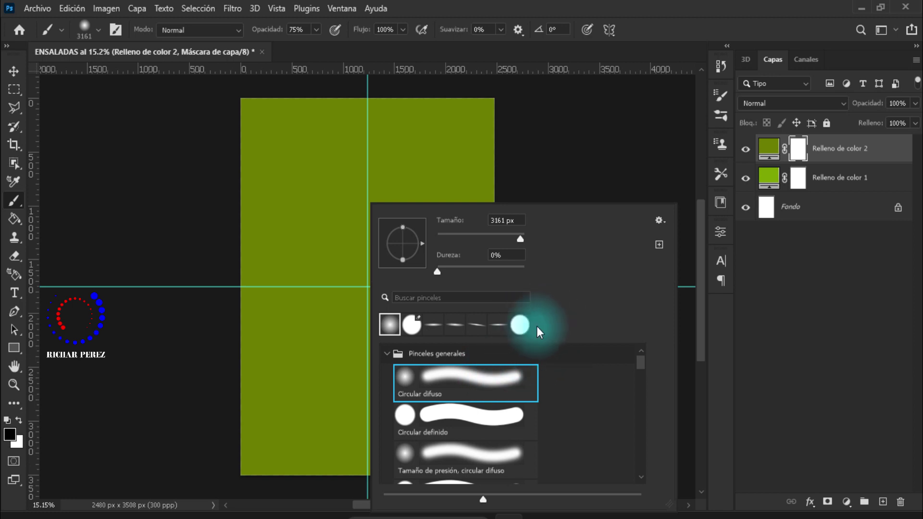
left_click(798, 150)
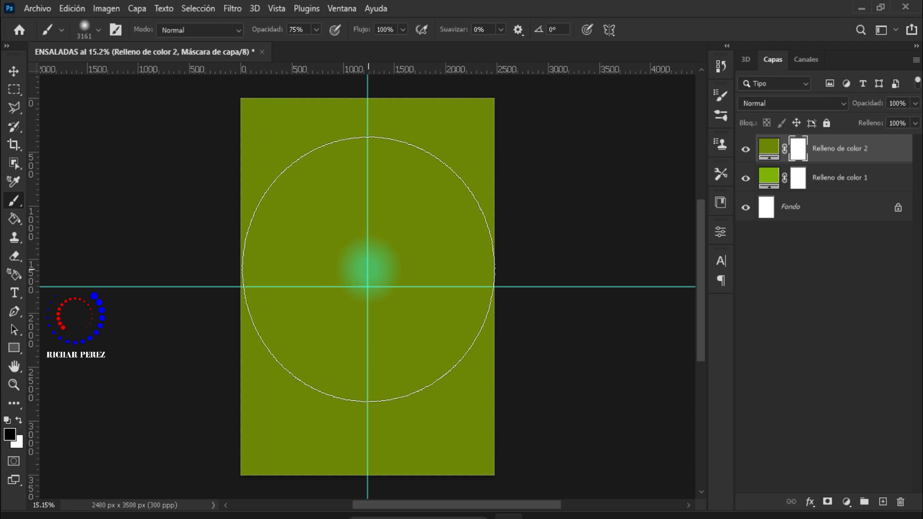
left_click(368, 270)
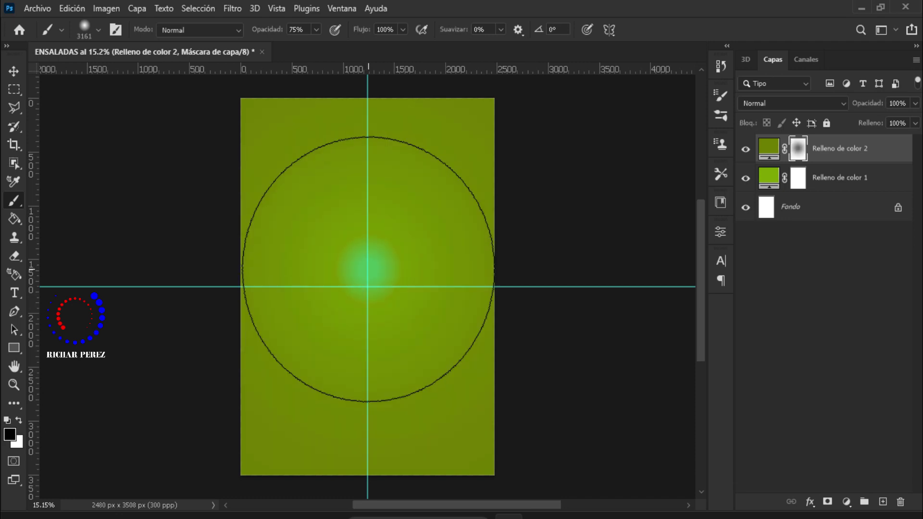
left_click(368, 270)
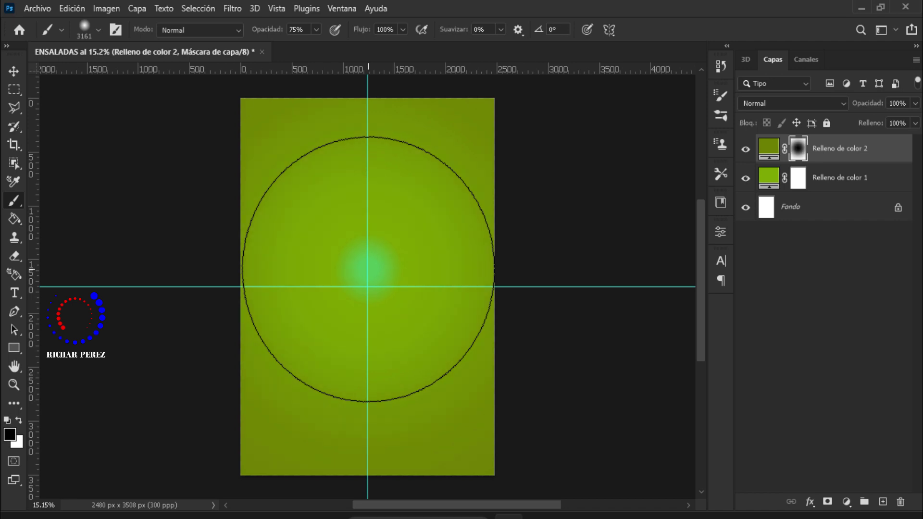
- Raise brush opacity to 100%, paint a stronger centre dab, and compare the result
left_click(316, 29)
left_click_drag(316, 44, 426, 50)
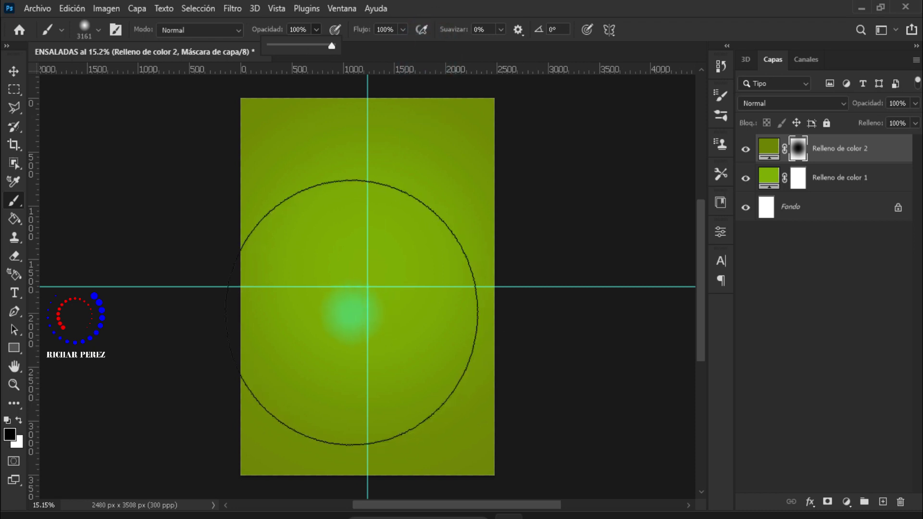
left_click(368, 278)
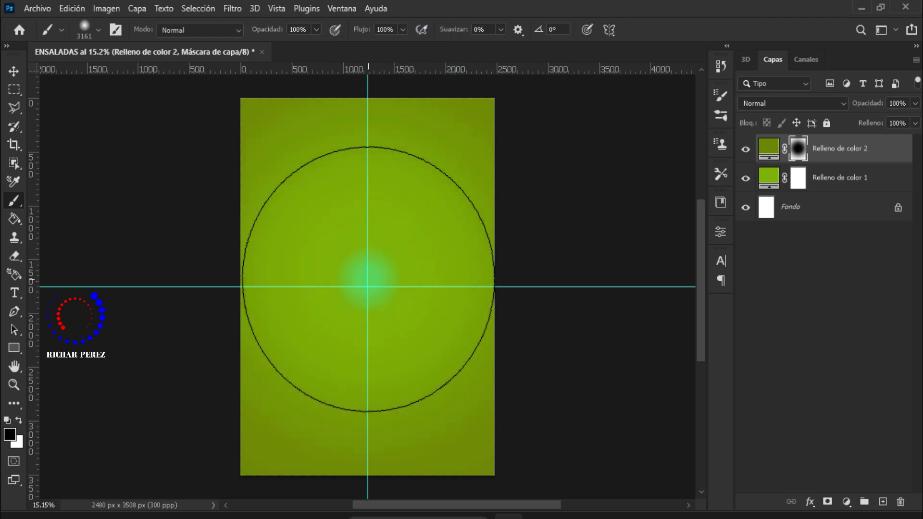
left_click(747, 148)
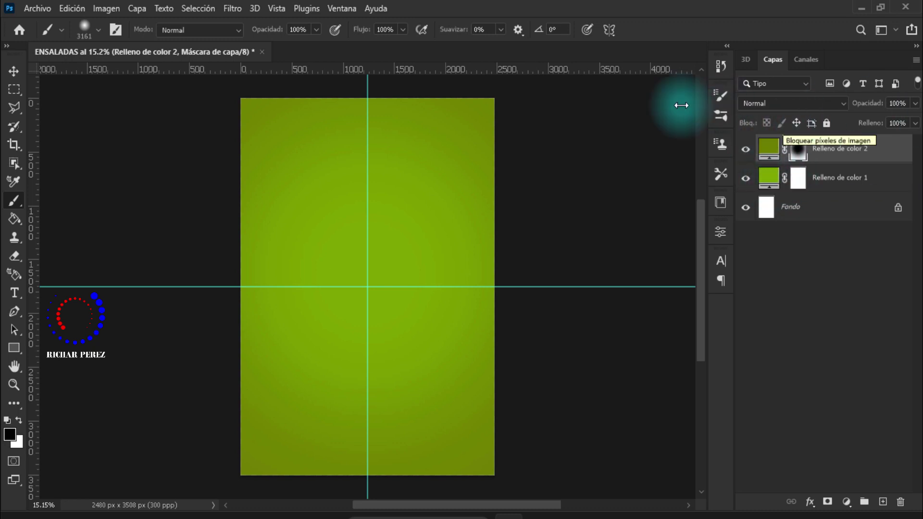
- Place the hd-wallpaper-176722_1280 leaf image as an embedded layer
left_click(36, 7)
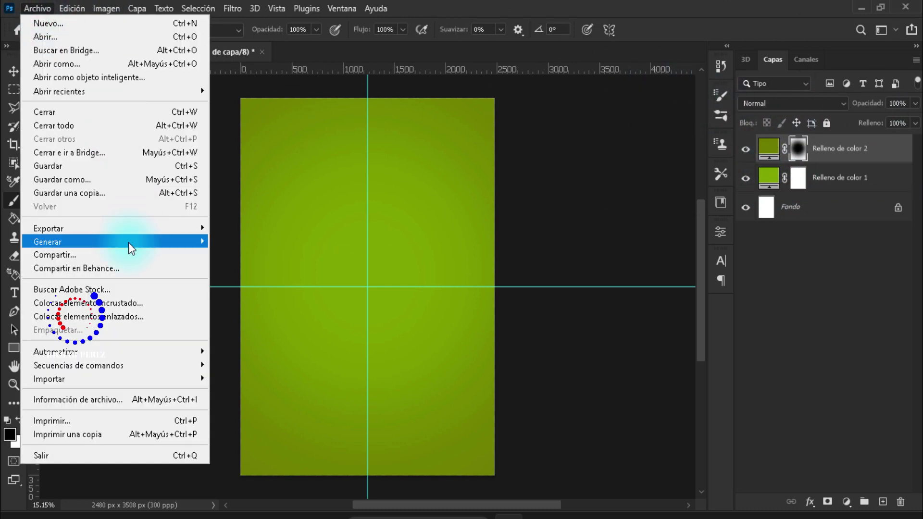
left_click(136, 298)
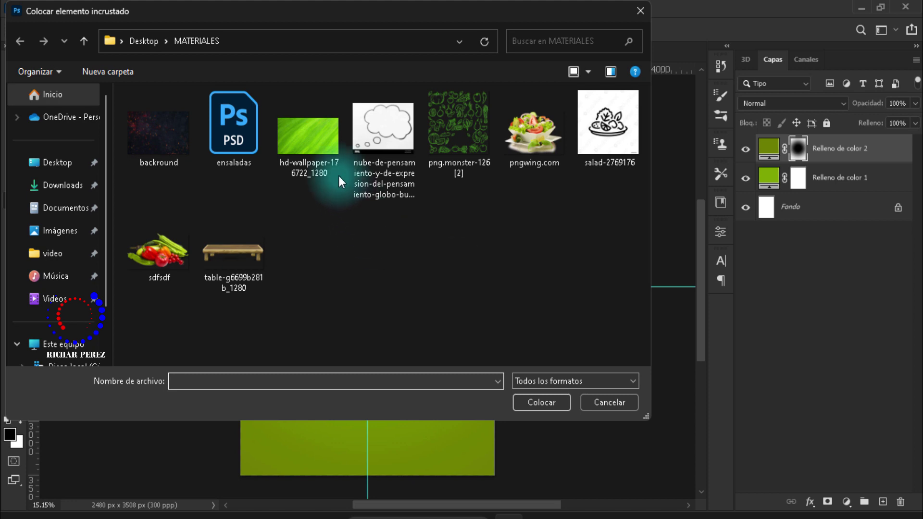
left_click(332, 163)
left_click(531, 407)
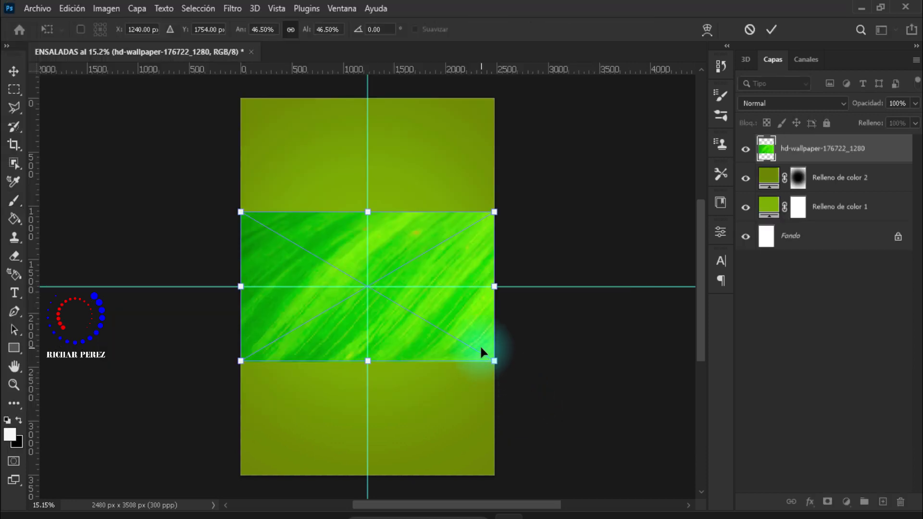
- Rename the placed layer 'textura' and start a free transform on it
double_click(812, 149)
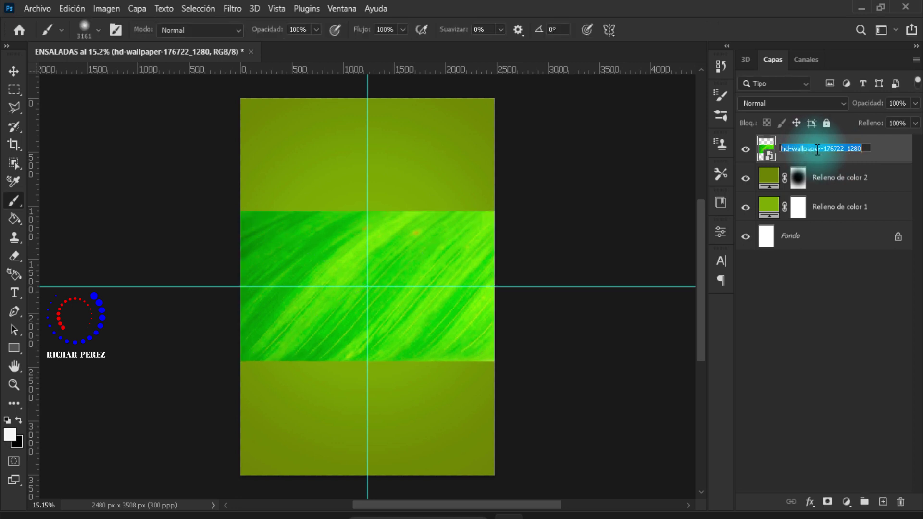
type("textu")
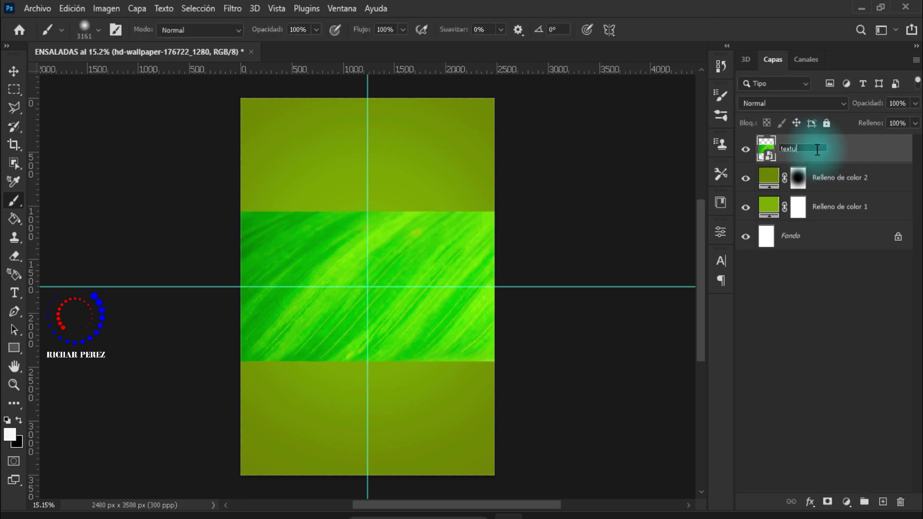
type("ra")
key("Return")
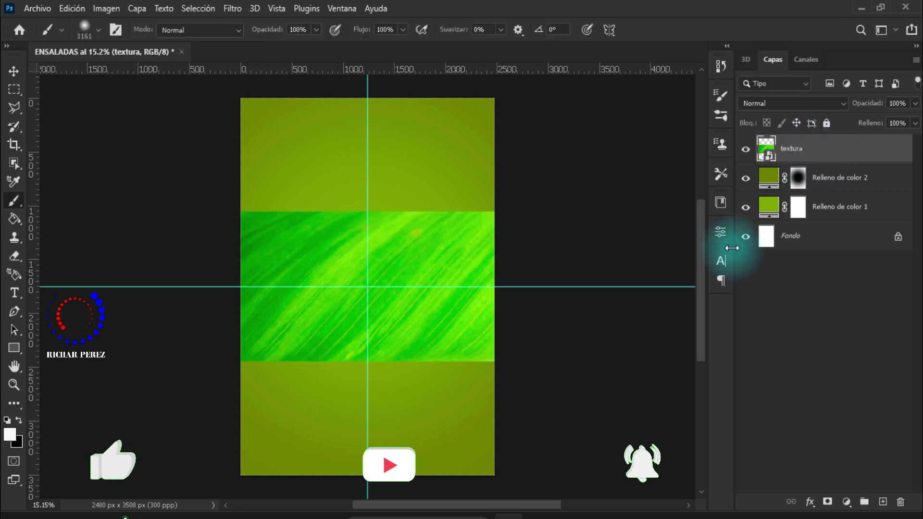
key("ctrl+t")
right_click(416, 281)
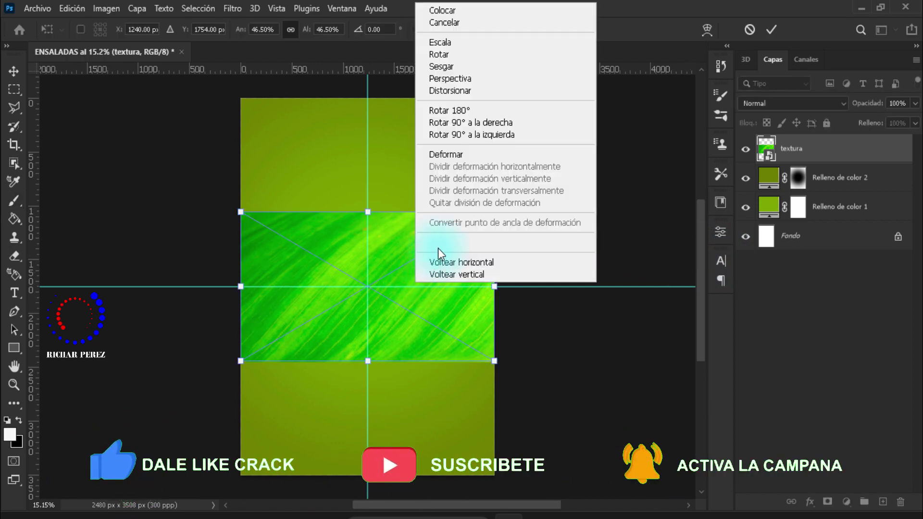
- Rotate textura 90° left and stretch it to cover the full page, then apply
left_click(812, 148)
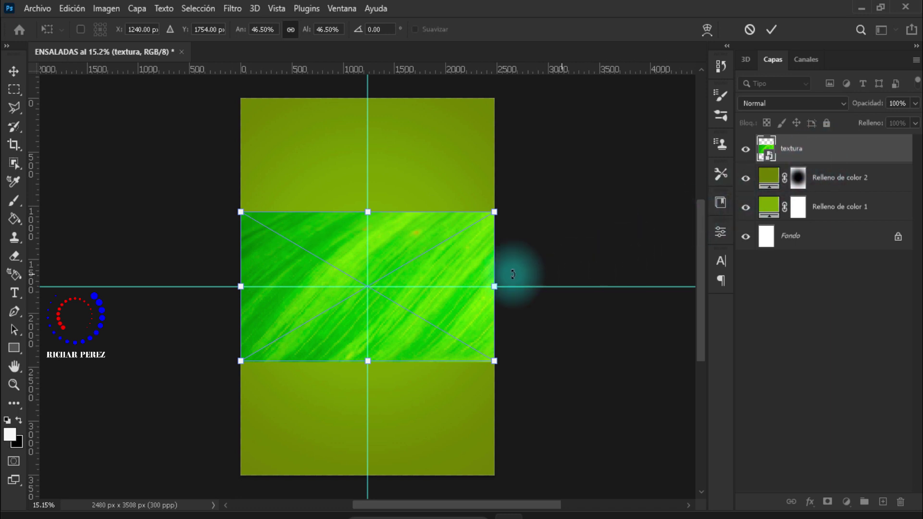
right_click(405, 265)
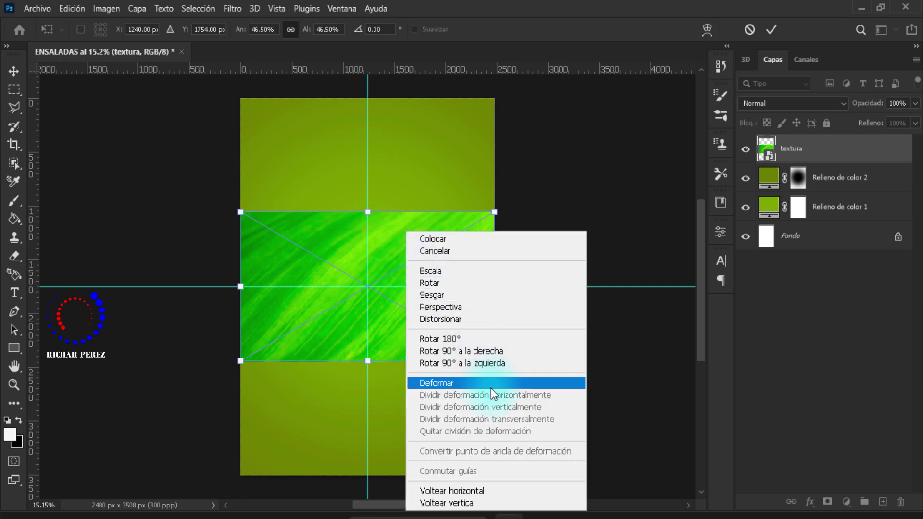
left_click(484, 363)
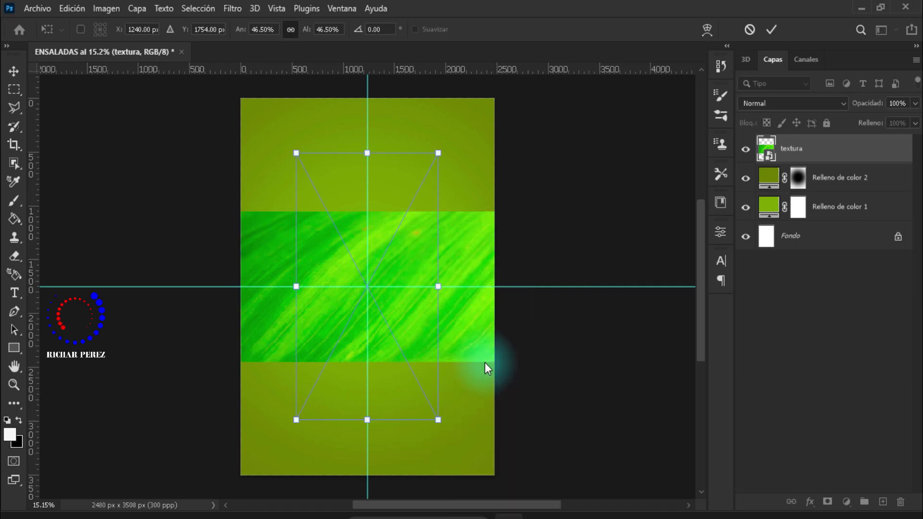
left_click_drag(439, 292, 493, 288)
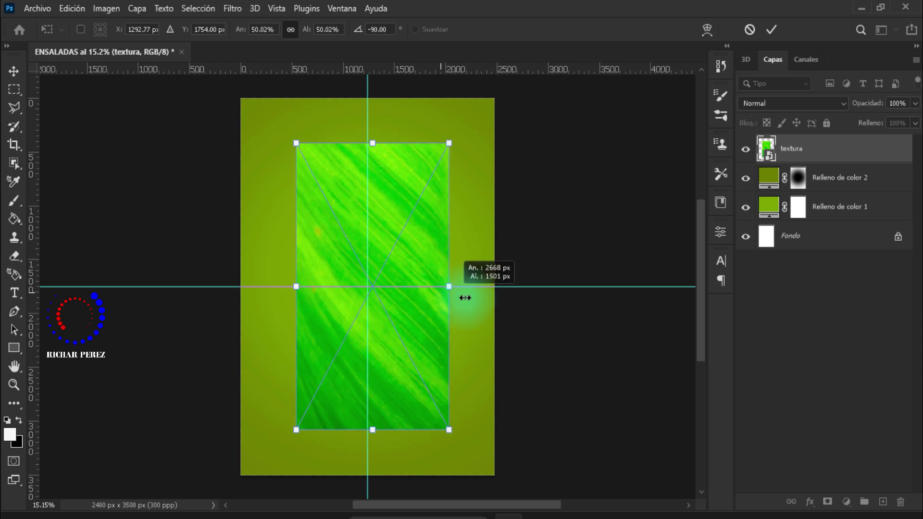
left_click_drag(292, 287, 241, 287)
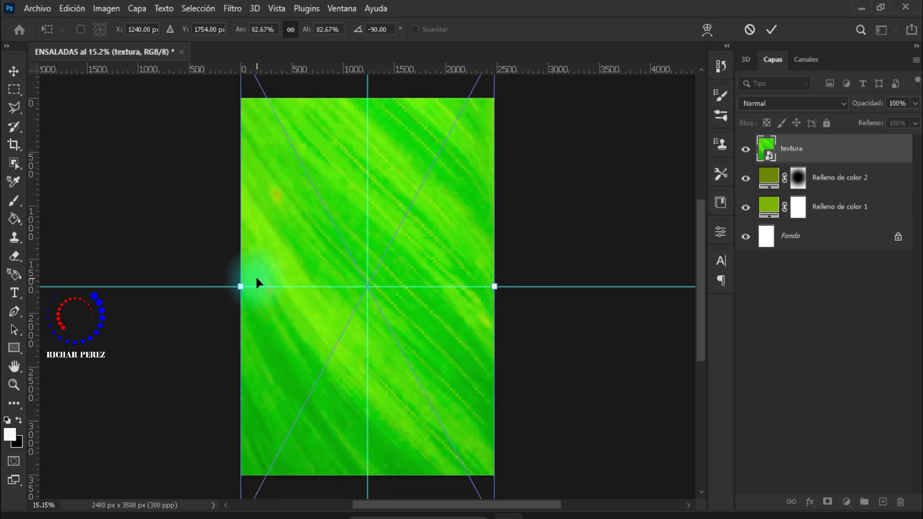
key("Return")
key("b")
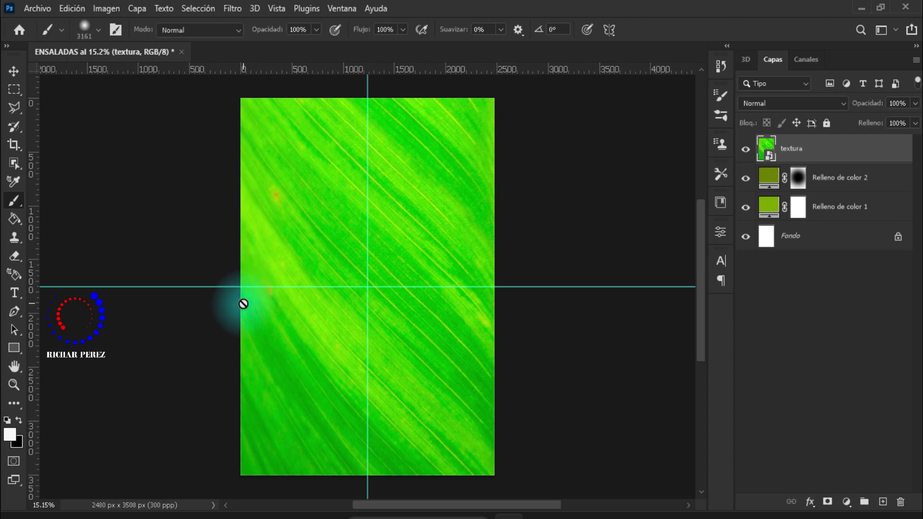
- Set textura to Luz suave blend at 27% opacity and add a Curvas adjustment layer
left_click(770, 105)
left_click(789, 287)
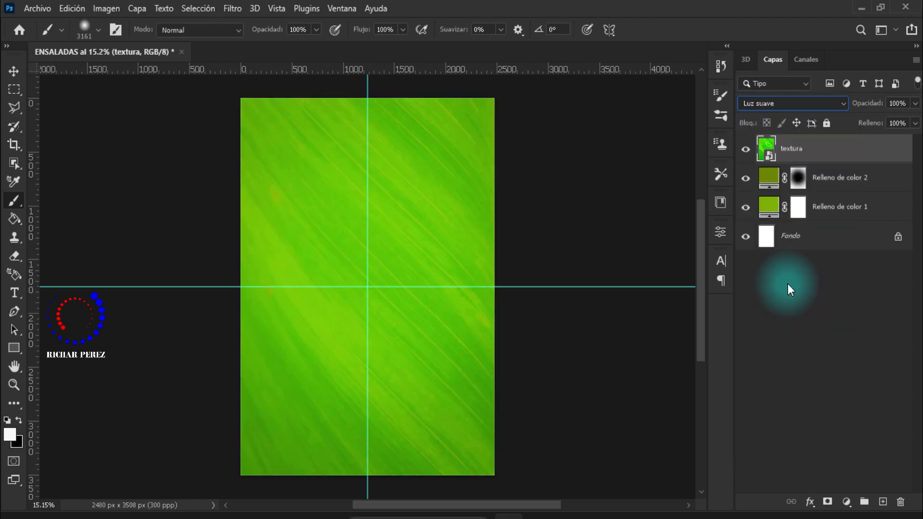
left_click(910, 103)
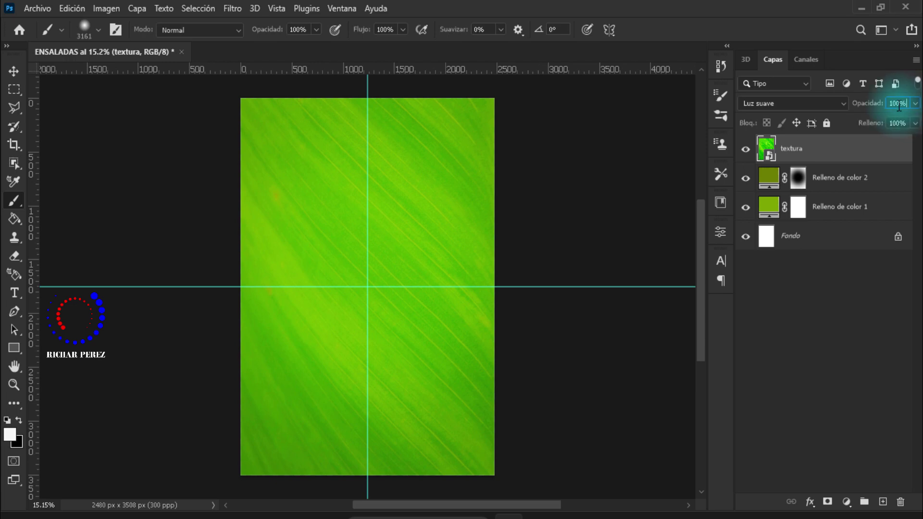
type("2")
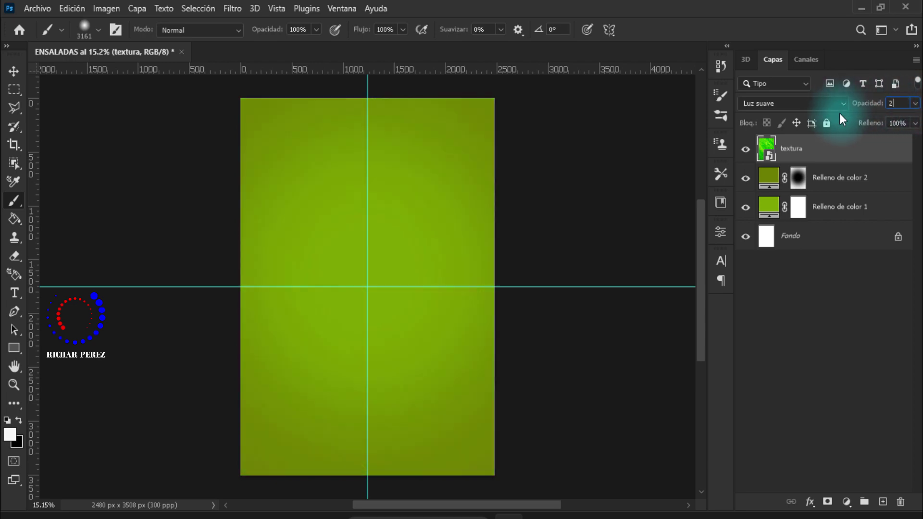
type("7")
key("Return")
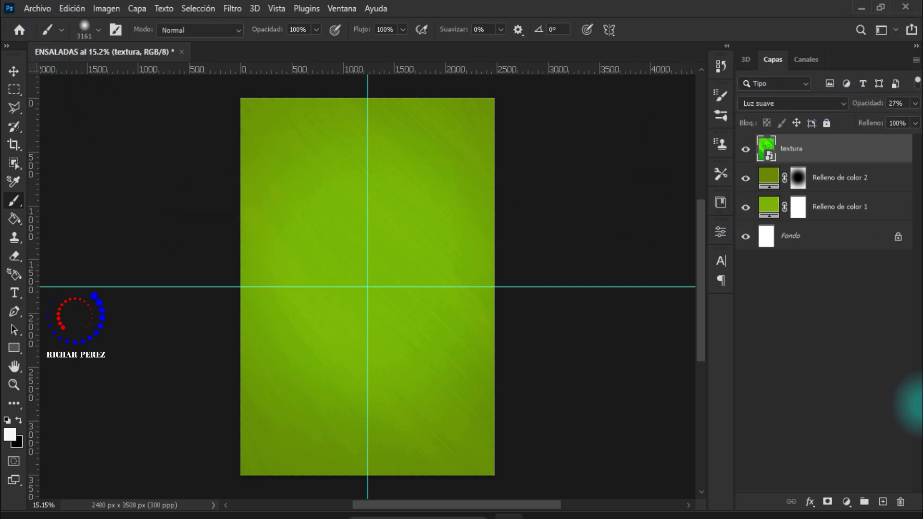
left_click(846, 502)
left_click(834, 318)
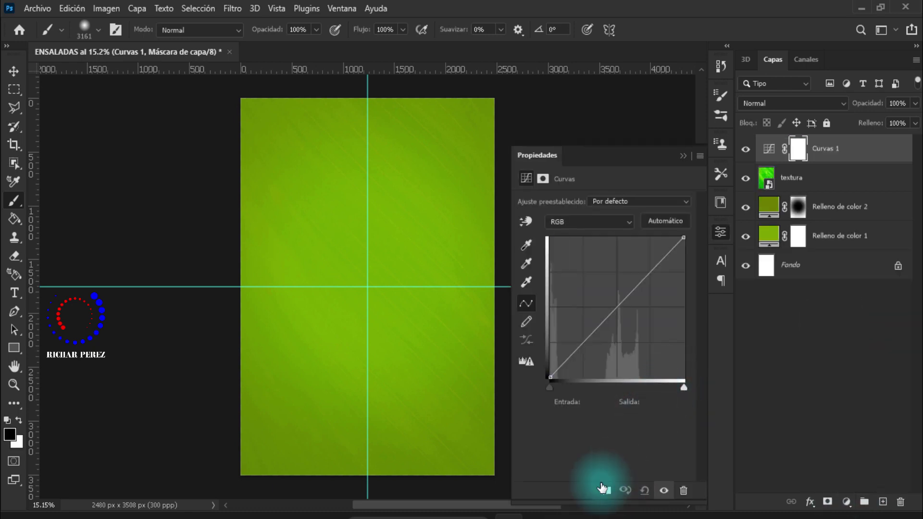
- Bend Curvas 1 into an S-curve, lowering the midtones and lifting the highlights
left_click(604, 490)
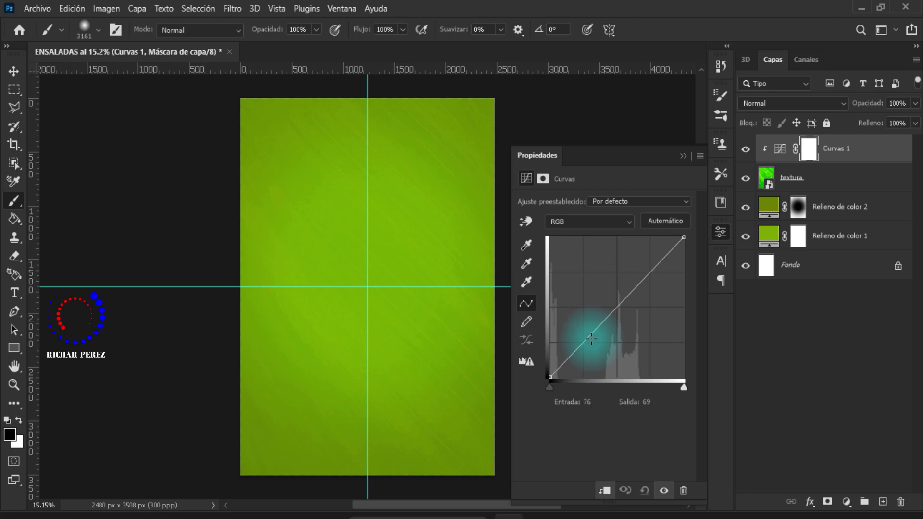
left_click(606, 491)
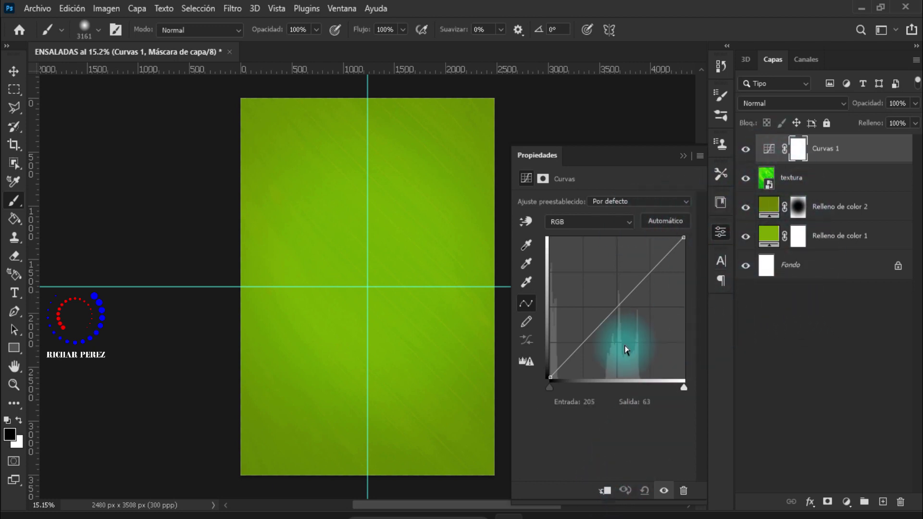
left_click_drag(593, 331, 606, 343)
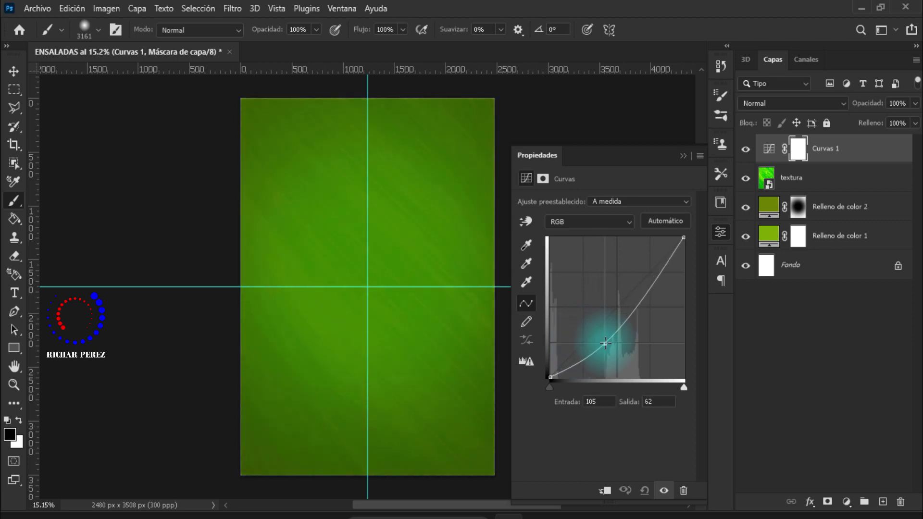
left_click_drag(605, 343, 605, 345)
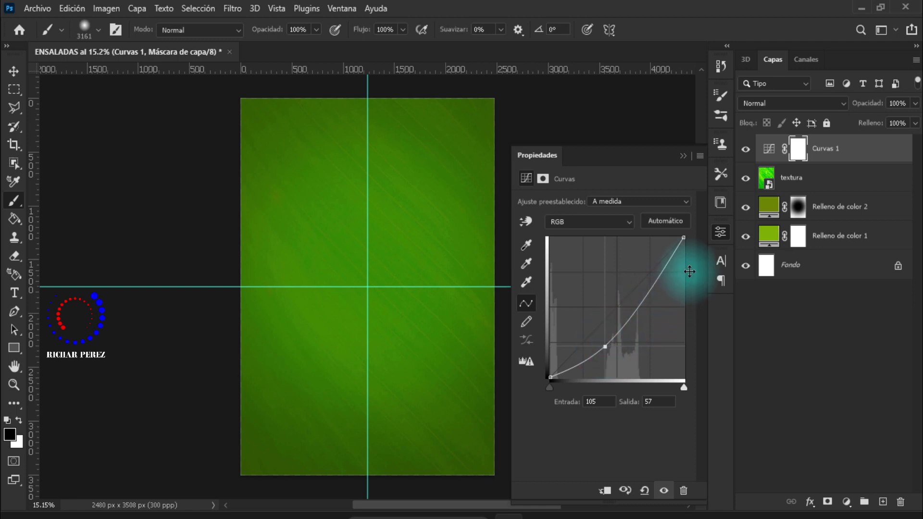
left_click_drag(655, 285, 652, 279)
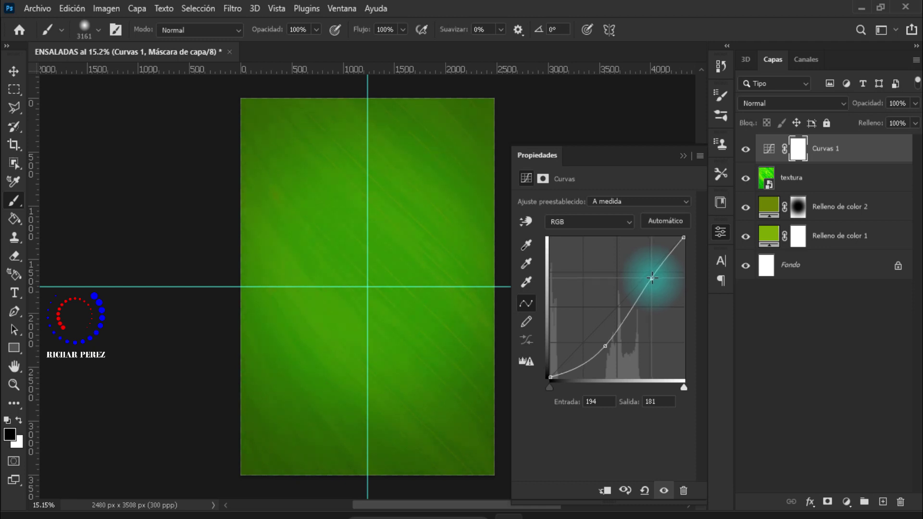
left_click(683, 157)
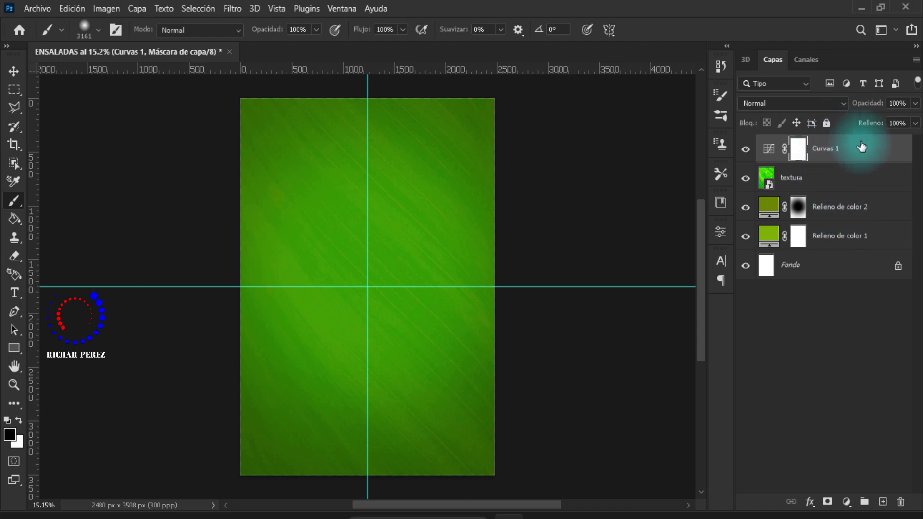
left_click(37, 8)
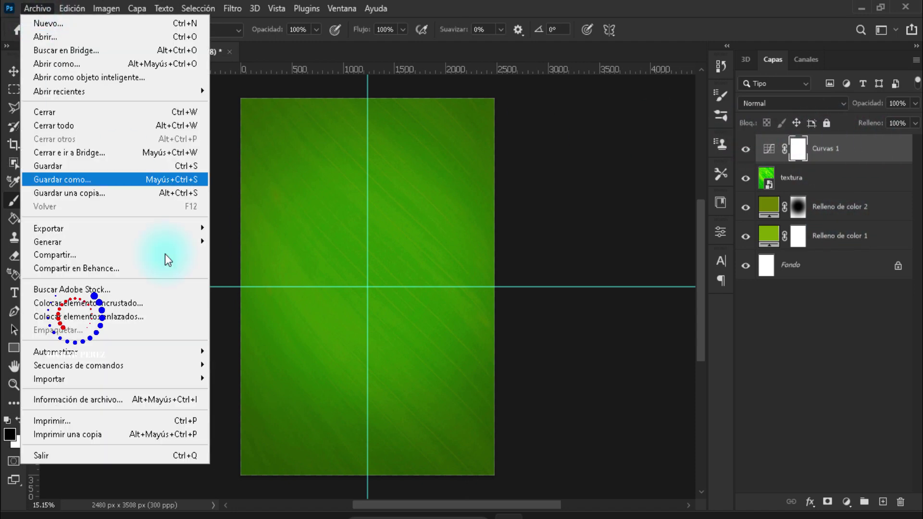
- Place the png.monster-126[2] doodle image and enlarge it to fill the page
left_click(136, 301)
left_click(458, 123)
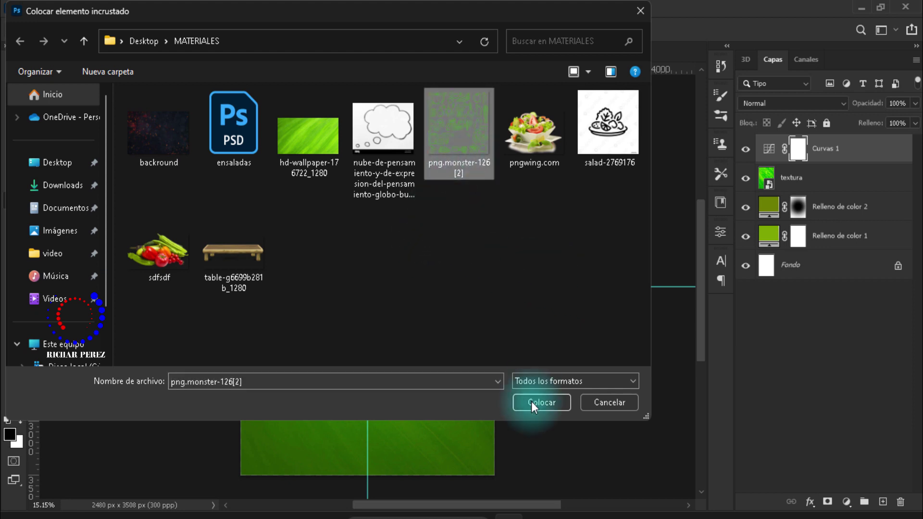
left_click(537, 403)
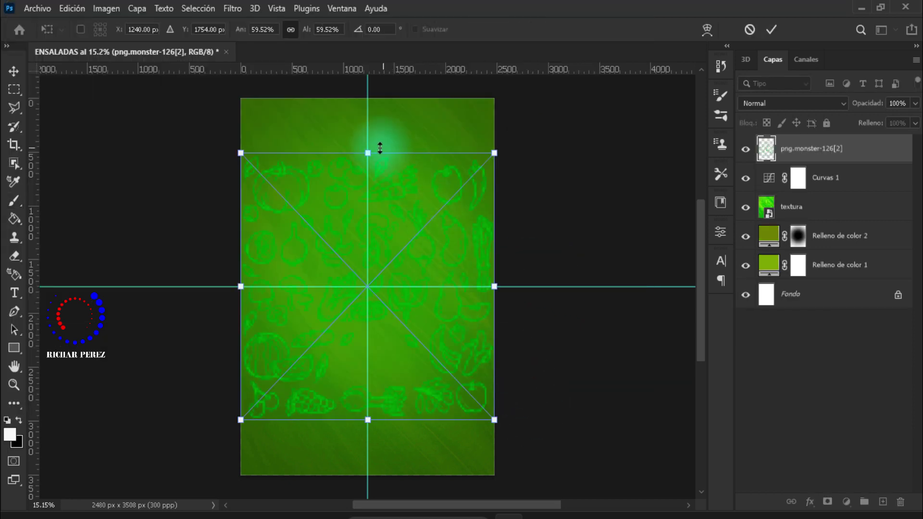
left_click_drag(368, 153, 369, 98)
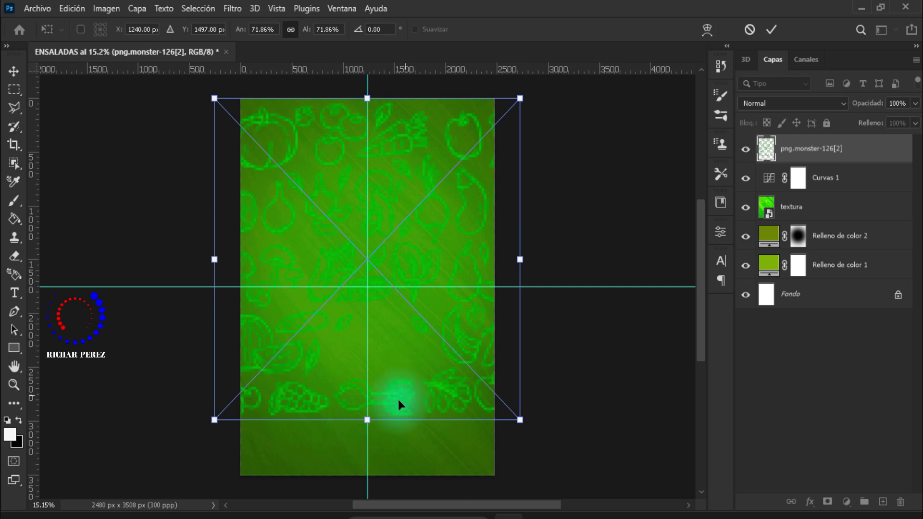
mouse_move(368, 419)
left_mouse_down()
mouse_move(370, 481)
mouse_move(369, 437)
mouse_move(384, 429)
left_mouse_up()
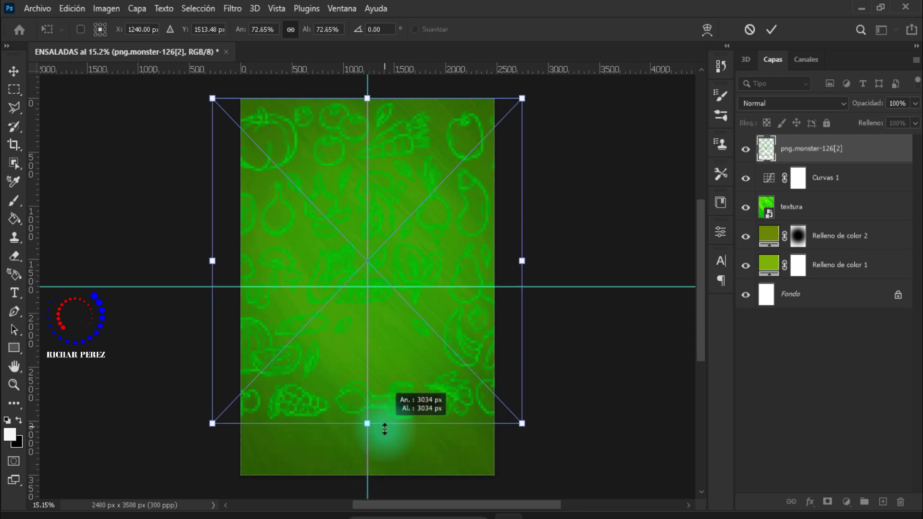
key("Return")
key("b")
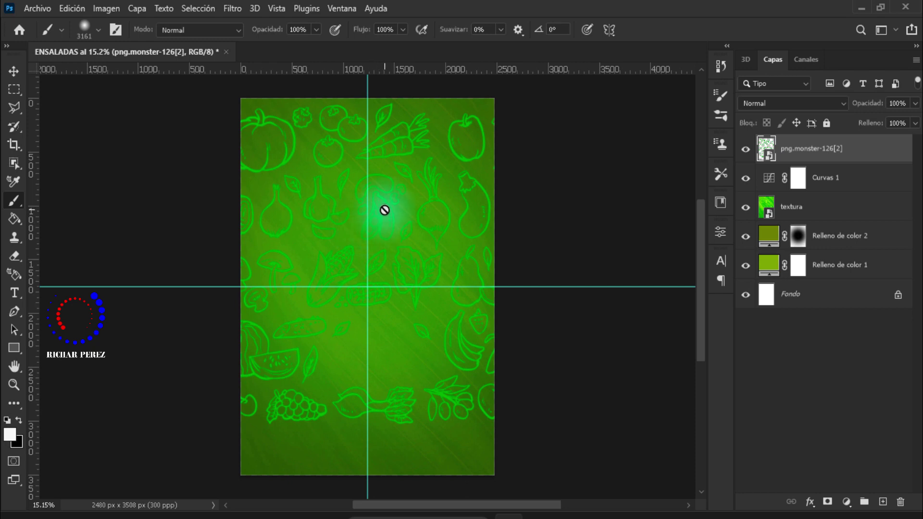
- Rename the doodle layer to 'textura 2'
double_click(807, 149)
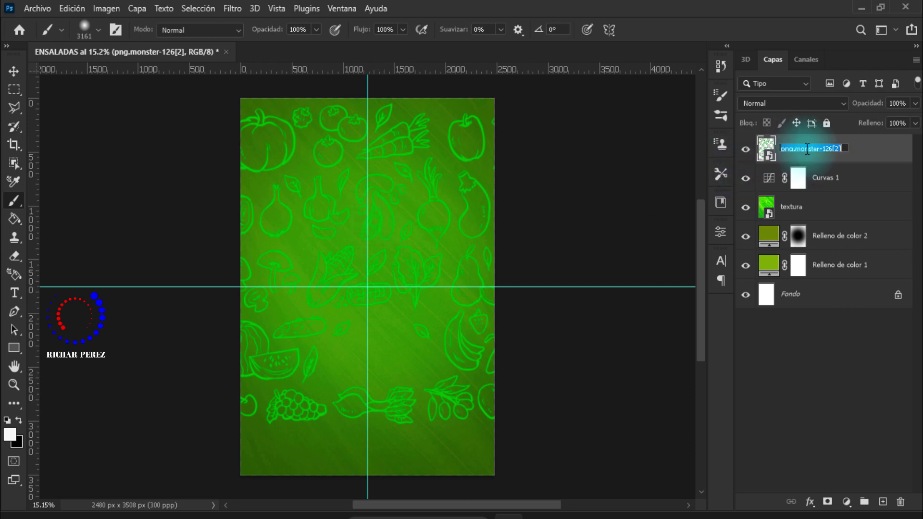
type("textura 2")
key("Return")
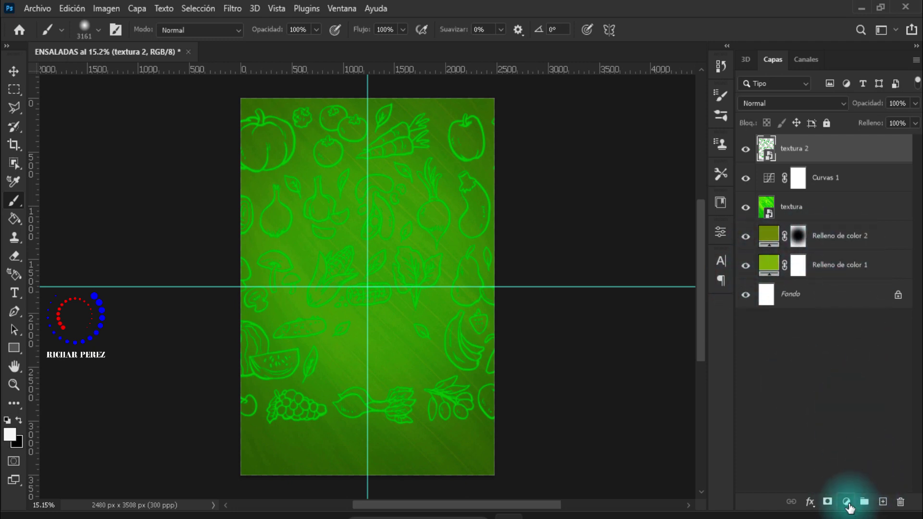
- Clip a Tono/saturación layer to textura 2 with Luminosidad +79 and Saturación -100
left_click(847, 501)
left_click(859, 371)
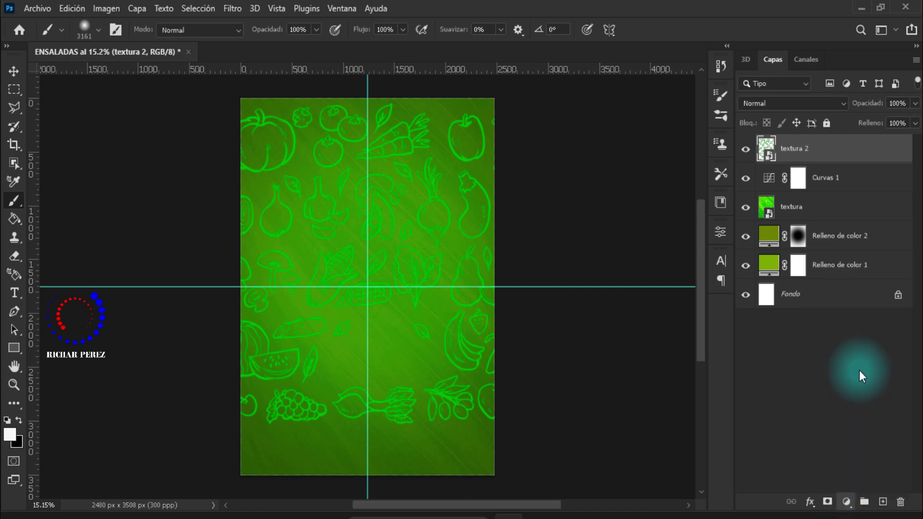
left_click(604, 490)
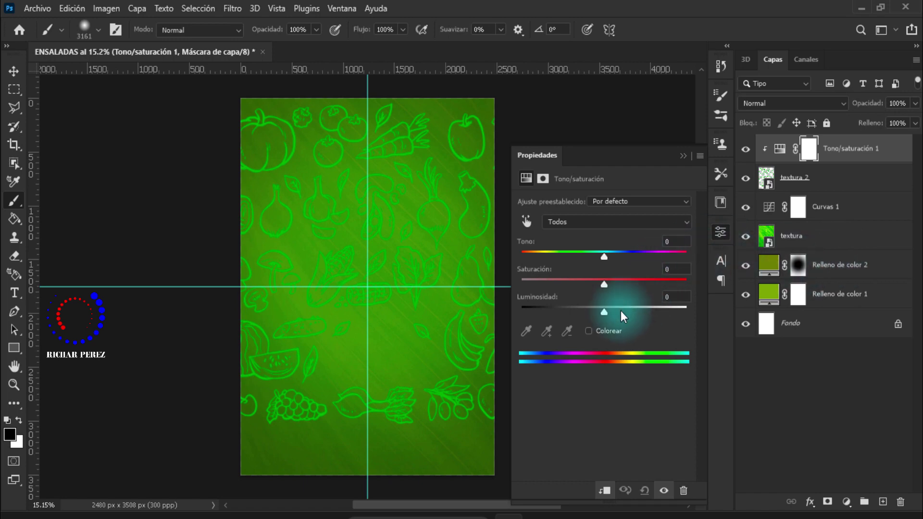
mouse_move(604, 312)
left_mouse_down()
mouse_move(614, 312)
mouse_move(605, 316)
left_mouse_up()
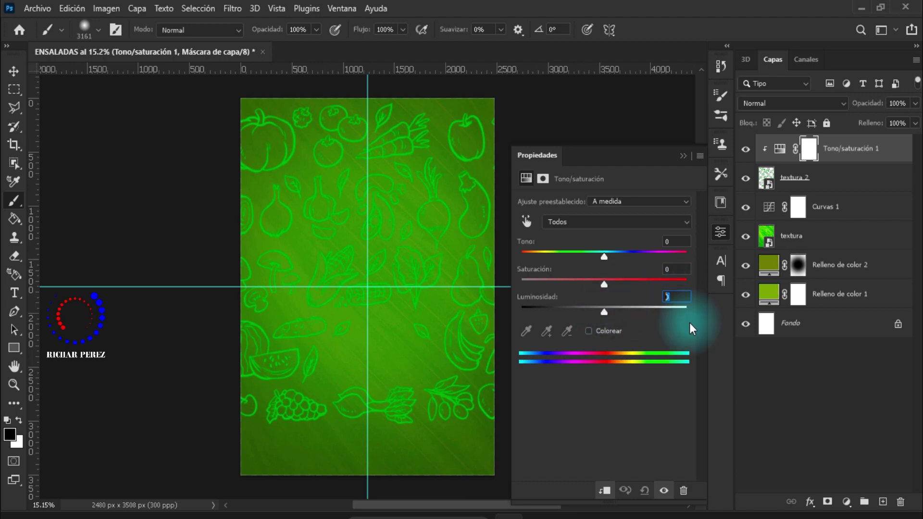
type("79")
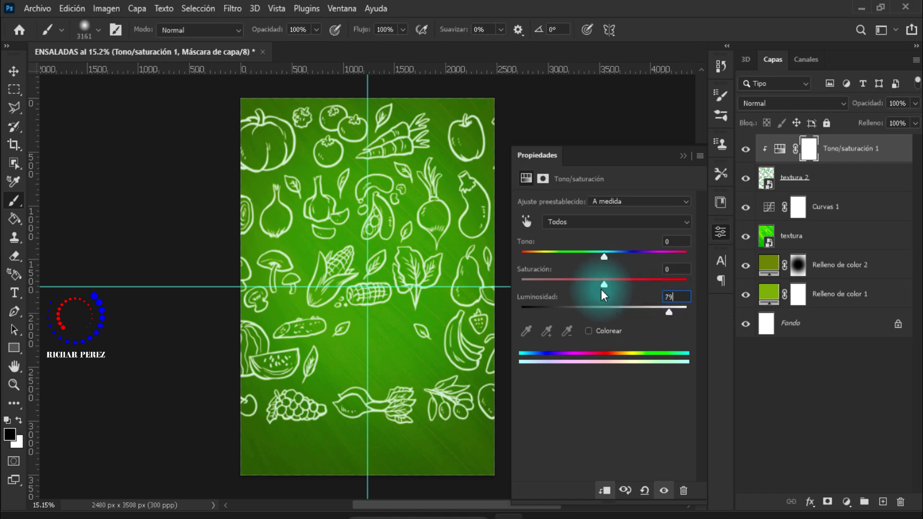
key("Return")
left_click_drag(604, 283, 492, 287)
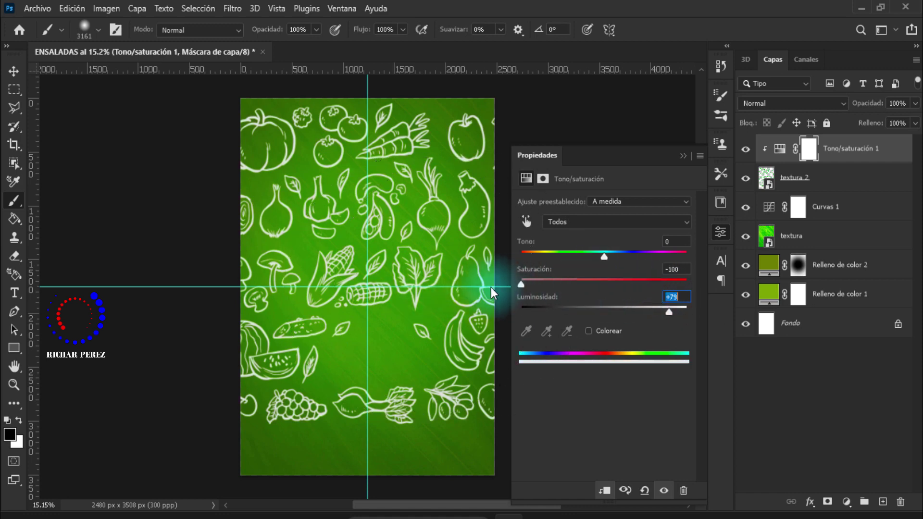
left_click(683, 156)
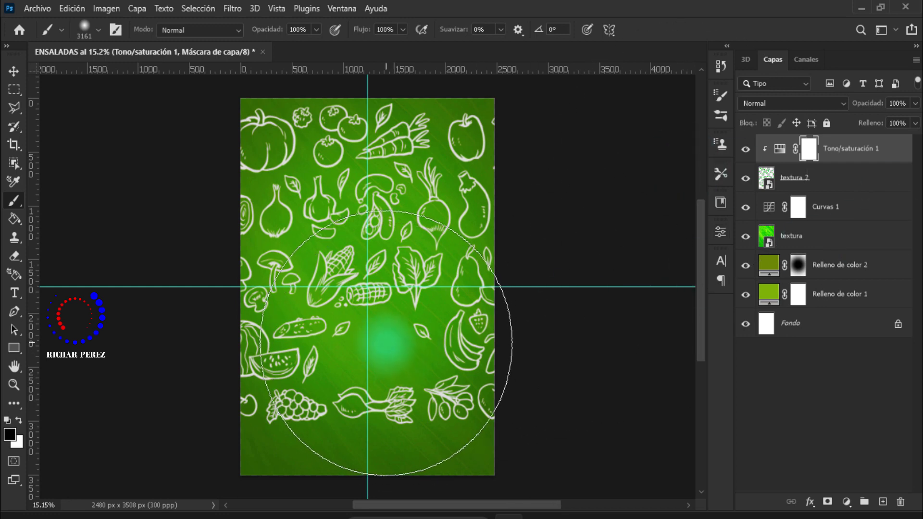
key("v")
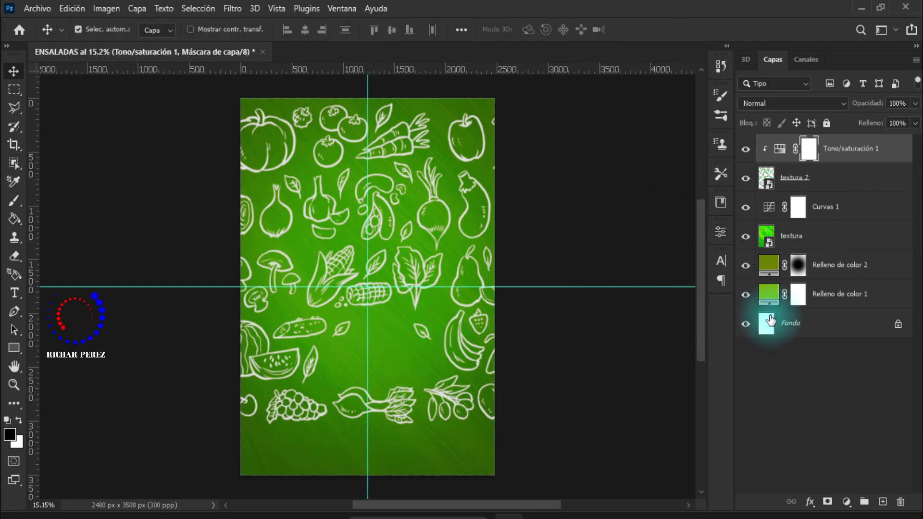
- Set the textura 2 doodle layer to Luz suave blend mode at 25% opacity
left_click(793, 179)
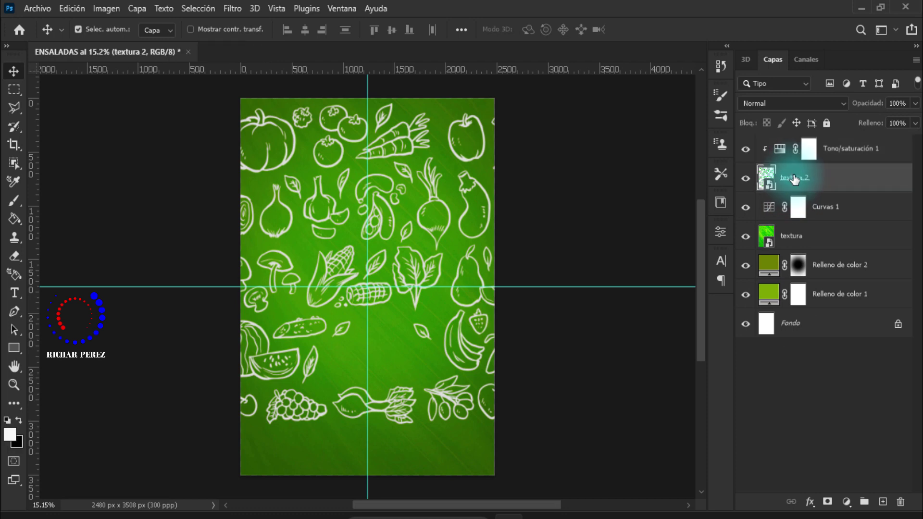
left_click(784, 105)
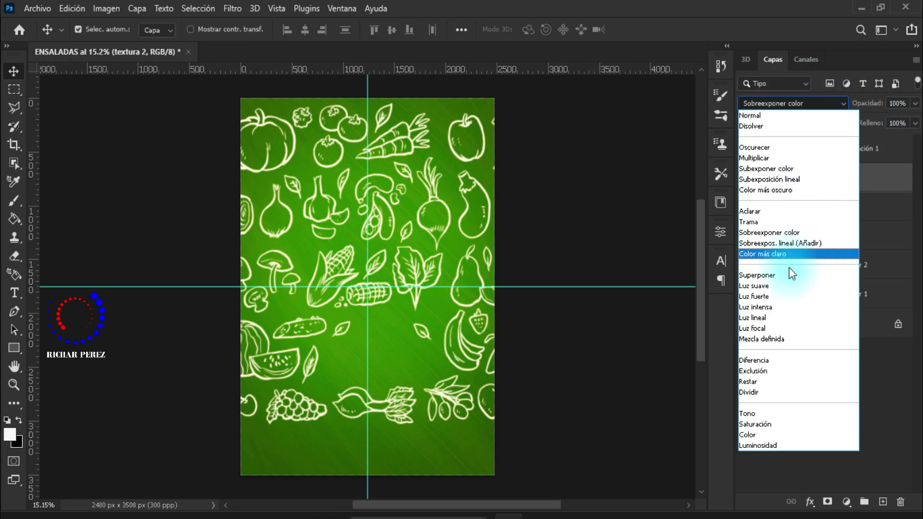
left_click(779, 288)
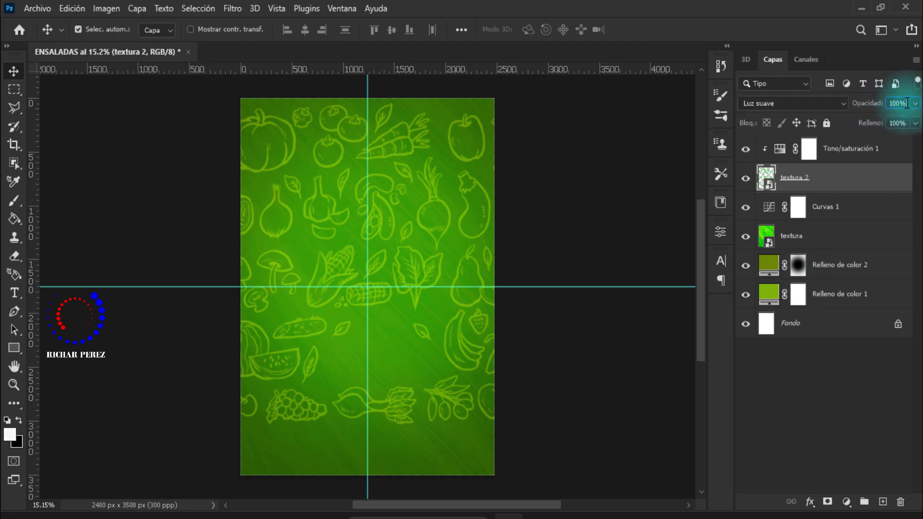
left_click(906, 104)
type("25")
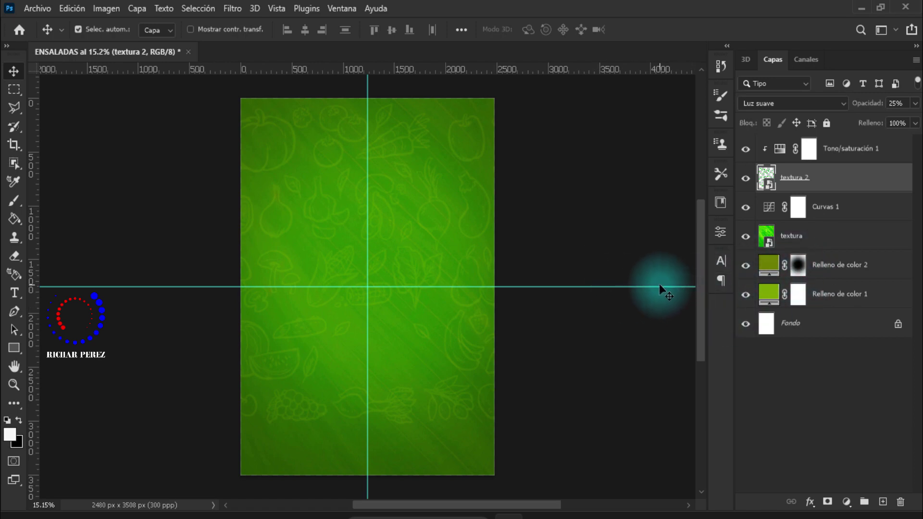
left_click(868, 155)
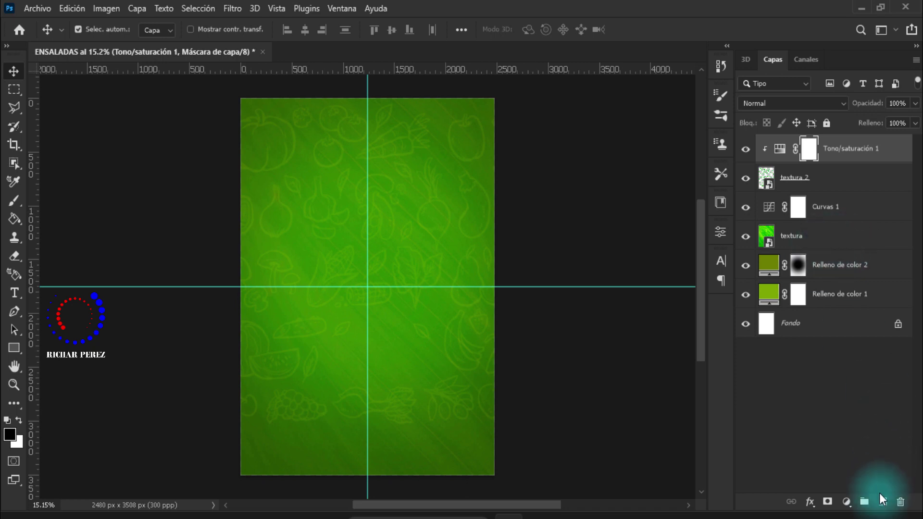
- Paint a soft white brush spot at the page centre on a new empty layer
key("b")
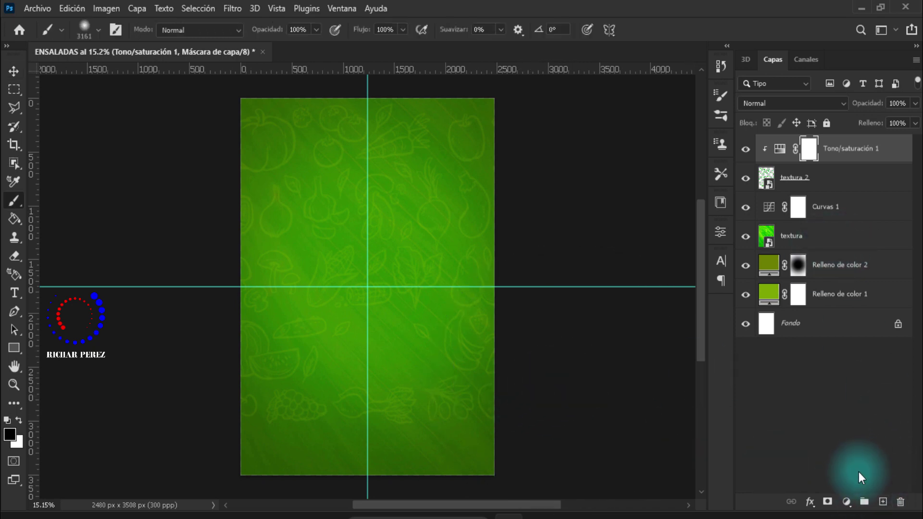
left_click(879, 502)
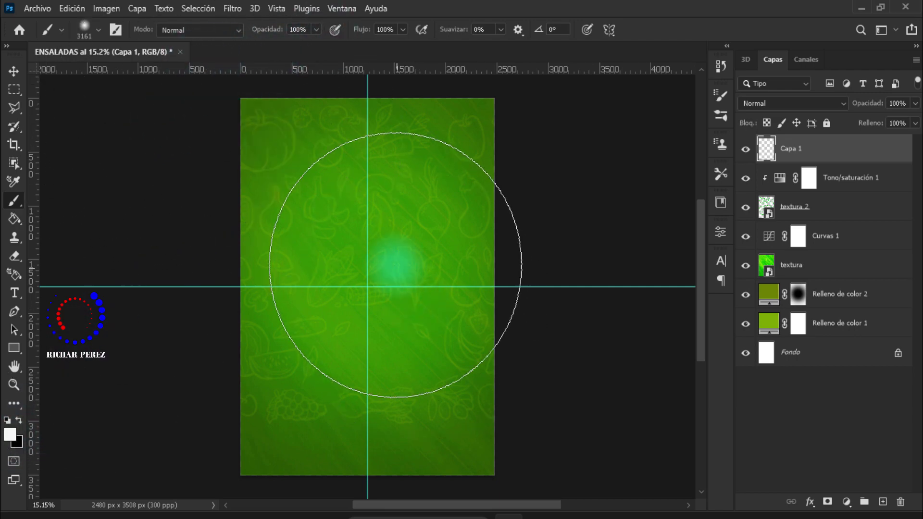
right_click(399, 269)
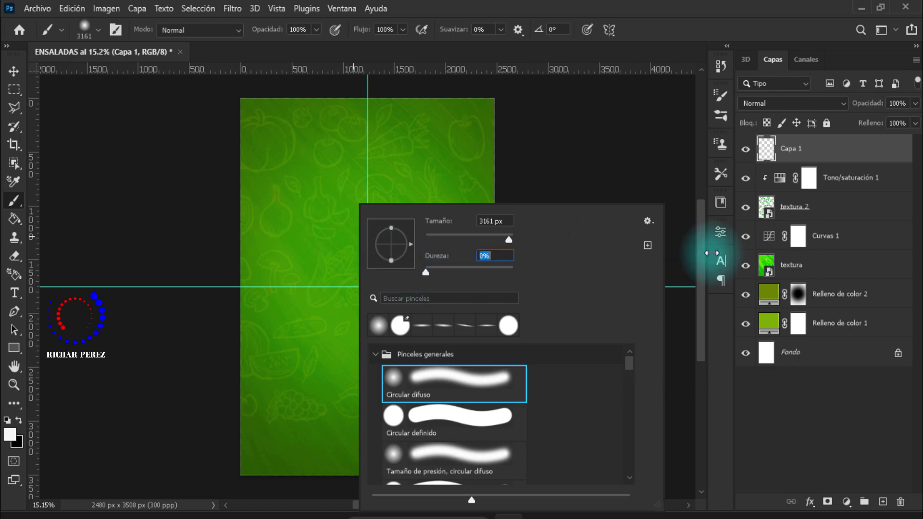
left_click(771, 151)
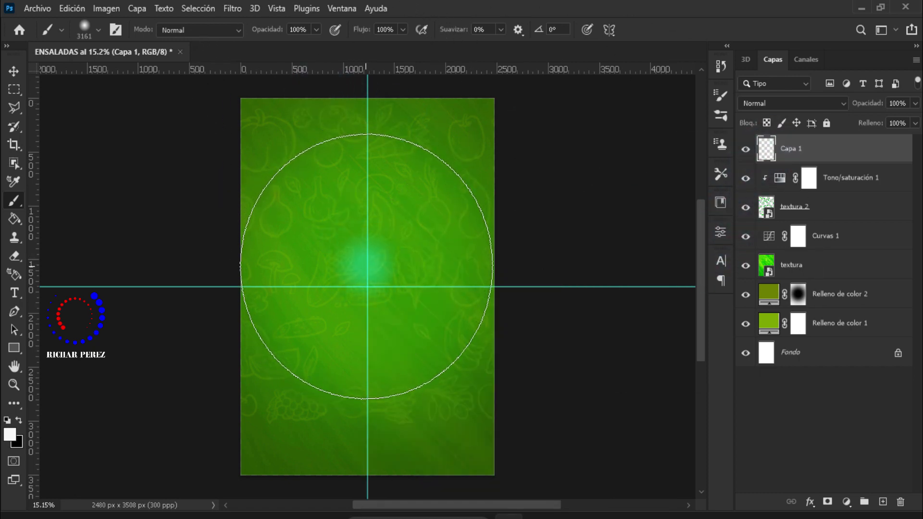
left_click(367, 275)
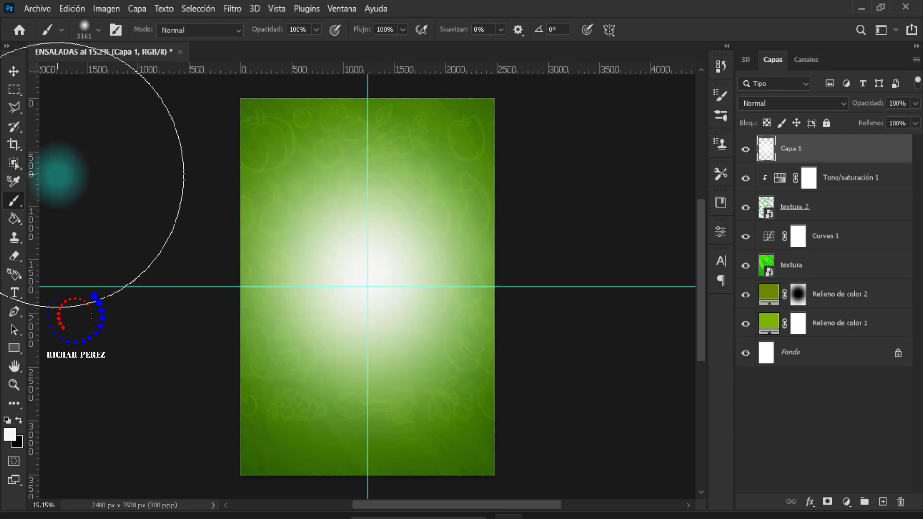
- Set the new glow layer's blend mode to Luz suave
left_click(790, 103)
left_click(786, 282)
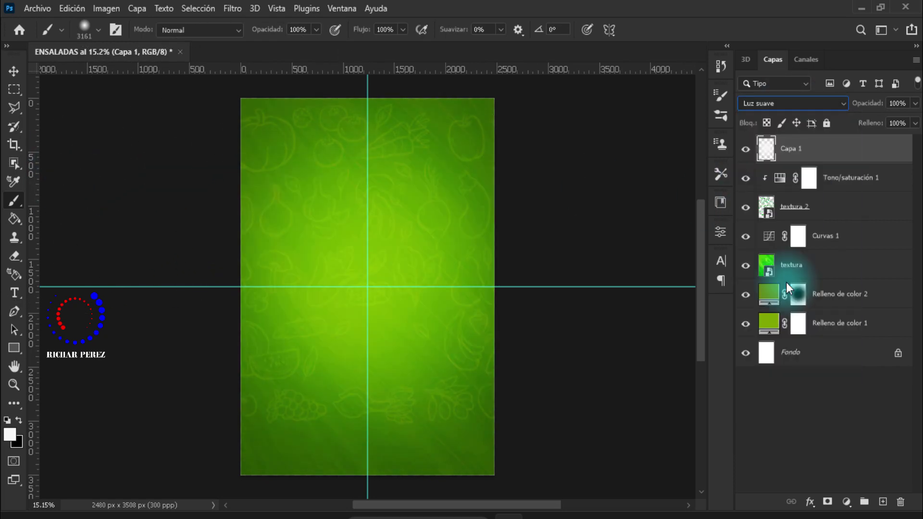
left_click(767, 144)
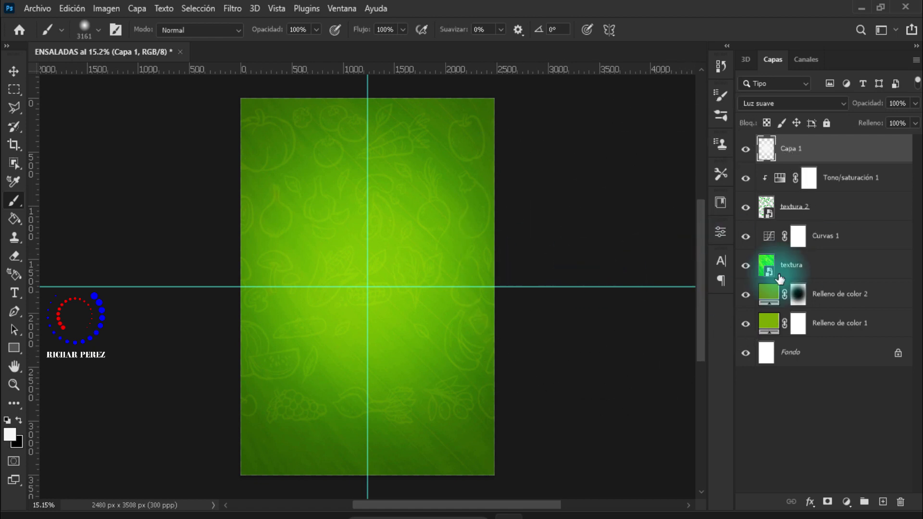
key("v")
scroll(283, 305, "down", 1)
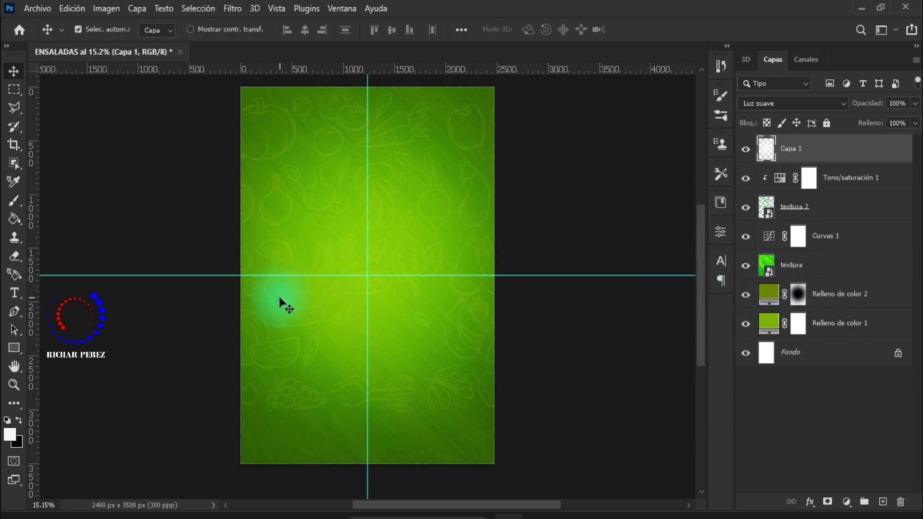
scroll(292, 335, "down", 1)
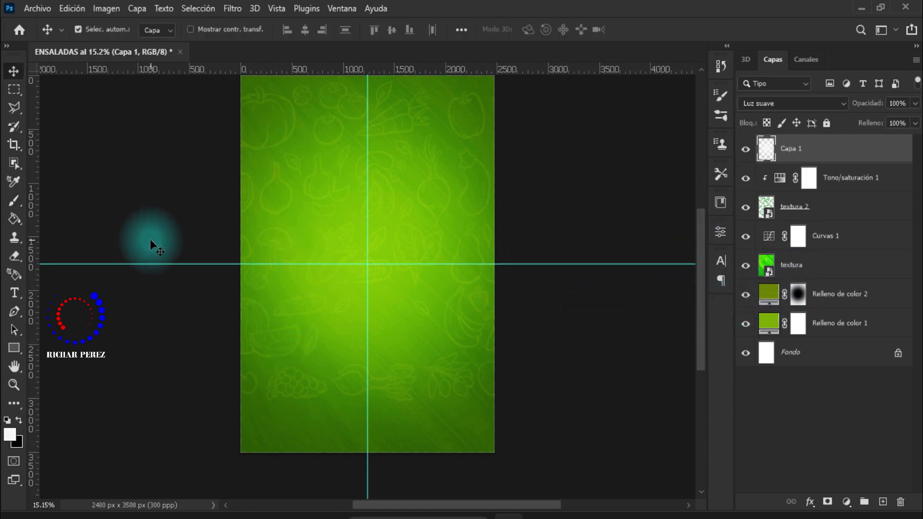
- Place table-g6699b281b_1280 as an embedded layer and move it near the page bottom
left_click(38, 10)
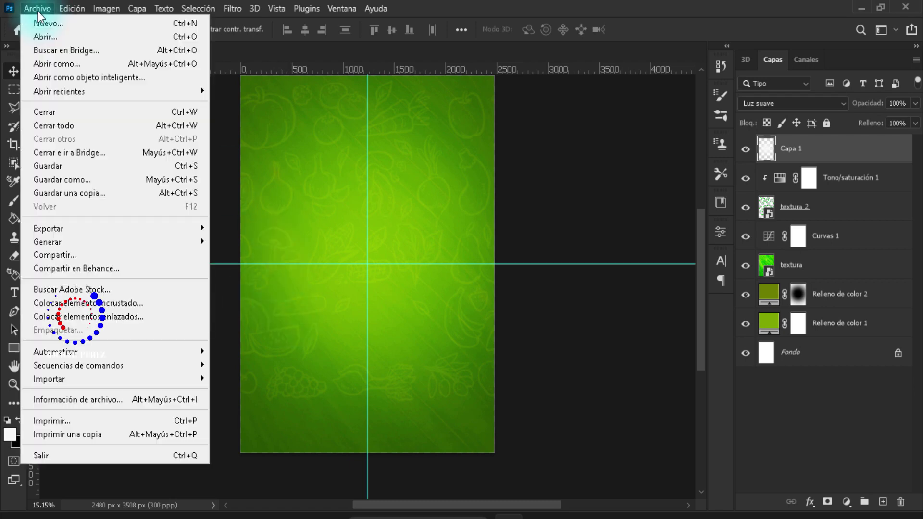
left_click(115, 303)
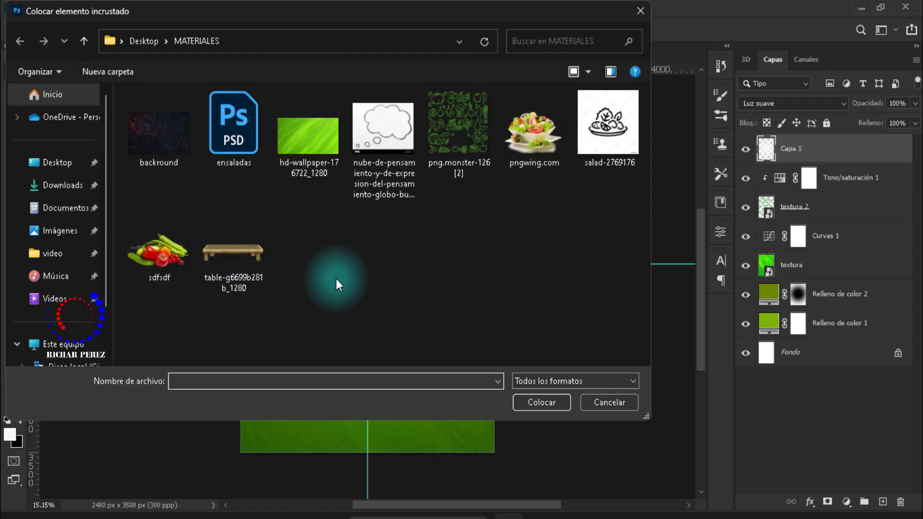
left_click(230, 252)
left_click(559, 400)
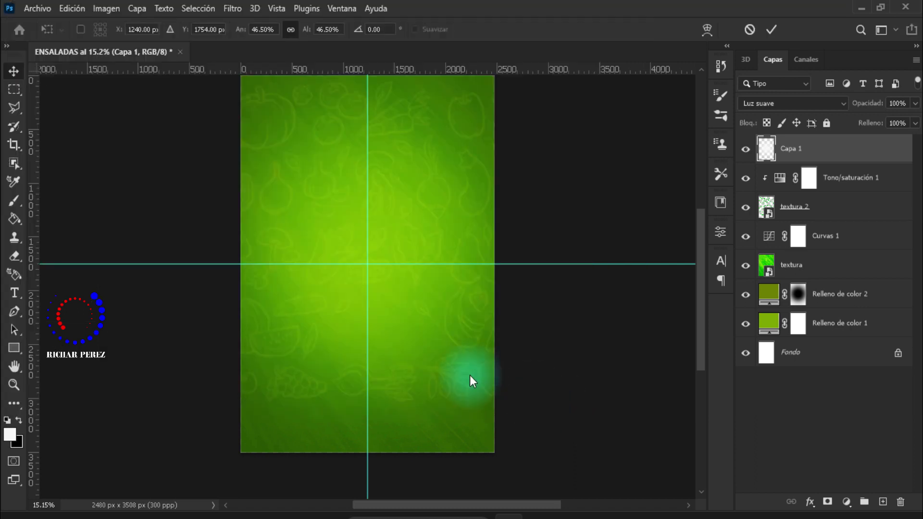
mouse_move(430, 306)
left_mouse_down()
mouse_move(424, 425)
mouse_move(393, 367)
left_mouse_up()
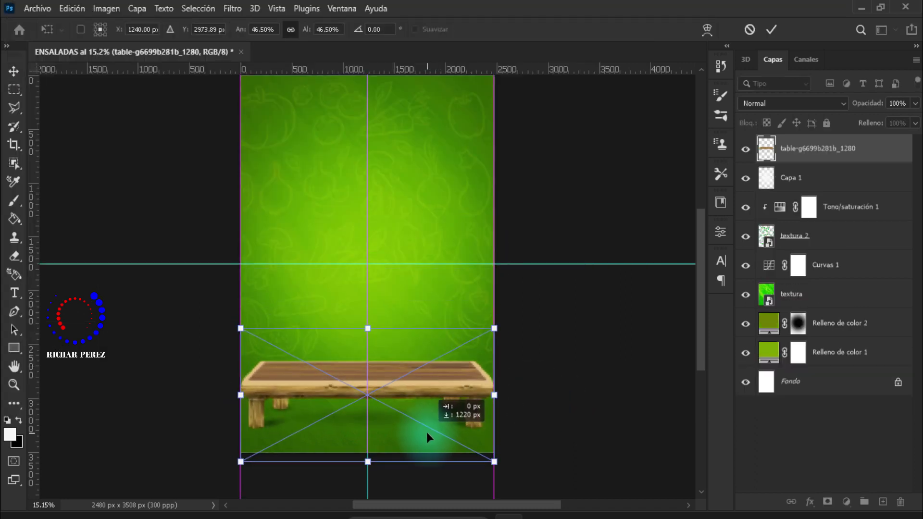
scroll(394, 370, "down", 1)
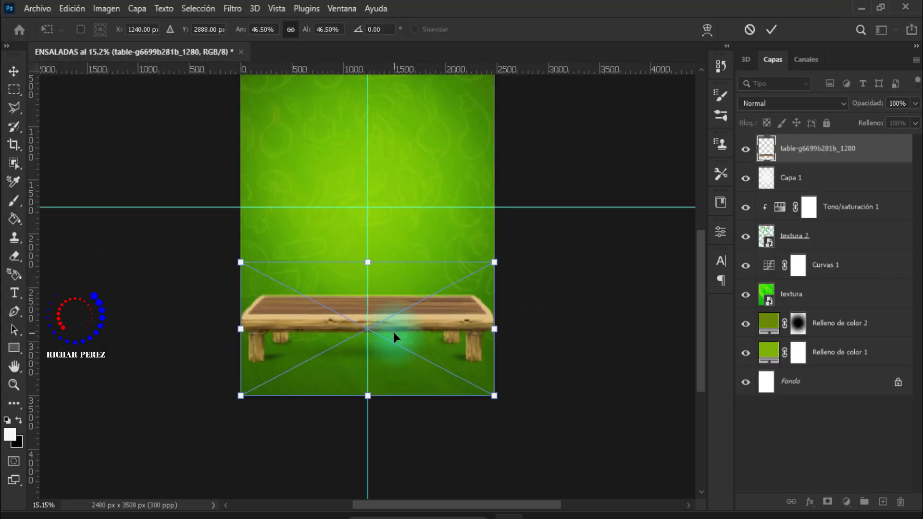
scroll(393, 330, "down", 1)
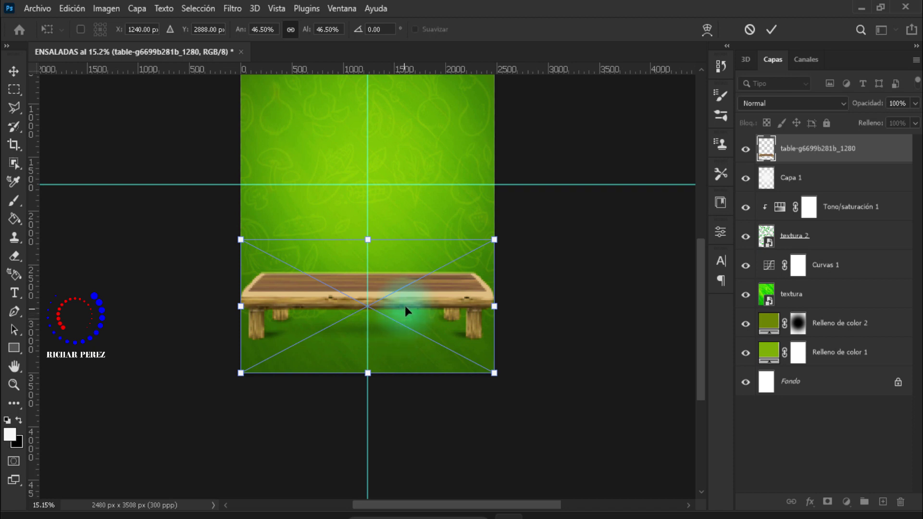
right_click(413, 290)
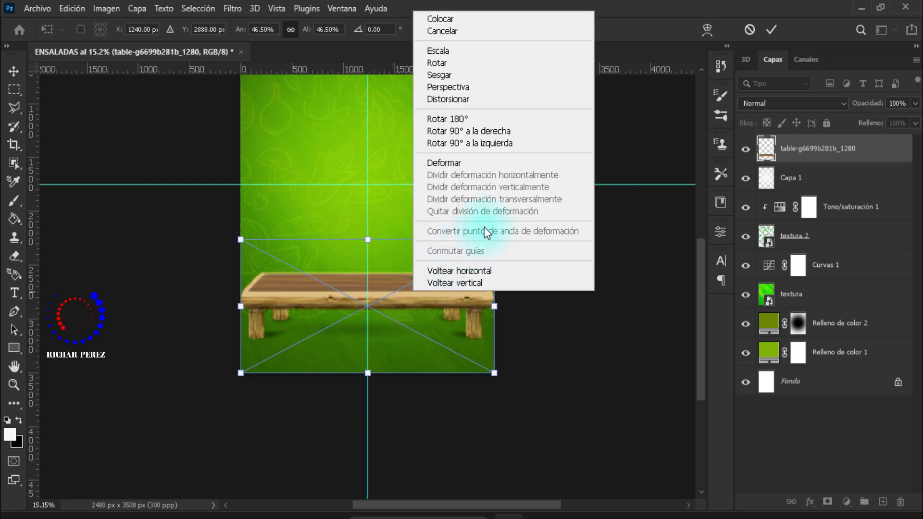
- Widen the table's base with a perspective transform and move it further down
left_click(458, 88)
left_click_drag(494, 373, 541, 381)
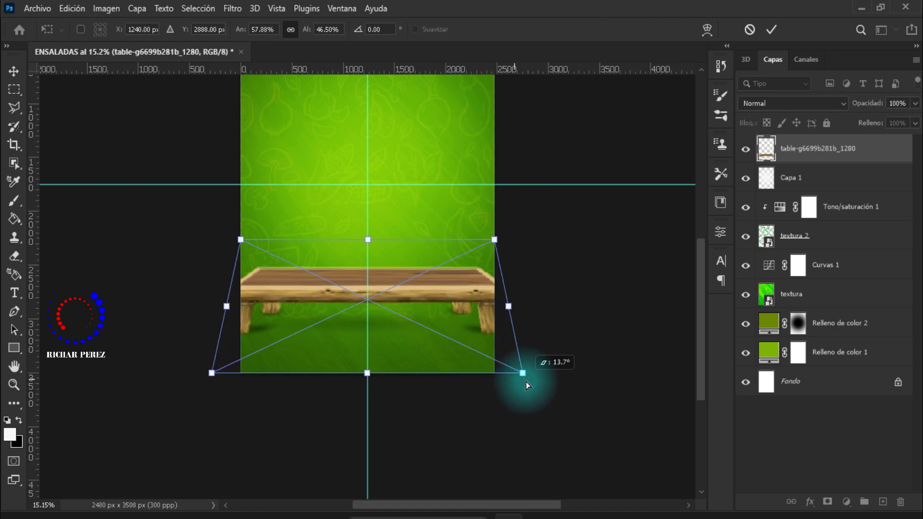
left_click_drag(486, 309, 476, 371)
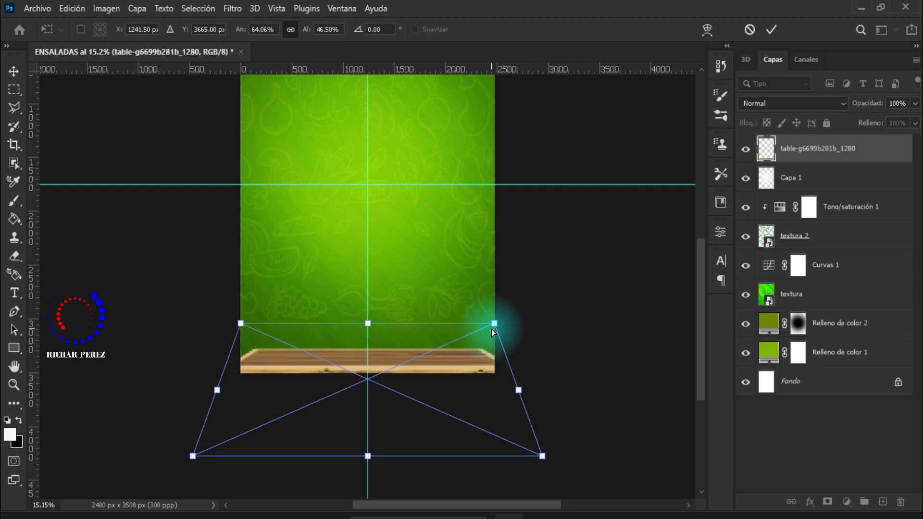
key("Return")
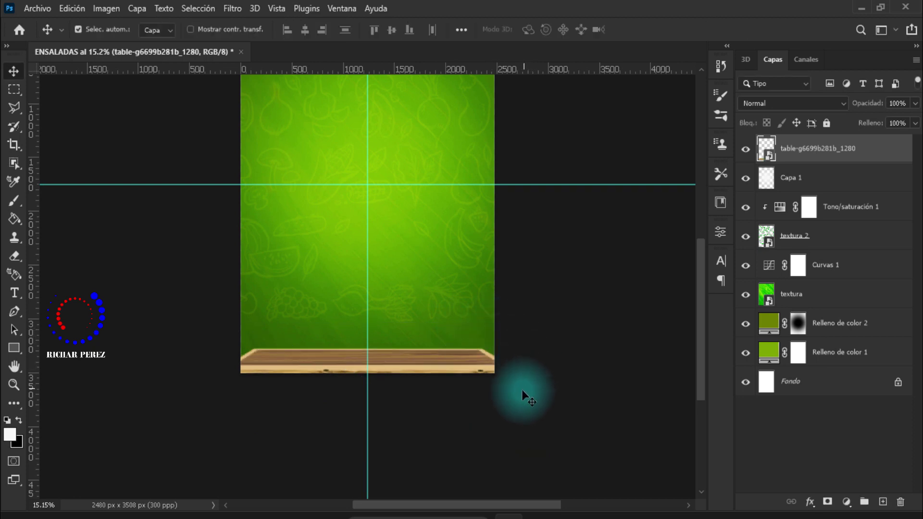
- Stretch the table taller, recentre it horizontally, and preview CMYK proof colours
key("ctrl+t")
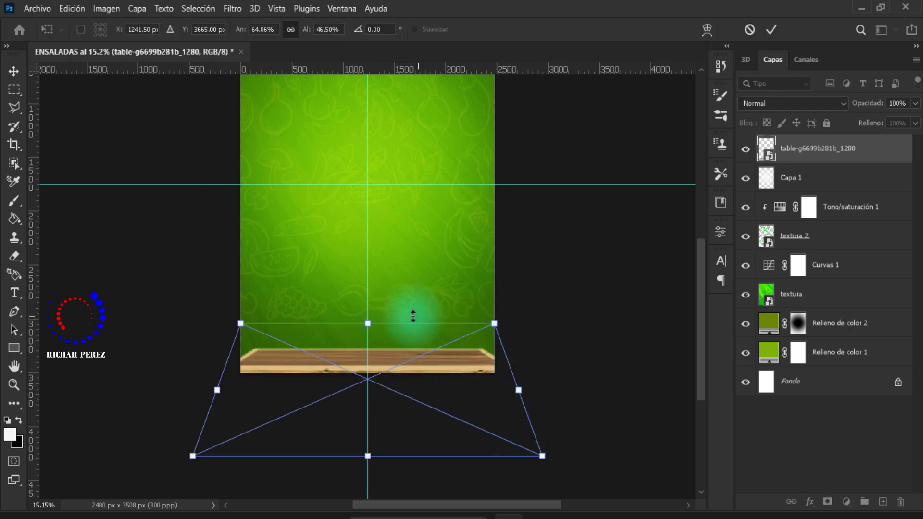
mouse_move(368, 321)
left_mouse_down()
mouse_move(368, 295)
mouse_move(362, 321)
left_mouse_up()
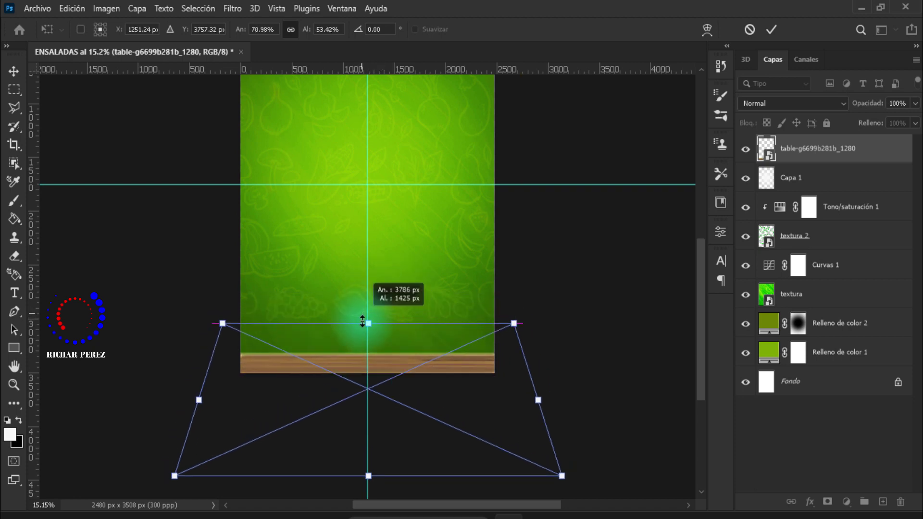
left_click_drag(396, 346, 396, 347)
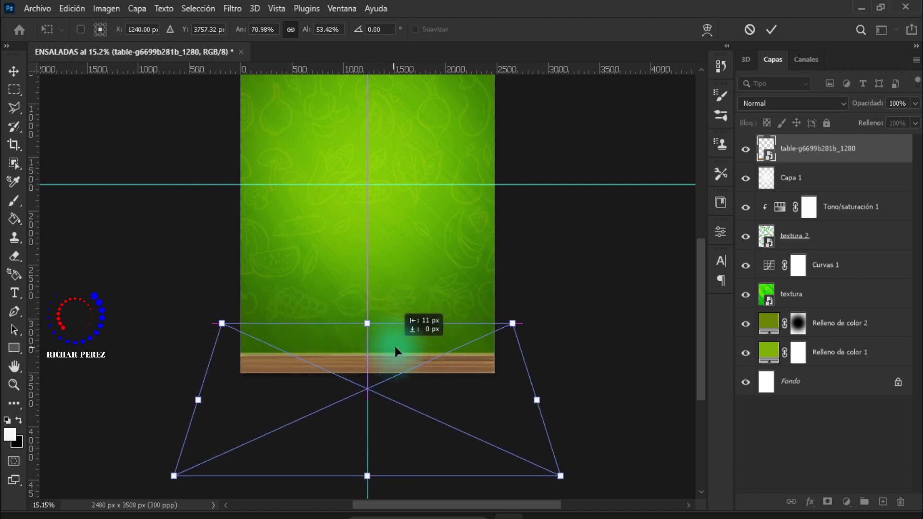
key("Return")
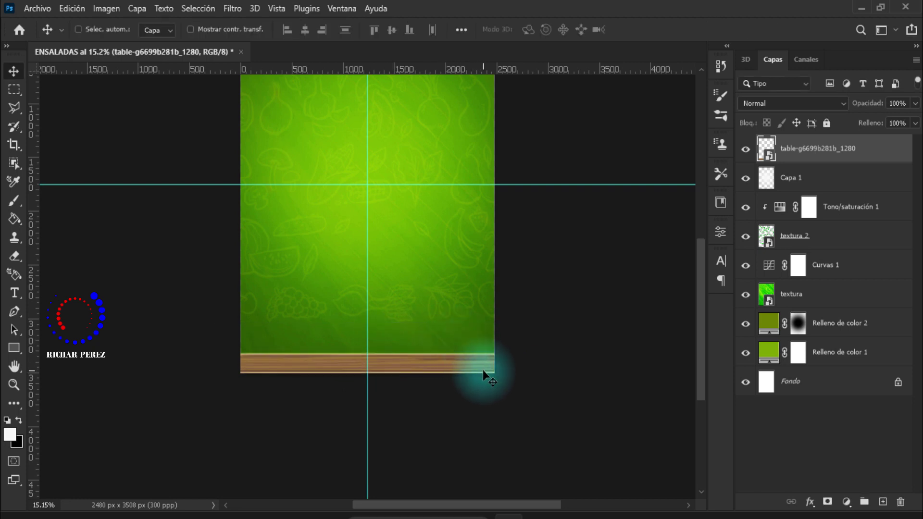
key("ctrl+y")
- Nudge the table upward four steps and commit its final position
key("ctrl+t")
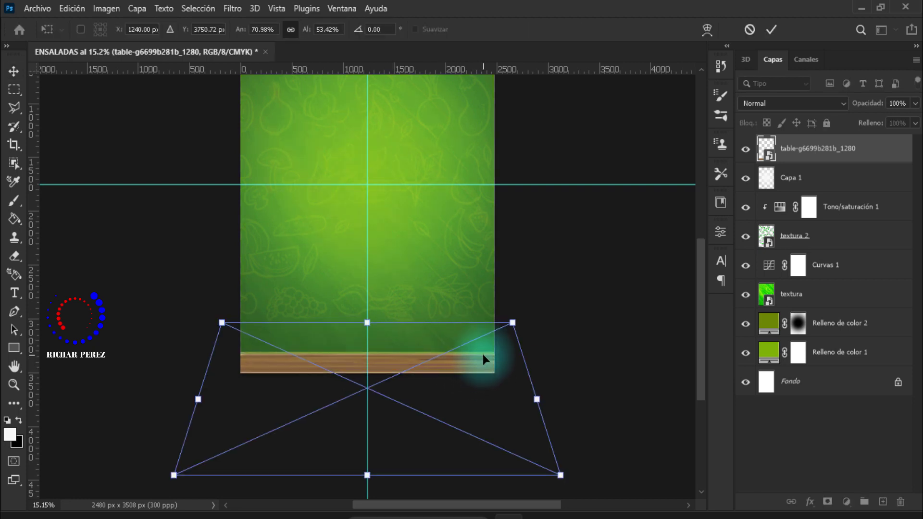
key("Up")
key("Up")
key("Up")
key("Up")
key("Up")
key("Up")
key("Up")
key("Up")
key("Up")
key("Up")
key("Up")
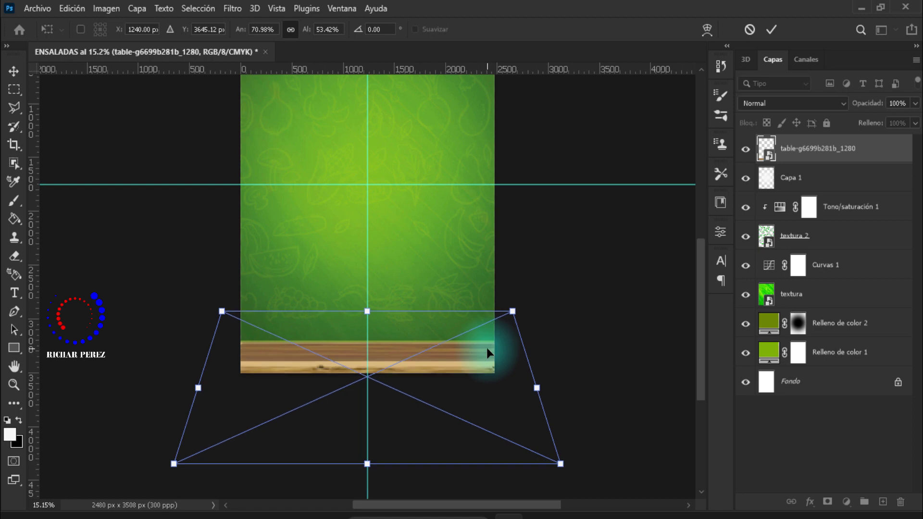
key("Up")
key("Up")
key("Up")
key("Up")
key("Up")
key("Up")
key("Up")
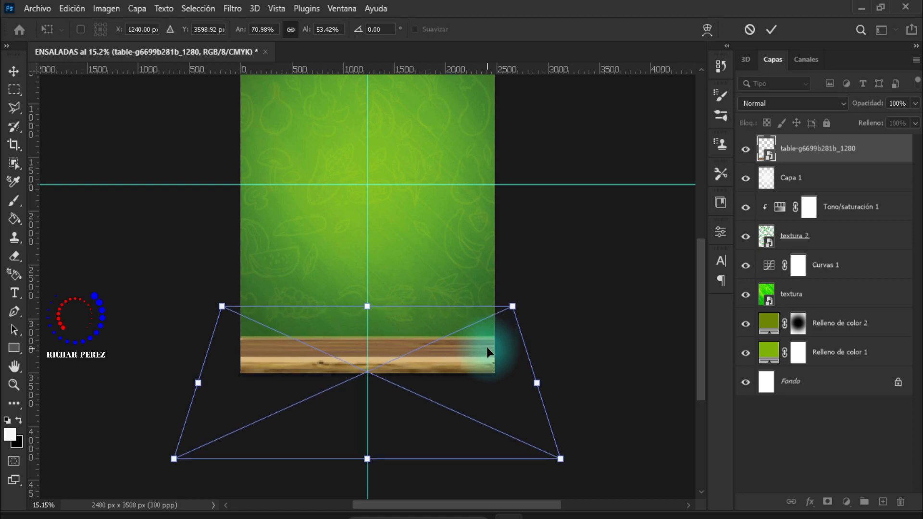
key("Up")
key("Up")
key("Up")
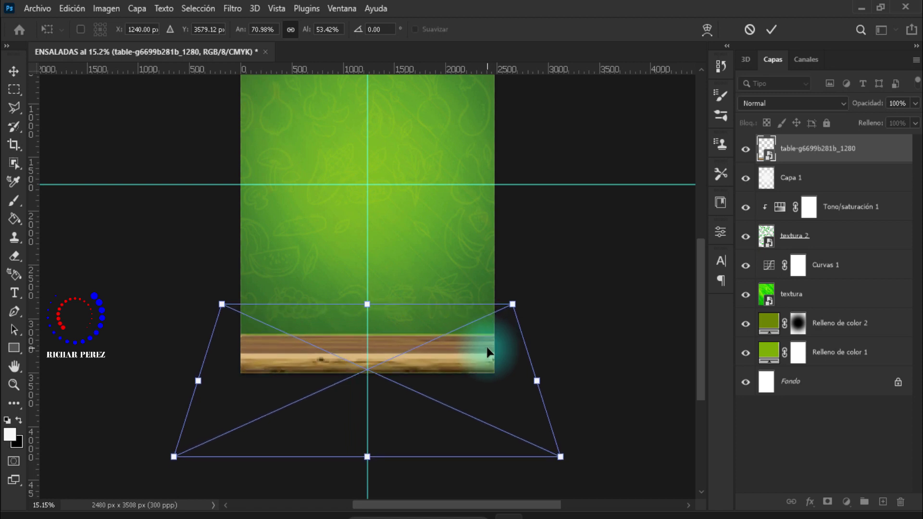
key("Up")
key("Return")
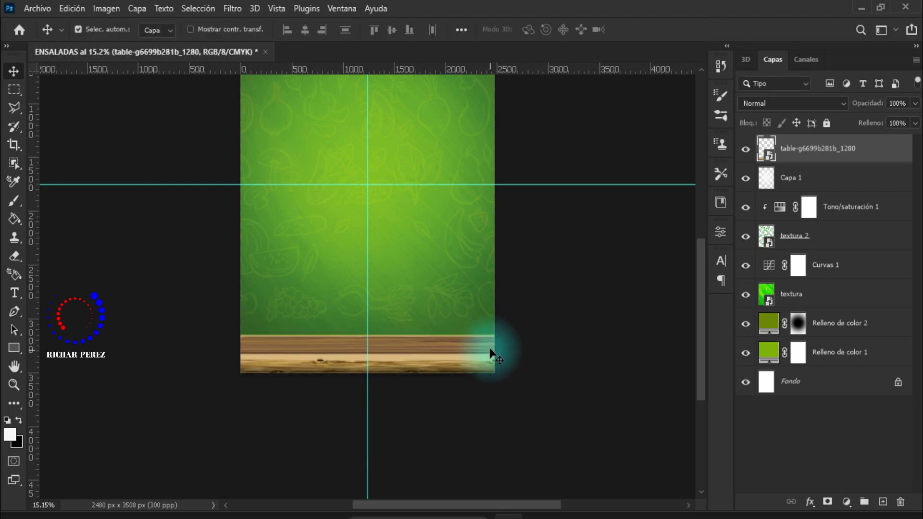
key("ctrl+t")
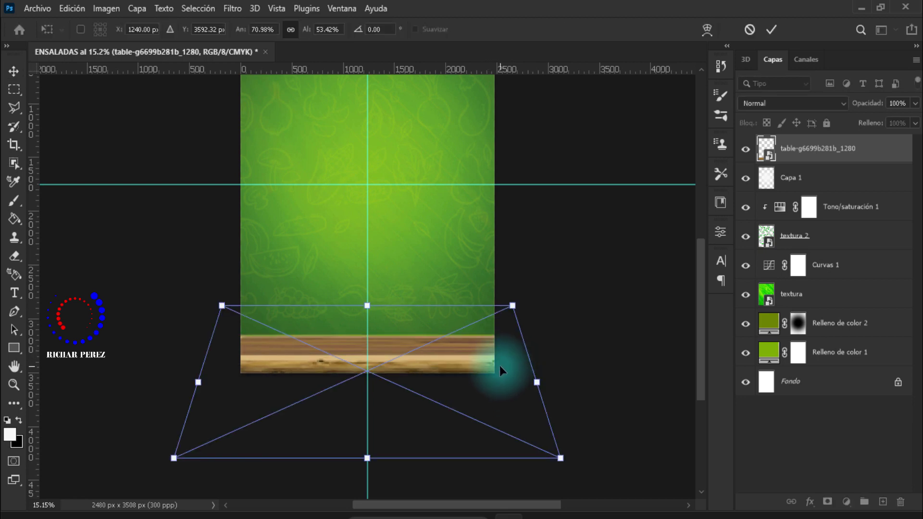
key("Return")
- Rename the table layer to 'mesa'
double_click(816, 149)
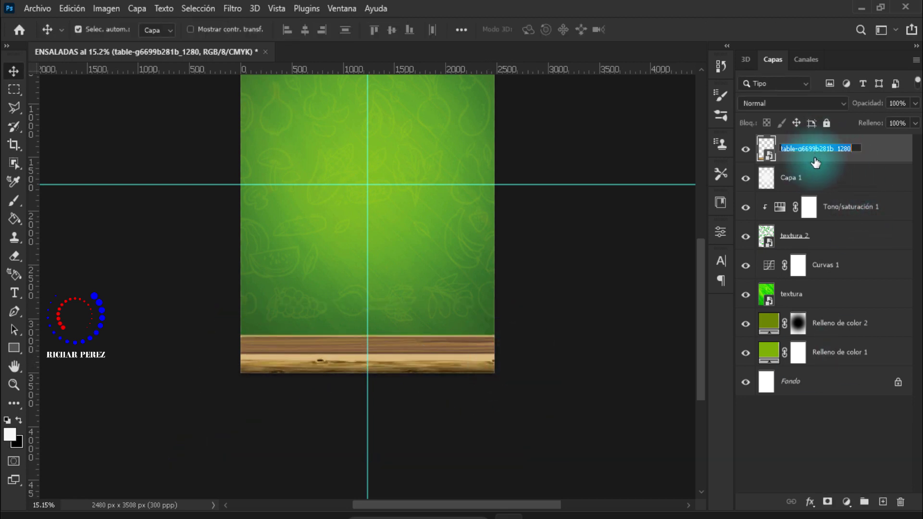
type("mesa")
key("Return")
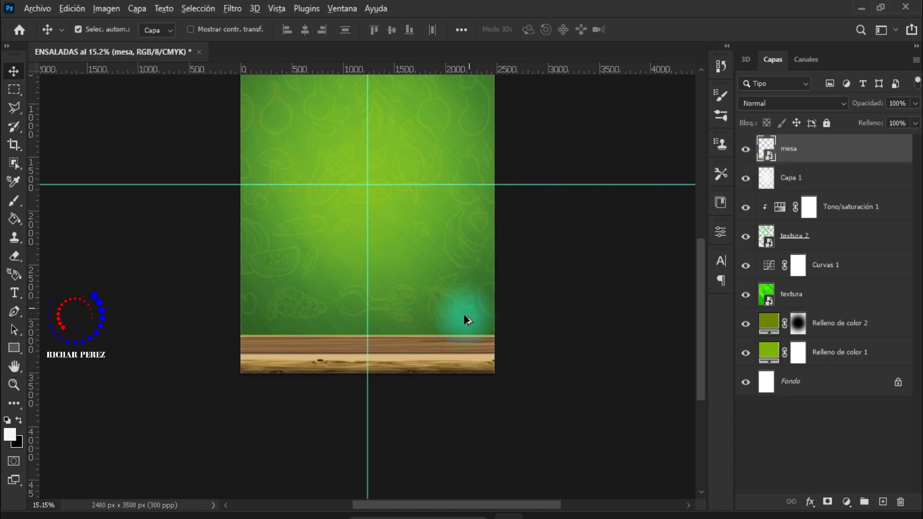
scroll(445, 331, "up", 1)
scroll(327, 318, "up", 1)
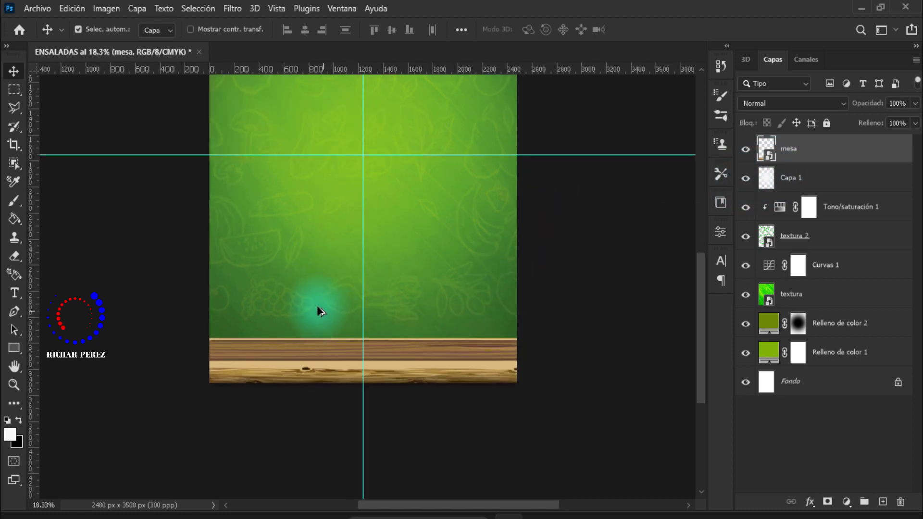
scroll(406, 339, "up", 1)
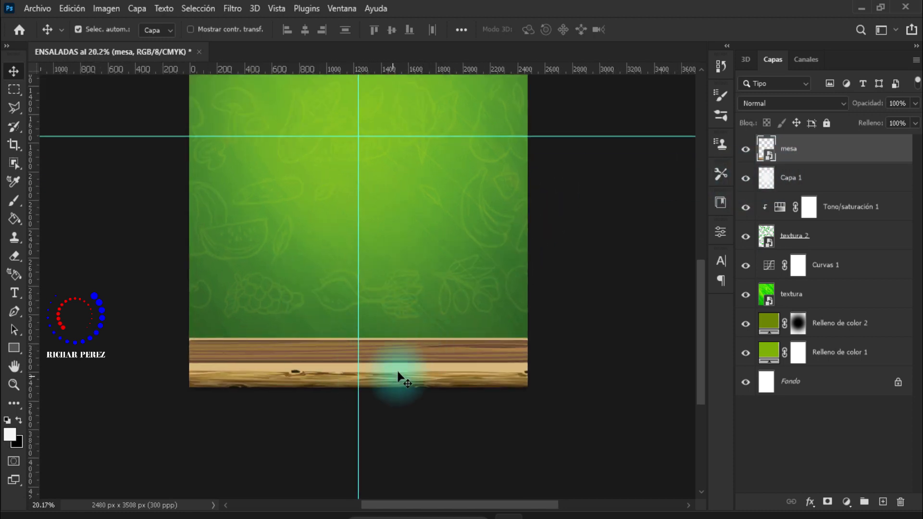
- Add a Levels layer clipped to mesa with output white 181, then close its properties
left_click(846, 502)
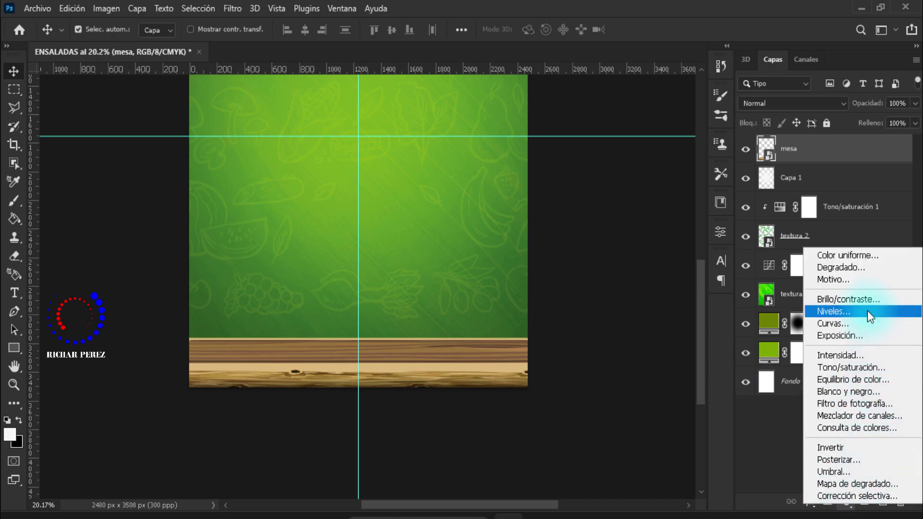
left_click(842, 312)
left_click(606, 492)
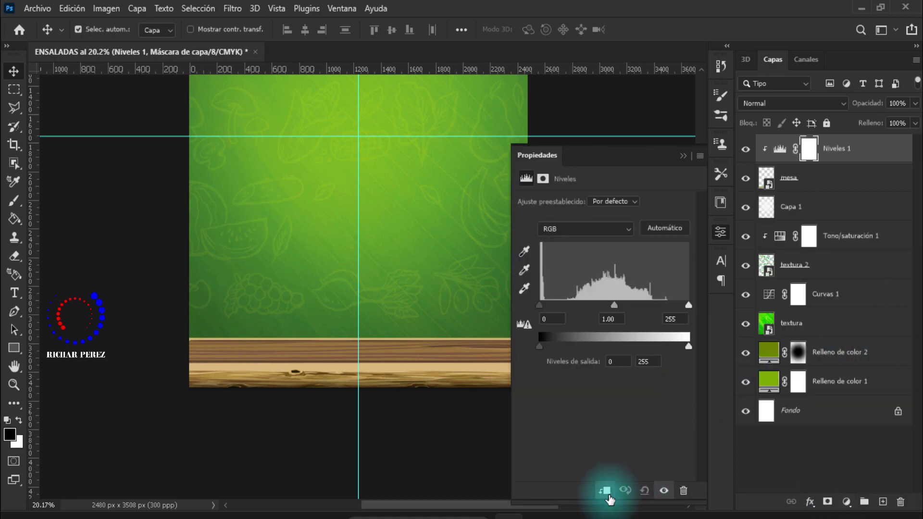
left_click_drag(688, 346, 652, 353)
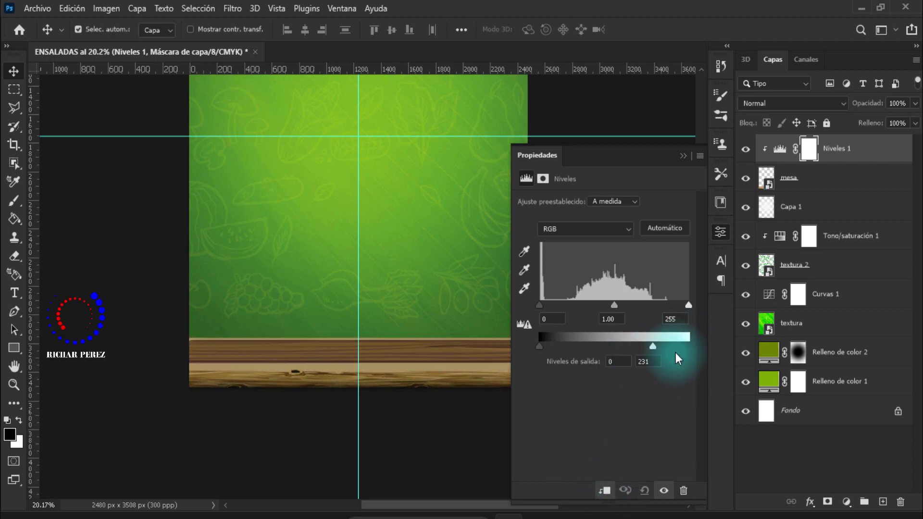
left_click_drag(676, 358, 665, 346)
left_click(650, 360)
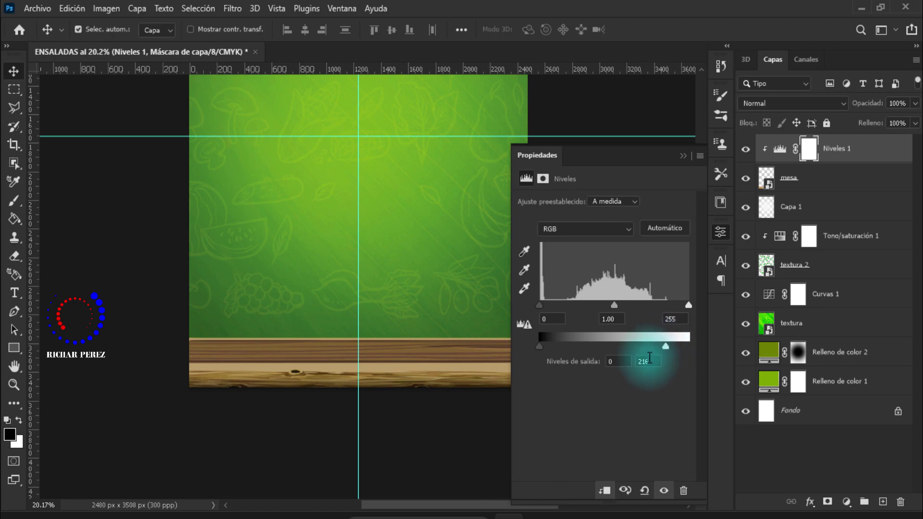
type("181")
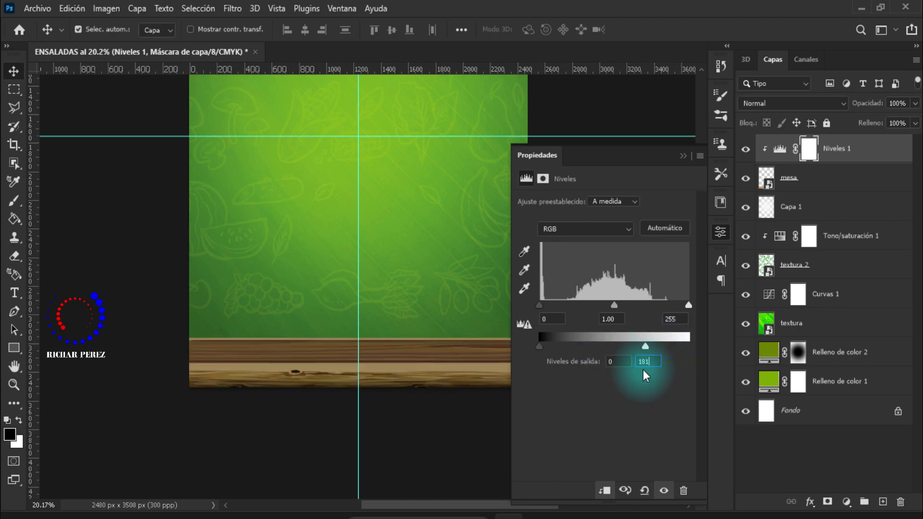
key("Return")
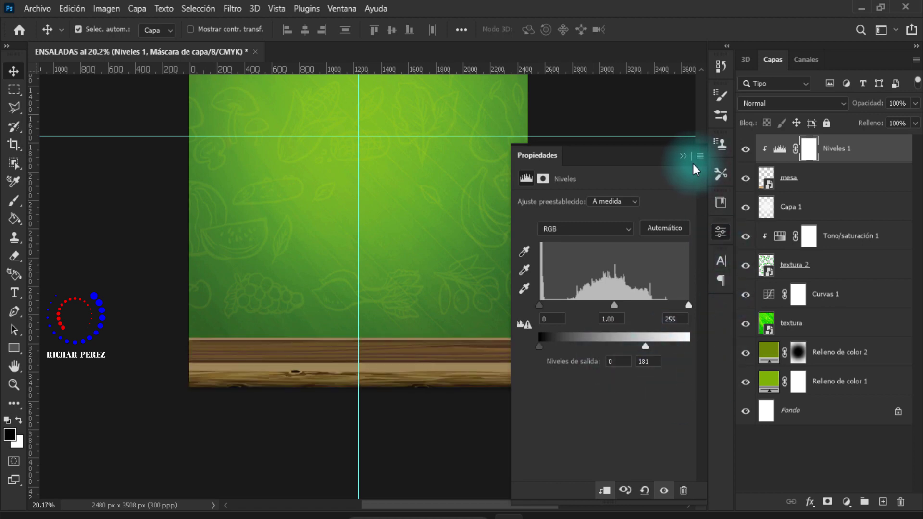
left_click(684, 158)
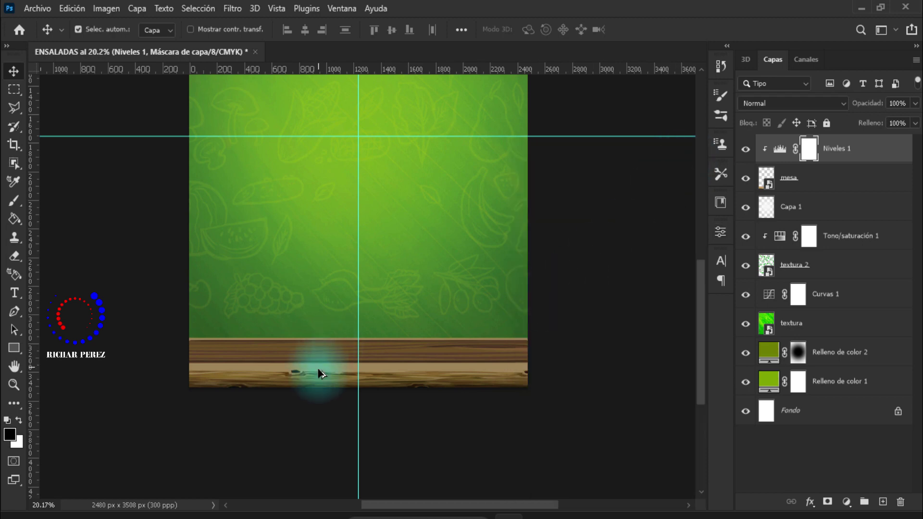
scroll(321, 373, "up", 3)
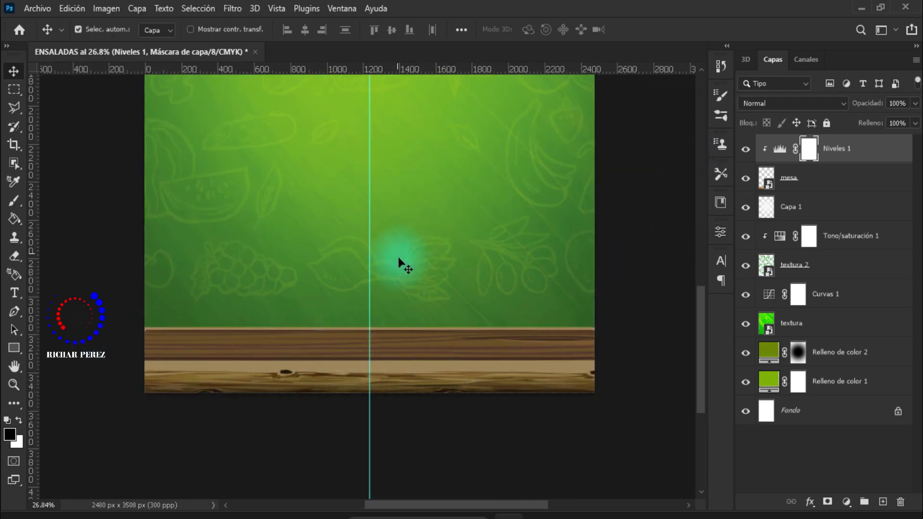
- Set the brush roundness to 15% in Brush Settings
key("b")
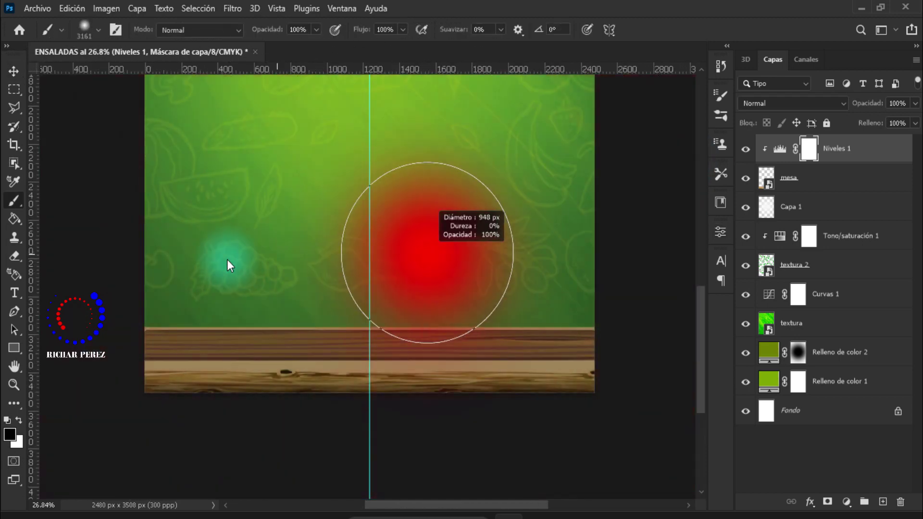
left_click_drag(416, 252, 382, 257)
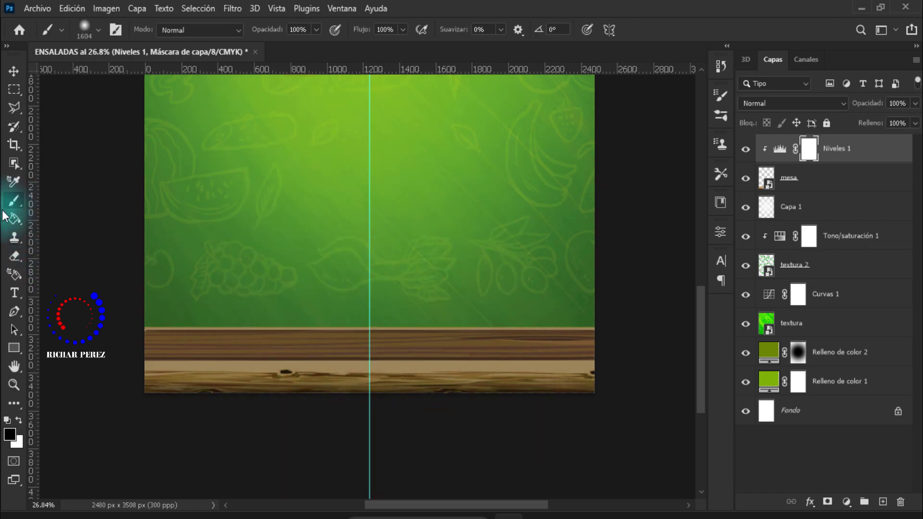
left_click(116, 30)
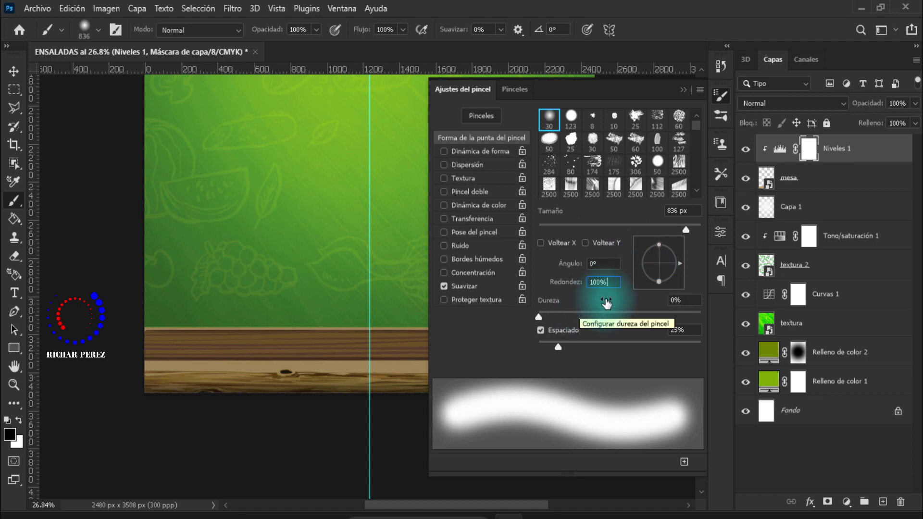
left_click(604, 284)
left_click(551, 288)
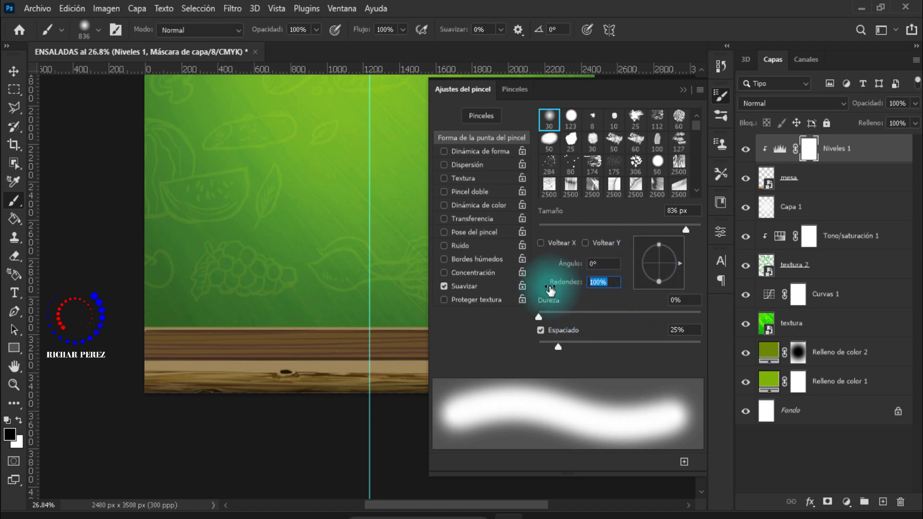
type("15")
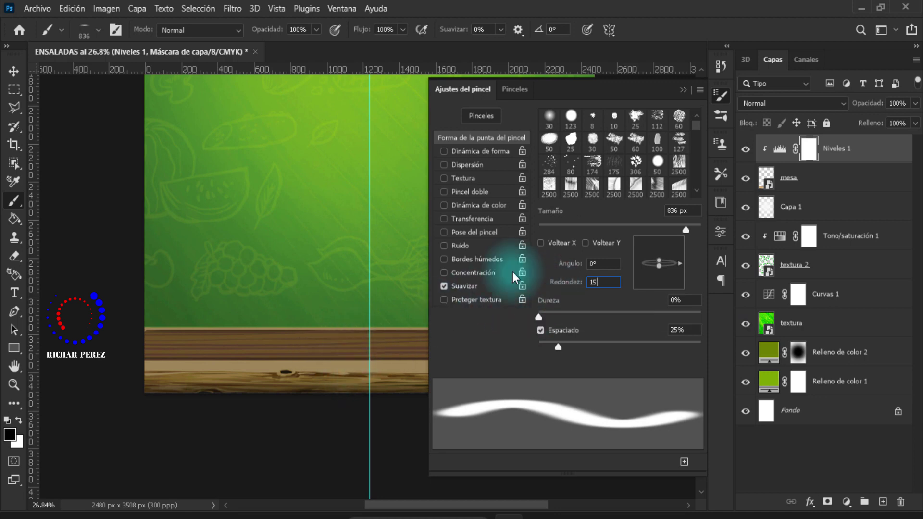
left_click(681, 90)
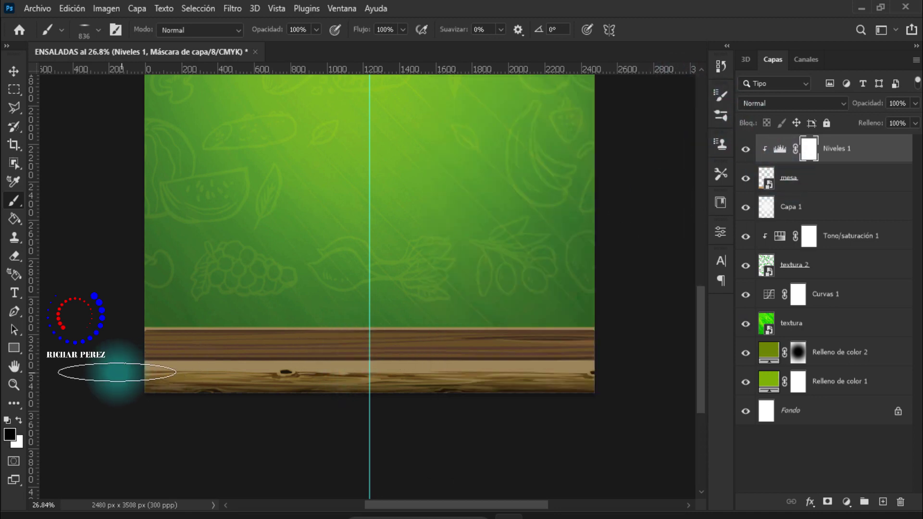
- Enlarge the flattened brush to 2259 px and paint an oval on the Niveles 1 mask
left_click_drag(320, 319, 413, 316)
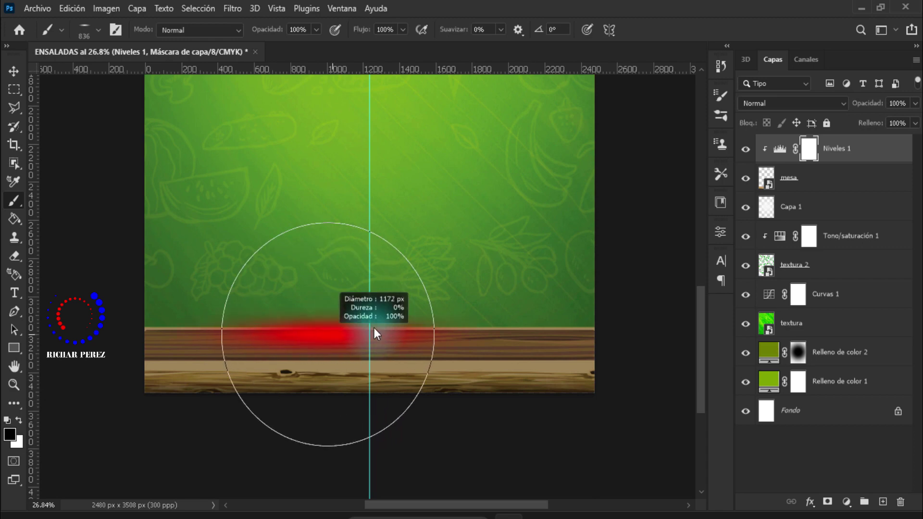
left_click_drag(370, 338, 423, 339)
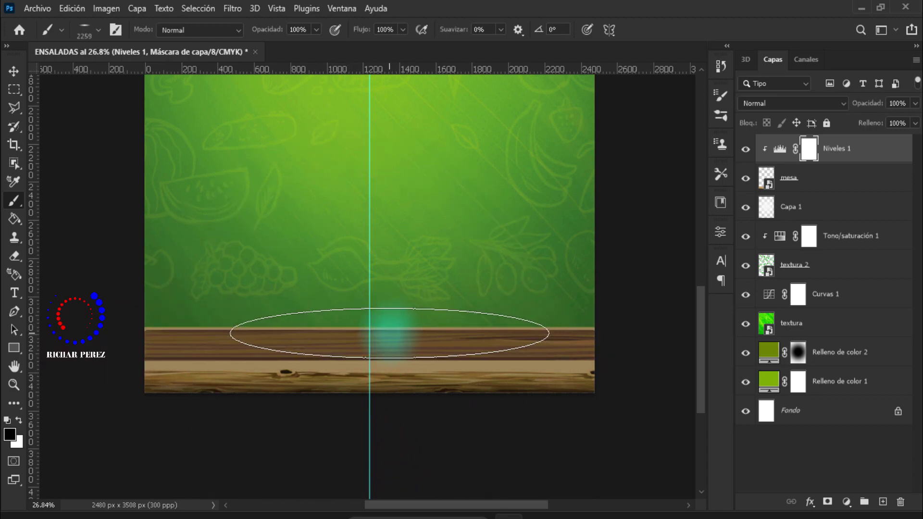
left_click(367, 342)
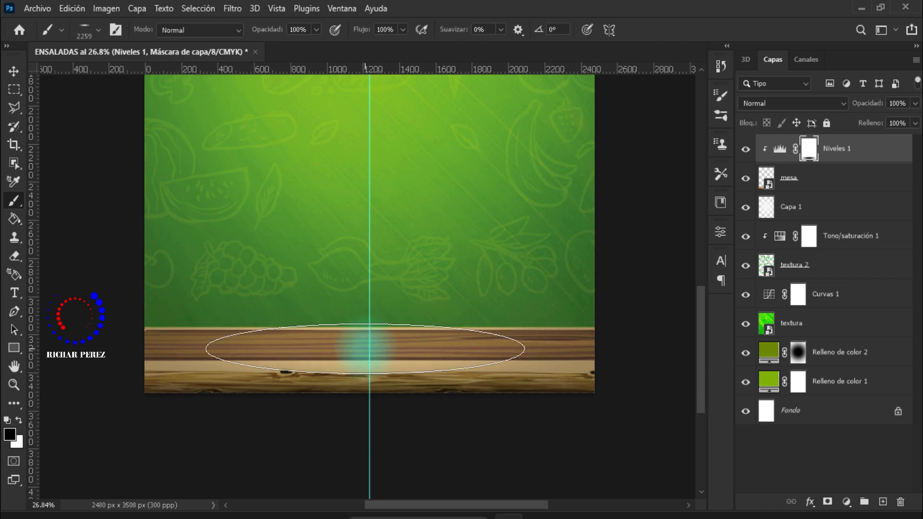
left_click(745, 146)
left_click(744, 147)
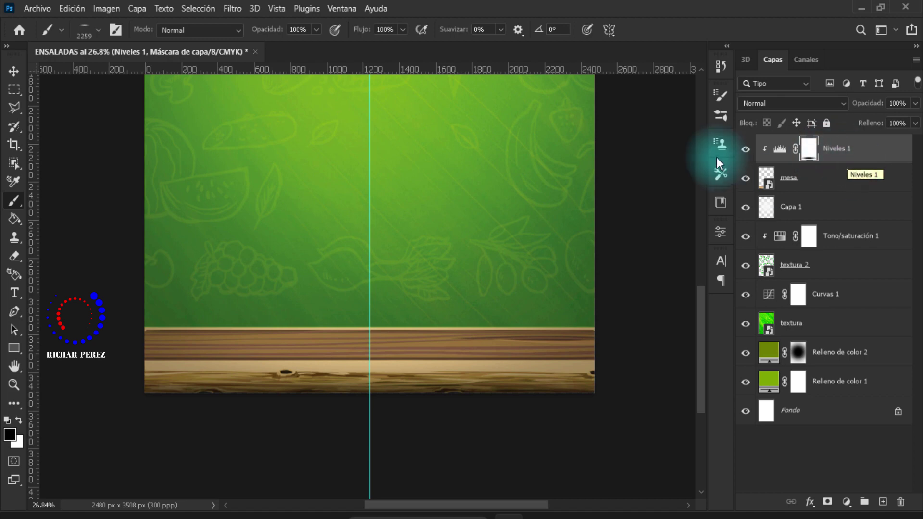
key("ctrl+minus")
key("ctrl+minus")
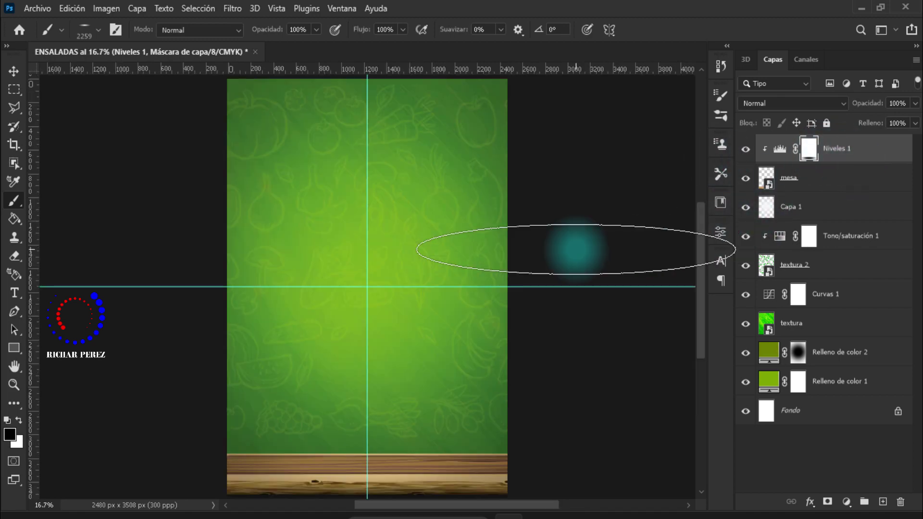
left_click_drag(576, 249, 582, 229)
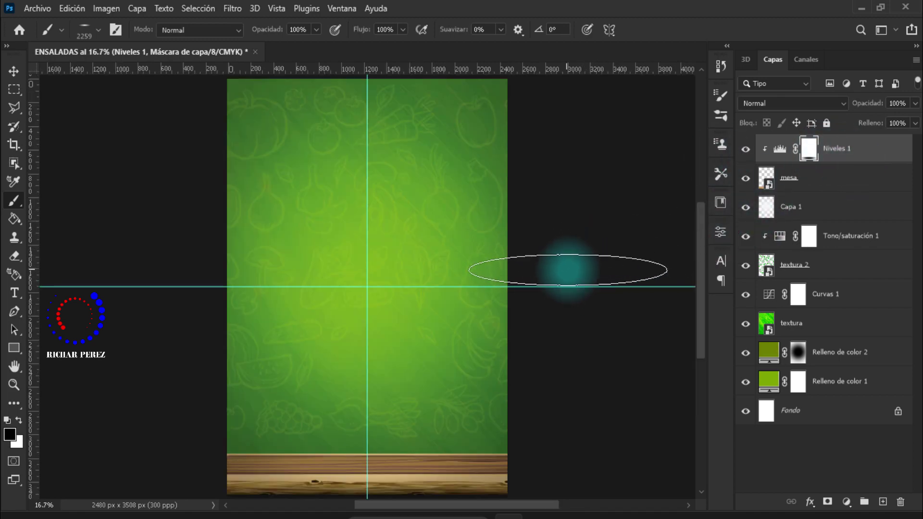
- Place pngwing.com as an embedded layer on the table, scaled to 88.74%
left_click(24, 6)
left_click(87, 302)
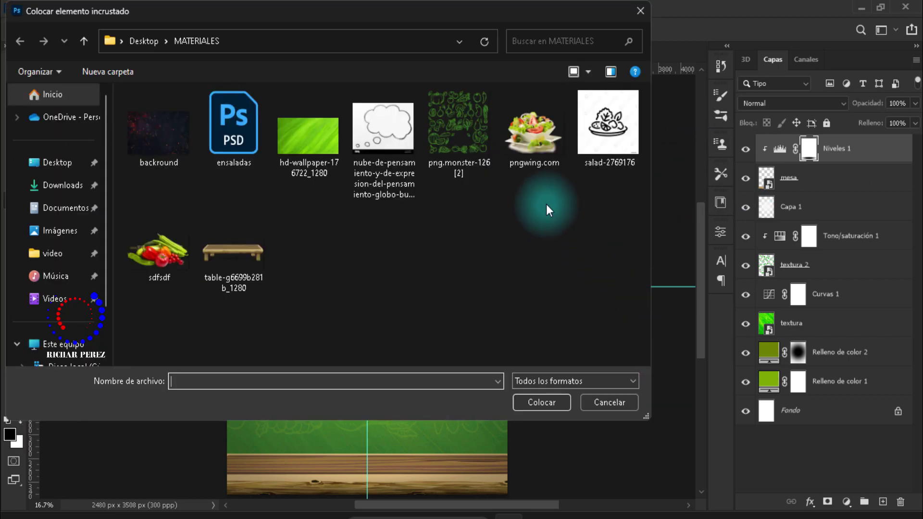
left_click(542, 400)
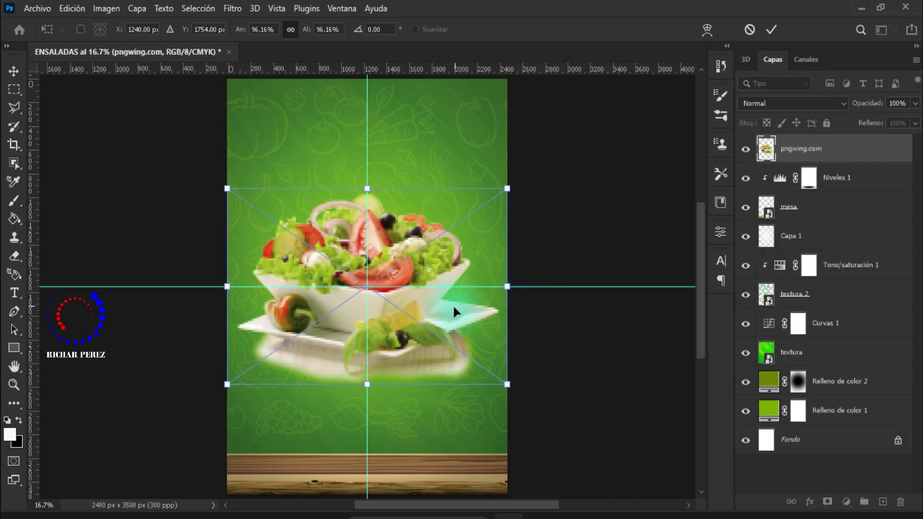
left_click_drag(452, 307, 471, 394)
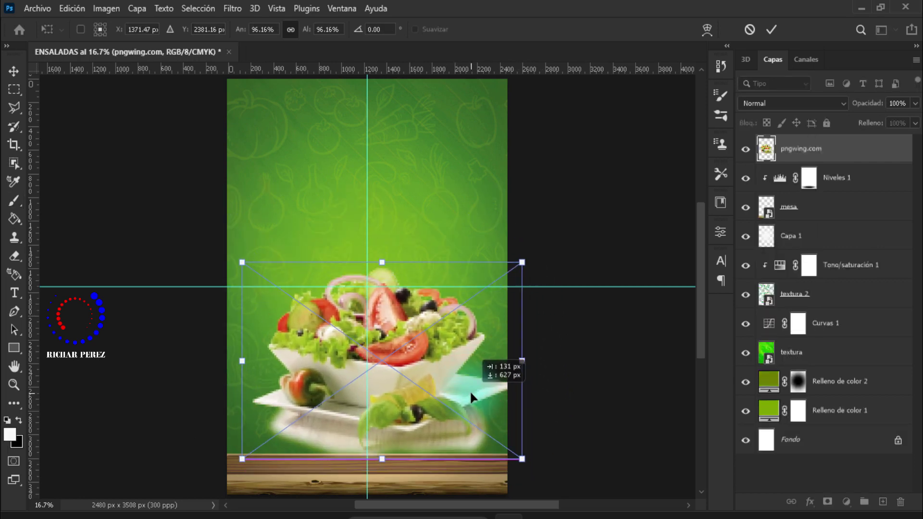
left_click_drag(525, 372, 499, 366)
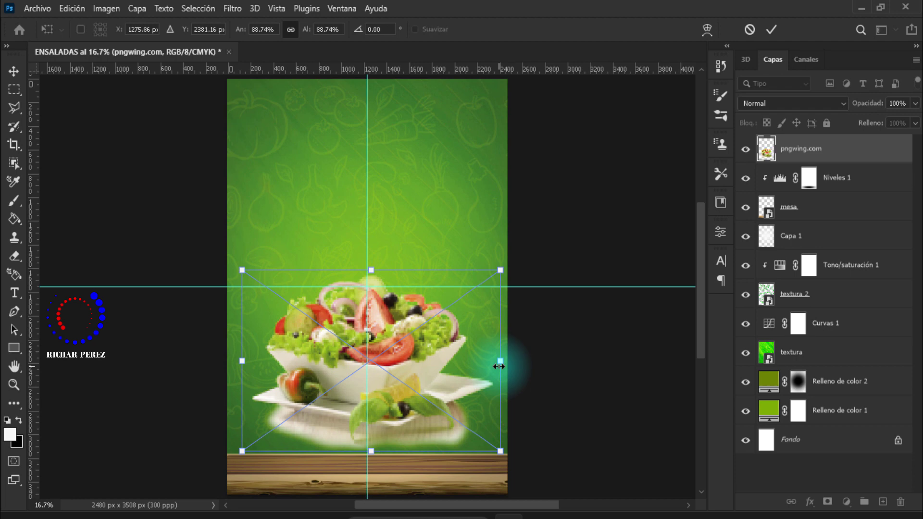
key("Return")
key("b")
scroll(415, 423, "up", 3)
scroll(389, 418, "up", 3)
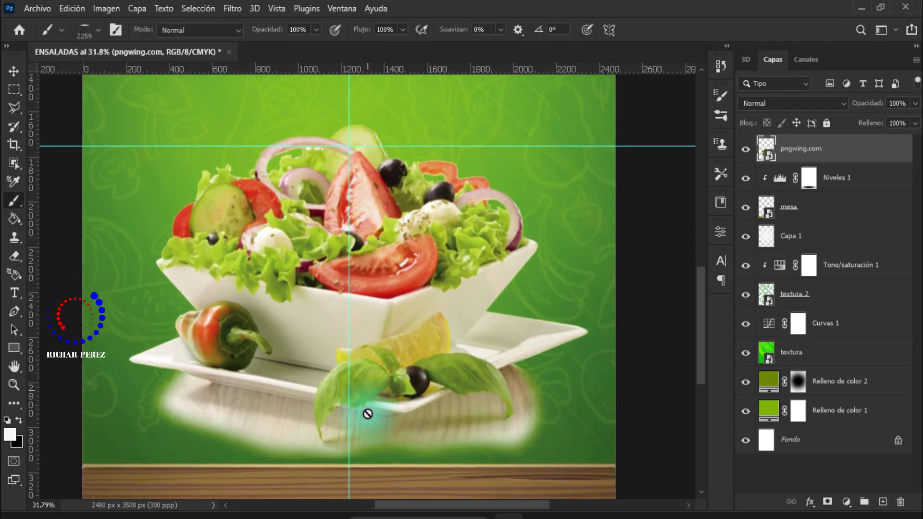
scroll(288, 385, "down", 2)
- Select the standard Pen tool for tracing
scroll(233, 360, "down", 2)
key("p")
scroll(371, 412, "down", 3)
scroll(340, 374, "up", 3)
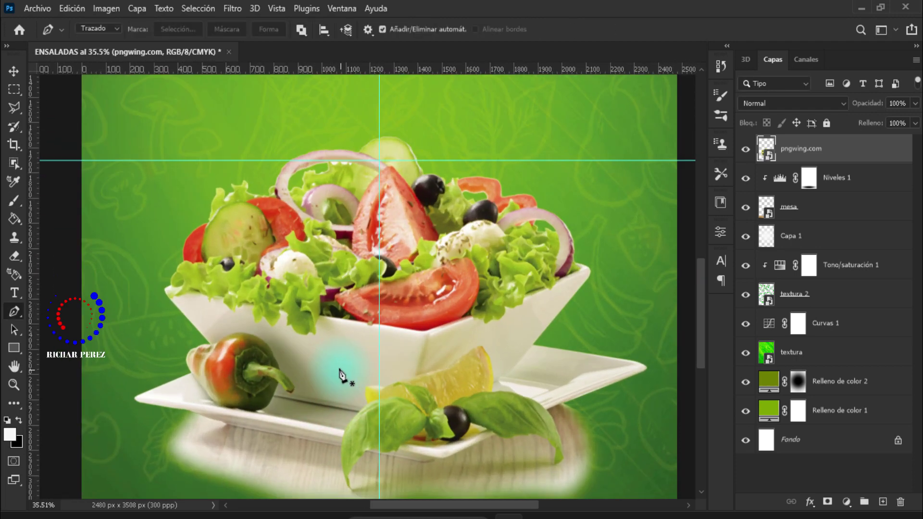
scroll(289, 399, "down", 2)
scroll(278, 412, "up", 2)
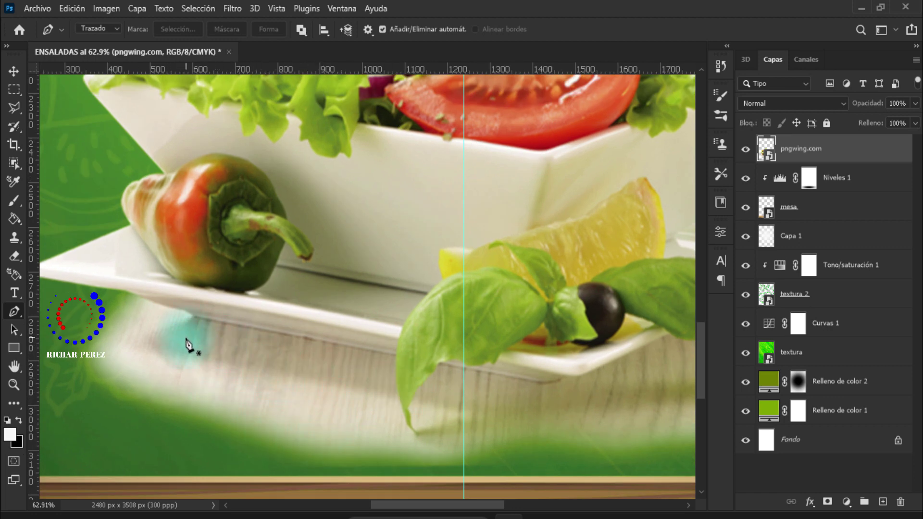
right_click(14, 311)
left_click(74, 315)
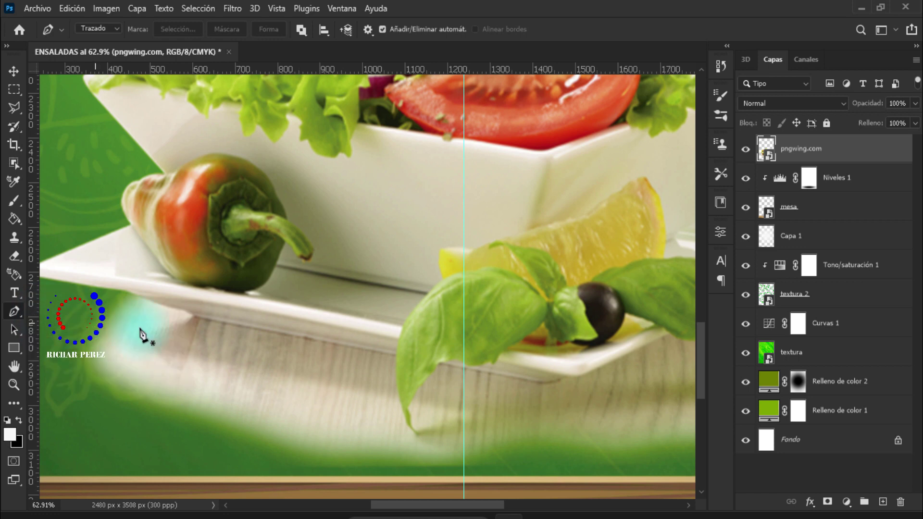
scroll(204, 322, "up", 3)
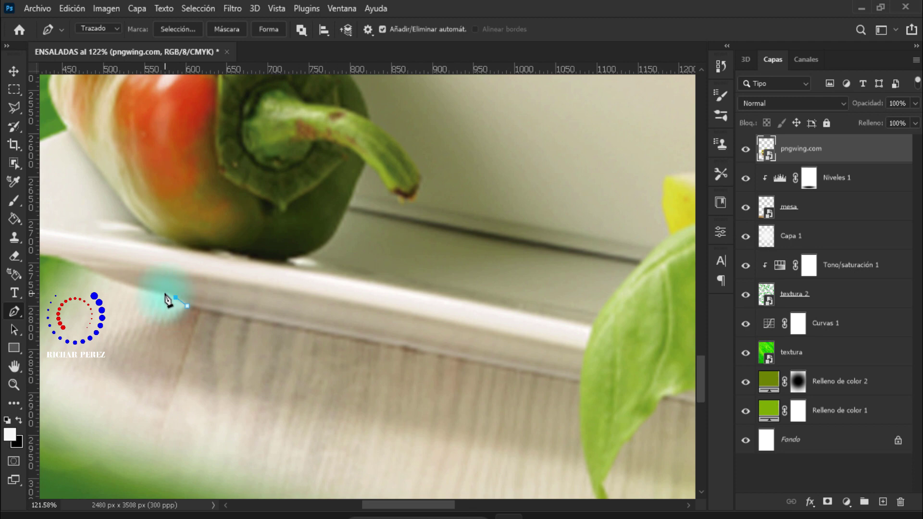
- Start the path with anchors along the plate's underside and down the basil leaf edge
left_click_drag(133, 360, 145, 274)
scroll(165, 433, "down", 3)
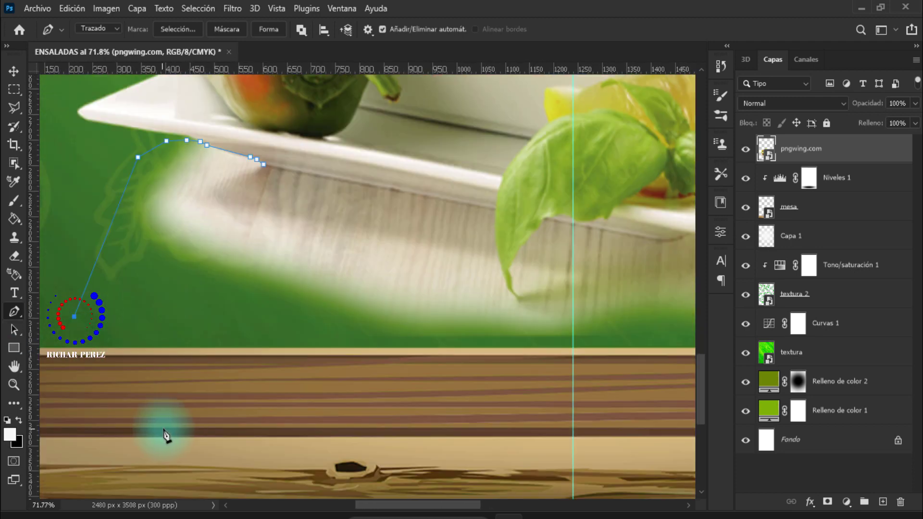
left_click(406, 154)
scroll(406, 154, "up", 3)
left_click(349, 117)
left_click(246, 163)
left_click(274, 198)
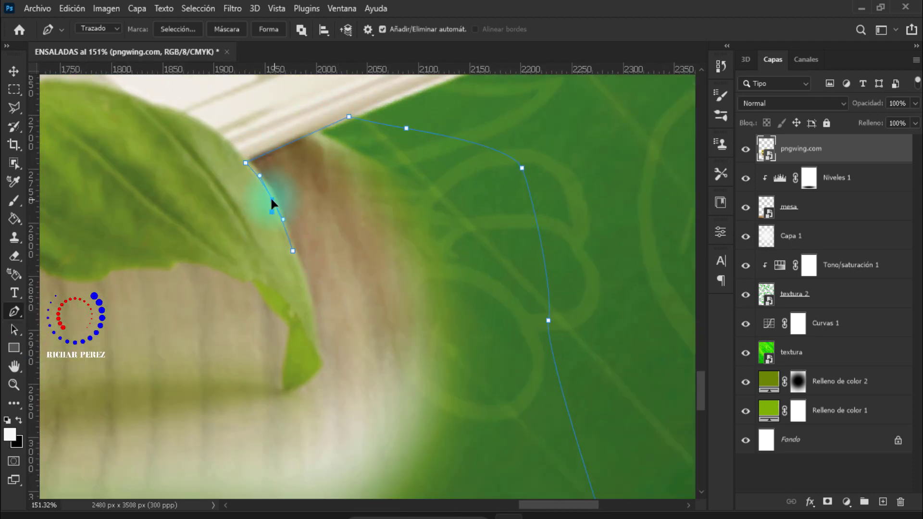
left_click(310, 288)
left_click(315, 339)
left_click(325, 364)
left_click(289, 395)
- Continue anchors back up the leaf edge and around the leaf tips
scroll(299, 392, "up", 3)
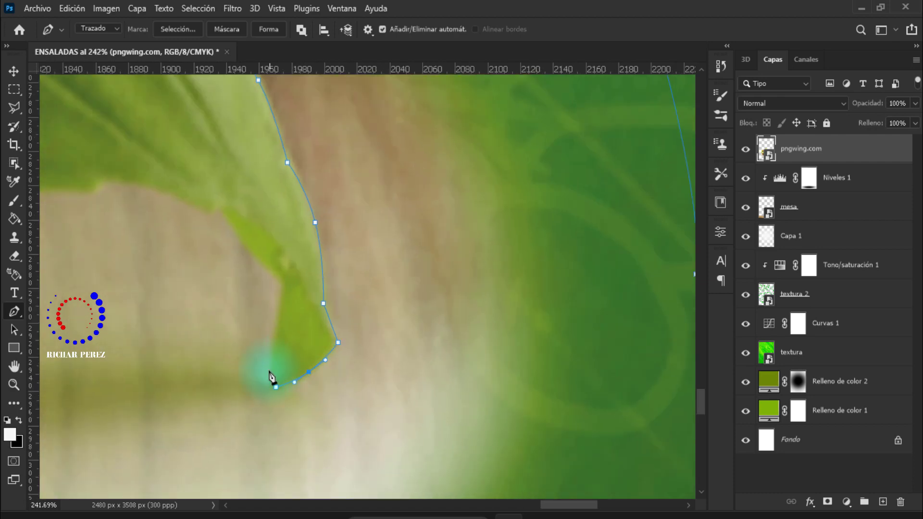
left_click(272, 354)
left_click(281, 308)
left_click(279, 284)
left_click_drag(233, 217, 398, 294)
left_click(324, 246)
left_click(229, 250)
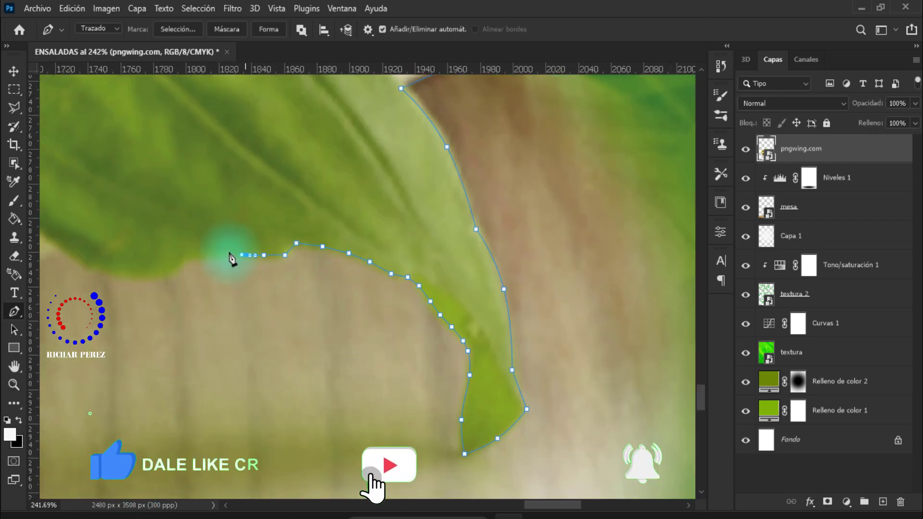
left_click_drag(123, 273, 418, 334)
left_click(338, 296)
scroll(277, 370, "down", 3)
scroll(375, 363, "up", 3)
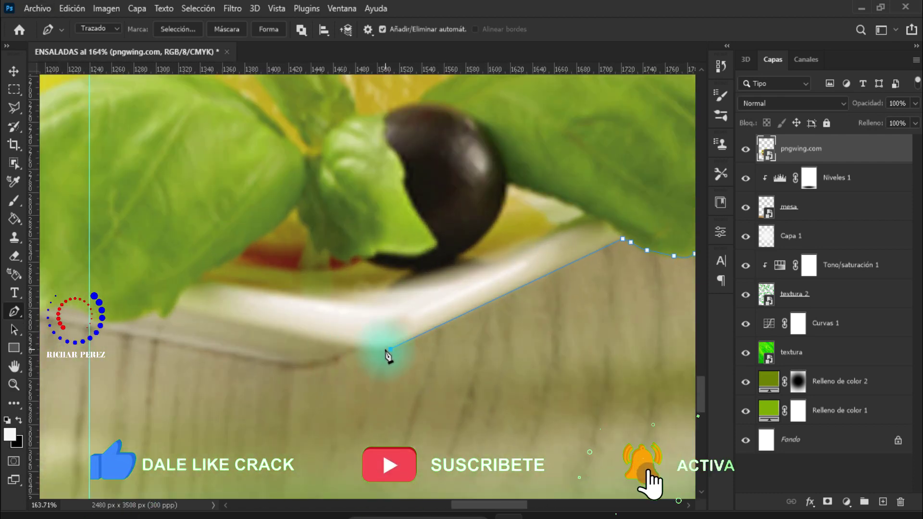
left_click(385, 355)
scroll(175, 319, "up", 2)
left_click(375, 313)
- Follow the leaf-to-wood edge and stem, then close the path at its start point
left_click(204, 298)
left_click_drag(200, 305, 398, 307)
left_click(298, 319)
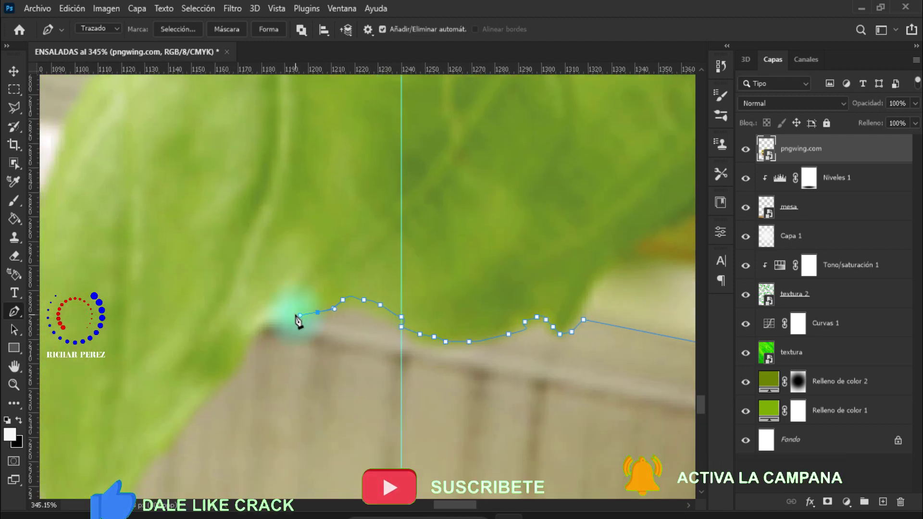
left_click_drag(298, 319, 407, 131)
left_click(313, 186)
left_click(195, 366)
scroll(213, 355, "down", 2)
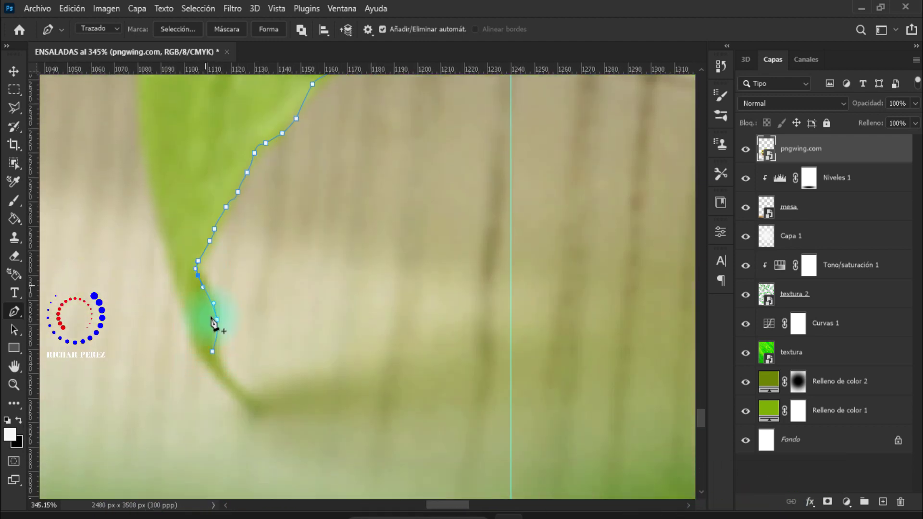
left_click(215, 378)
scroll(499, 441, "down", 3)
left_click(340, 249)
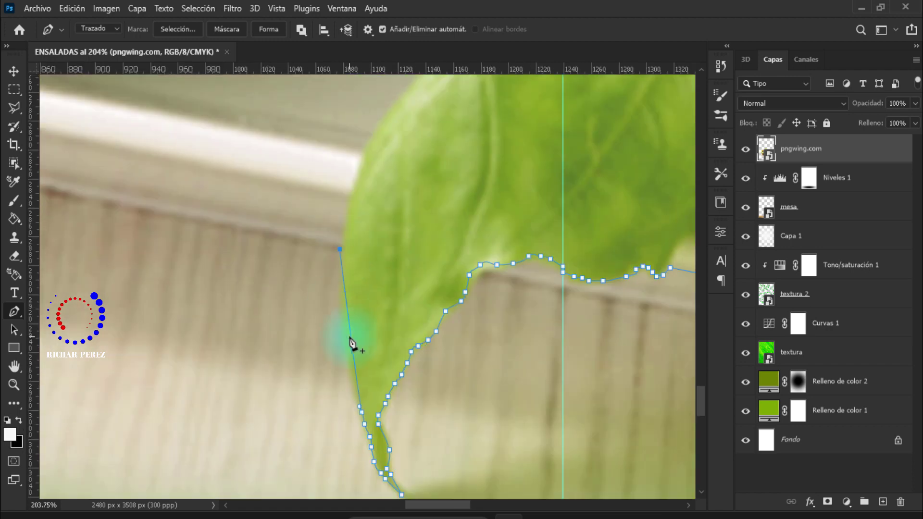
scroll(350, 342, "down", 2)
left_click(128, 261)
scroll(158, 295, "down", 4)
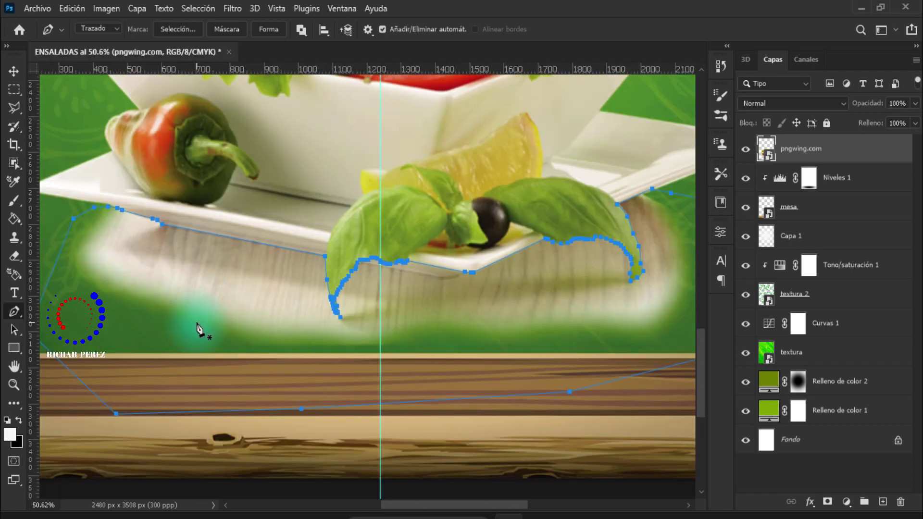
- Turn the path into a selection, mask the pngwing.com layer with it, and invert the mask
right_click(184, 273)
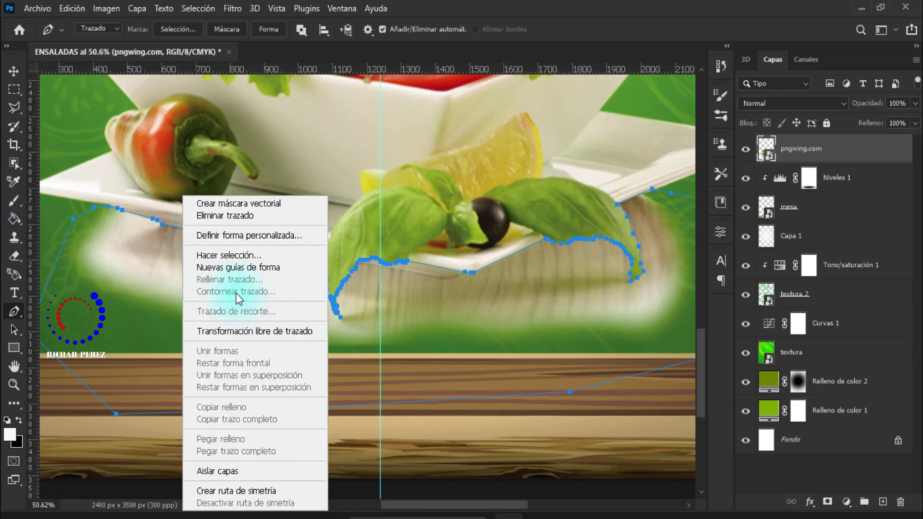
left_click(255, 256)
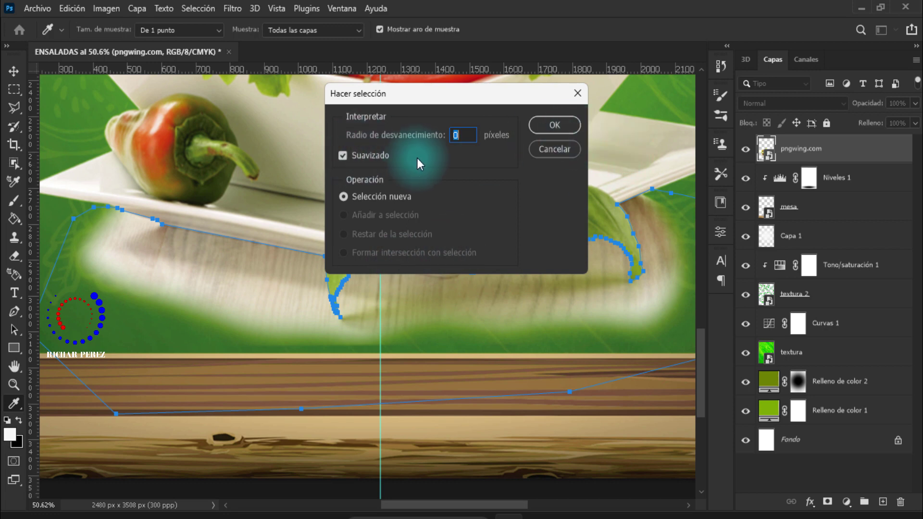
left_click(553, 125)
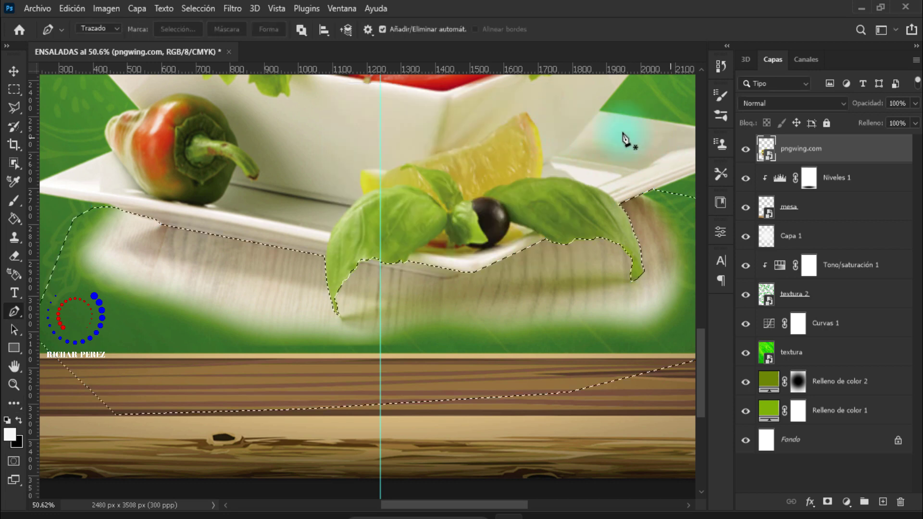
scroll(469, 344, "down", 3)
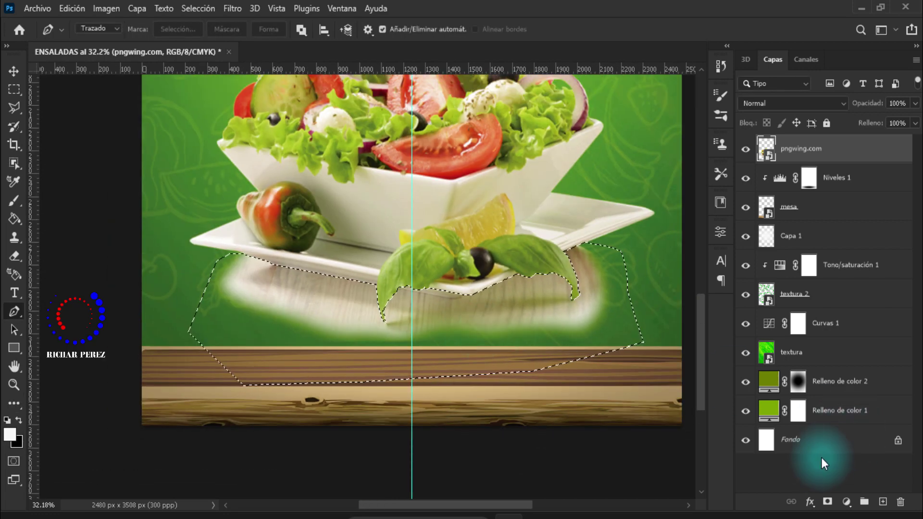
left_click(827, 502)
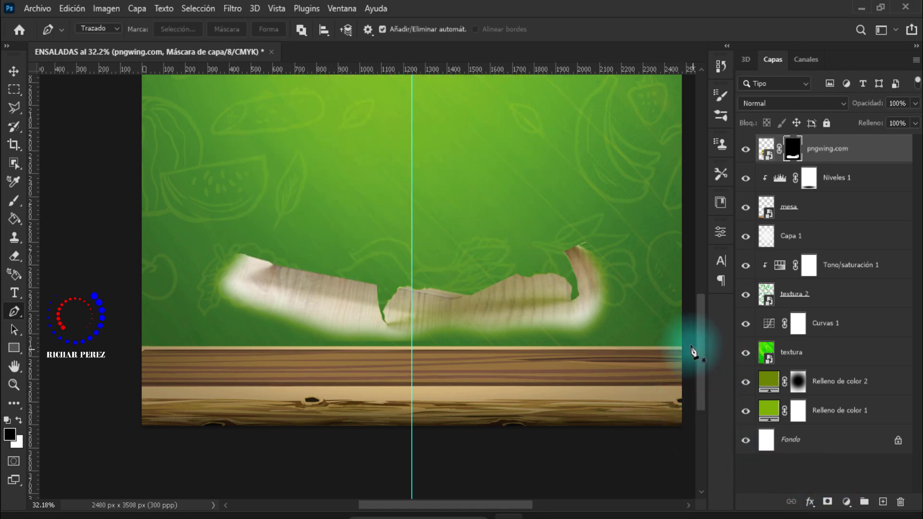
key("ctrl+minus")
key("ctrl+minus")
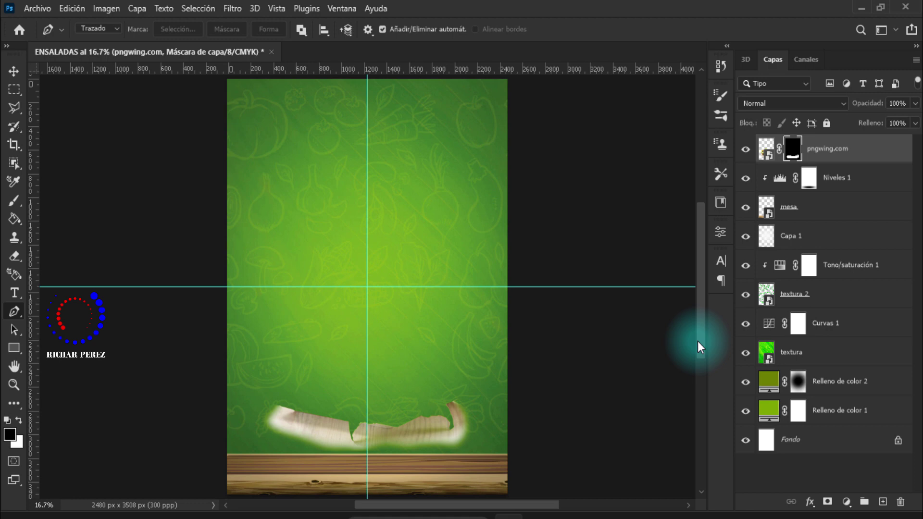
key("ctrl+i")
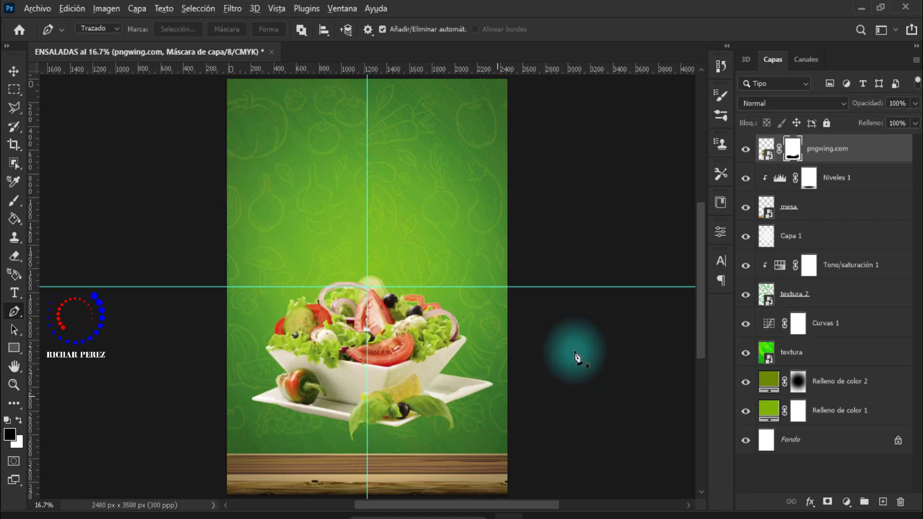
double_click(835, 151)
type("ensalada")
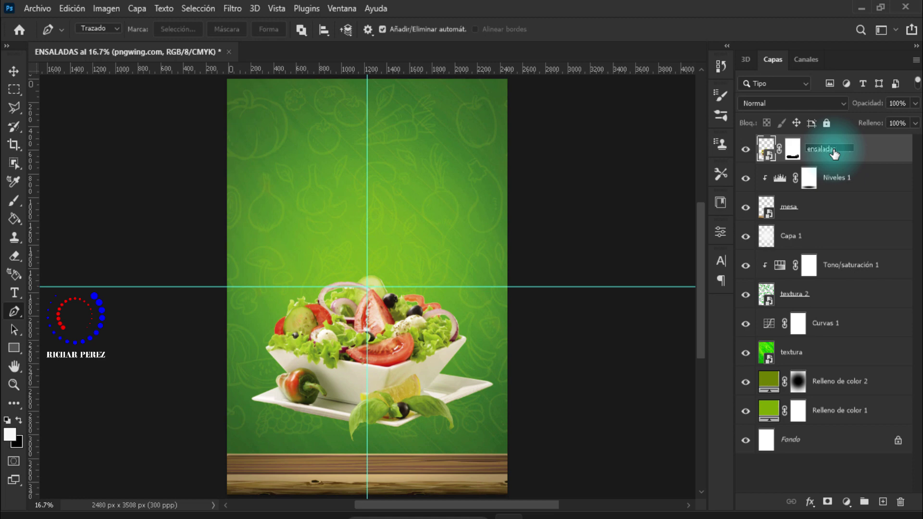
- Name the salad layer 'ensaladas', then move the bowl lower and scale it to 105.46%
key("Return")
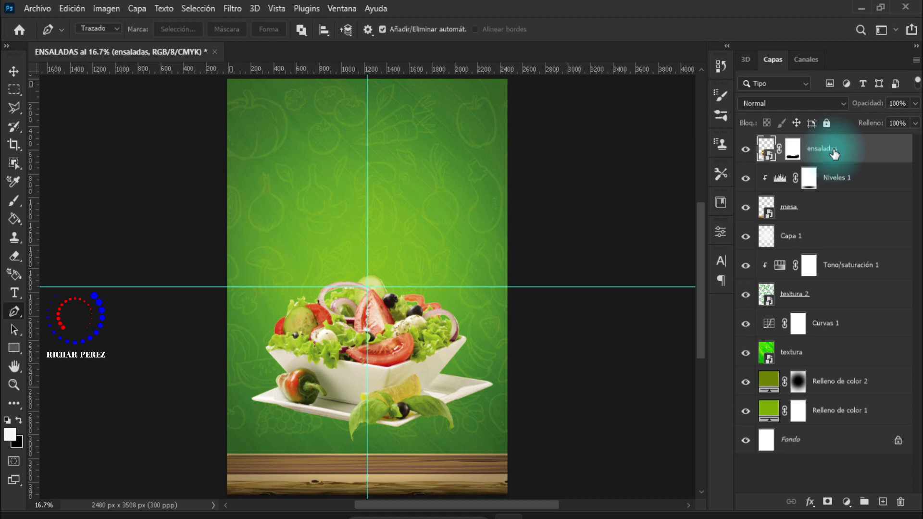
key("ctrl+t")
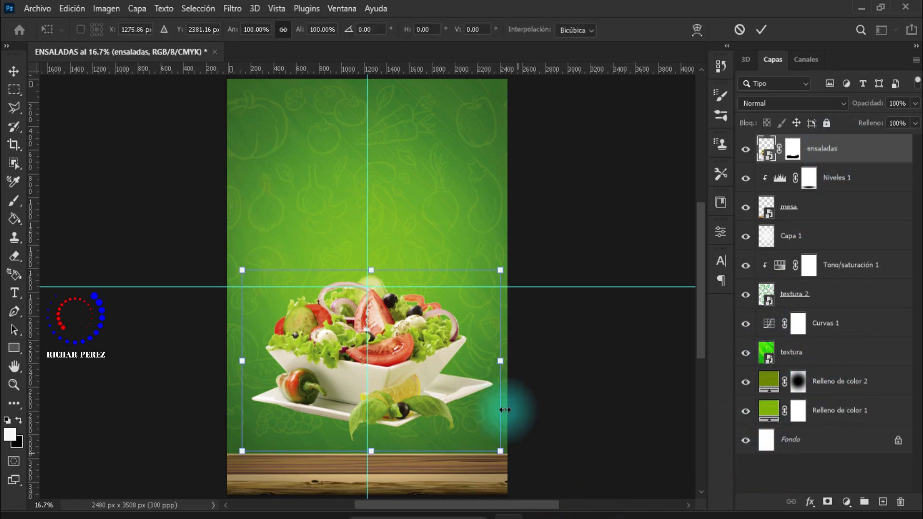
left_click_drag(449, 383, 460, 381)
scroll(459, 381, "down", 1)
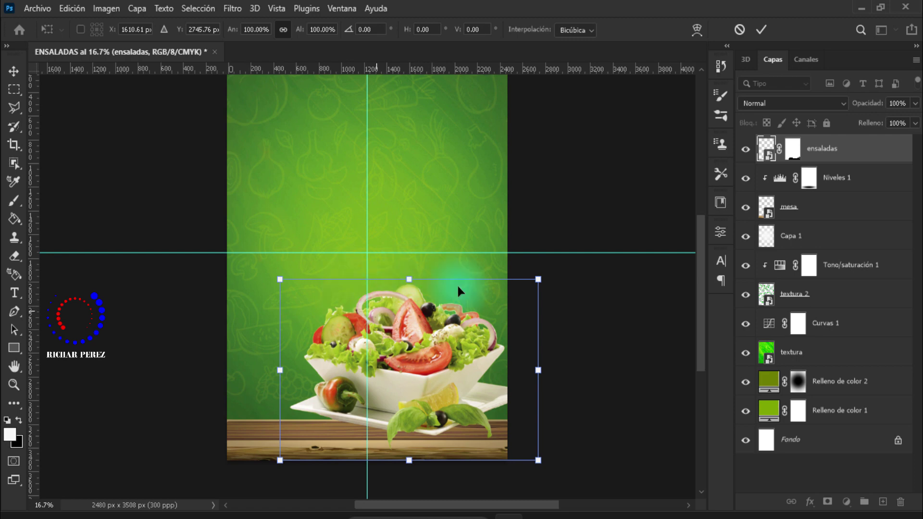
left_click_drag(492, 381, 495, 383)
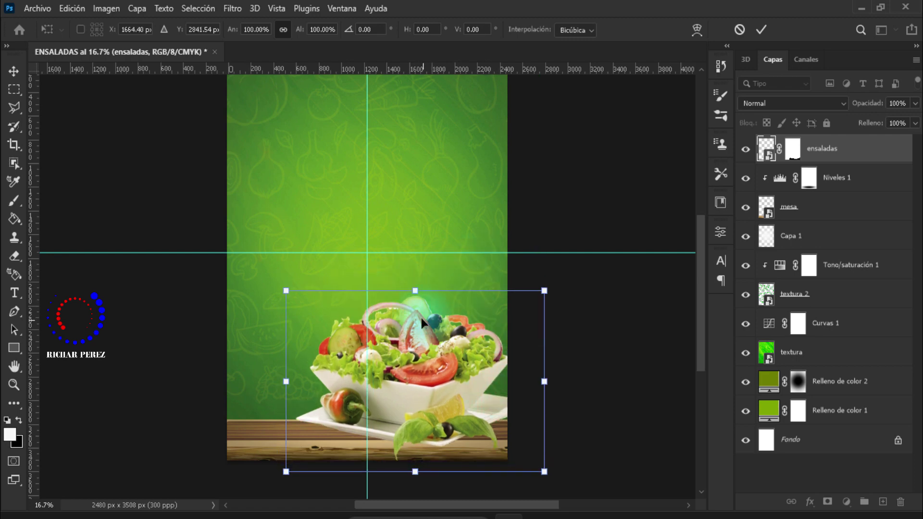
left_click_drag(415, 285, 420, 278)
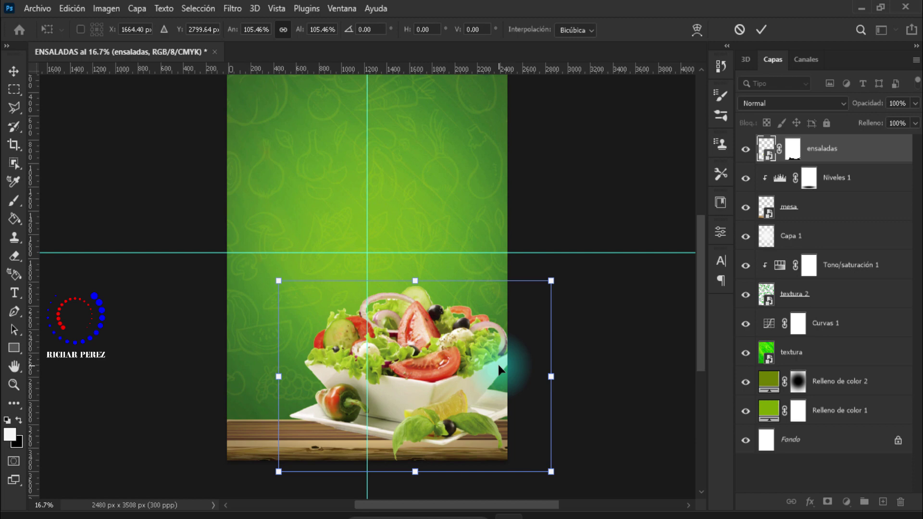
key("Return")
key("p")
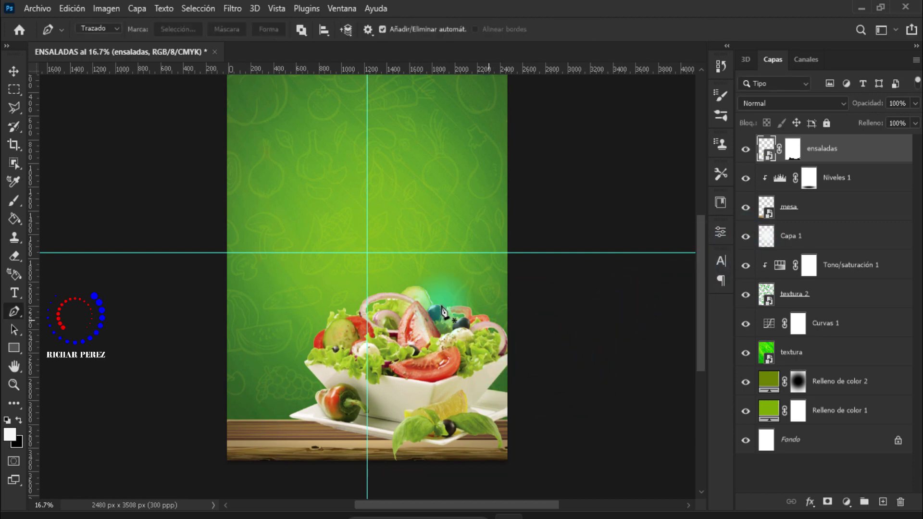
- Place the sdfsdf vegetables image into the poster as an embedded element
left_click(849, 182)
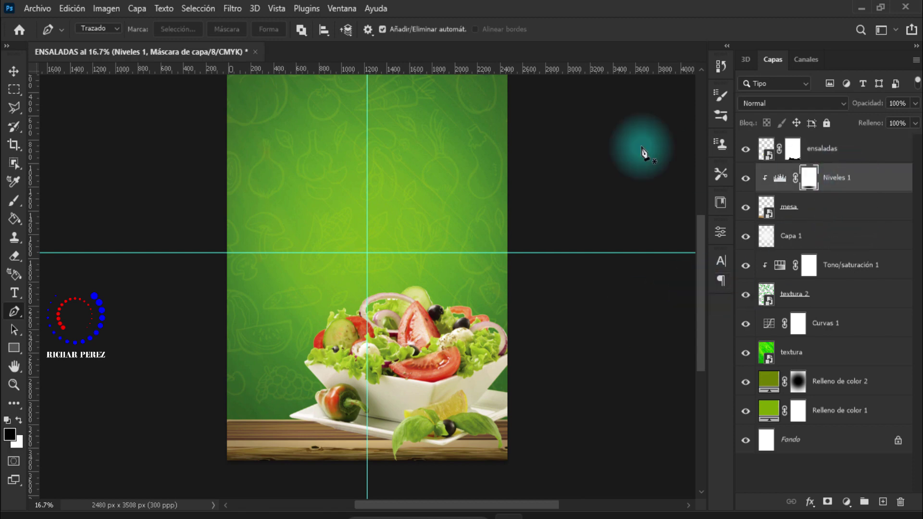
left_click(28, 9)
left_click(134, 303)
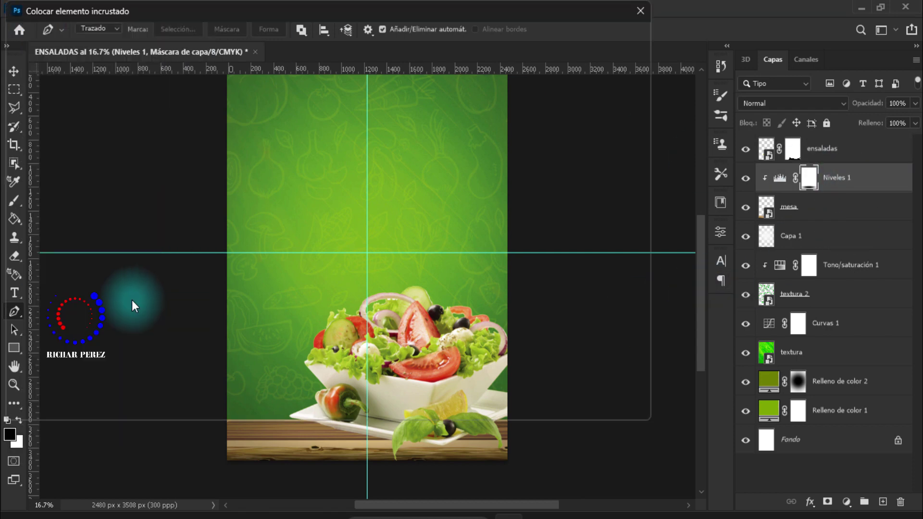
left_click(167, 251)
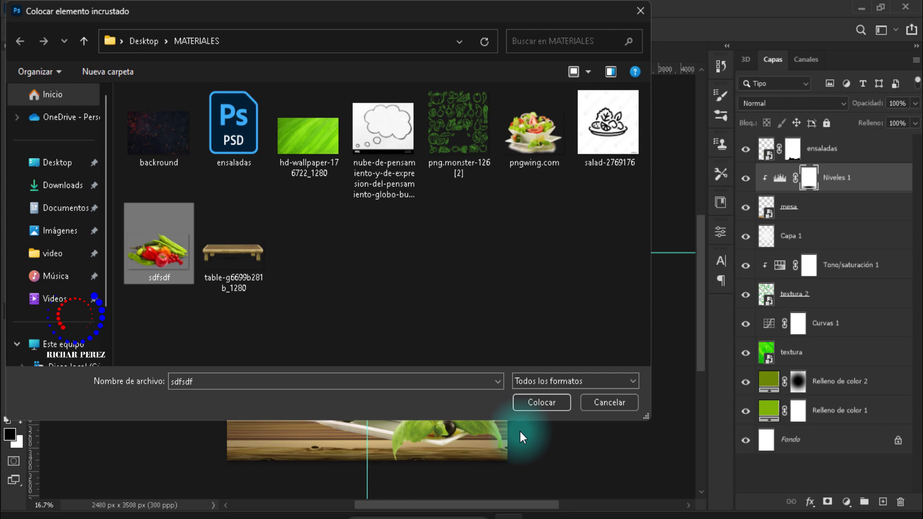
left_click(540, 402)
- Scale the vegetables to 32.42% and set them in the bottom-left corner
scroll(349, 368, "up", 2)
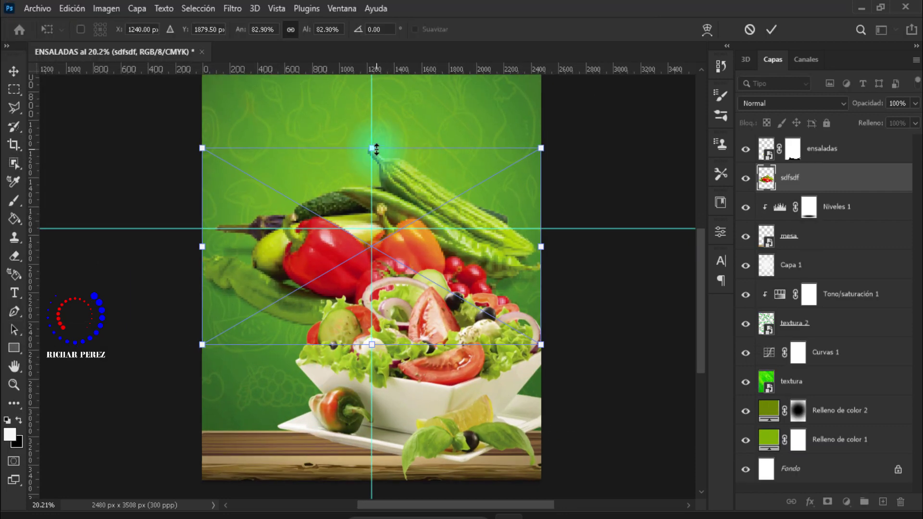
left_click_drag(376, 150, 372, 240)
left_click_drag(428, 274, 302, 412)
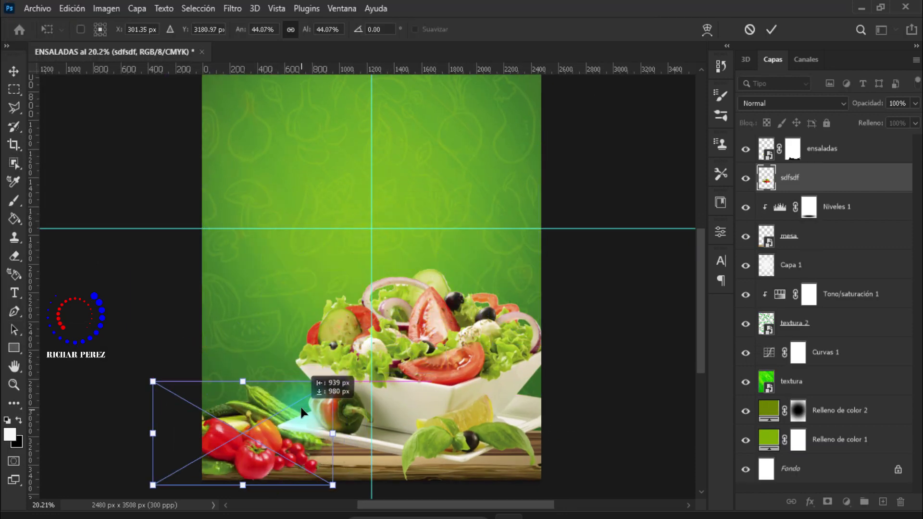
left_click_drag(243, 382, 245, 409)
left_click_drag(256, 458, 259, 449)
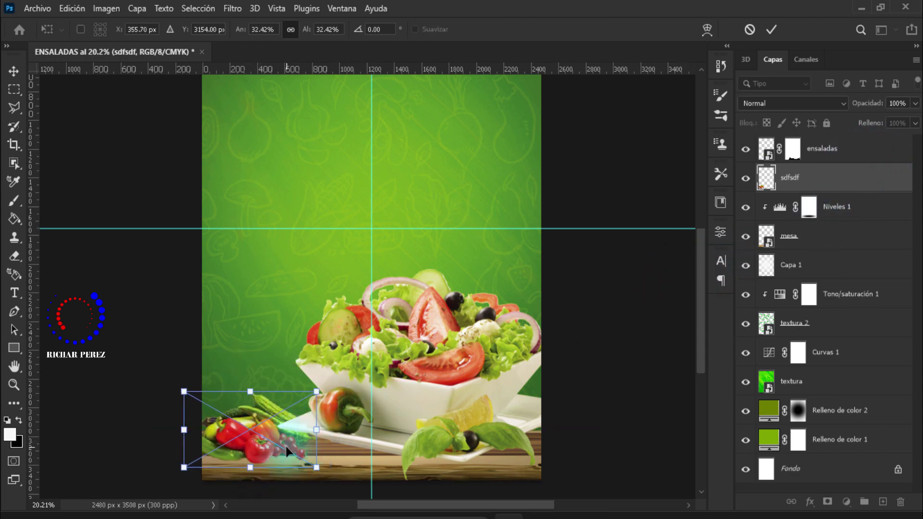
left_click_drag(278, 444, 270, 444)
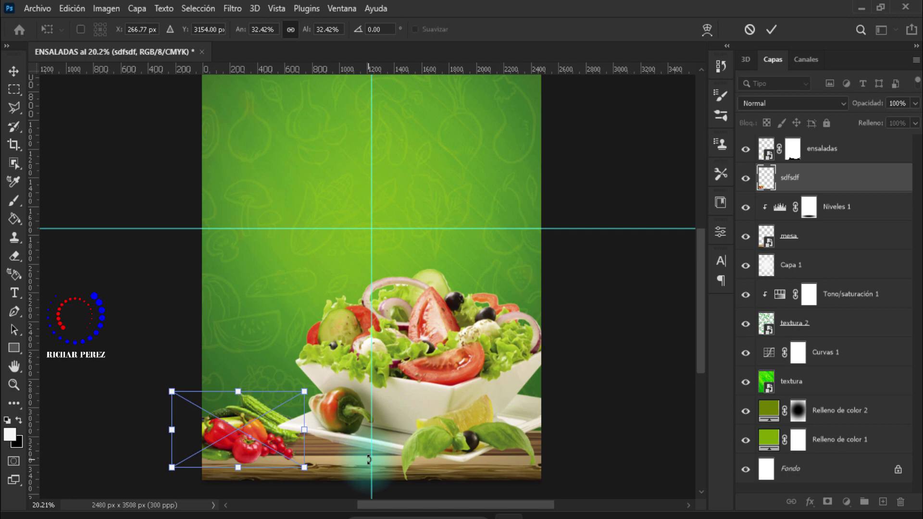
left_click_drag(237, 456, 237, 453)
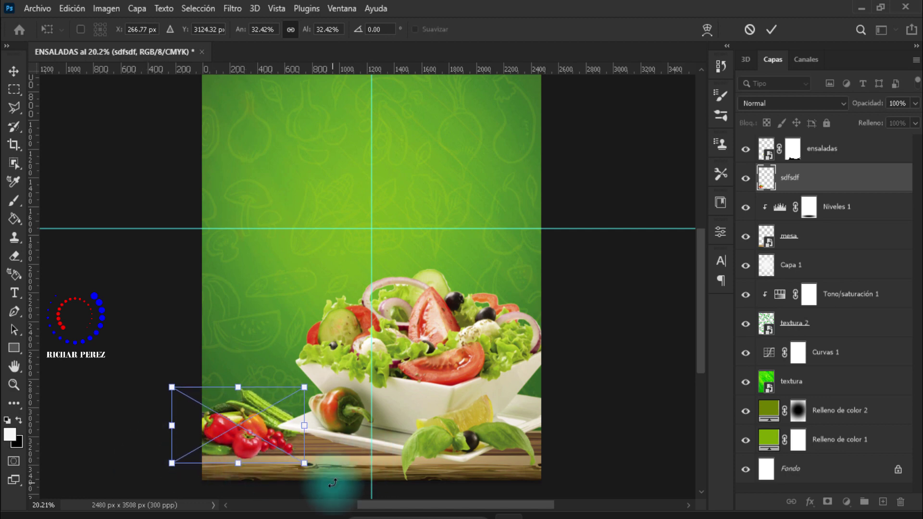
key("Return")
key("p")
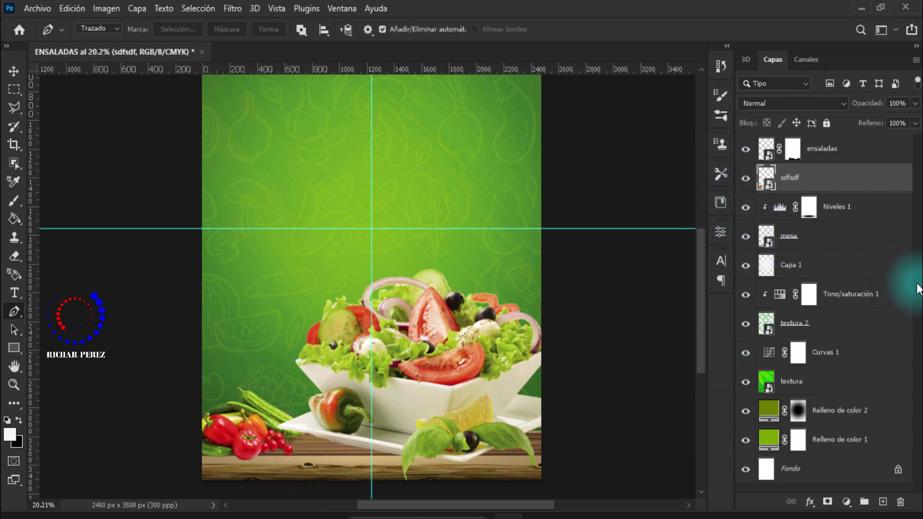
- Rename sdfsdf to 'vejetales' and add an empty Capa 2 layer beneath it
scroll(286, 442, "up", 2)
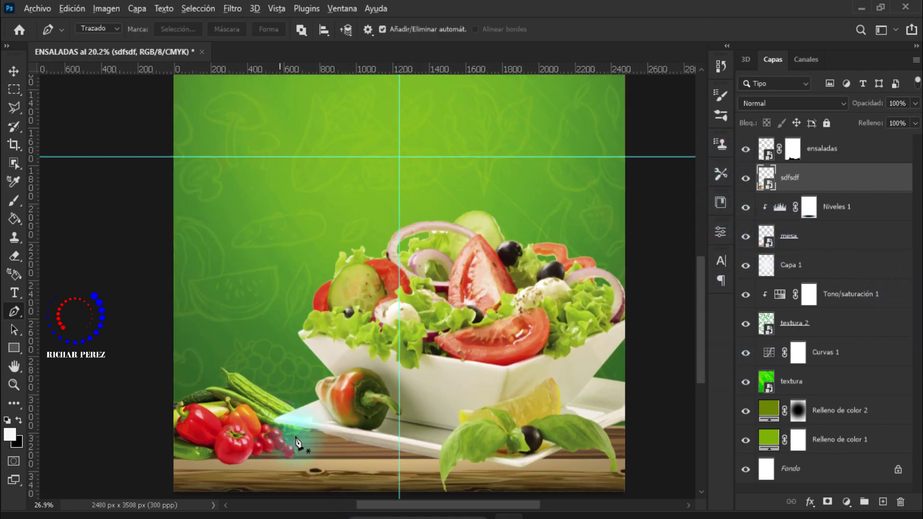
left_click(849, 207)
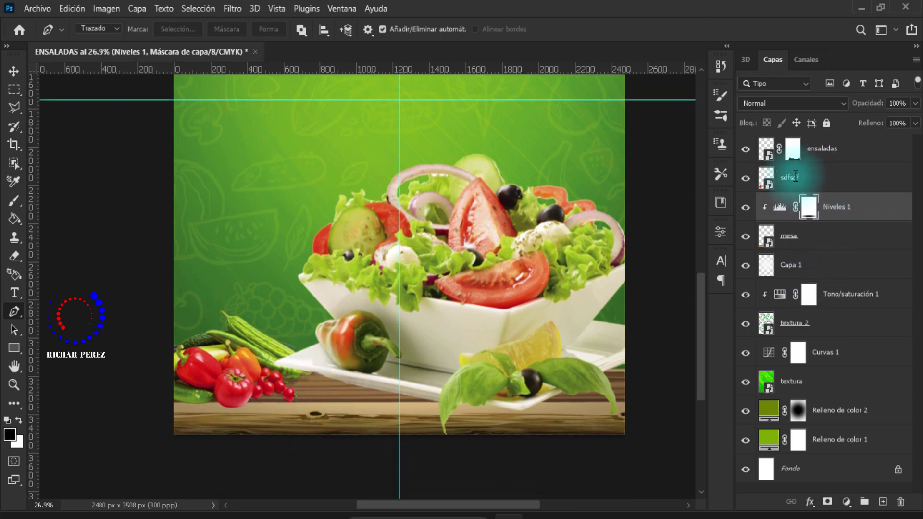
double_click(795, 177)
type("vejetales")
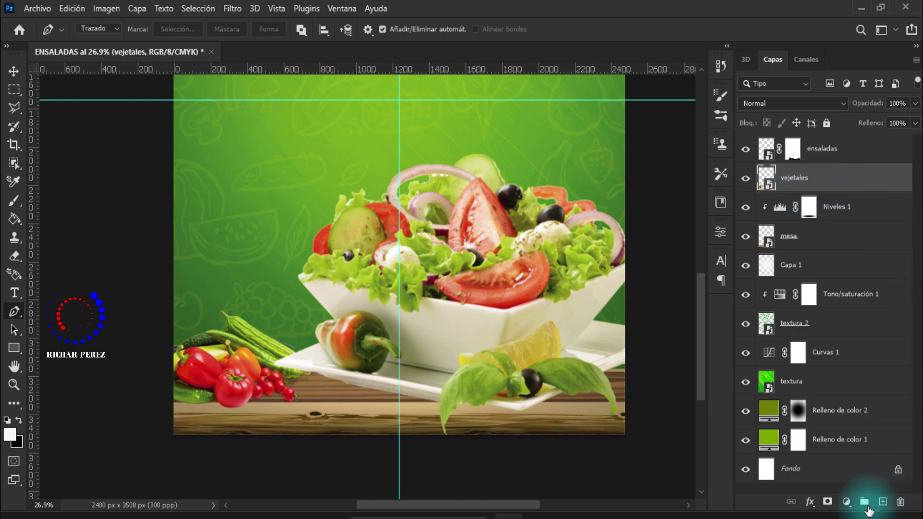
left_click(882, 502)
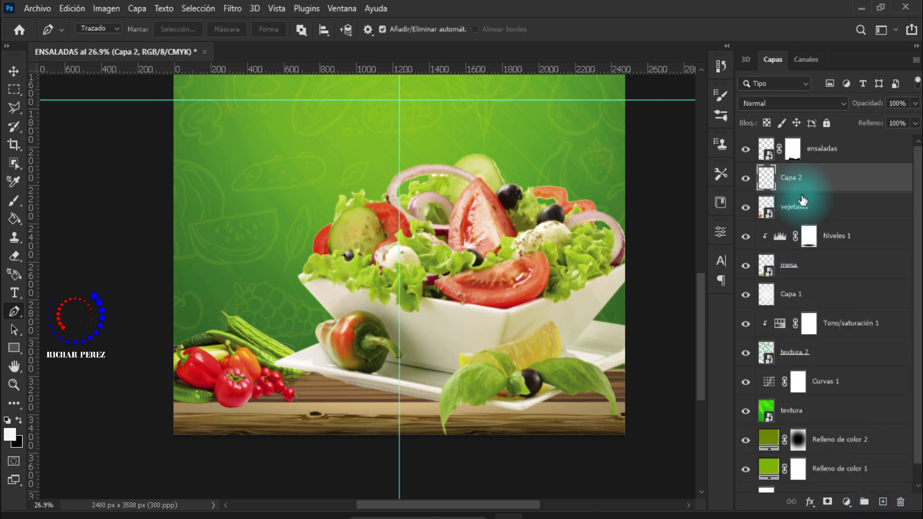
left_click_drag(802, 220, 807, 226)
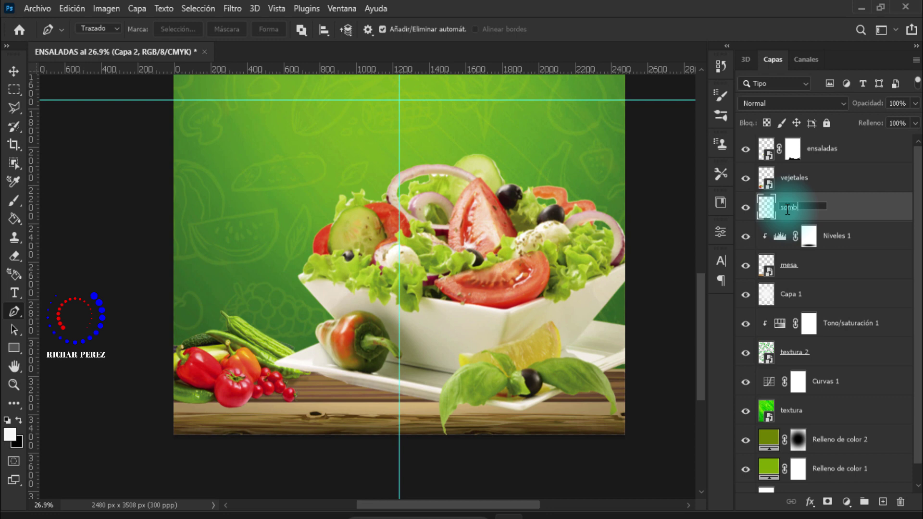
- Set up a black brush enlarged to about 1871 px for painting the shadow
key("b")
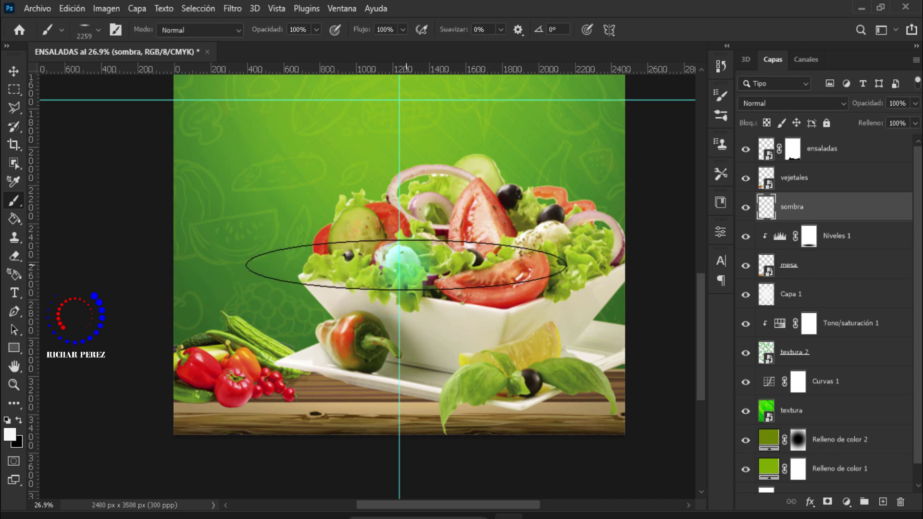
left_click(18, 420)
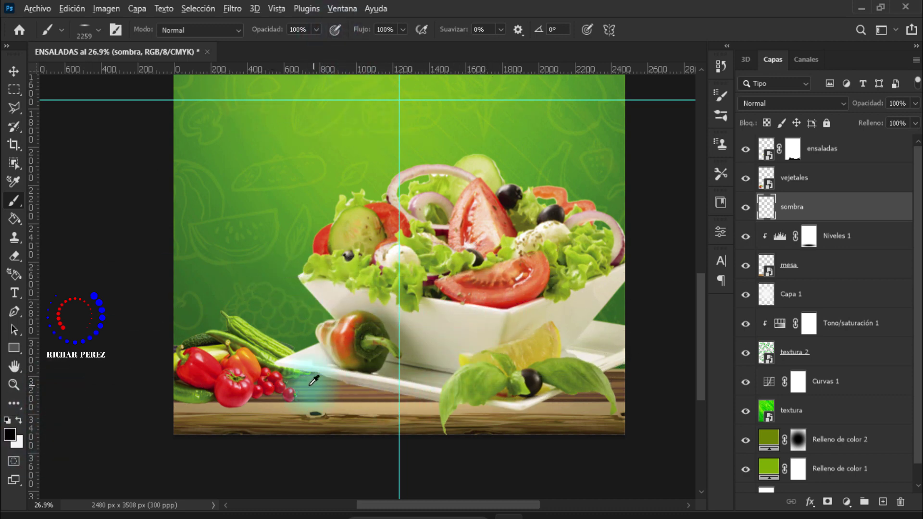
mouse_move(252, 370)
left_mouse_down()
mouse_move(226, 407)
mouse_move(245, 393)
mouse_move(235, 391)
left_mouse_up()
scroll(228, 404, "up", 2)
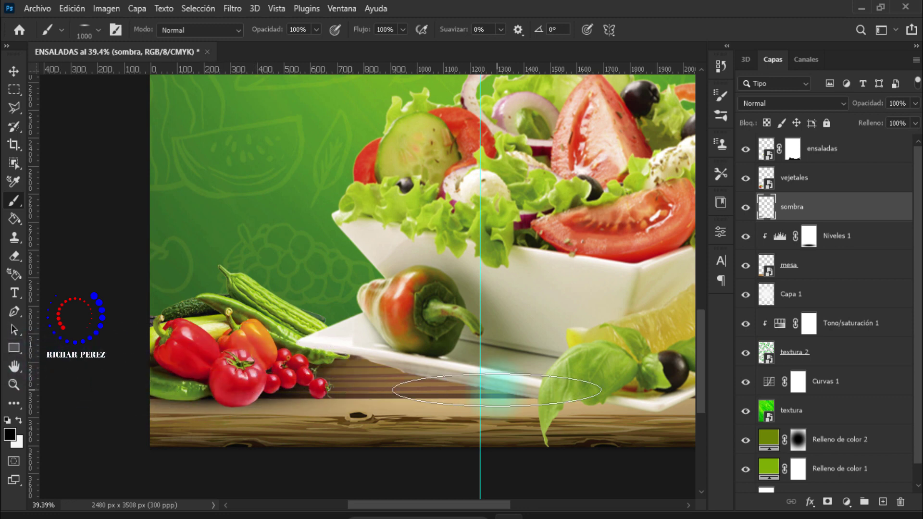
scroll(478, 366, "down", 3)
left_click_drag(589, 345, 403, 326)
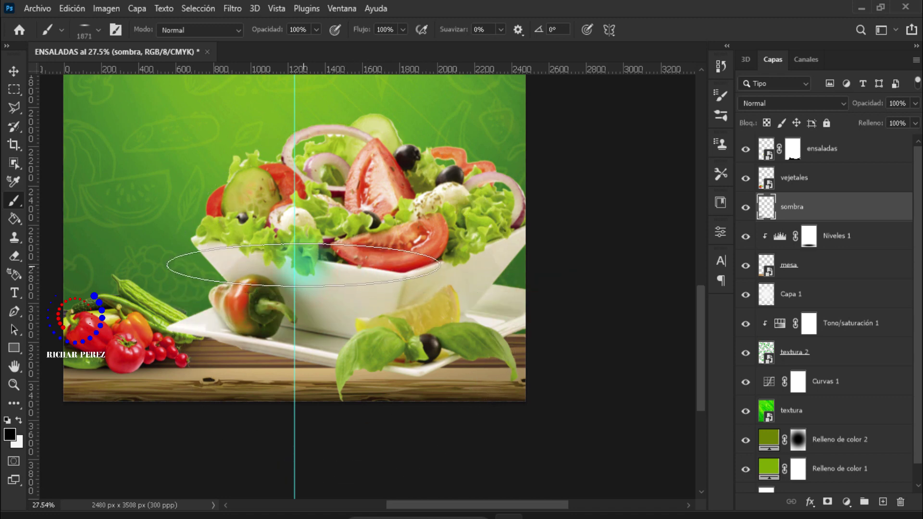
- Tilt the shadow brush to a -4° angle and make the ensaladas layer active
right_click(308, 231)
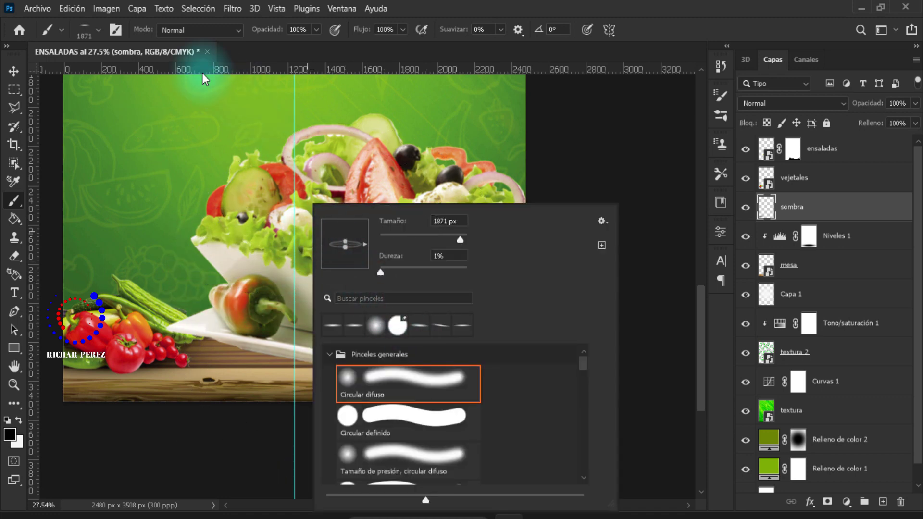
left_click(111, 30)
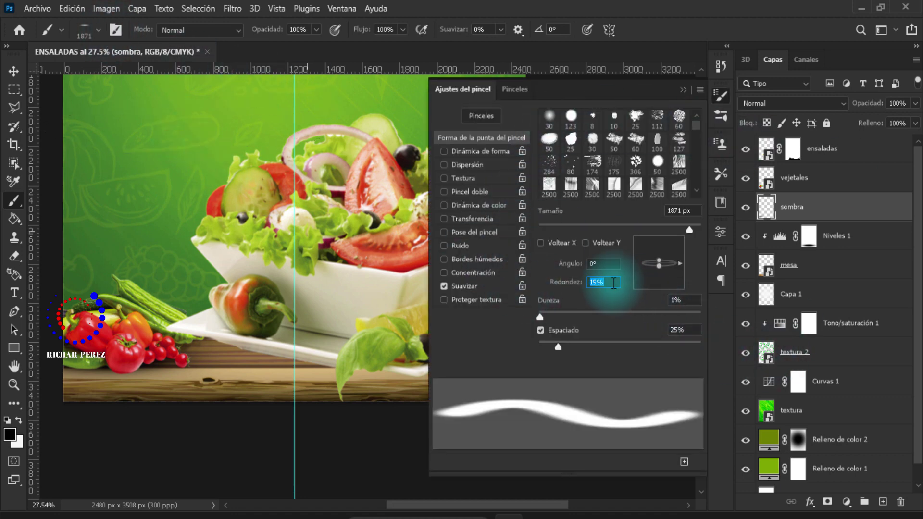
left_click(606, 264)
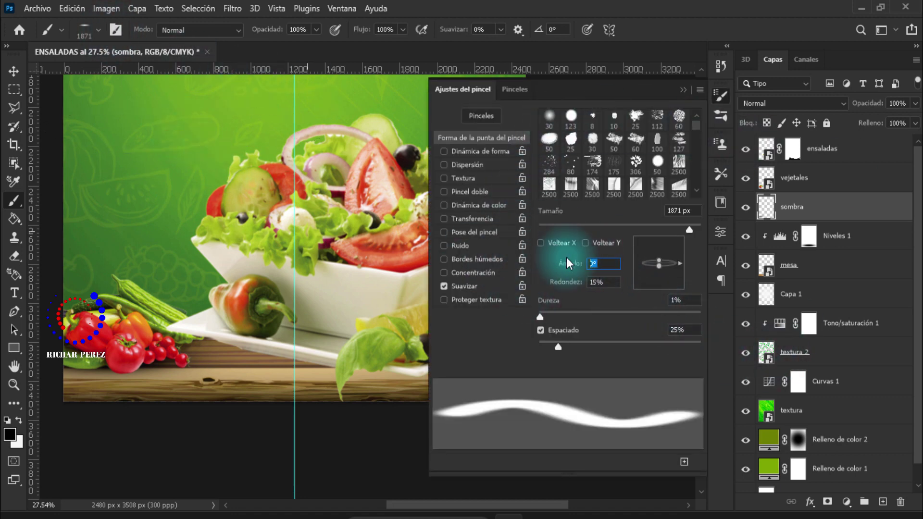
type("-4")
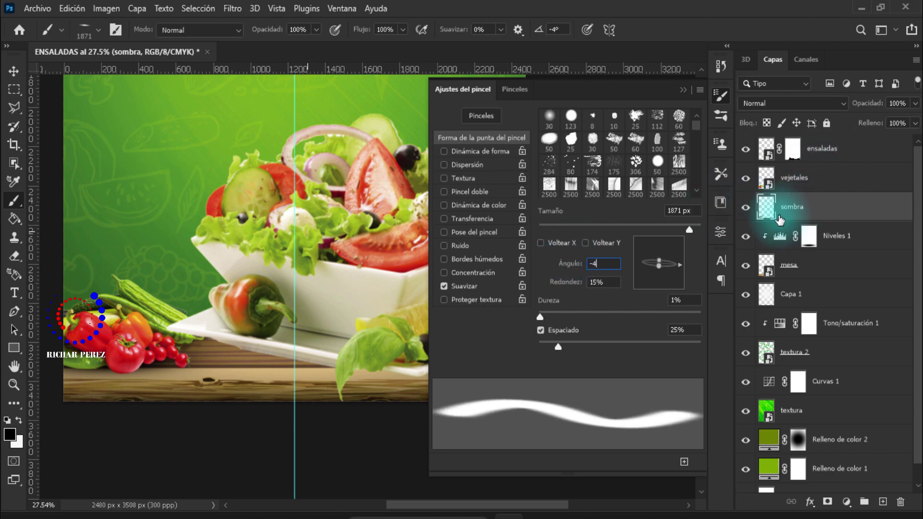
left_click(779, 218)
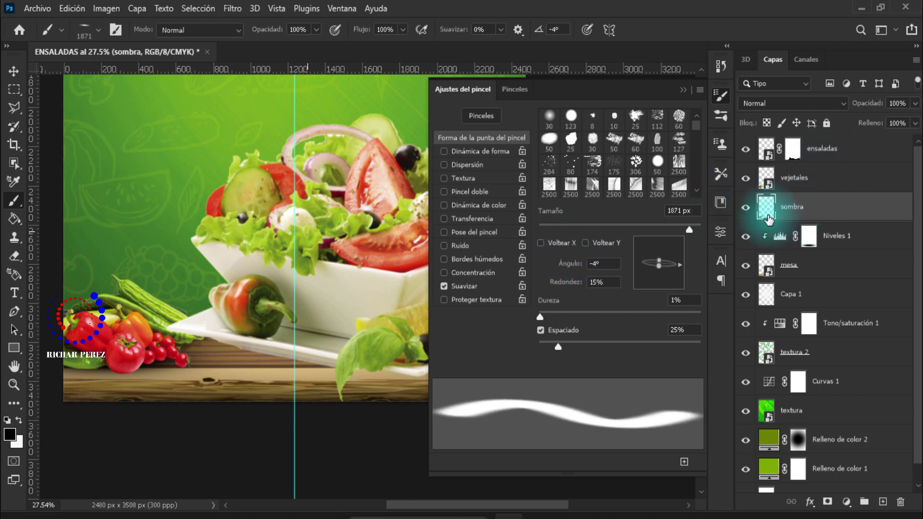
left_click(682, 91)
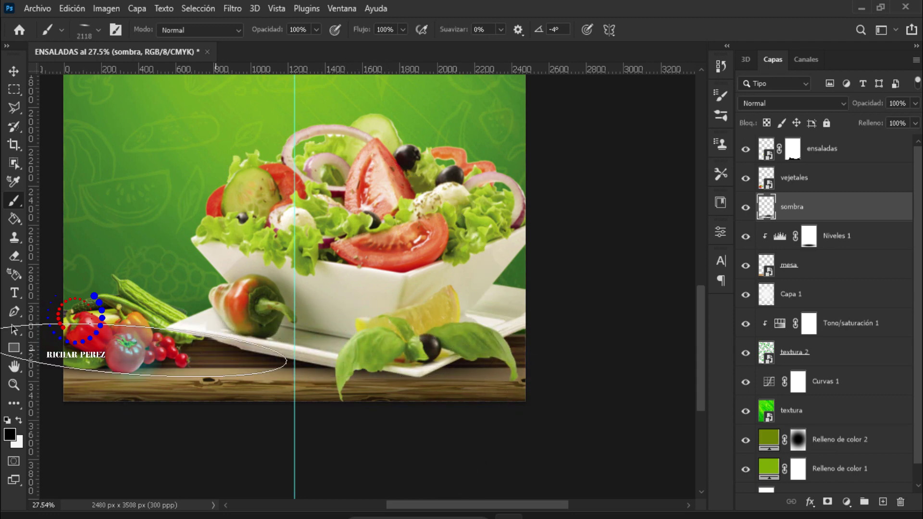
scroll(237, 380, "down", 2, "alt")
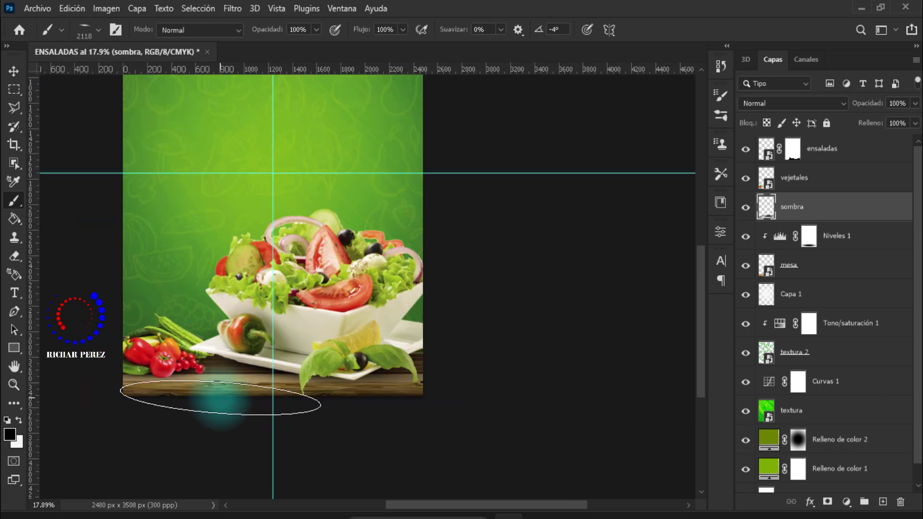
scroll(220, 398, "down", 1)
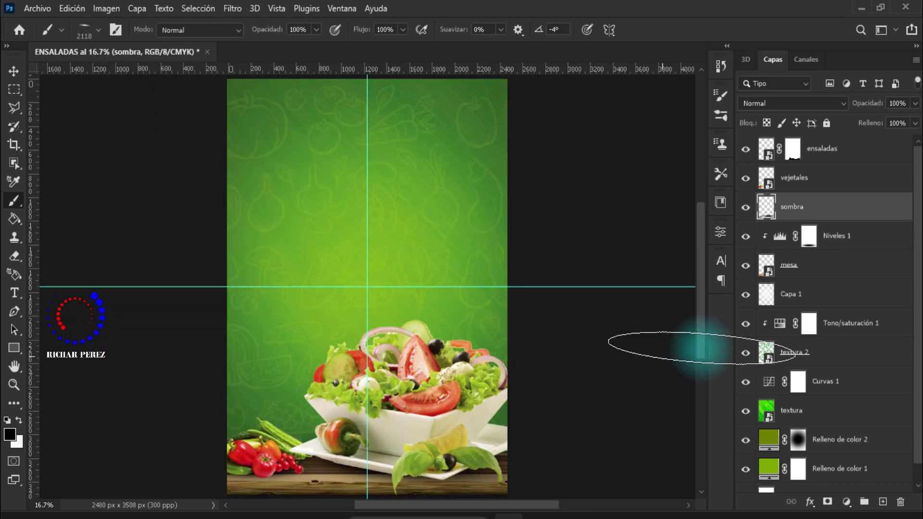
left_click(859, 150)
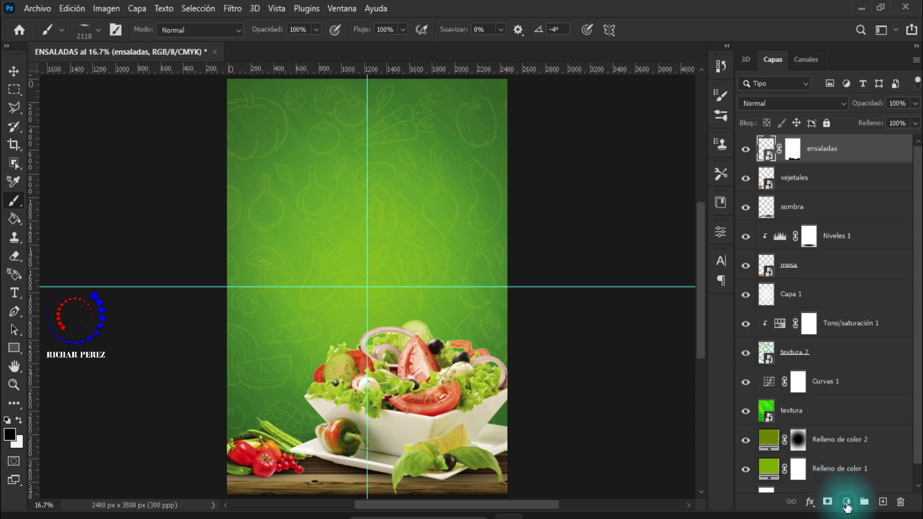
- Add a Curves adjustment with an S-curve darkening the shadows, input 198 lifted to 204
left_click(847, 501)
left_click(847, 321)
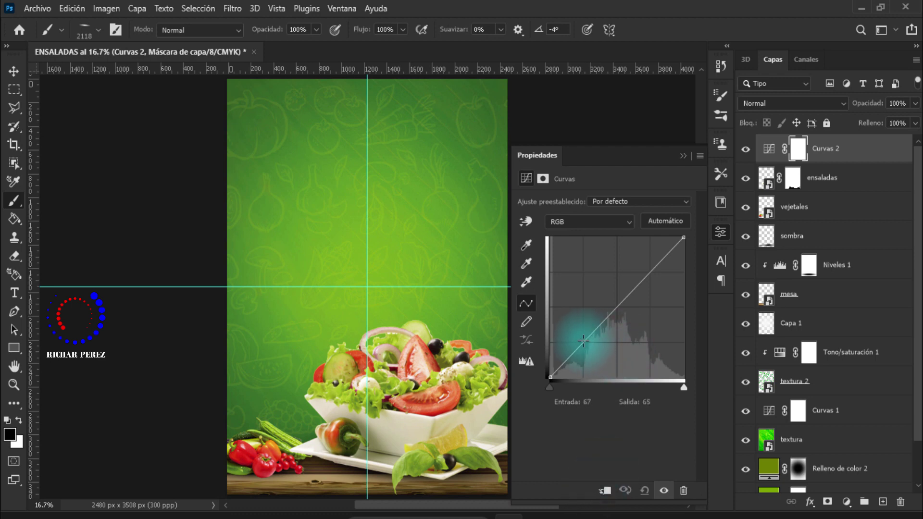
left_click(650, 272)
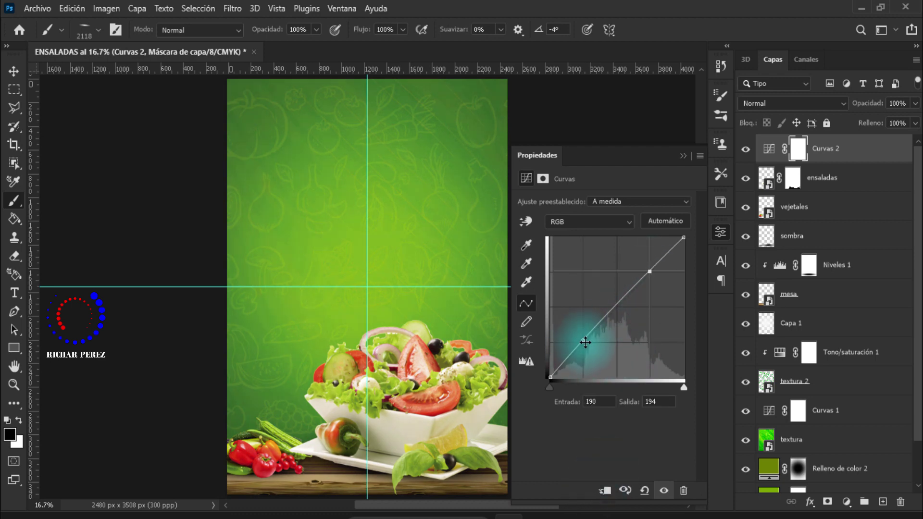
left_click_drag(585, 343, 594, 350)
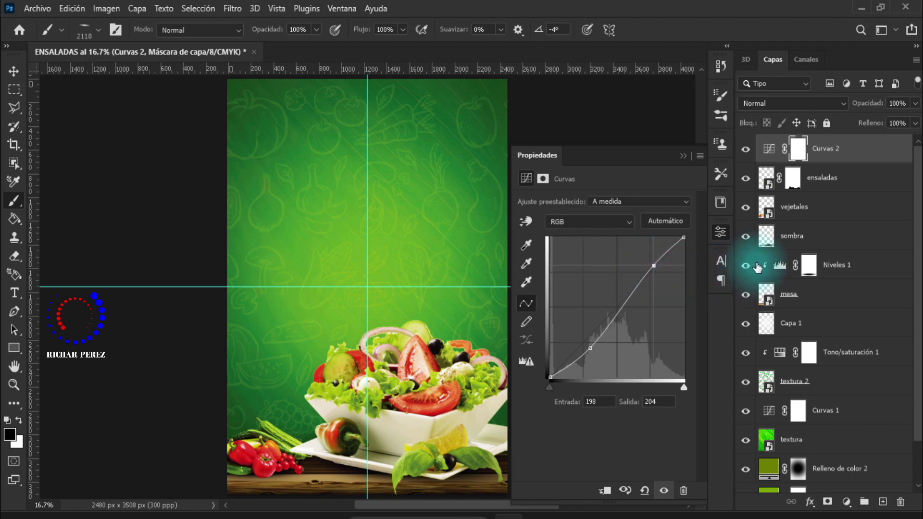
left_click(682, 157)
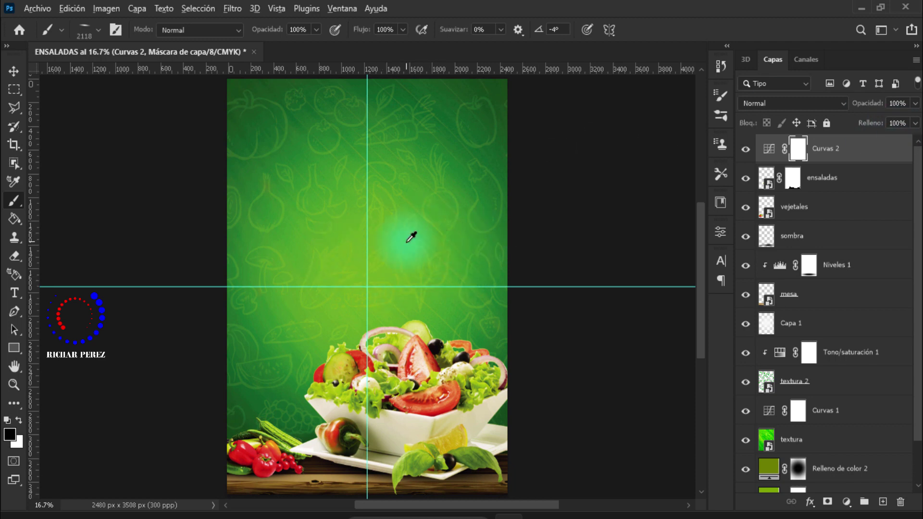
scroll(412, 242, "down", 1, "alt")
scroll(387, 253, "up", 1)
scroll(387, 254, "up", 1, "alt")
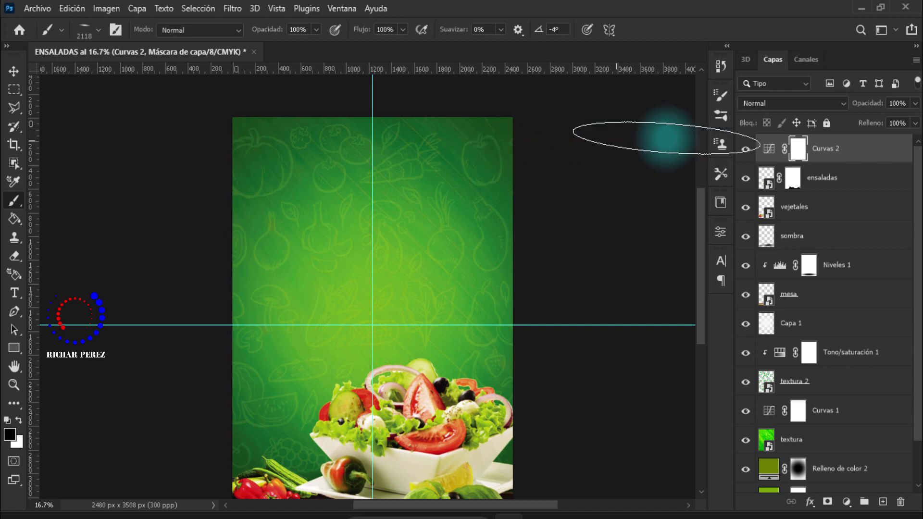
- Place the salad-2769176 icon image above the Curvas 2 layer
left_click(769, 148)
left_click(30, 8)
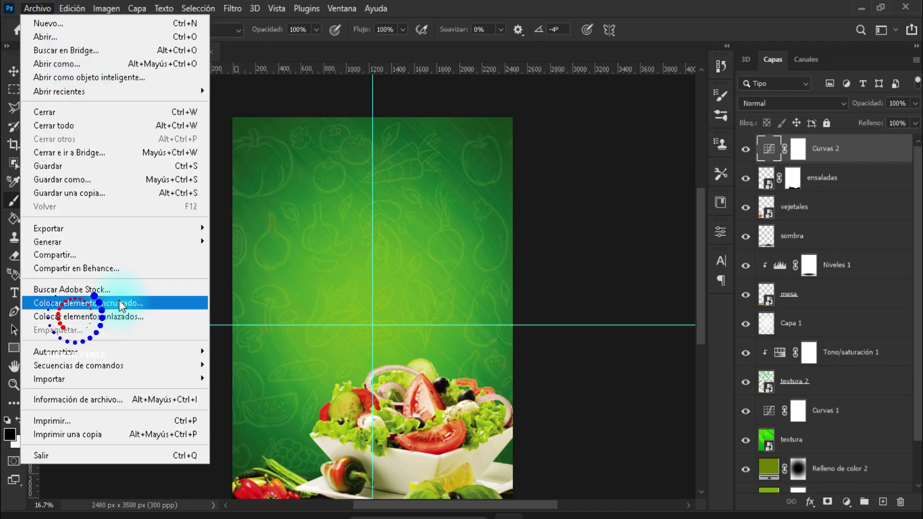
left_click(117, 300)
left_click(619, 115)
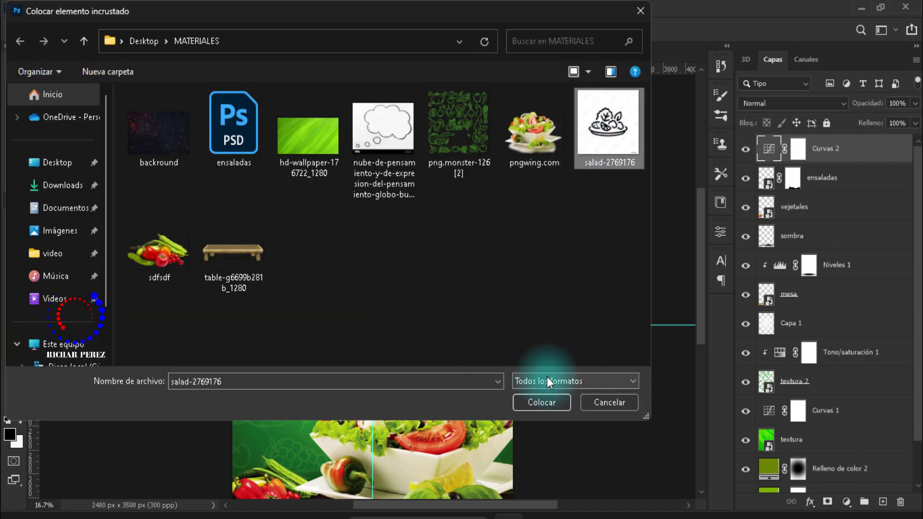
left_click(537, 402)
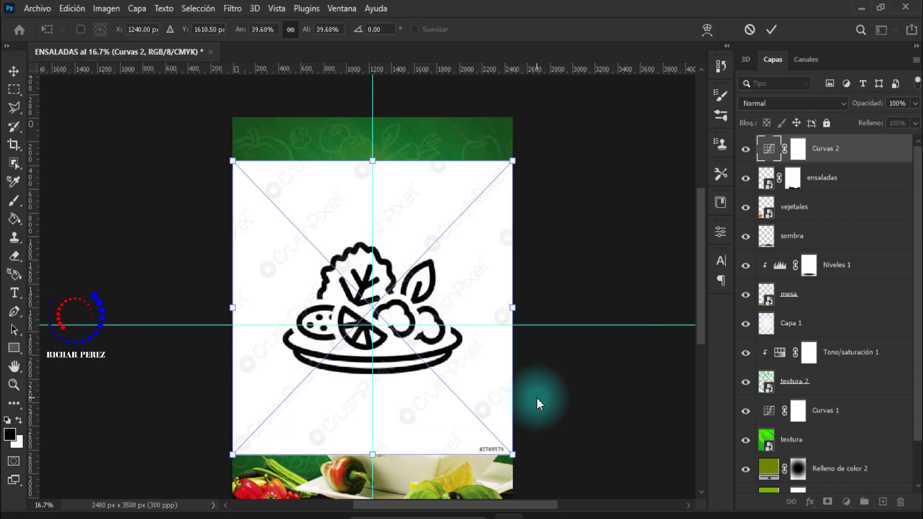
- Scale the salad icon to about 31% and move it above the bowl
left_click_drag(513, 309, 472, 295)
left_click_drag(403, 275, 423, 262)
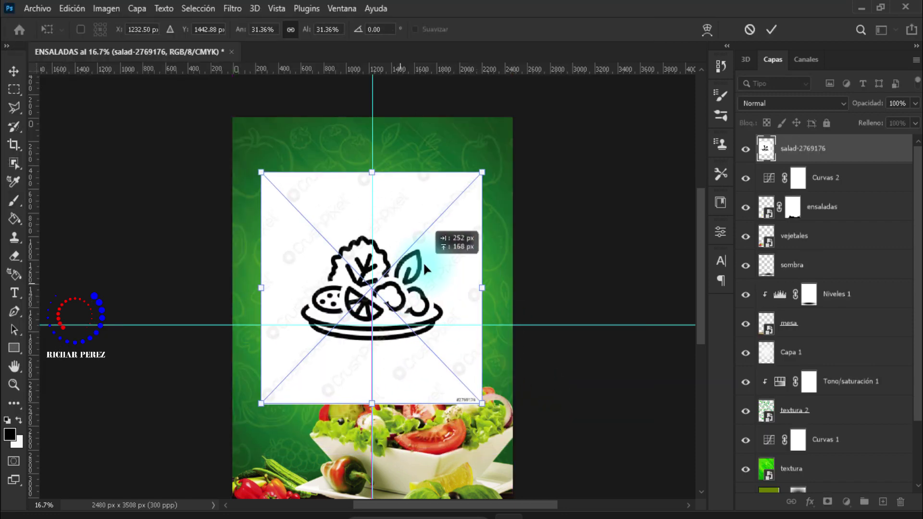
key("Return")
scroll(389, 259, "up", 3)
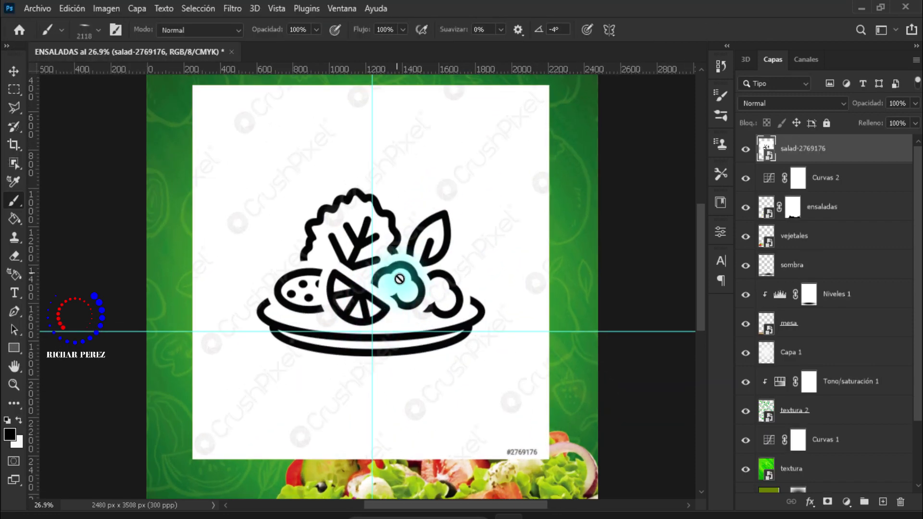
key("b")
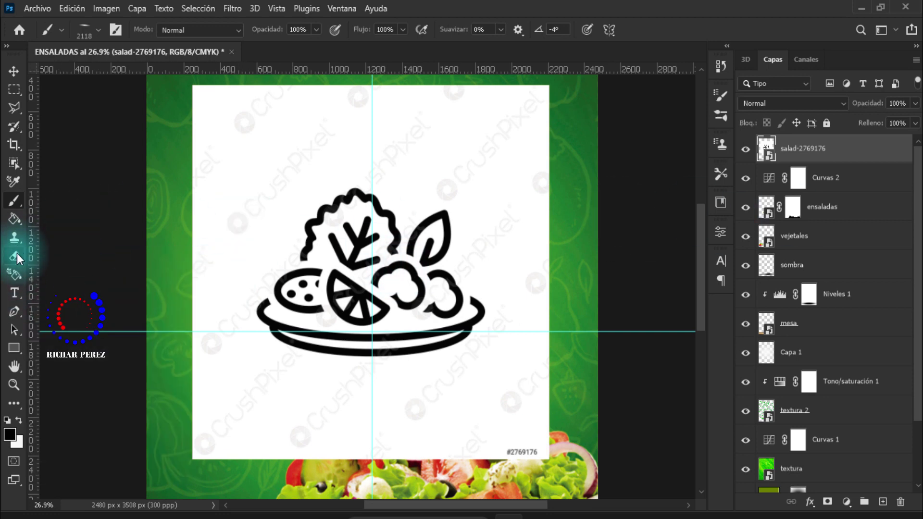
- Rasterize the icon and erase its white background with the Magic Eraser
left_click(14, 276)
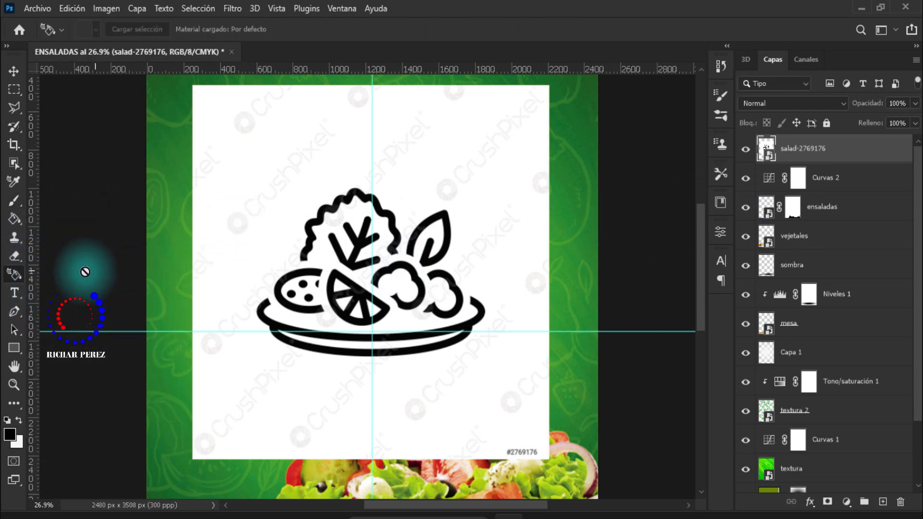
left_click(15, 255)
left_click(13, 274)
left_click(17, 252)
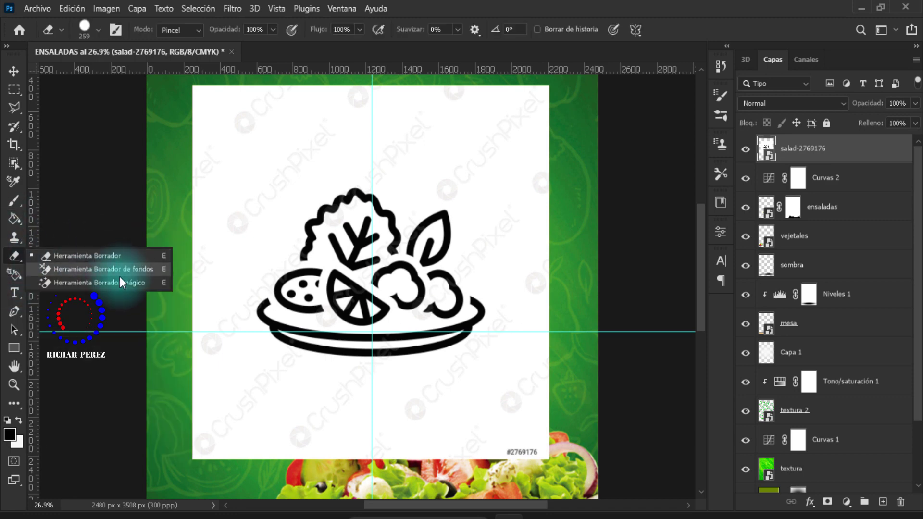
left_click(131, 284)
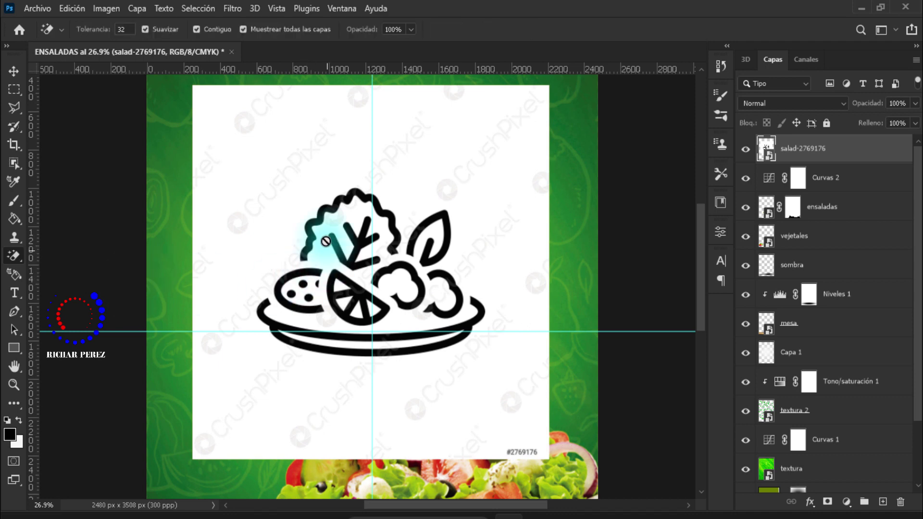
left_click(295, 209)
left_click(431, 214)
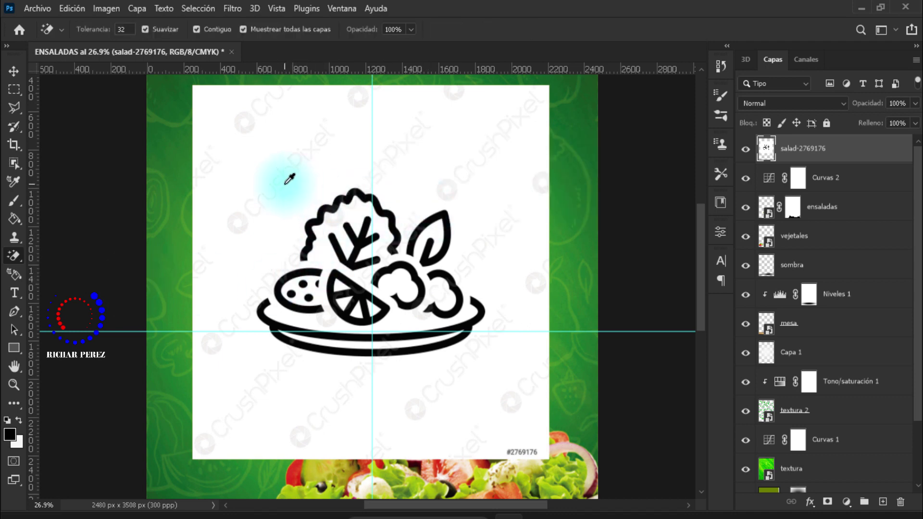
left_click(313, 181)
- Erase the white fills inside the lime segments and the plate stripe
left_click(371, 308)
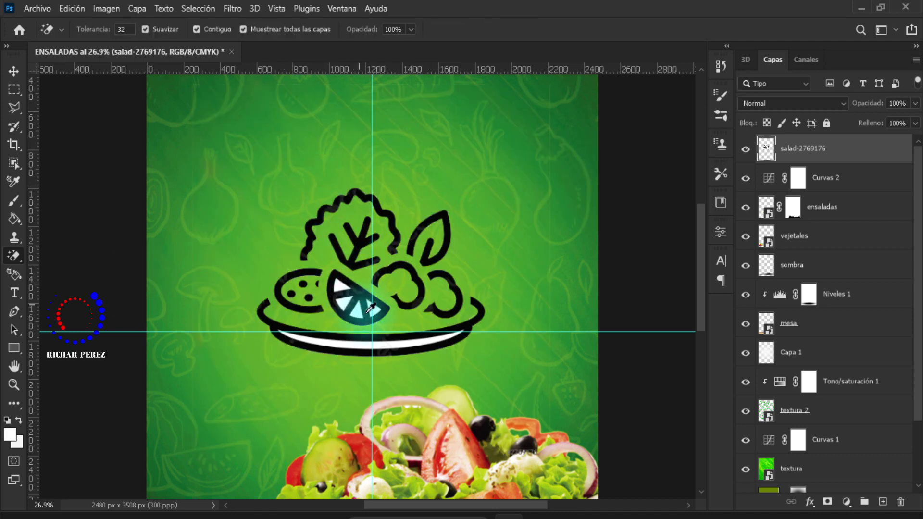
scroll(371, 308, "up", 2, "alt")
scroll(370, 308, "up", 1, "alt")
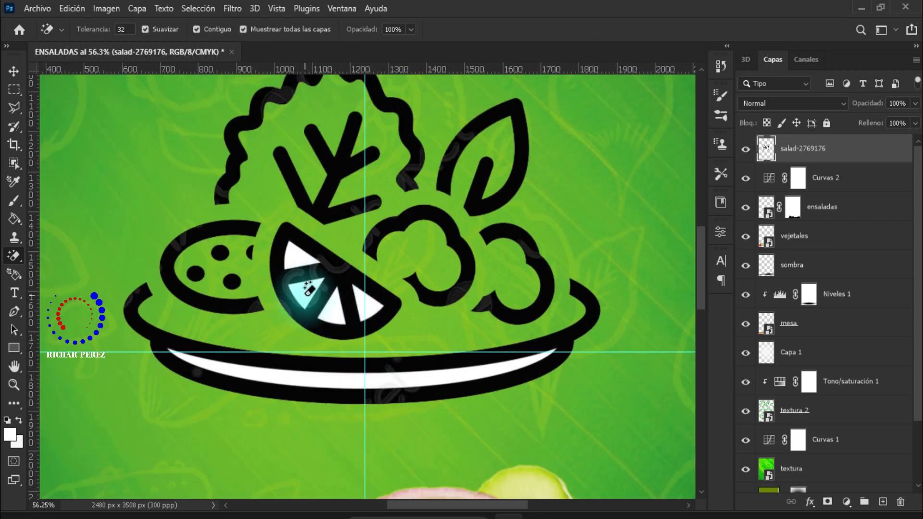
left_click(308, 288)
left_click(302, 254)
left_click(333, 305)
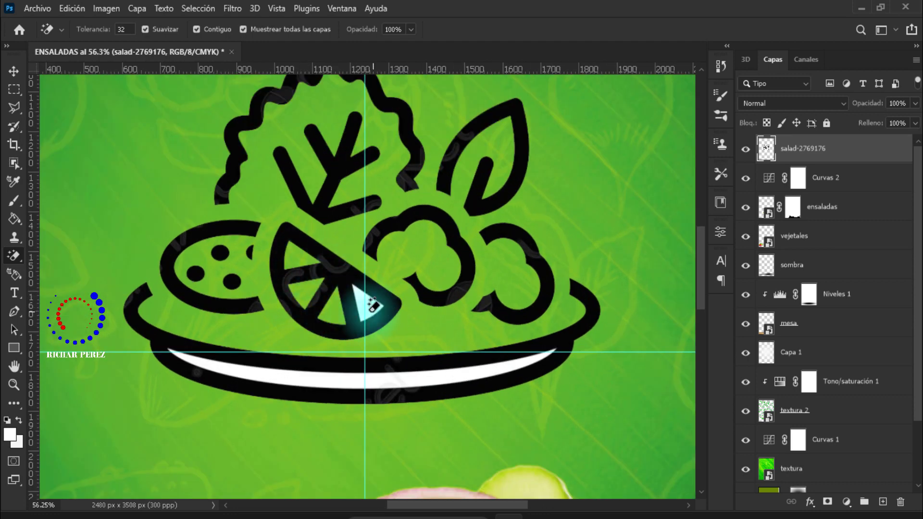
left_click(370, 305)
left_click(412, 372)
- Rename the icon layer 'logo'
scroll(235, 353, "up", 1, "alt")
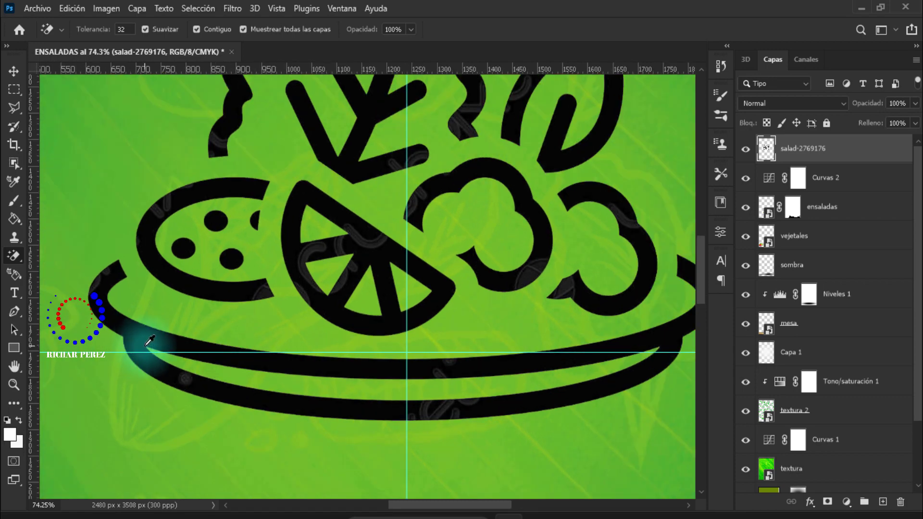
scroll(339, 268, "down", 2, "alt")
scroll(337, 267, "down", 1, "alt")
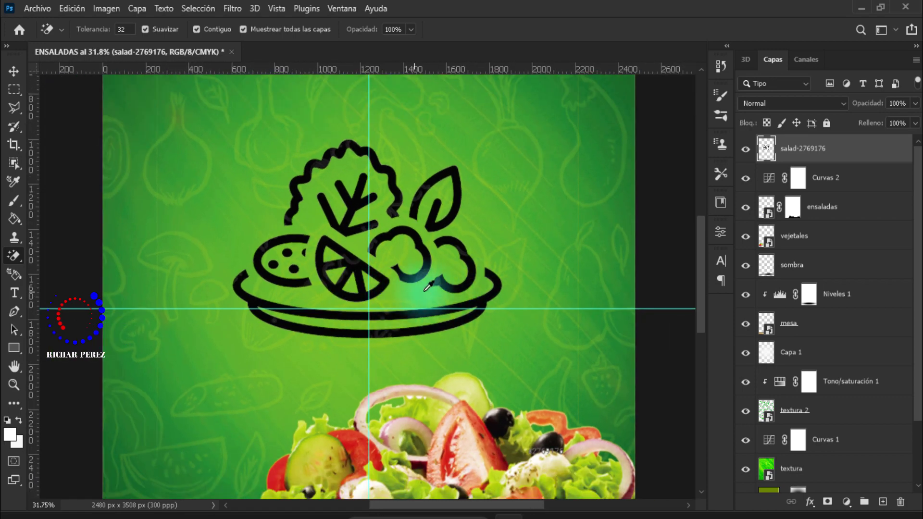
scroll(427, 287, "down", 1, "alt")
scroll(449, 268, "down", 1, "alt")
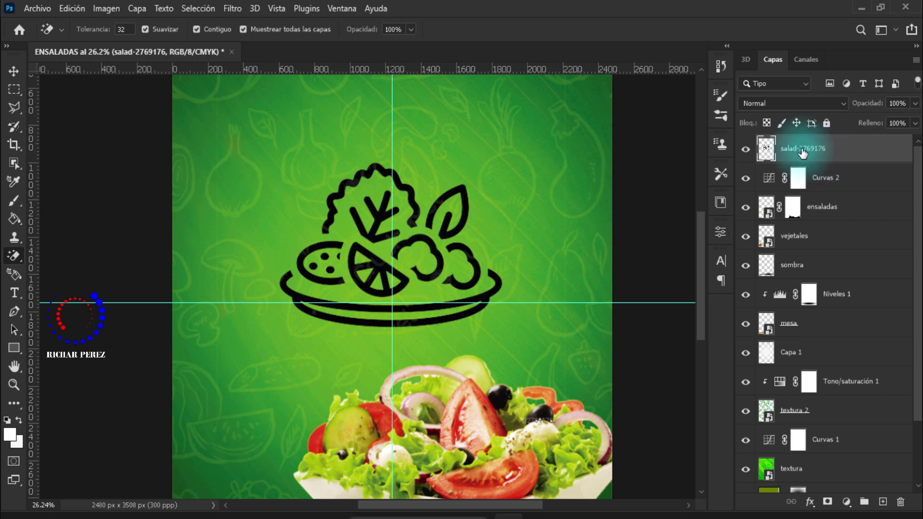
type("loog")
key("Return")
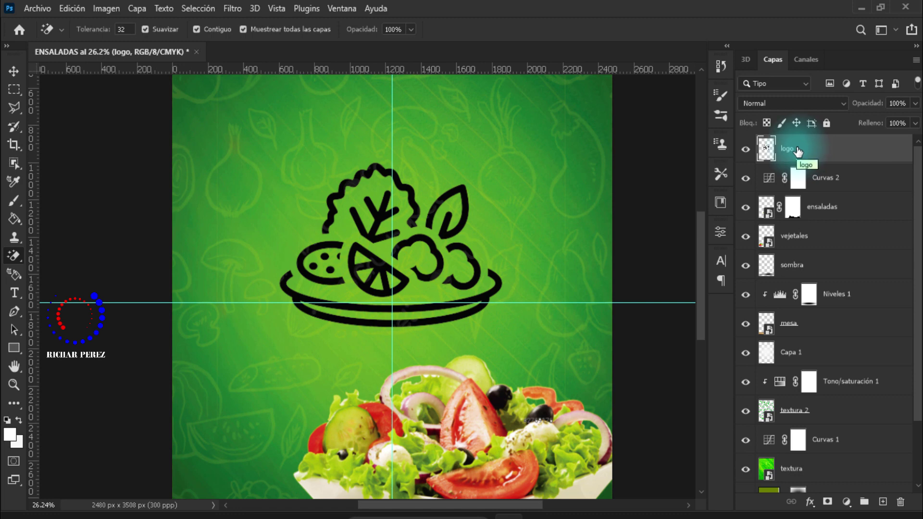
- Add a Tono/saturación adjustment clipped to the logo with Luminosidad at +100
left_click(847, 503)
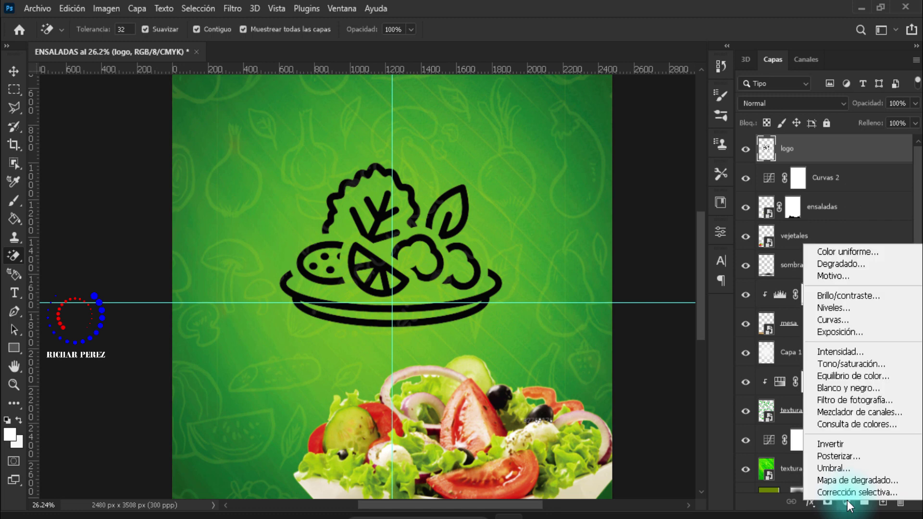
left_click(850, 366)
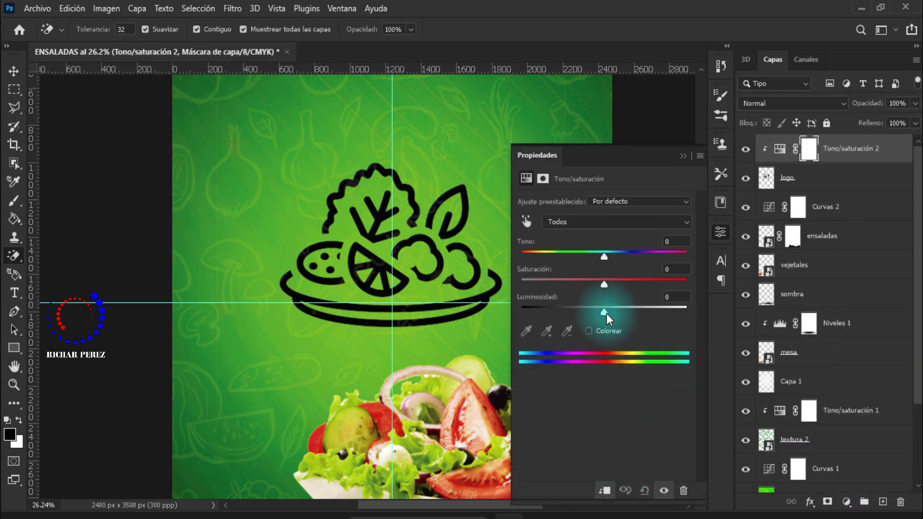
left_click_drag(604, 311, 688, 308)
left_click(685, 159)
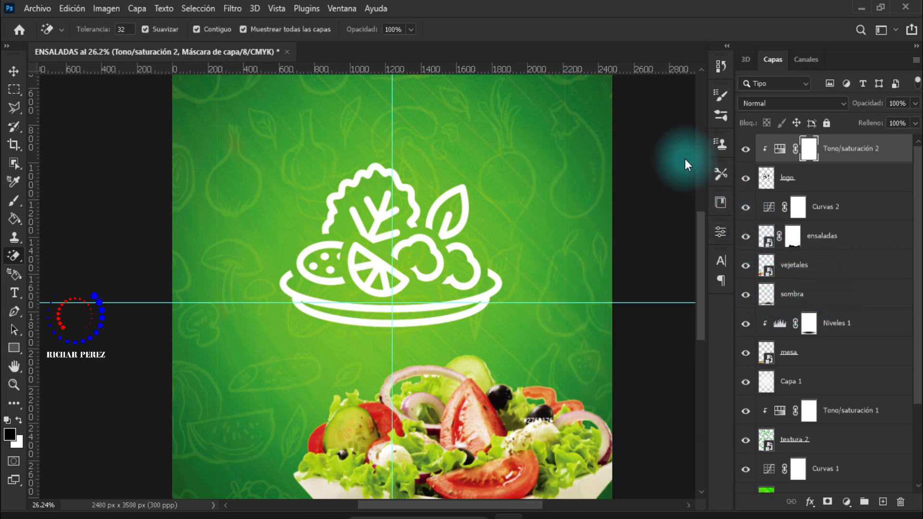
scroll(455, 250, "down", 2)
scroll(456, 247, "down", 1)
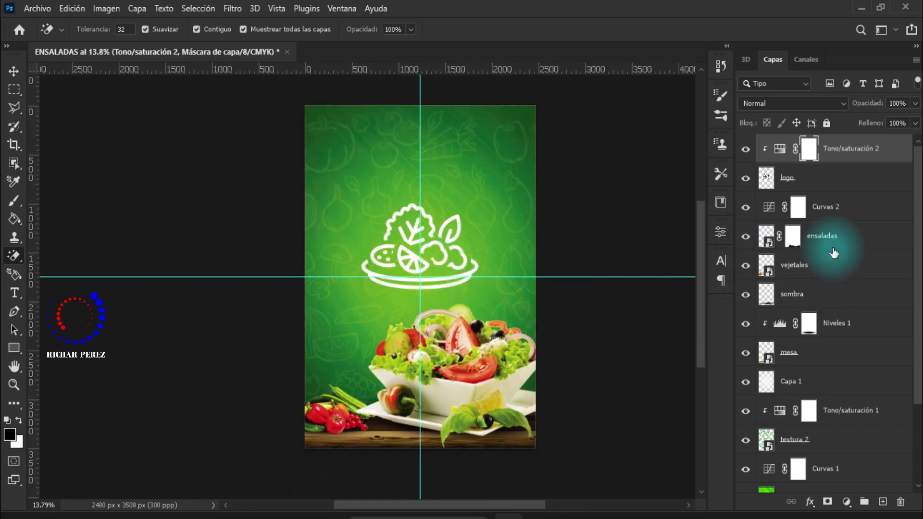
- Shrink the logo to about 42% and move it up toward the poster top
left_click(793, 179)
key("ctrl+t")
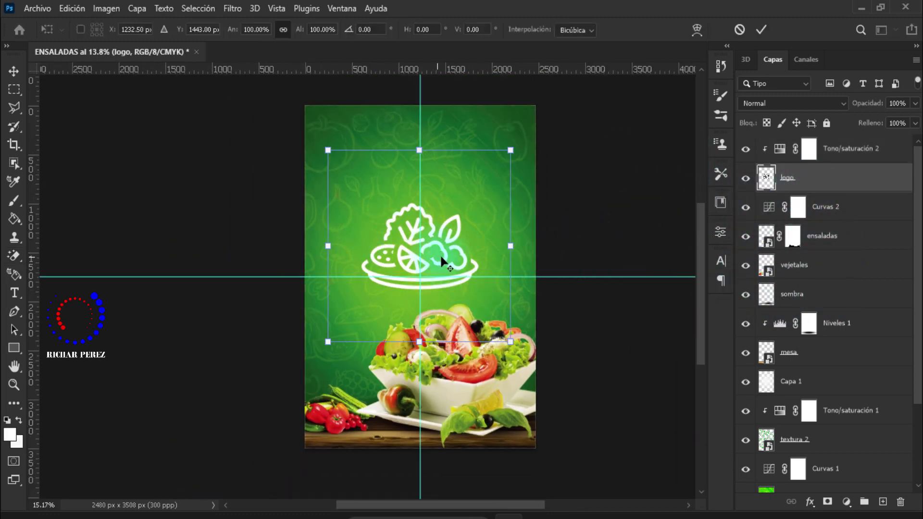
scroll(440, 254, "up", 3)
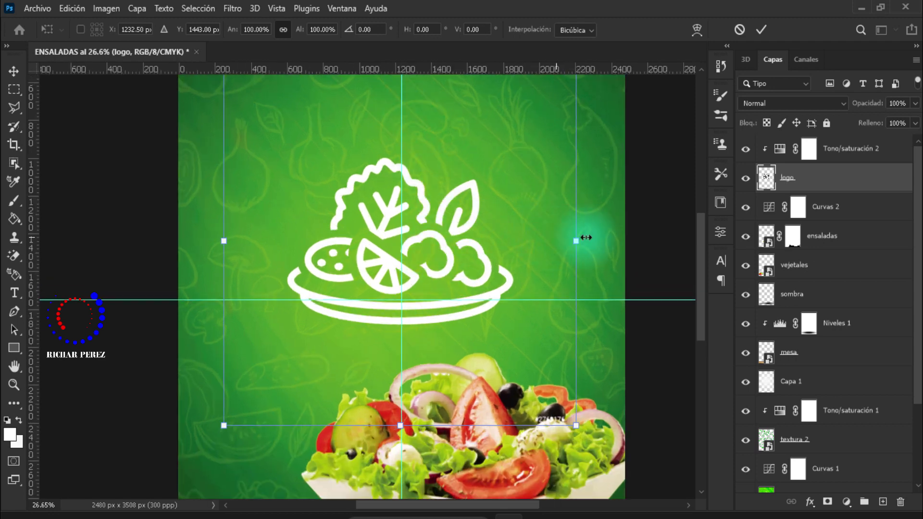
left_click_drag(569, 240, 371, 240)
scroll(356, 226, "up", 2)
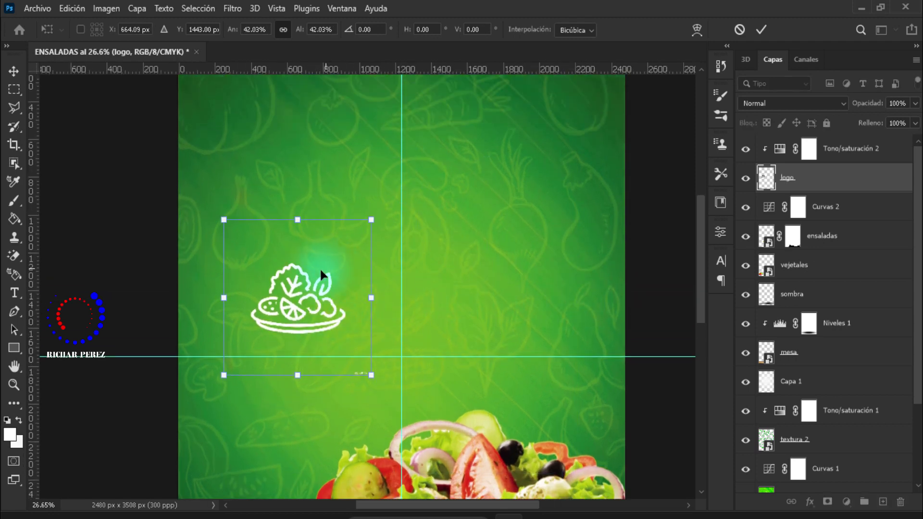
left_click_drag(319, 267, 449, 171)
scroll(449, 172, "up", 1)
left_click_drag(446, 260, 452, 194)
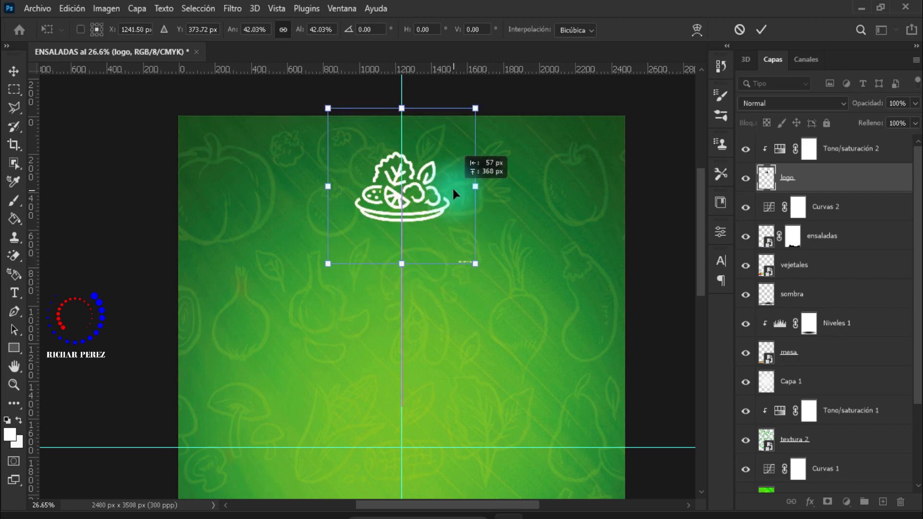
- Fine-tune the logo to about 27% at the top centre and apply the transform
left_click_drag(402, 263, 402, 221)
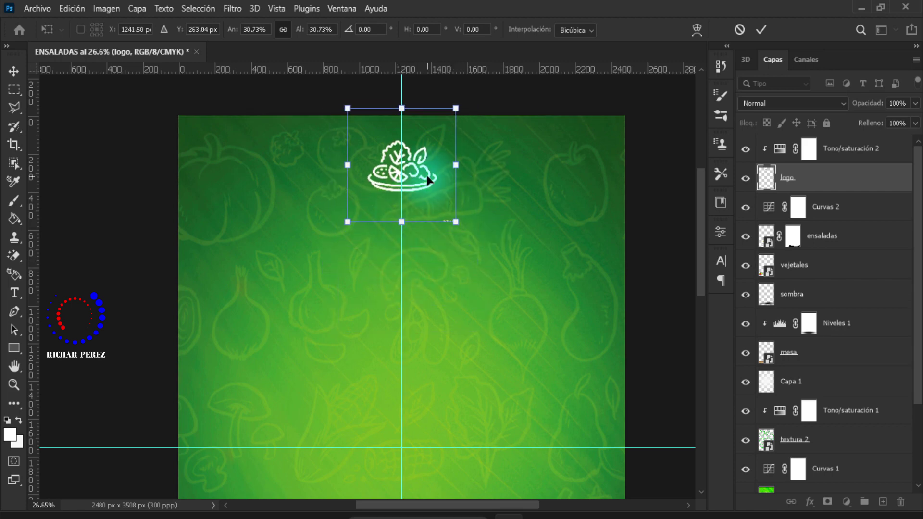
left_click_drag(429, 179, 433, 181)
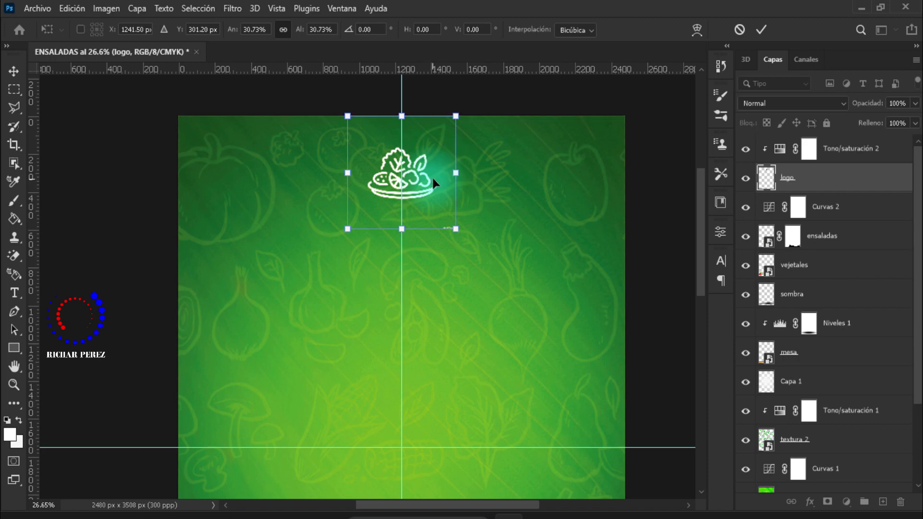
mouse_move(405, 227)
left_mouse_down()
mouse_move(402, 205)
mouse_move(420, 188)
left_mouse_up()
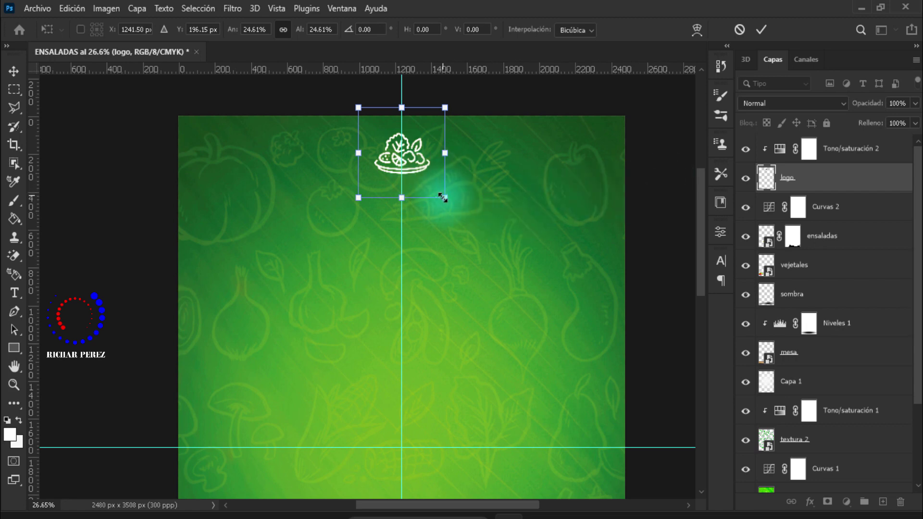
mouse_move(445, 197)
left_mouse_down()
mouse_move(450, 206)
mouse_move(435, 190)
left_mouse_up()
key("Return")
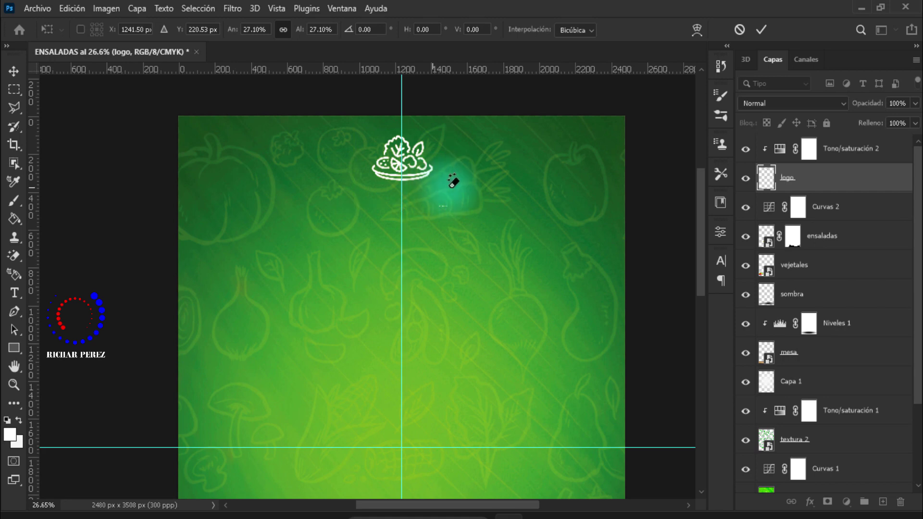
key("e")
key("ctrl+minus")
key("ctrl+minus")
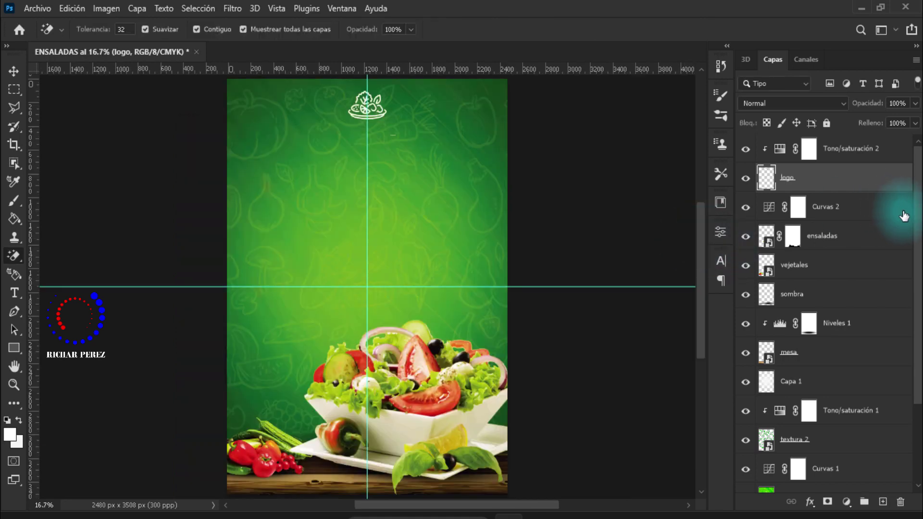
- Group every layer from the top adjustment down to Relleno de color 1 as 'imagnes', then add empty Capa 2 above it
left_click(853, 145)
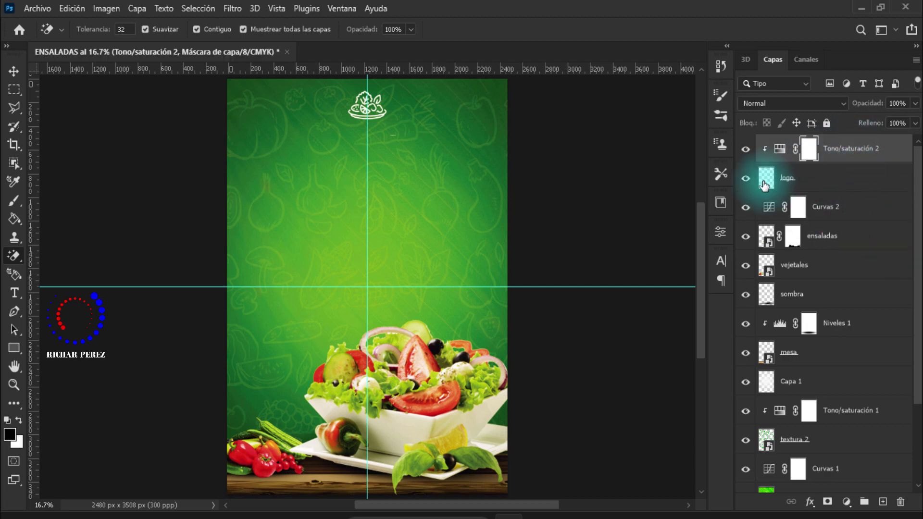
scroll(890, 412, "down", 3)
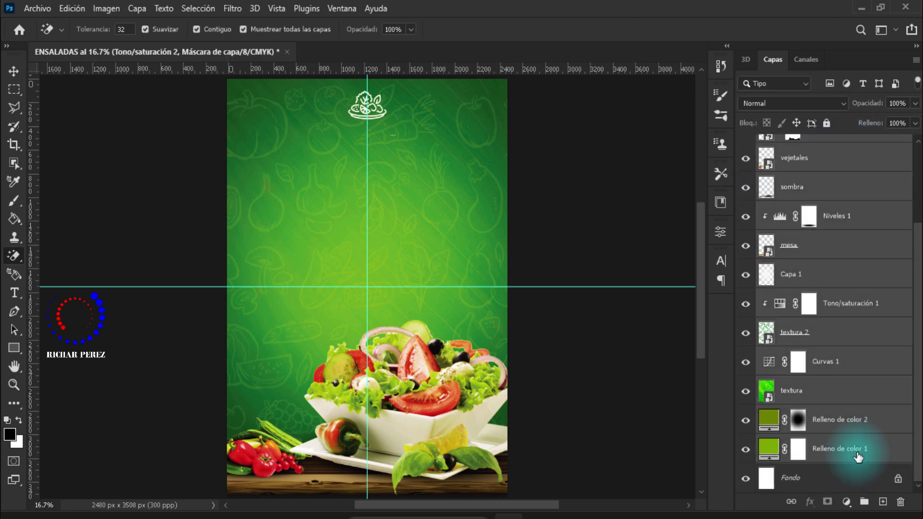
left_click(858, 455)
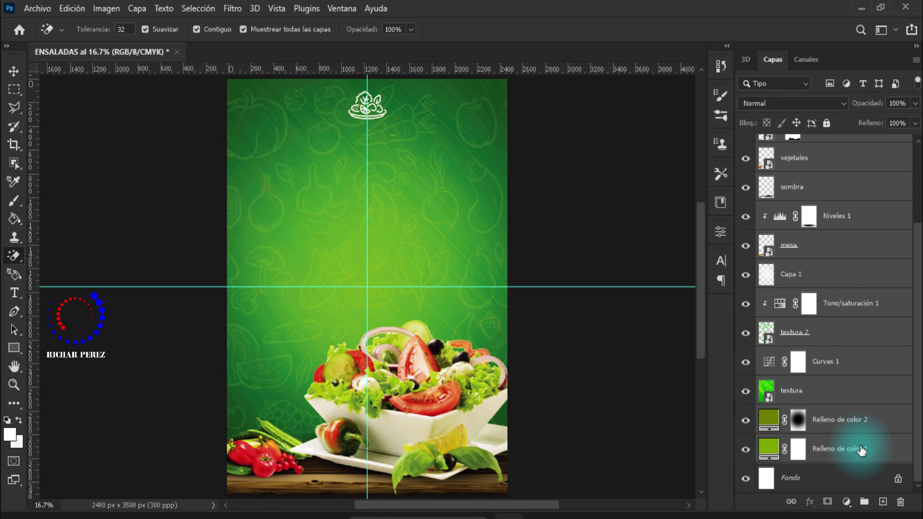
key("ctrl+g")
type("imagenes")
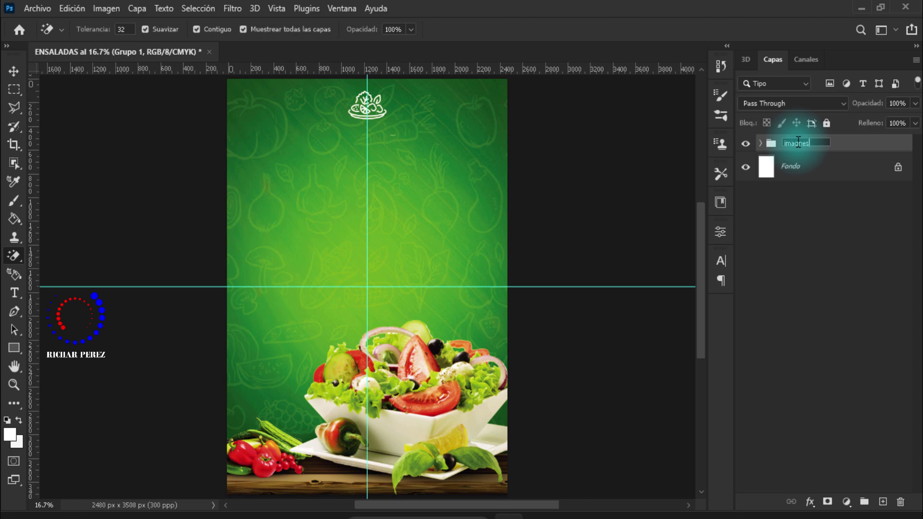
key("Return")
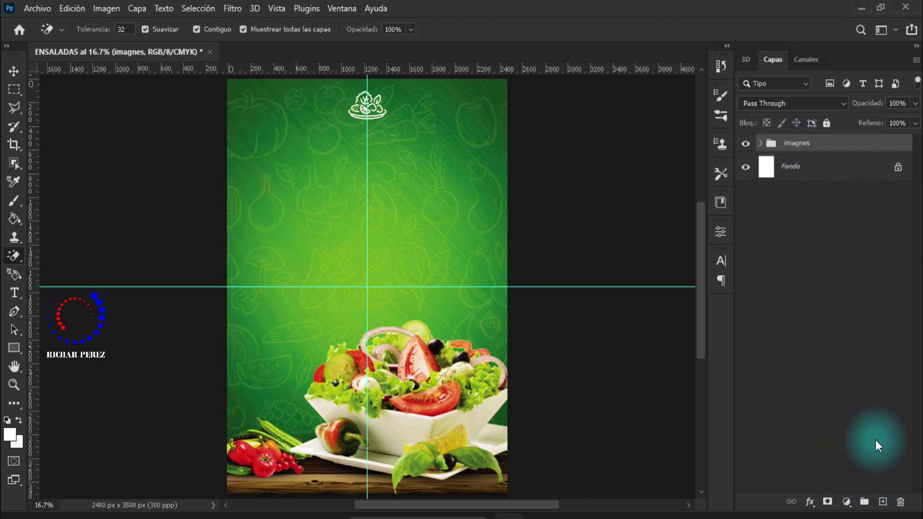
left_click(882, 503)
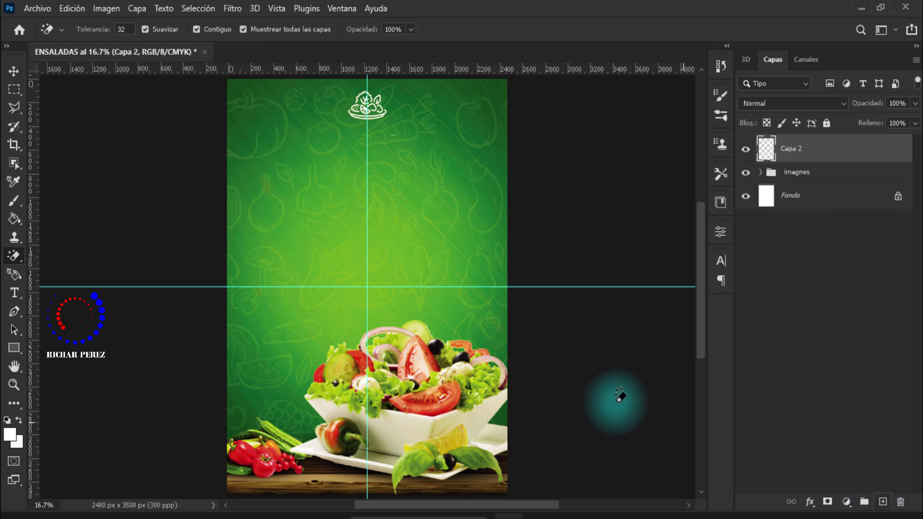
- Add the text 'DELICIOSA' near the top of the poster
key("t")
scroll(331, 197, "up", 3)
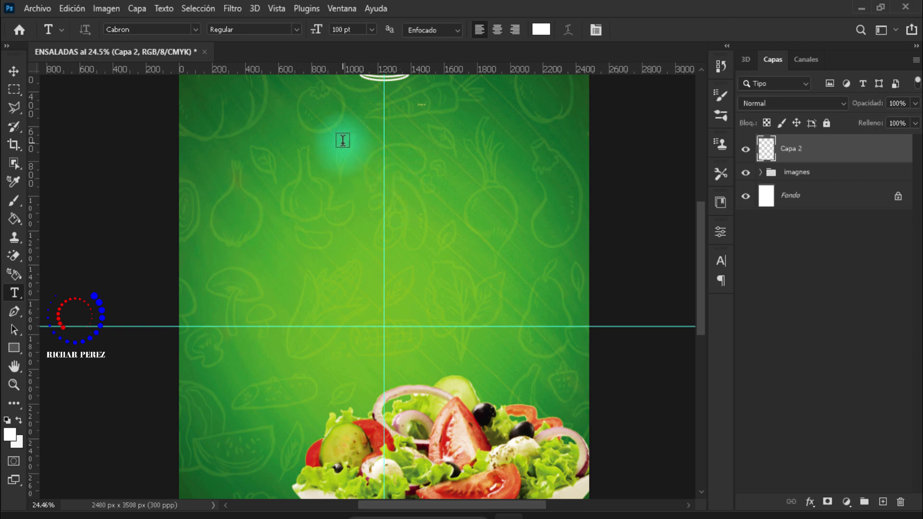
left_click(344, 143)
type("DELICI")
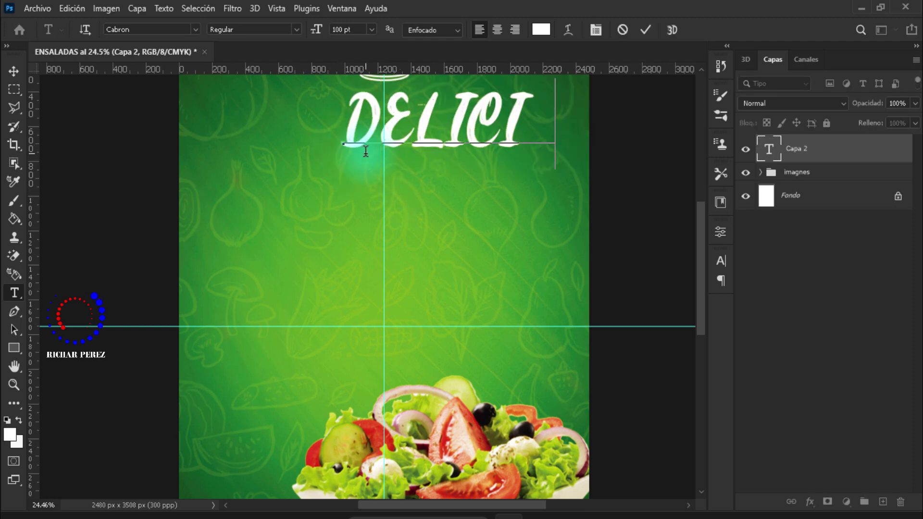
type("OSA")
key("ctrl+Return")
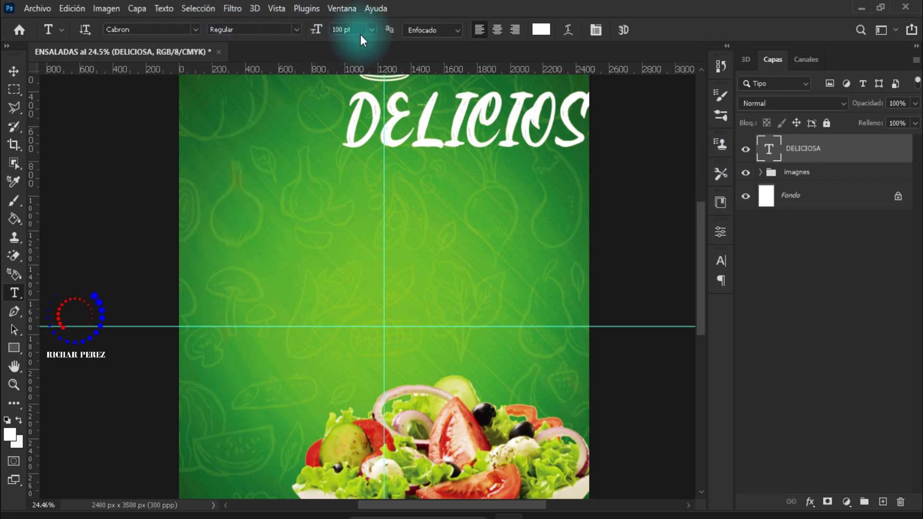
- Set the DELICIOSA title to 60 pt in the Restaurant font
type("60")
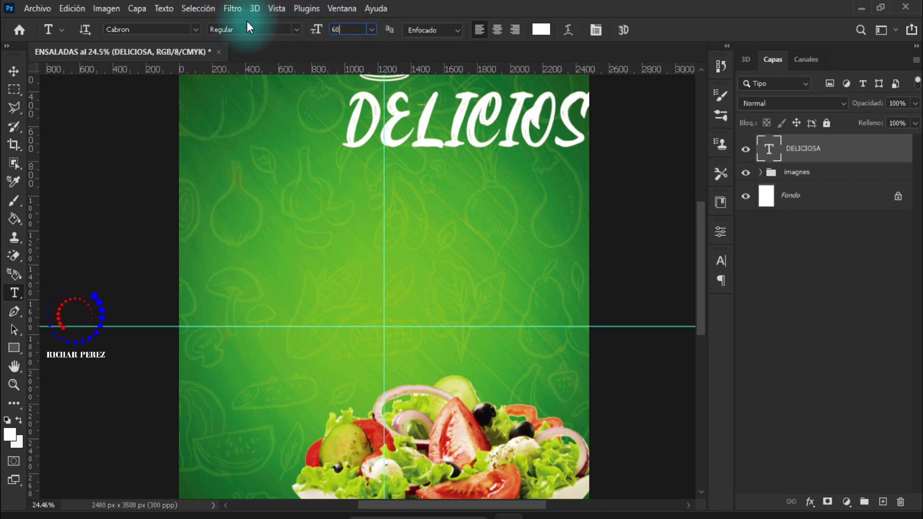
key("Return")
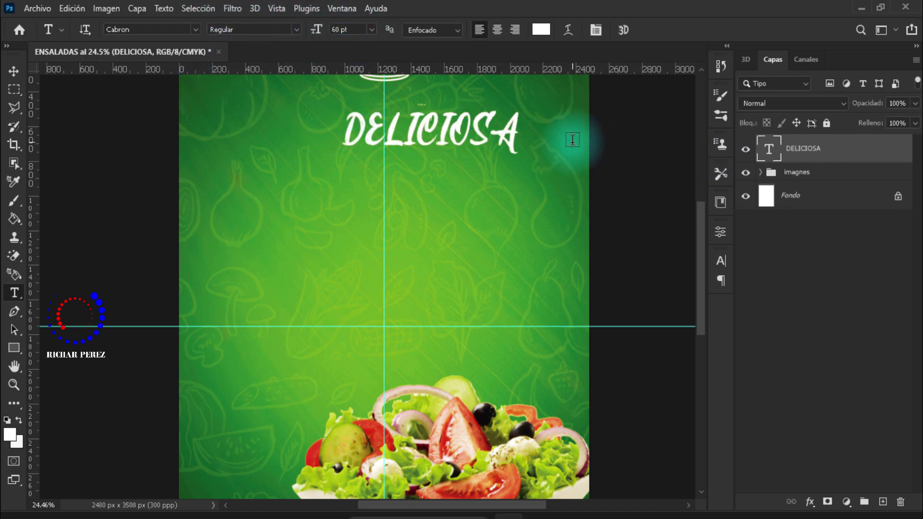
left_click(197, 31)
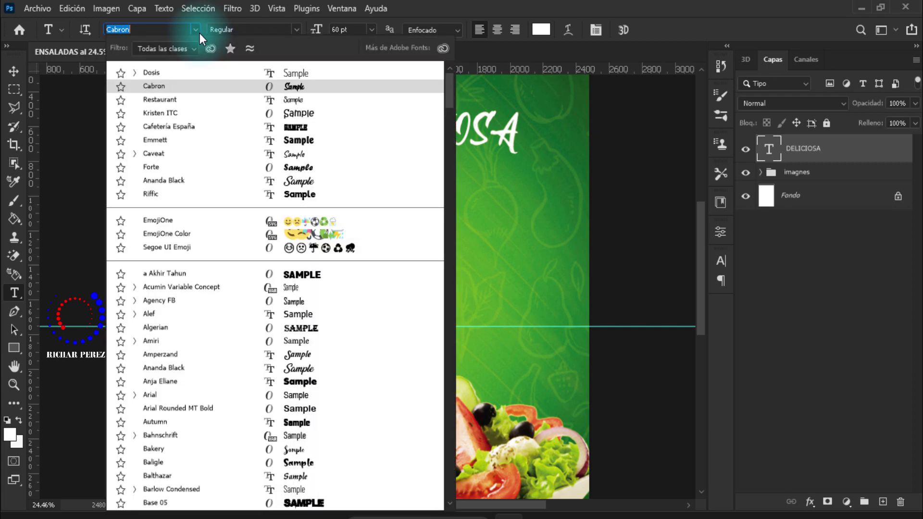
left_click(169, 100)
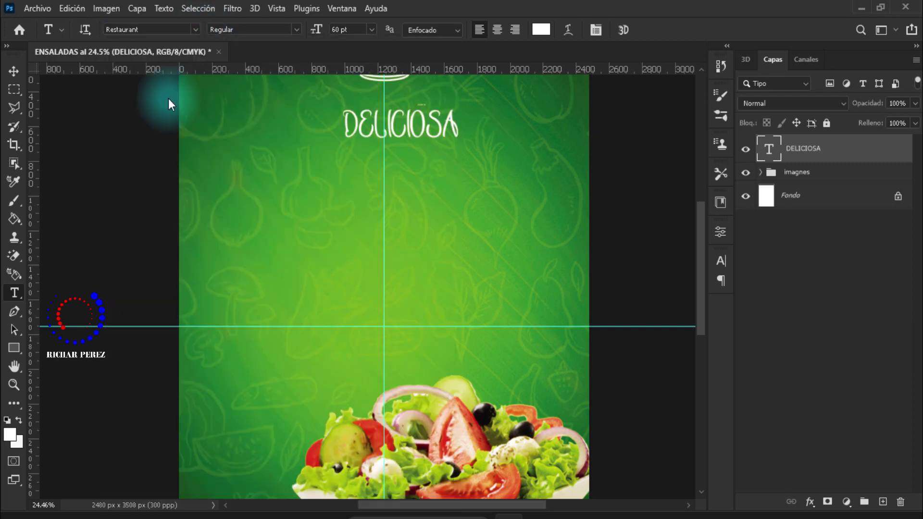
- Move DELICIOSA up, centred just below the salad logo
key("ctrl+t")
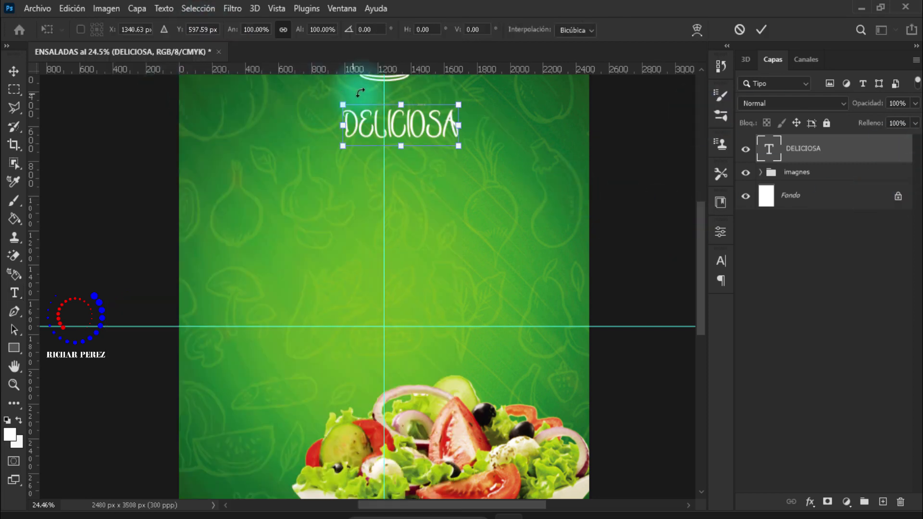
left_click_drag(424, 124, 409, 120)
scroll(409, 120, "up", 3)
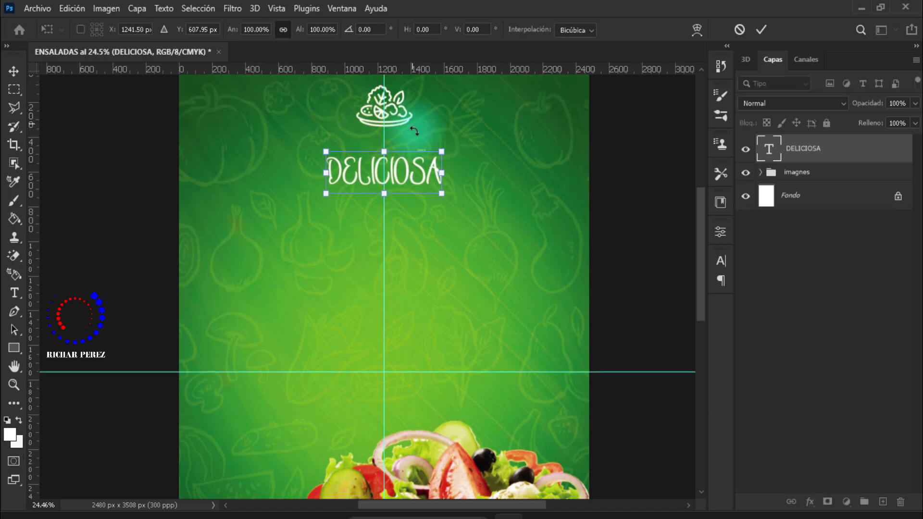
left_click_drag(419, 177, 415, 172)
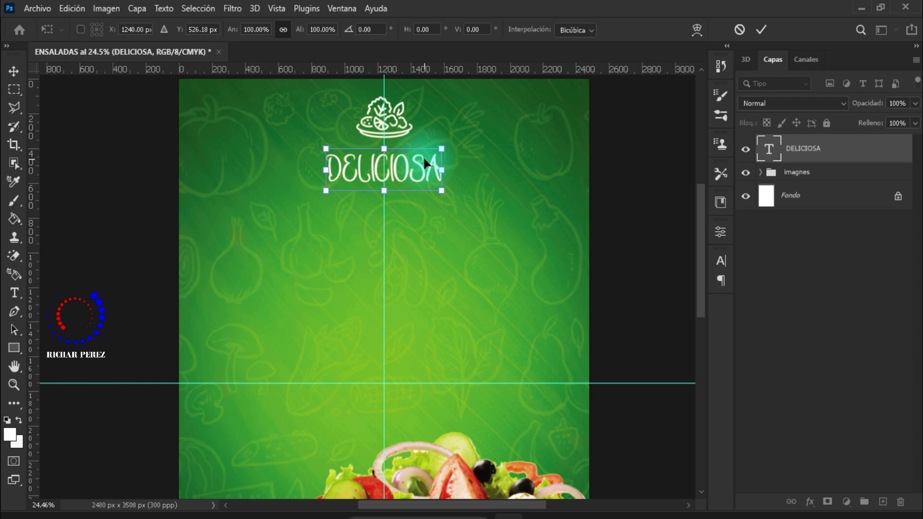
key("Return")
- Colour the DELICIOSA text lime green BFEF0B
key("t")
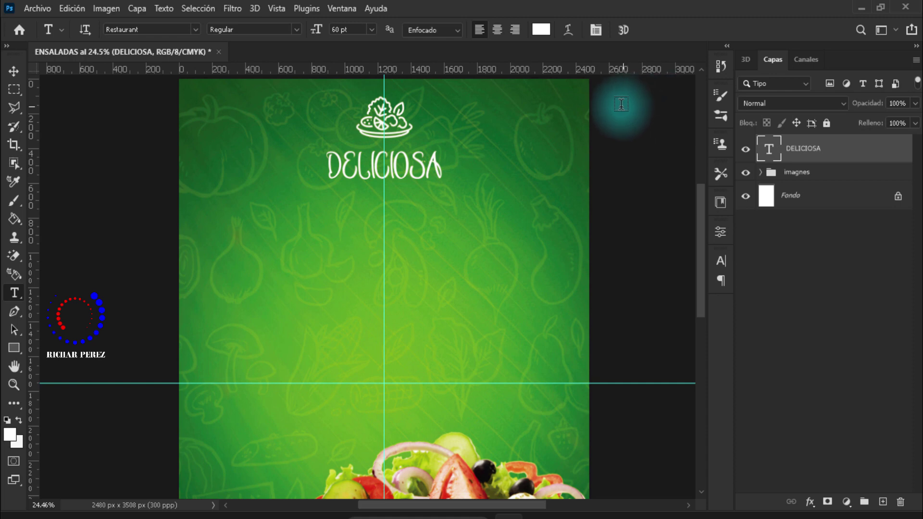
left_click(542, 30)
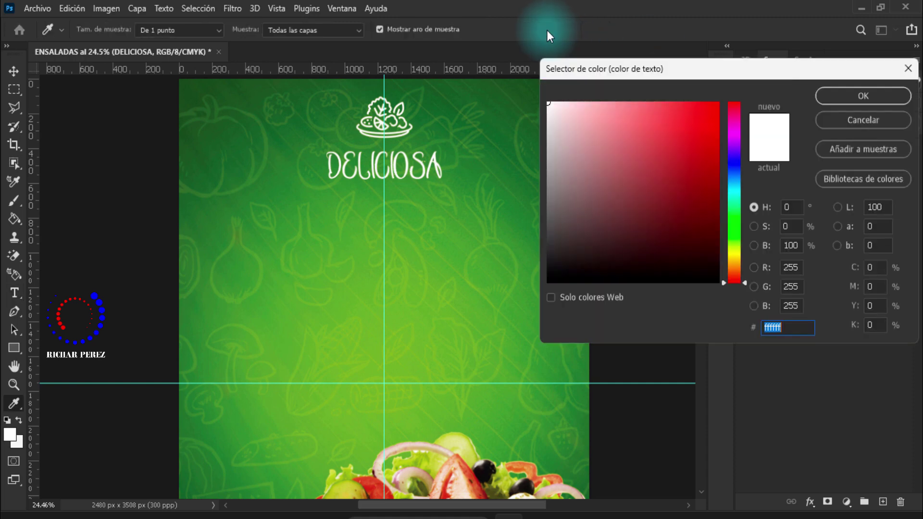
type("BFEEF0")
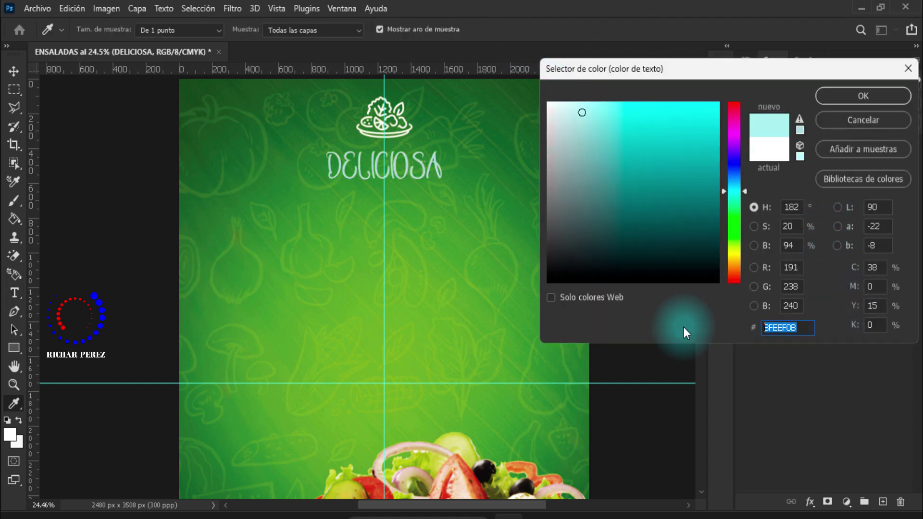
type("B")
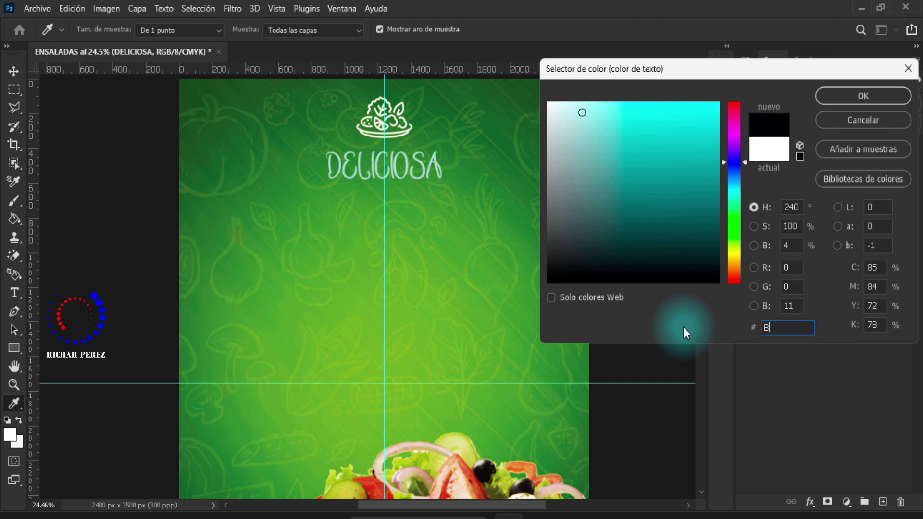
type("FE")
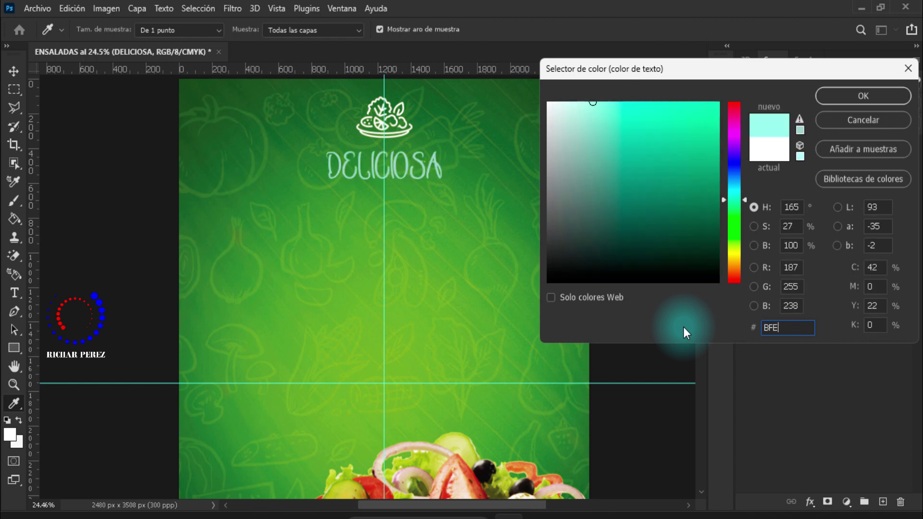
type("F0")
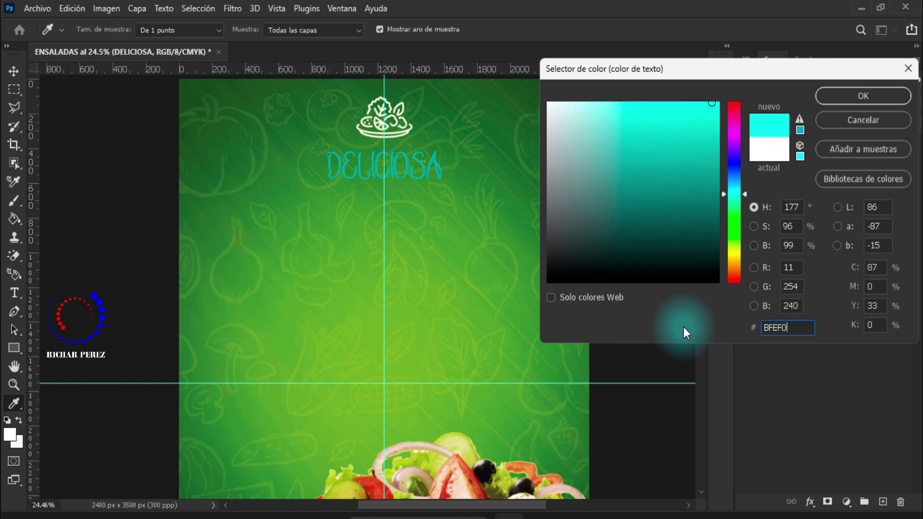
type("B")
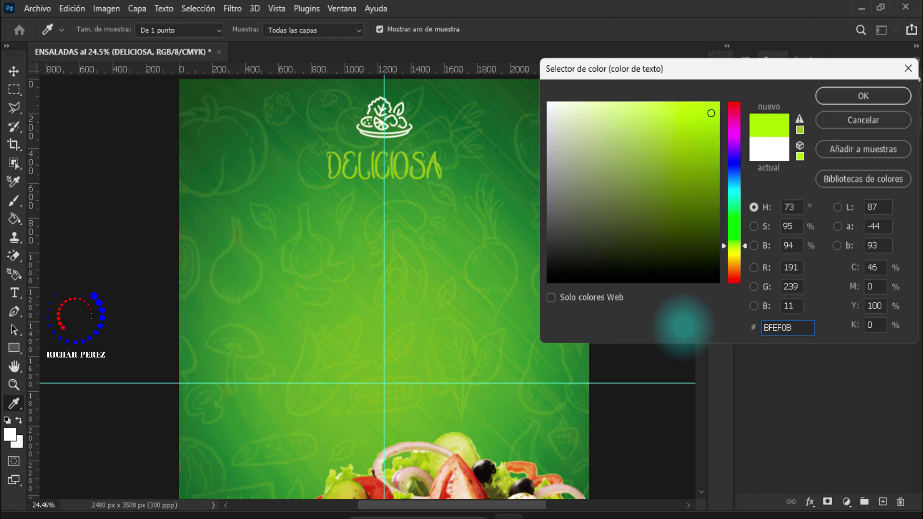
left_click(862, 95)
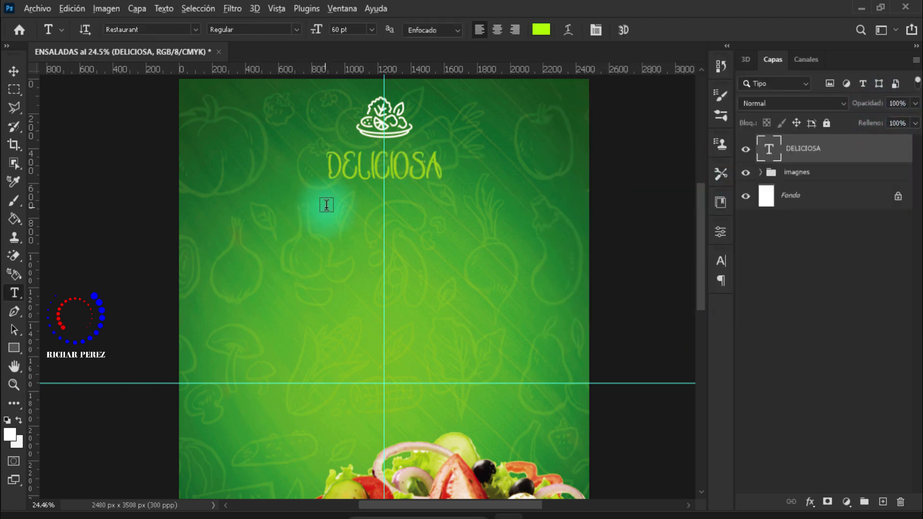
- Duplicate the DELICIOSA text layer and move the copy directly below the original
scroll(327, 207, "up", 2)
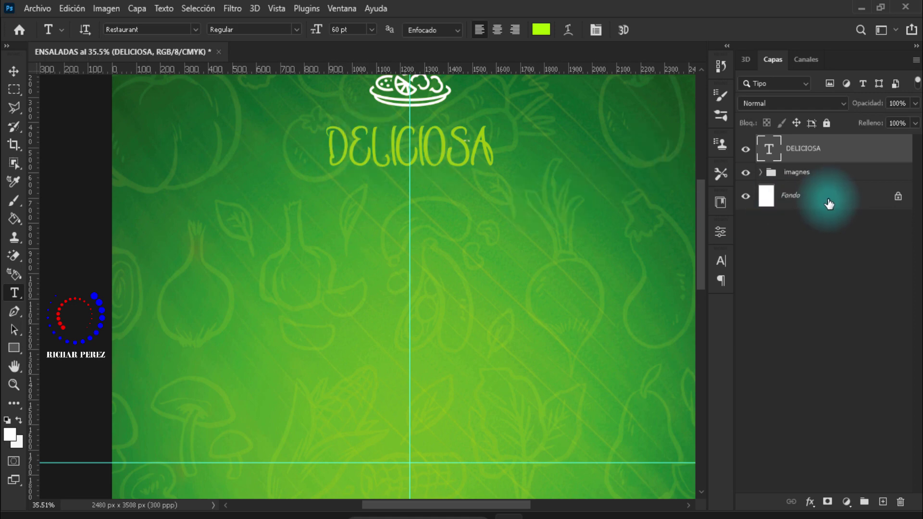
key("ctrl+j")
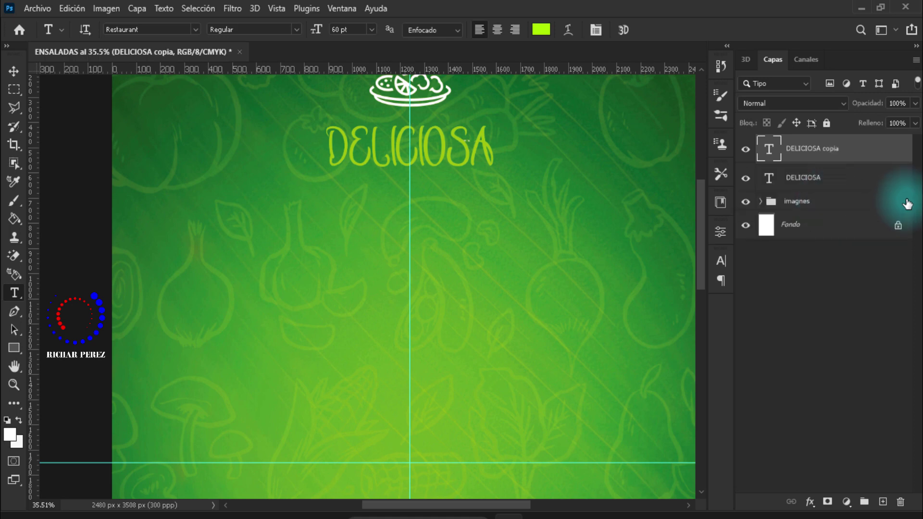
key("ctrl+t")
mouse_move(417, 140)
left_mouse_down()
mouse_move(422, 212)
mouse_move(421, 198)
left_mouse_up()
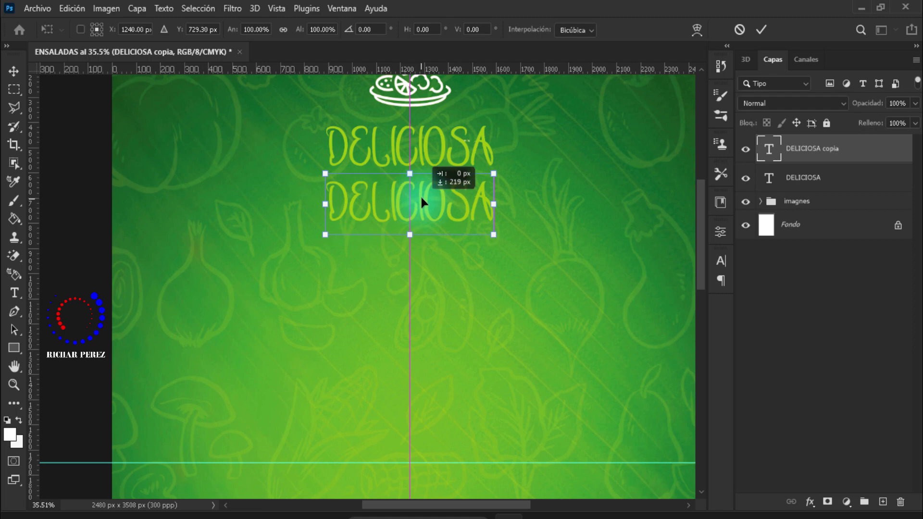
key("Return")
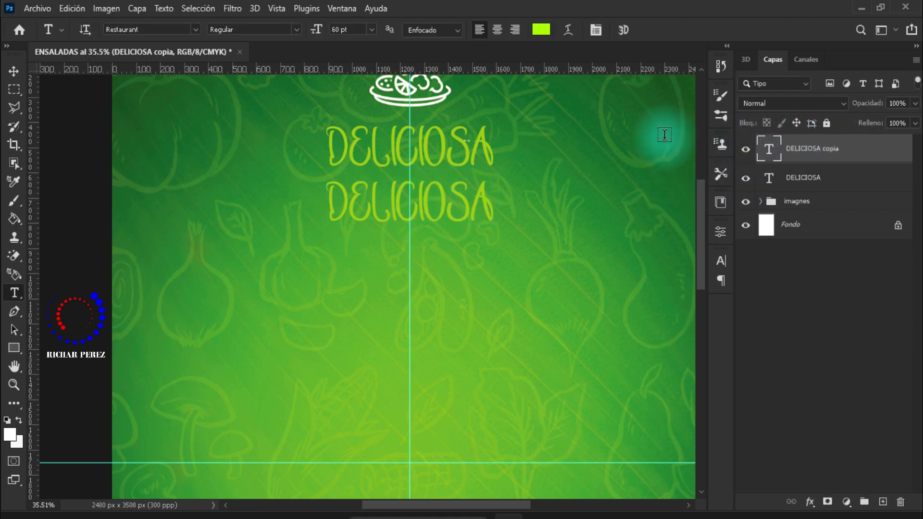
- Make the copied title white
left_click(540, 29)
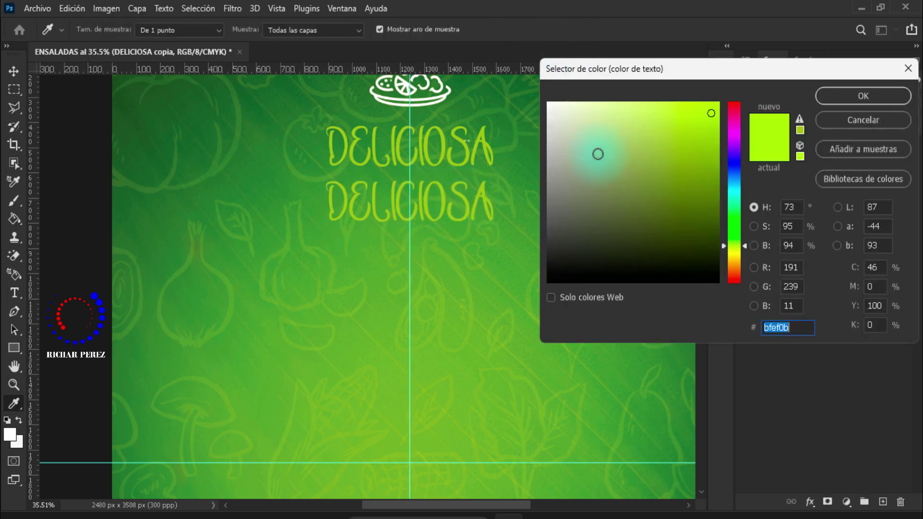
left_click_drag(598, 148, 528, 39)
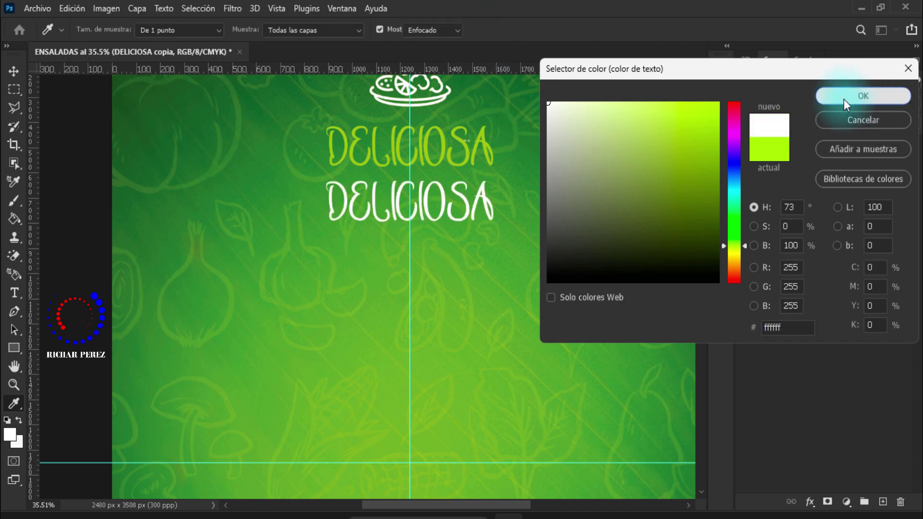
left_click(846, 96)
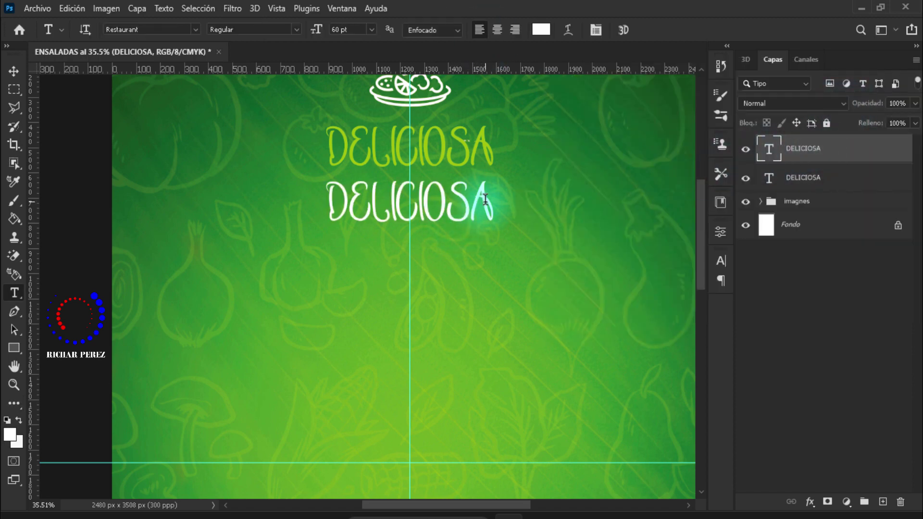
- Change the white copy's text to 'Ensalada' at 140 pt
left_click_drag(486, 199, 323, 210)
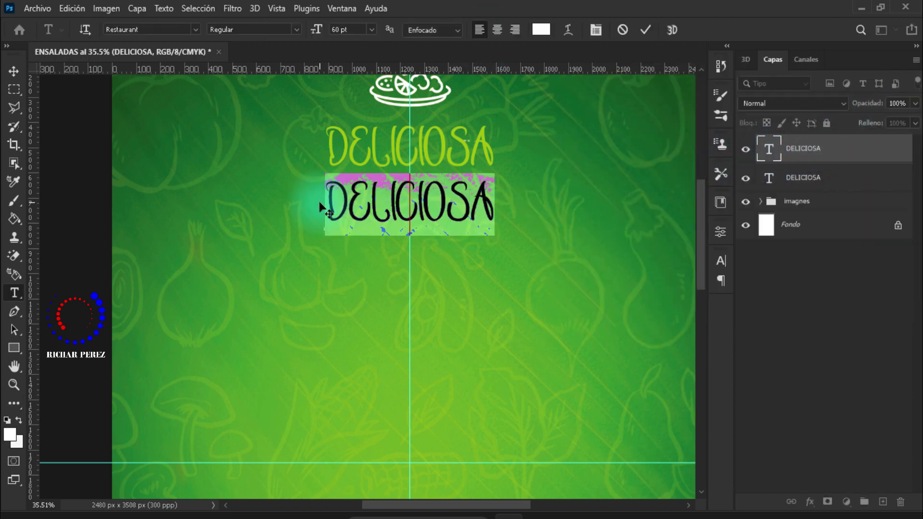
type("e")
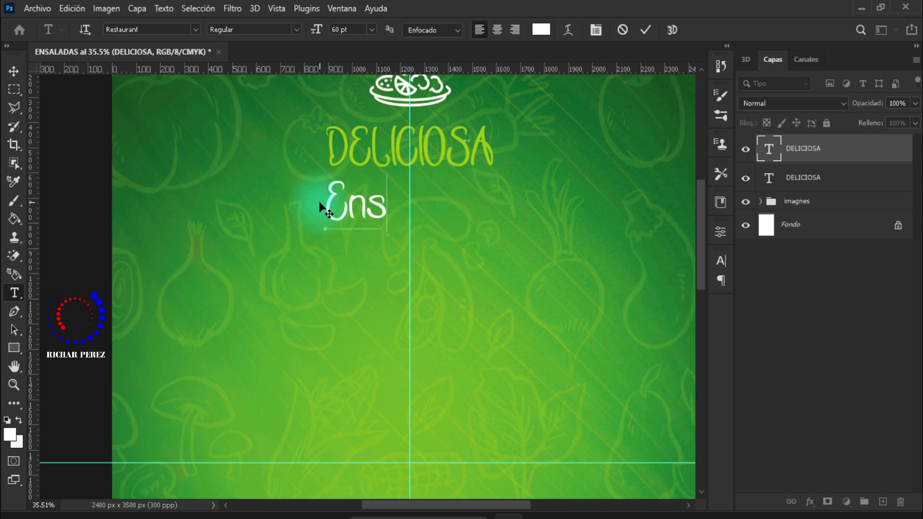
type("ada")
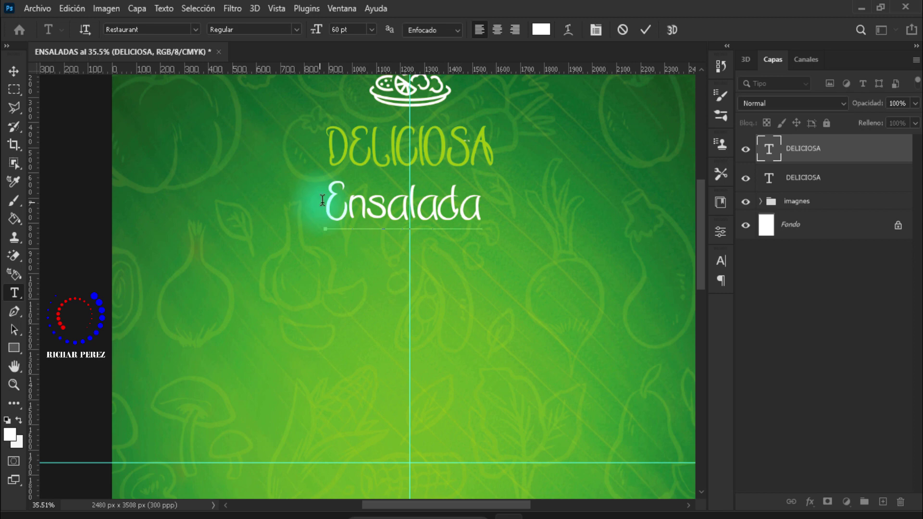
left_click(850, 153)
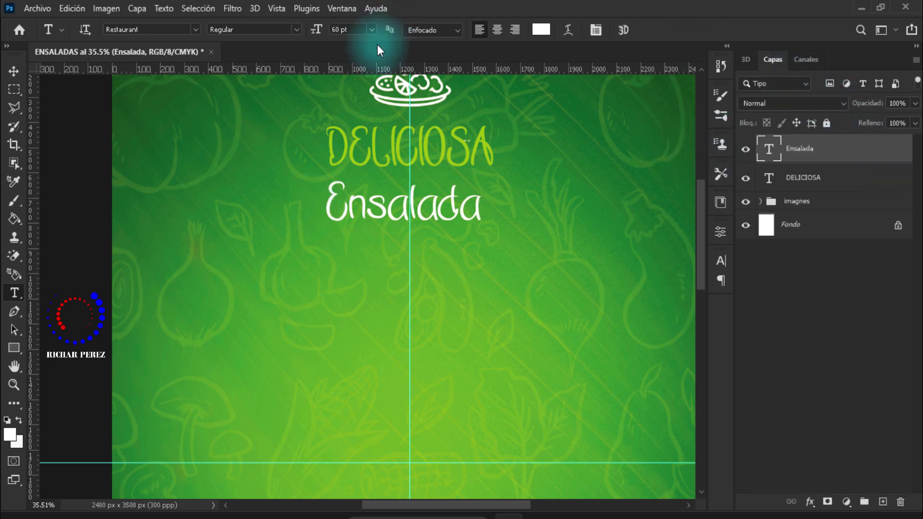
left_click(351, 29)
type("140")
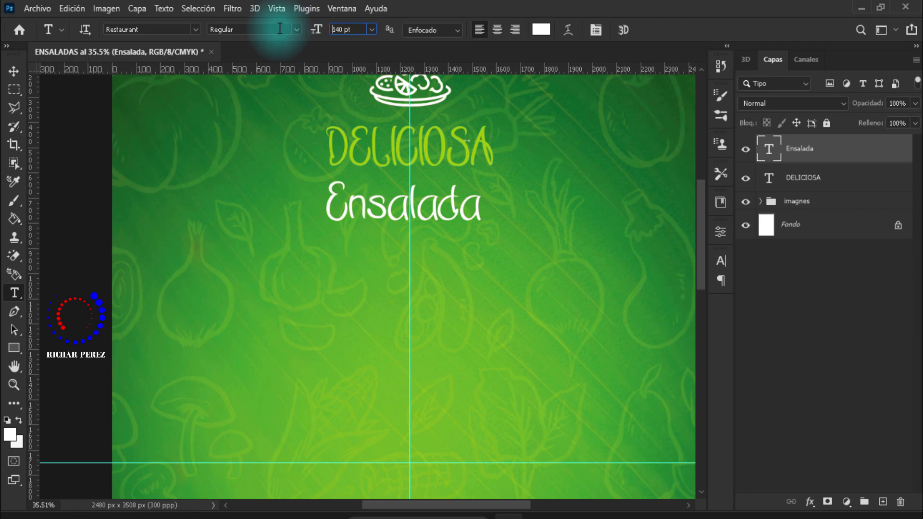
key("Return")
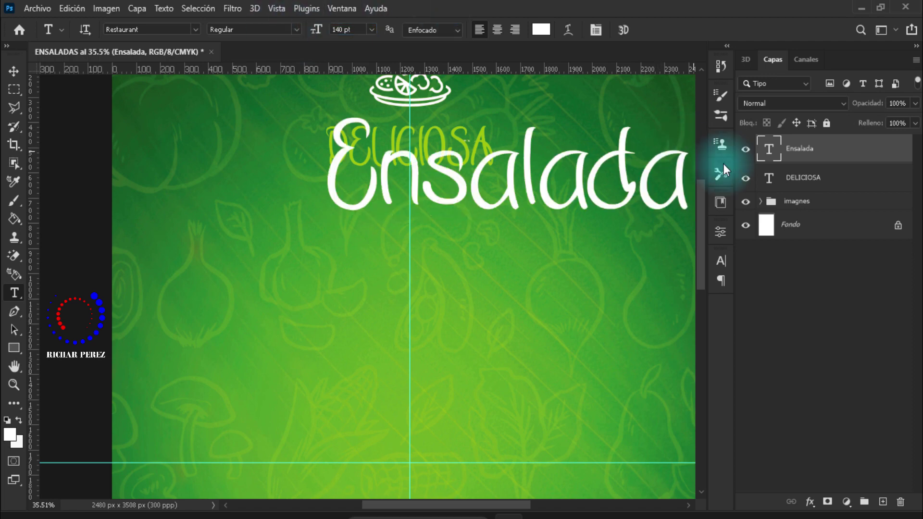
- Centre Ensalada on the page just beneath DELICIOSA
key("ctrl+0")
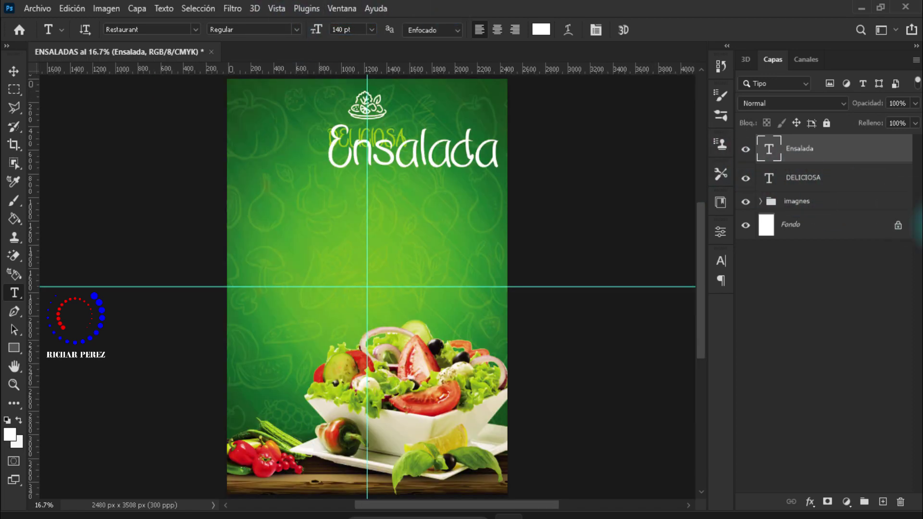
key("ctrl+t")
left_click_drag(421, 130, 391, 178)
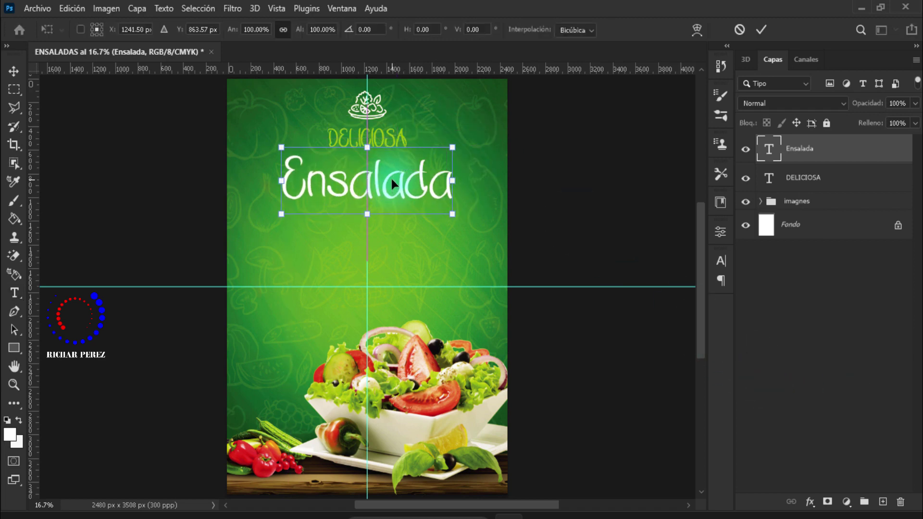
scroll(365, 231, "up", 3)
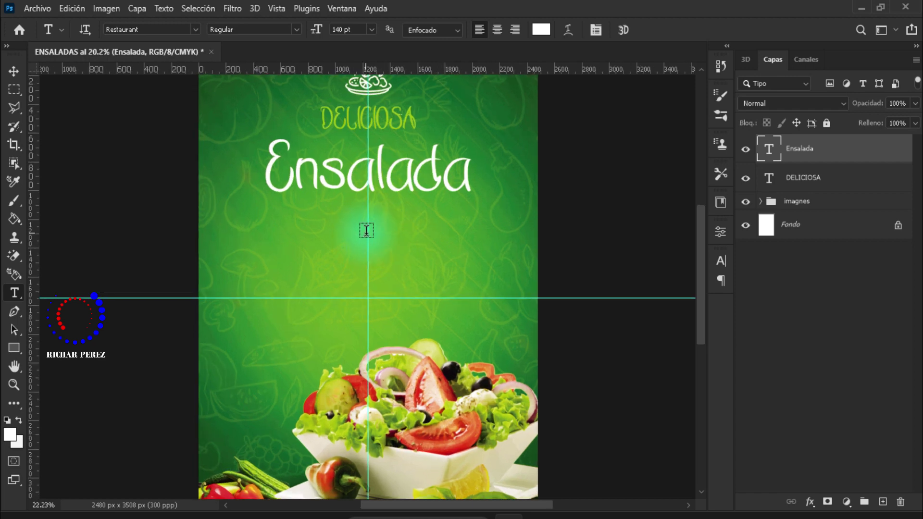
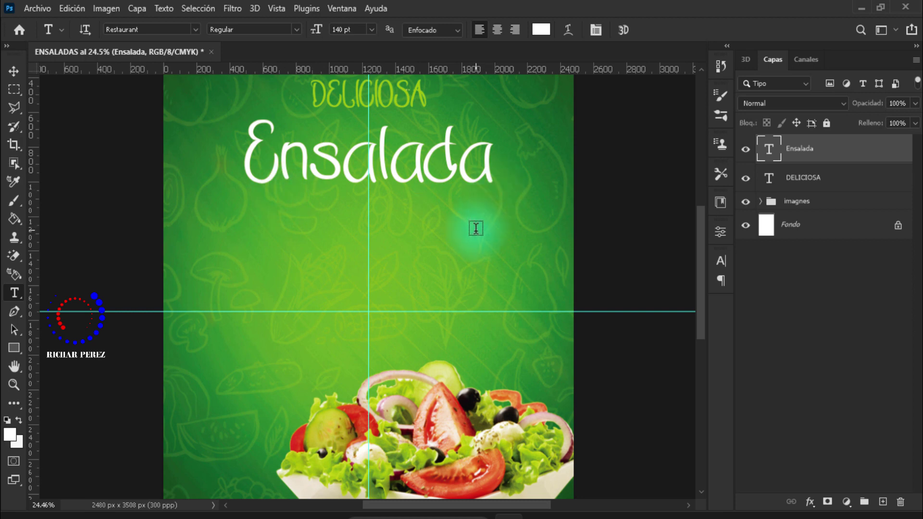
- Add a new empty layer and discard the stray placeholder text layer
left_click(883, 501)
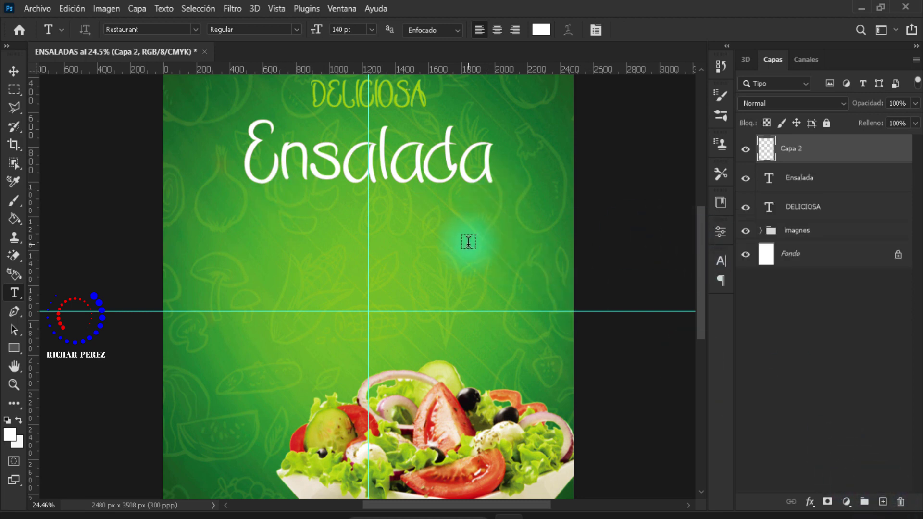
left_click(468, 242)
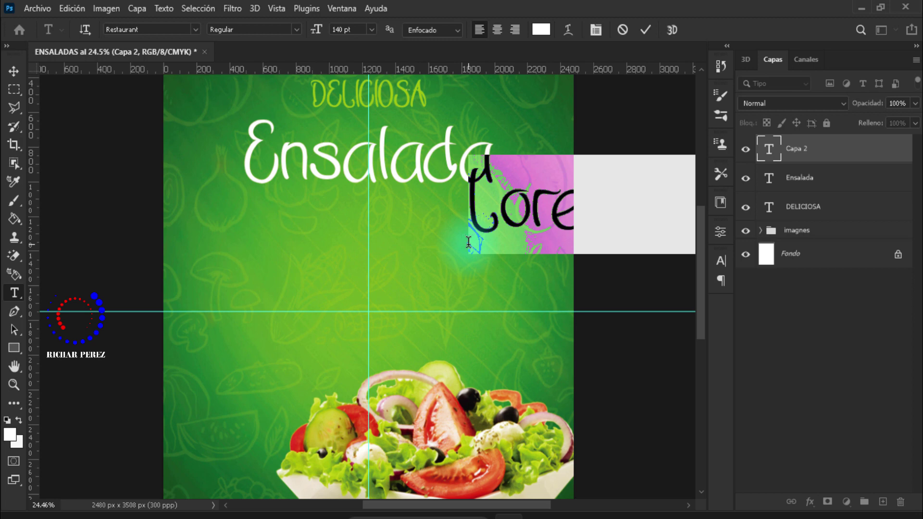
left_click(817, 144)
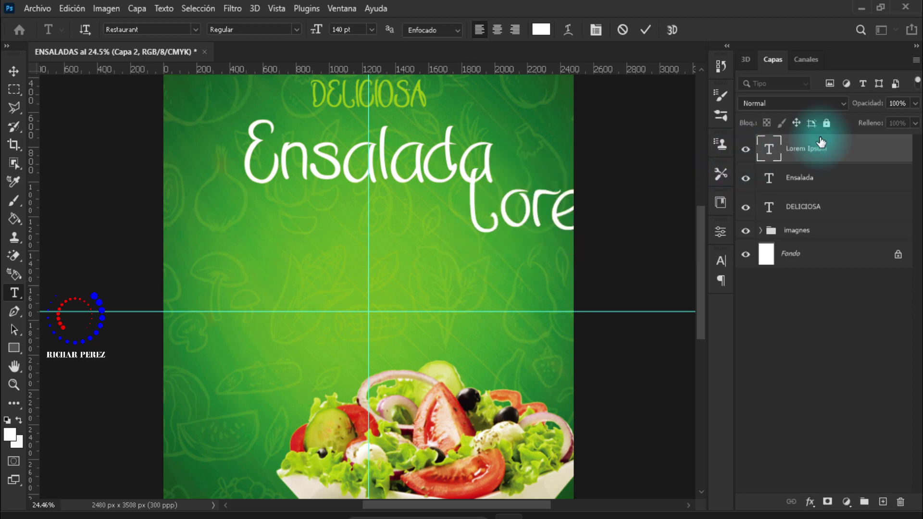
key("Delete")
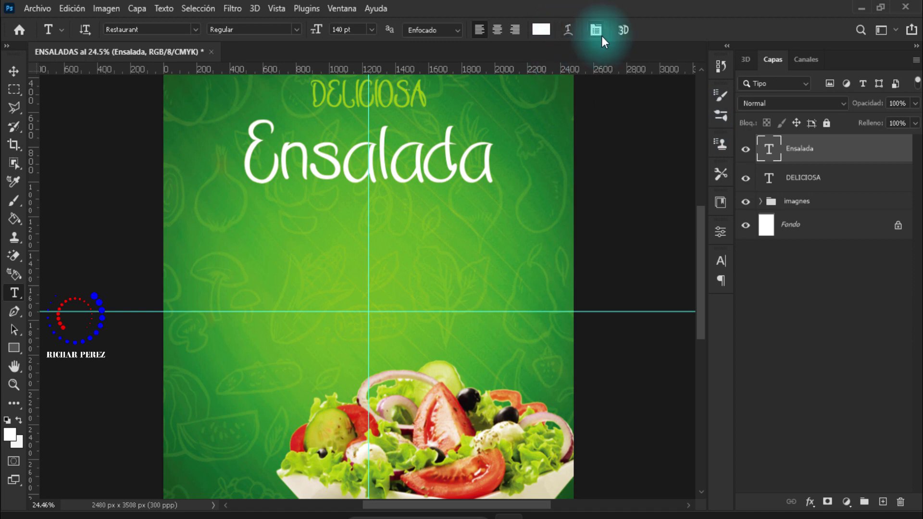
- Apply Faux Bold to the Ensalada title and the DELICIOSA heading in the Character panel
left_click(601, 35)
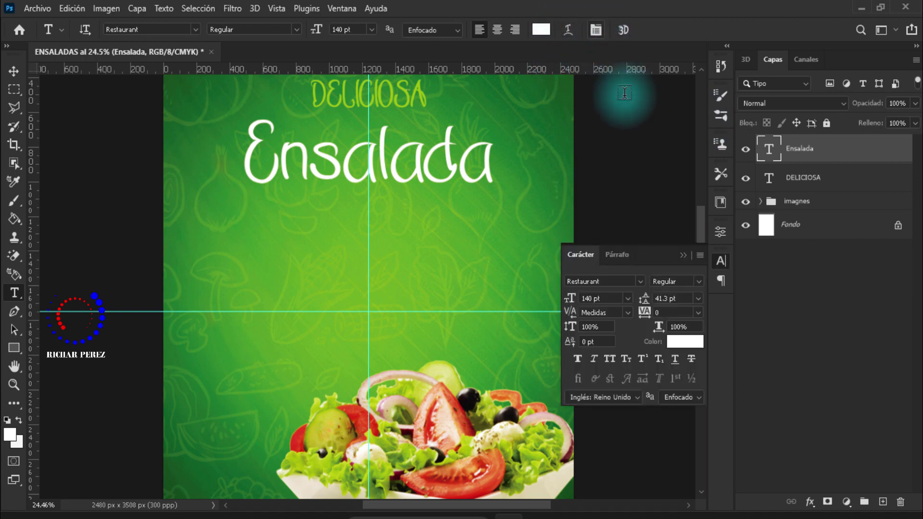
left_click(578, 360)
left_click(817, 174)
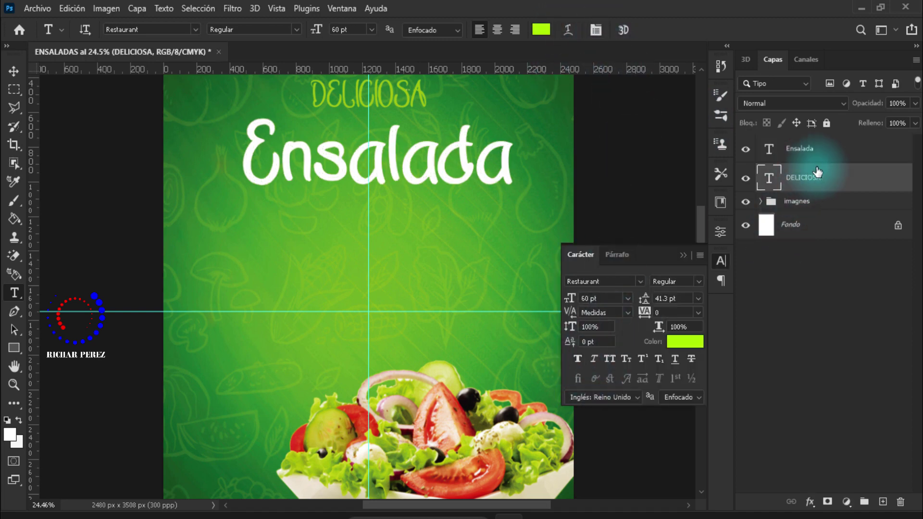
left_click(596, 30)
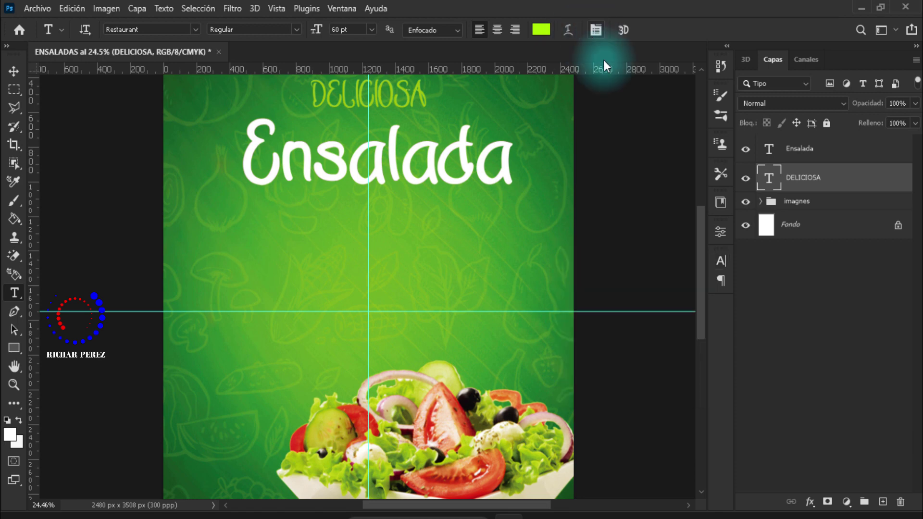
left_click(596, 31)
left_click(577, 360)
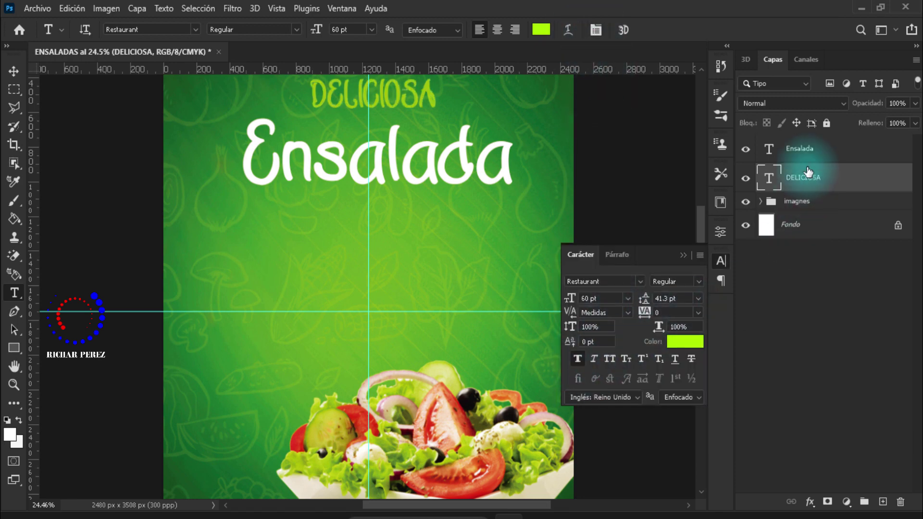
- Add a new empty layer, Capa 2, above the Ensalada layer
left_click(812, 150)
left_click(882, 501)
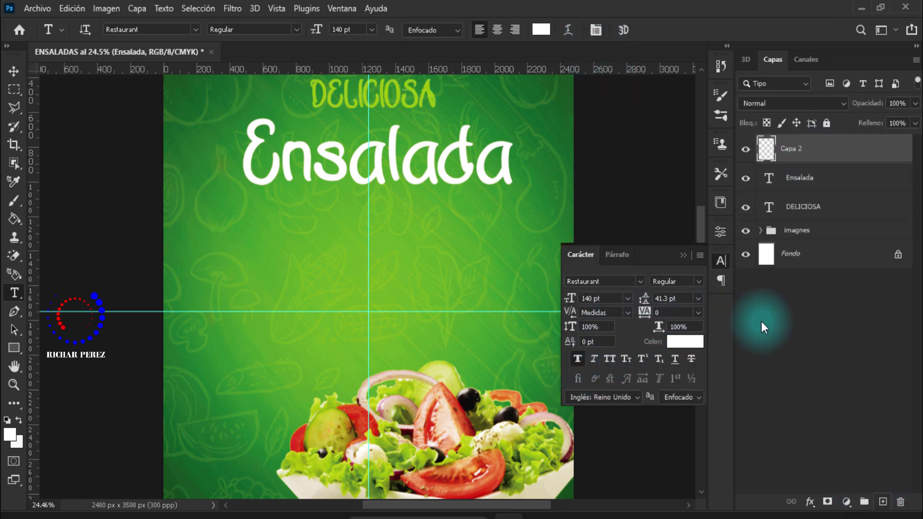
left_click(682, 255)
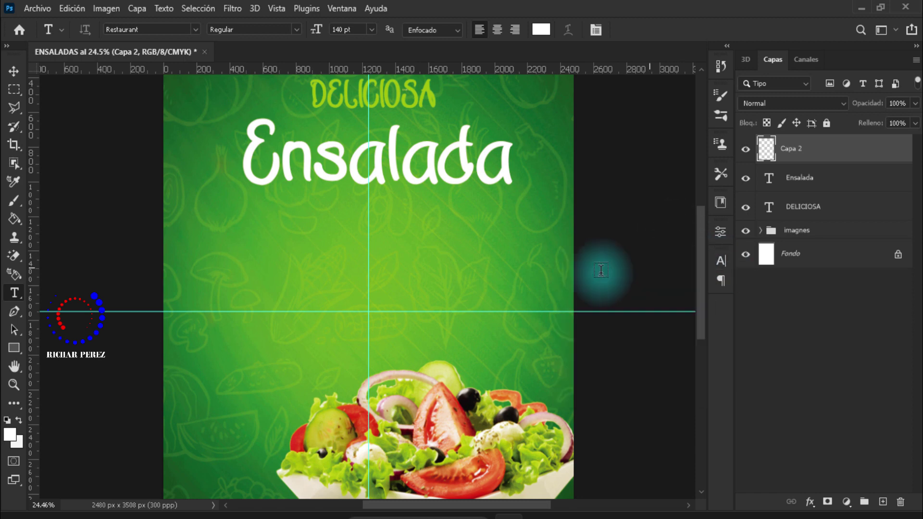
- Type a lowercase 'l' as a new text layer below the Ensalada title
left_click(418, 277)
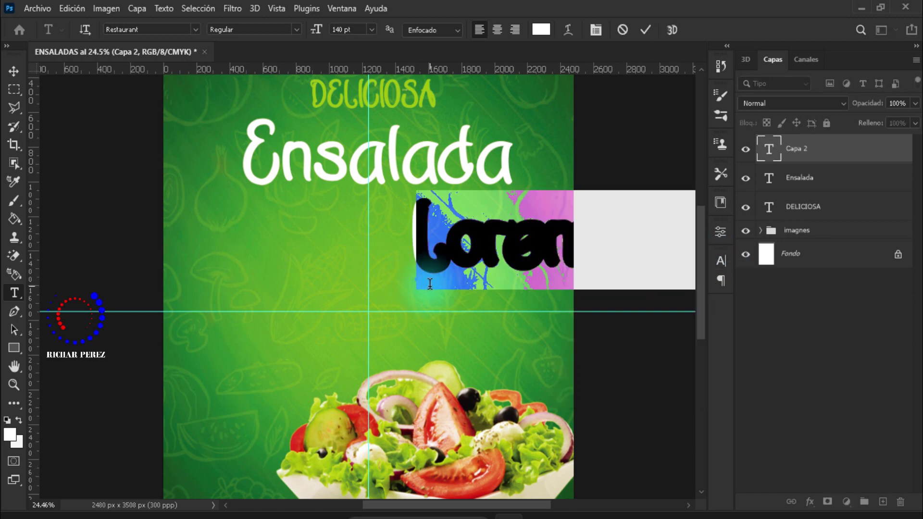
type("l")
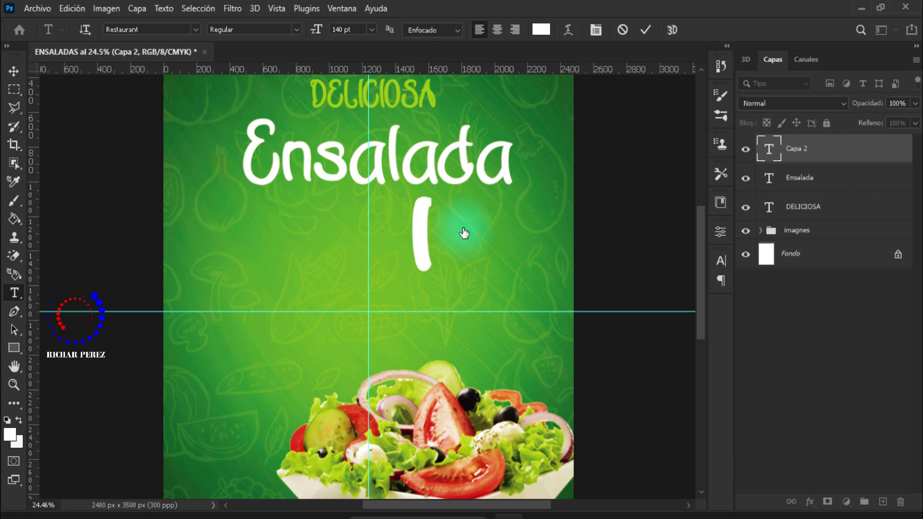
left_click(464, 233)
scroll(474, 233, "up", 1)
left_click(800, 150)
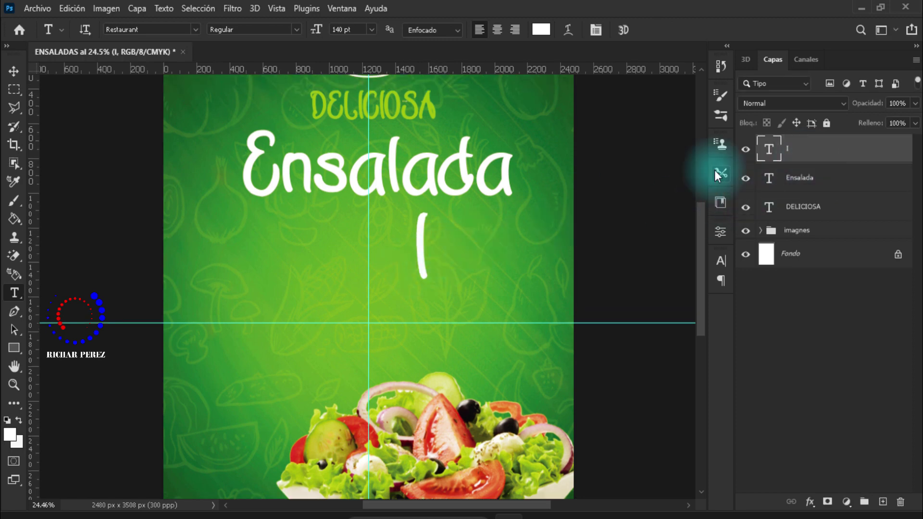
scroll(430, 250, "up", 1)
- Rotate the 'l' about -90° and position it under 'En' as an underline
key("ctrl+t")
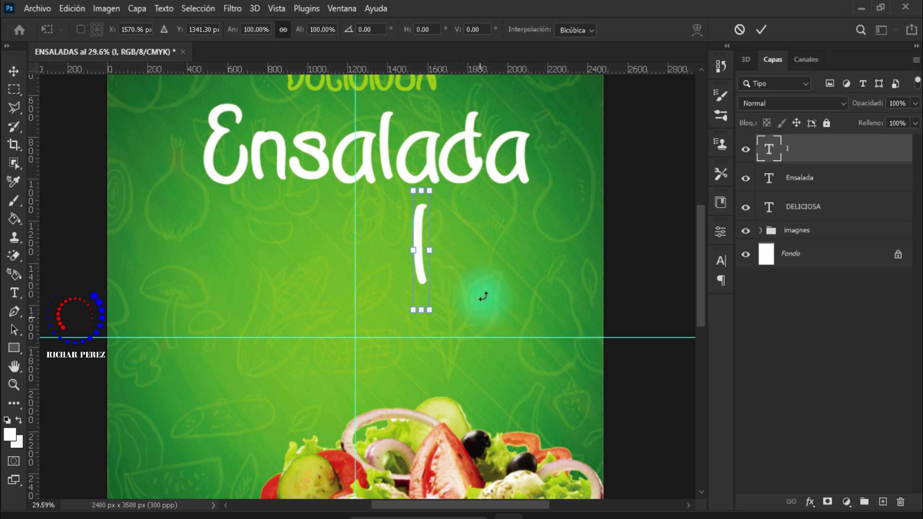
left_click_drag(483, 294, 503, 177)
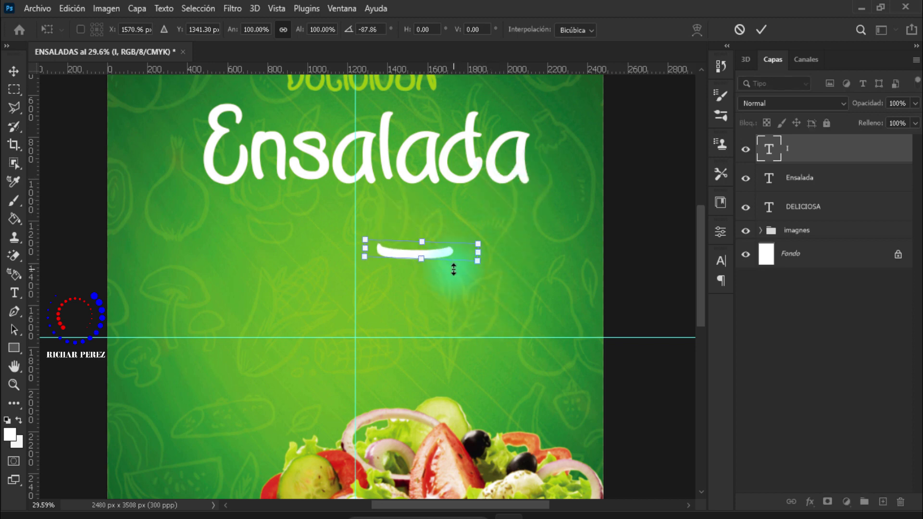
left_click_drag(440, 253, 297, 201)
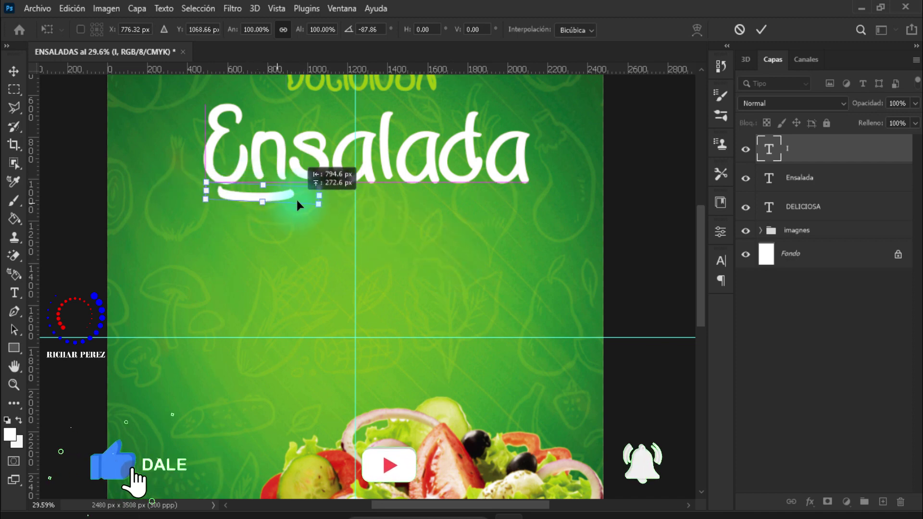
left_click_drag(297, 205, 292, 209)
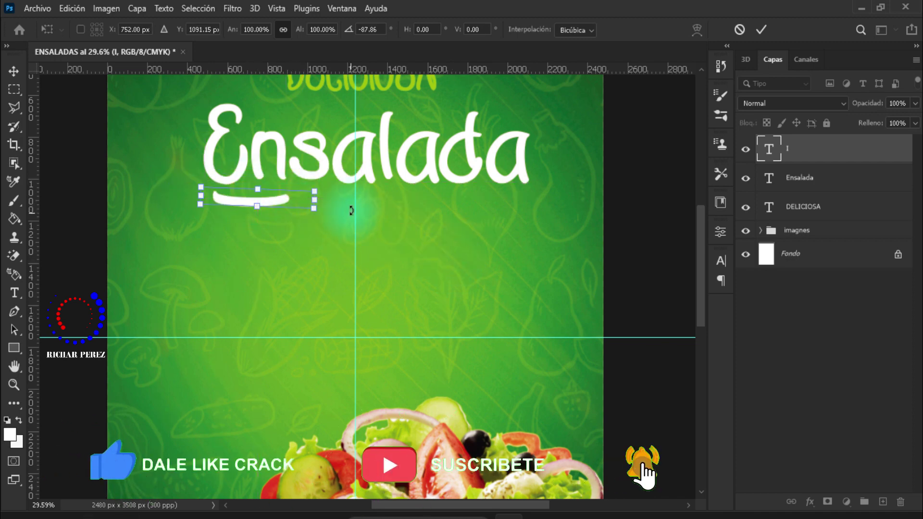
left_click_drag(353, 201, 349, 206)
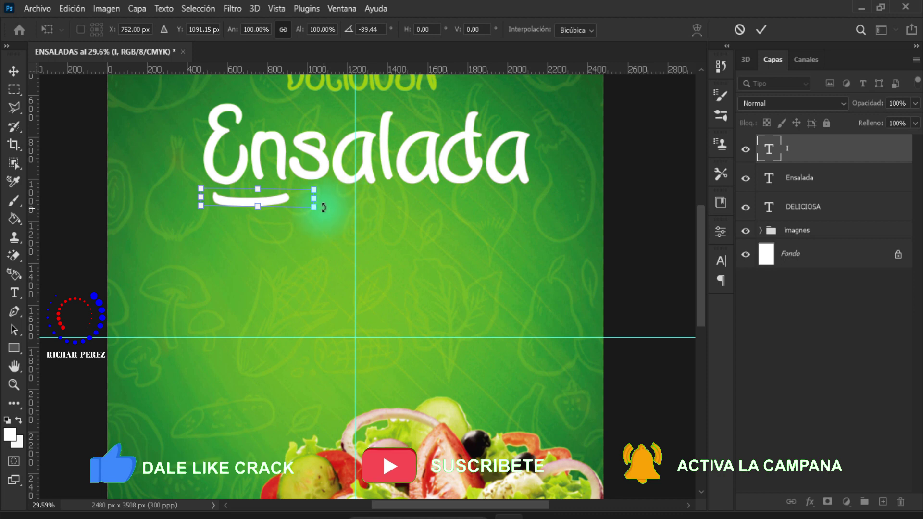
key("Up")
key("Up")
key("Up")
key("Up")
key("Up")
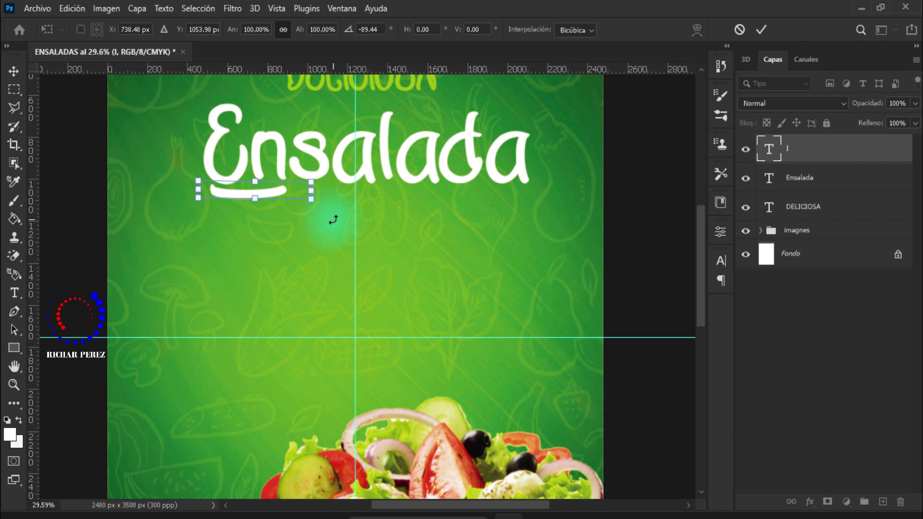
key("Return")
- Duplicate the underline, flip it vertically, scale it to 65.61%, and place it above 'da'
key("ctrl+j")
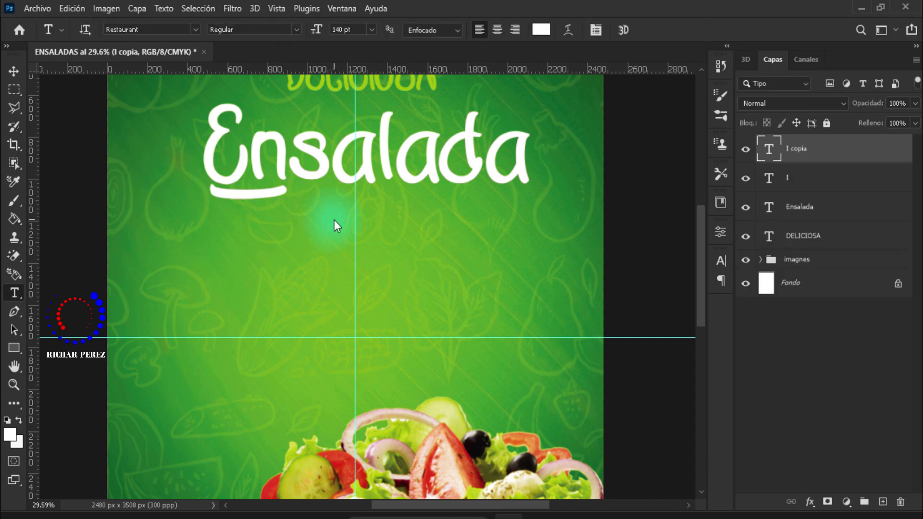
key("ctrl+t")
left_click_drag(266, 189, 538, 110)
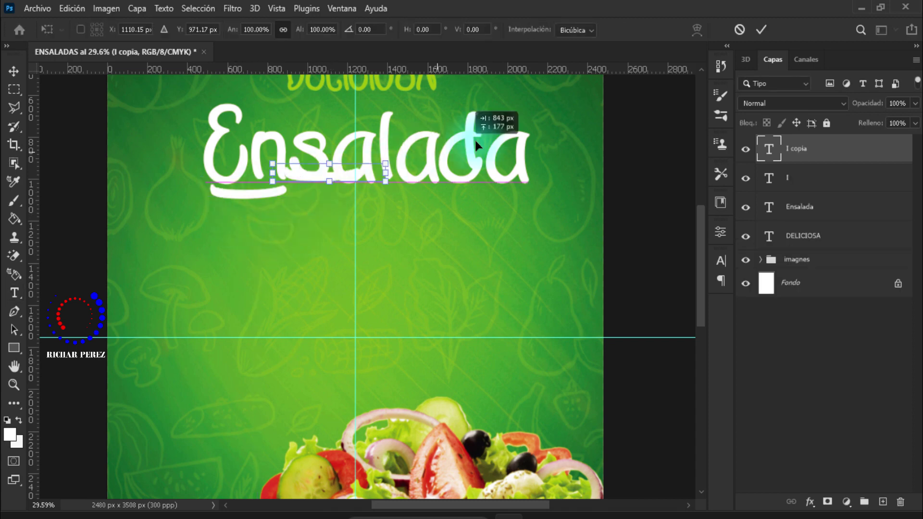
right_click(537, 110)
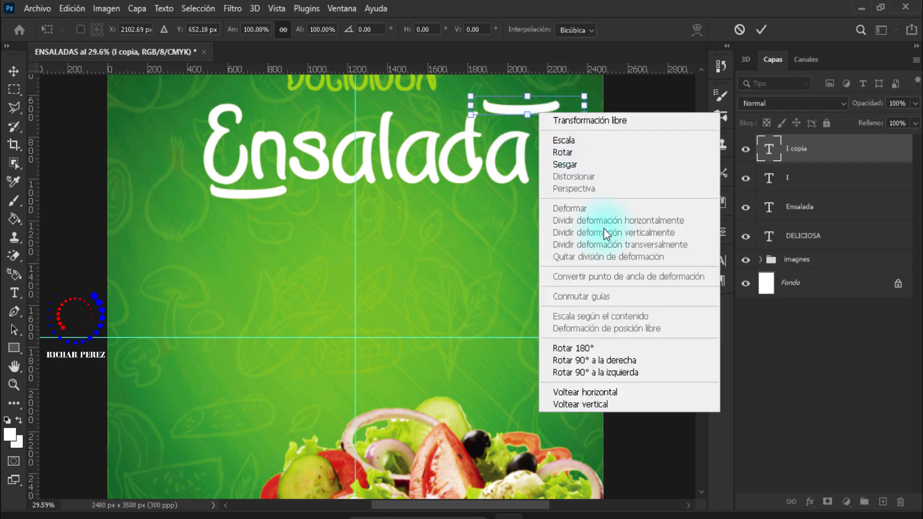
left_click(598, 405)
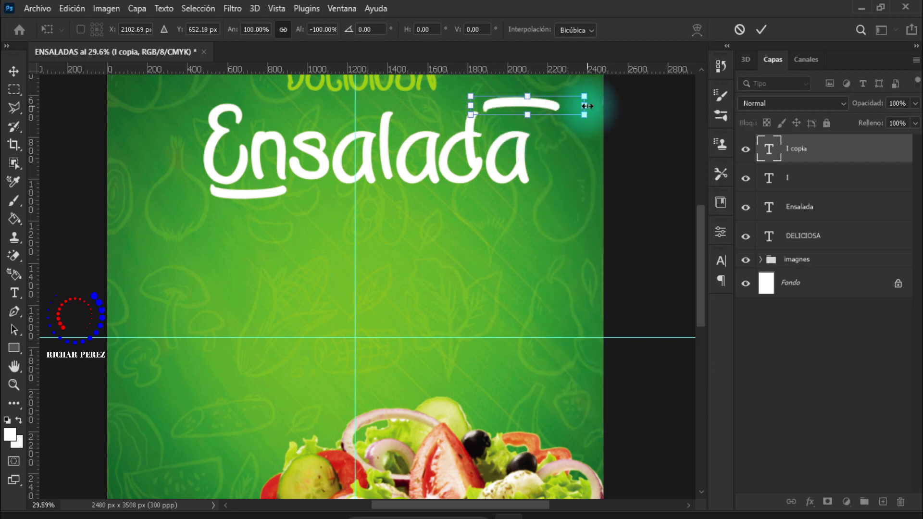
mouse_move(587, 106)
left_mouse_down()
mouse_move(563, 106)
mouse_move(533, 127)
mouse_move(545, 119)
mouse_move(526, 118)
left_mouse_up()
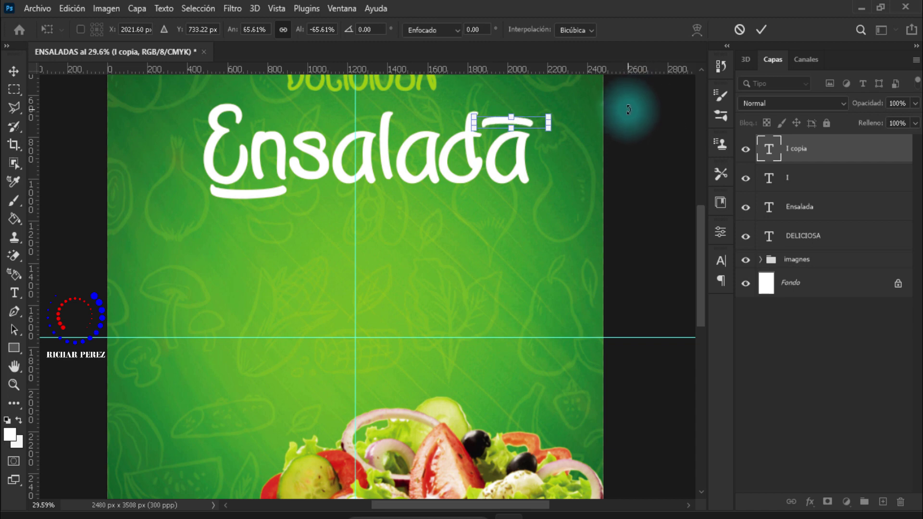
key("Return")
key("ctrl+0")
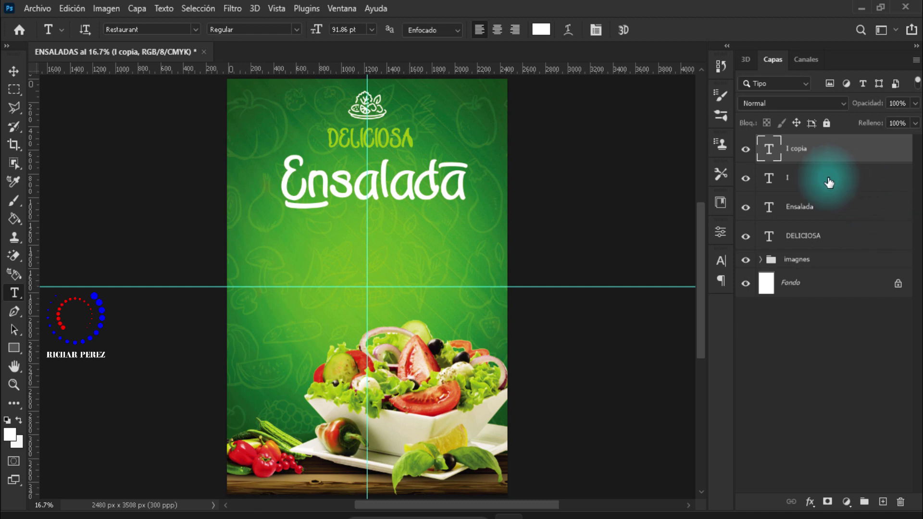
- Add a 7 px white outside Stroke (Trazo) layer style to the Ensalada text layer
left_click(816, 218)
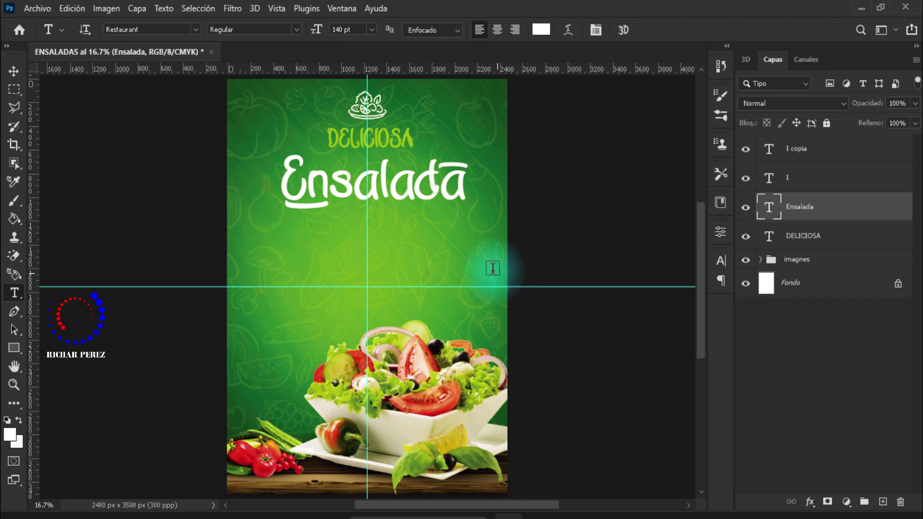
scroll(382, 237, "up", 2)
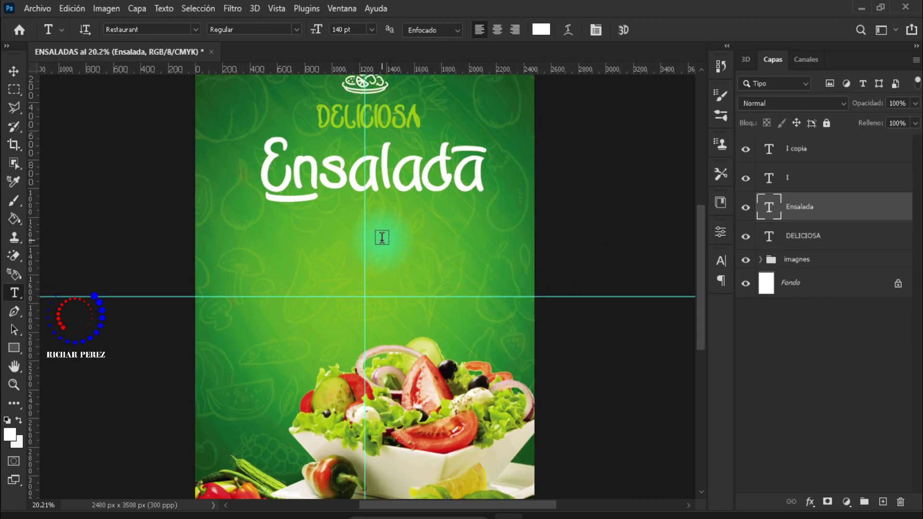
right_click(822, 210)
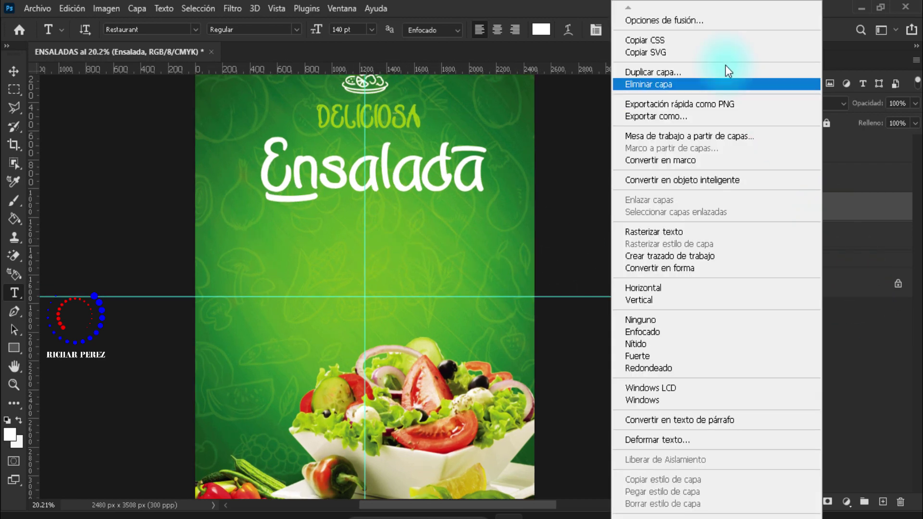
left_click(693, 20)
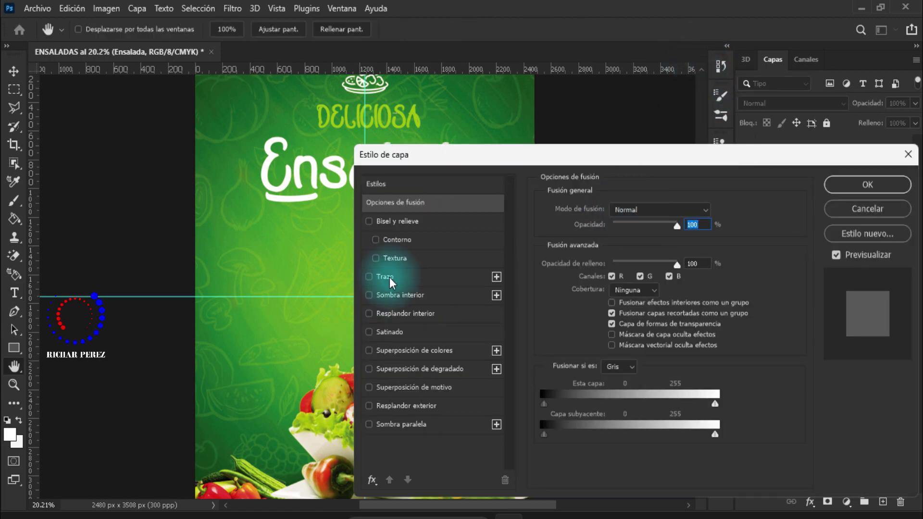
left_click(389, 278)
left_click_drag(514, 152, 599, 132)
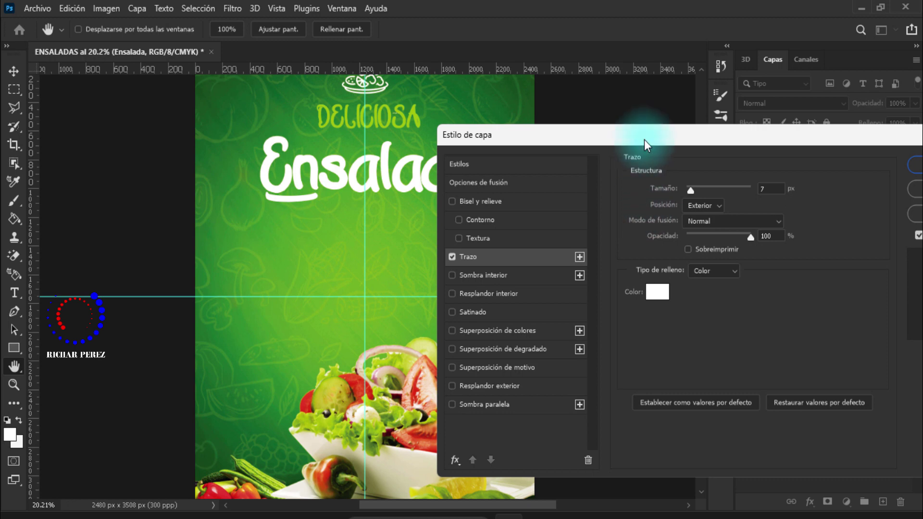
left_click_drag(645, 140, 424, 150)
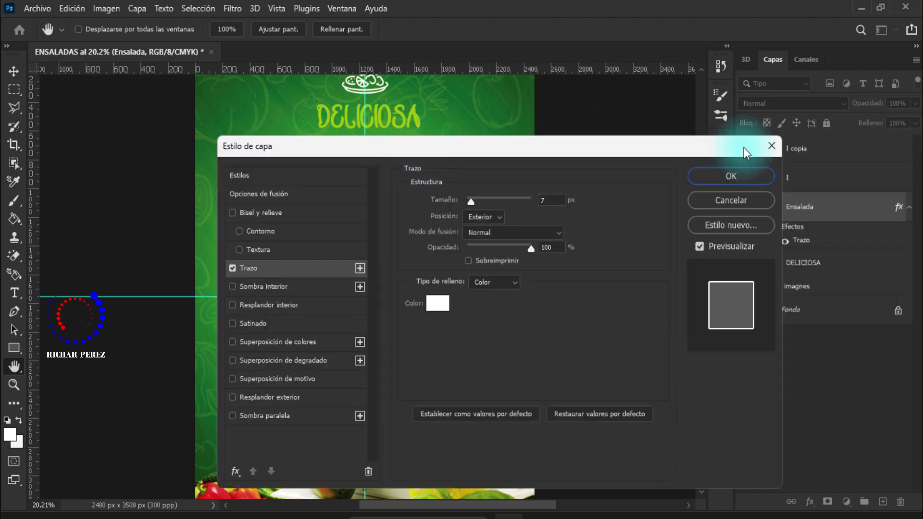
left_click(731, 174)
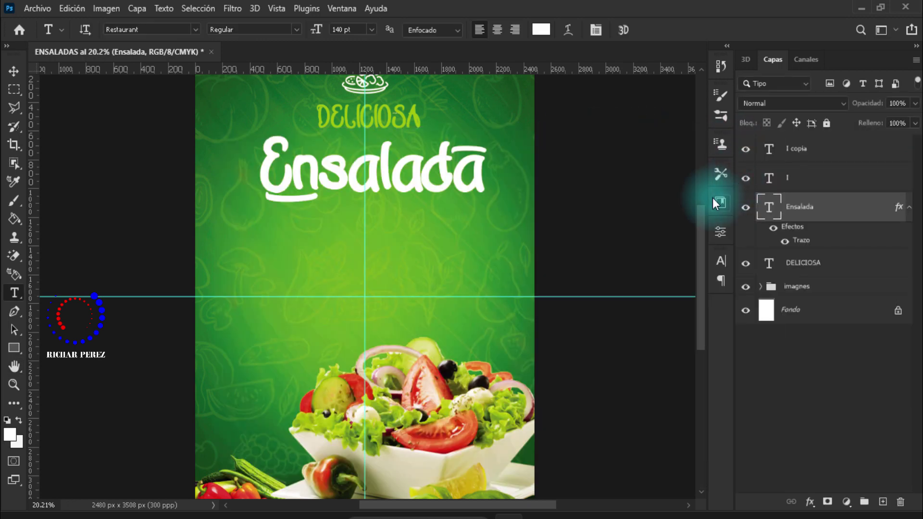
- Add a new empty layer, Capa 2, above the strokes and select it
left_click(834, 158)
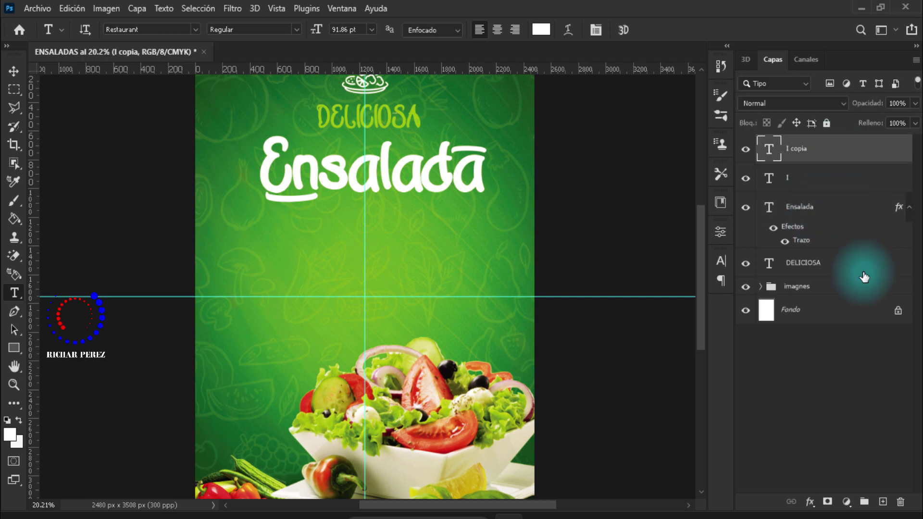
left_click(882, 502)
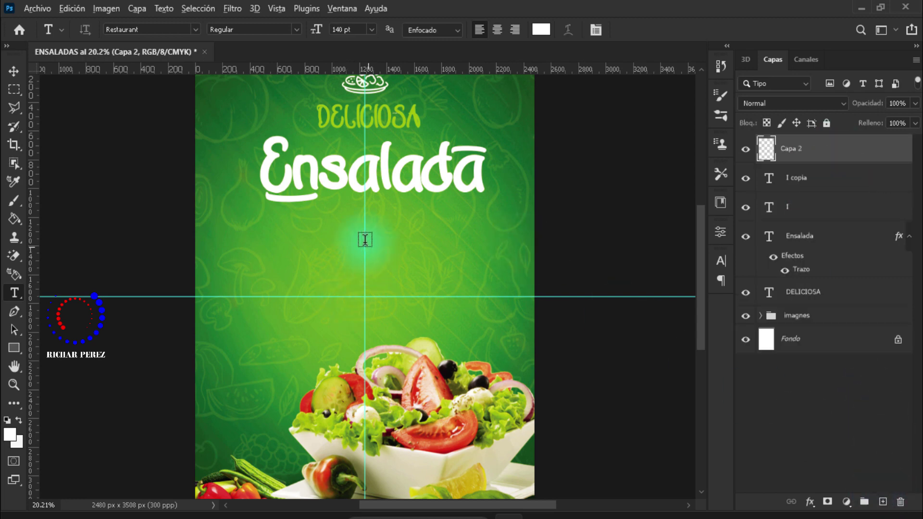
scroll(363, 241, "up", 1, "alt")
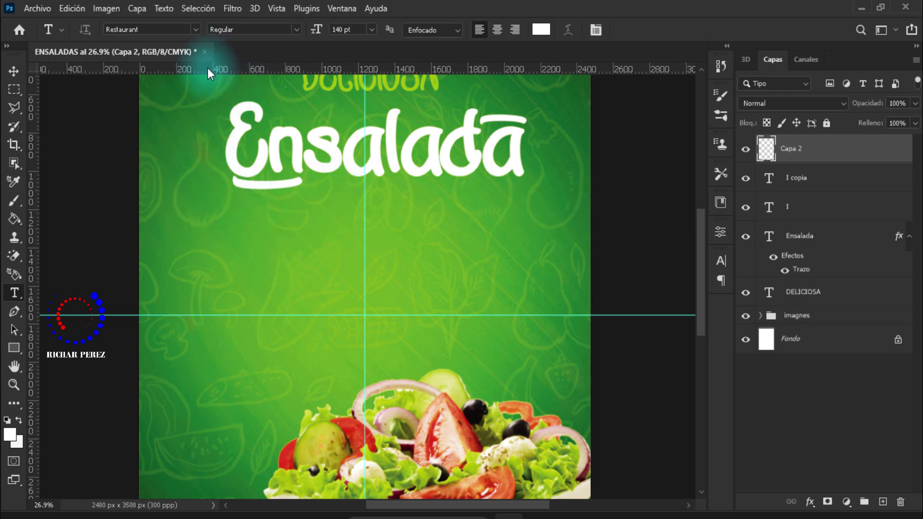
left_click(195, 30)
left_click(819, 138)
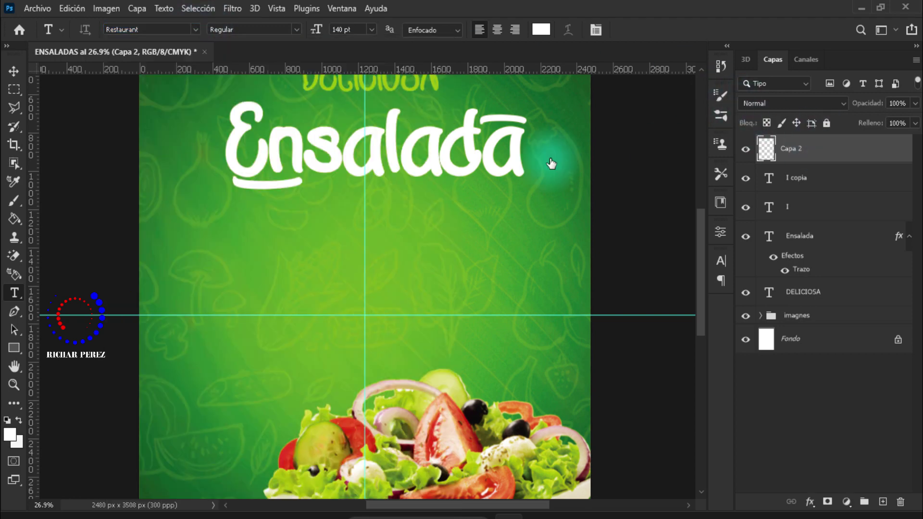
left_click_drag(227, 197, 481, 259)
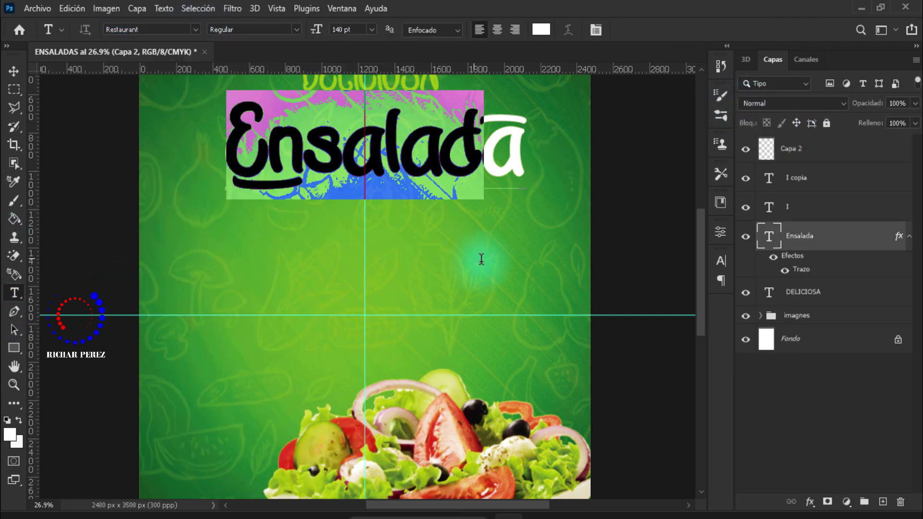
left_click(812, 174)
left_click(806, 159)
- Draw a mid-poster paragraph text box set in Dosis 12 pt
mouse_move(210, 268)
left_mouse_down()
mouse_move(532, 307)
mouse_move(509, 306)
left_mouse_up()
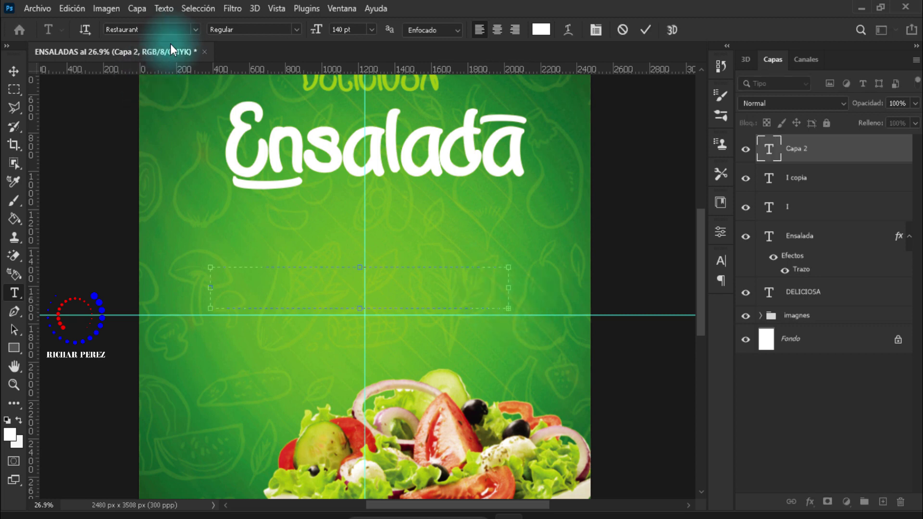
left_click(191, 27)
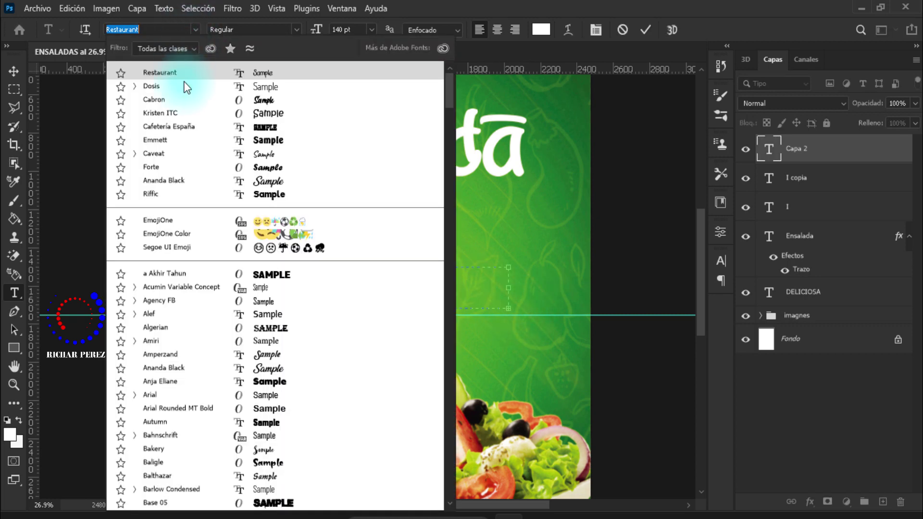
left_click(169, 91)
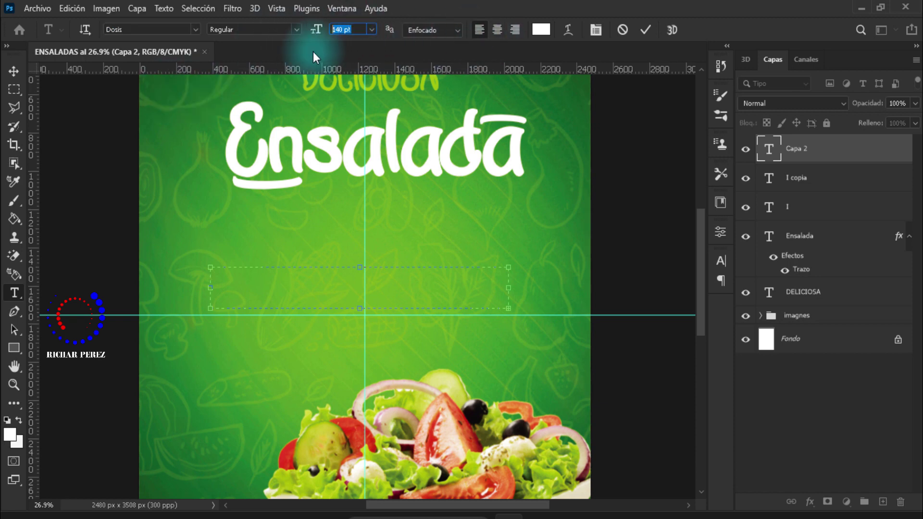
type("12")
key("Return")
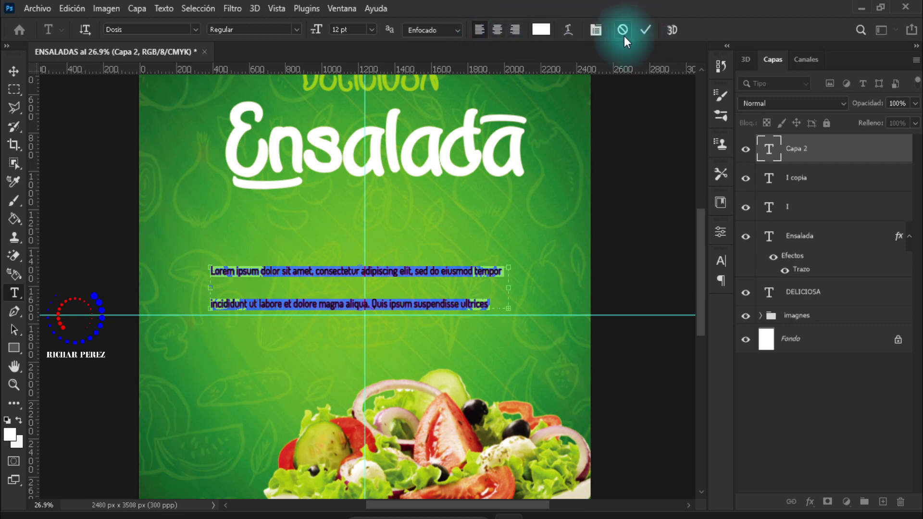
- Give the Lorem ipsum paragraph Auto leading, centre alignment and Faux Bold
left_click(596, 31)
left_click(578, 361)
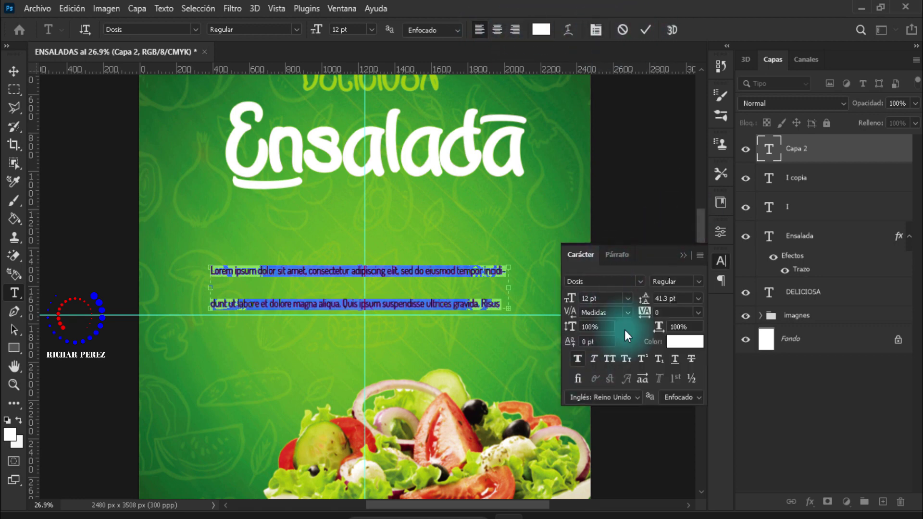
left_click(595, 33)
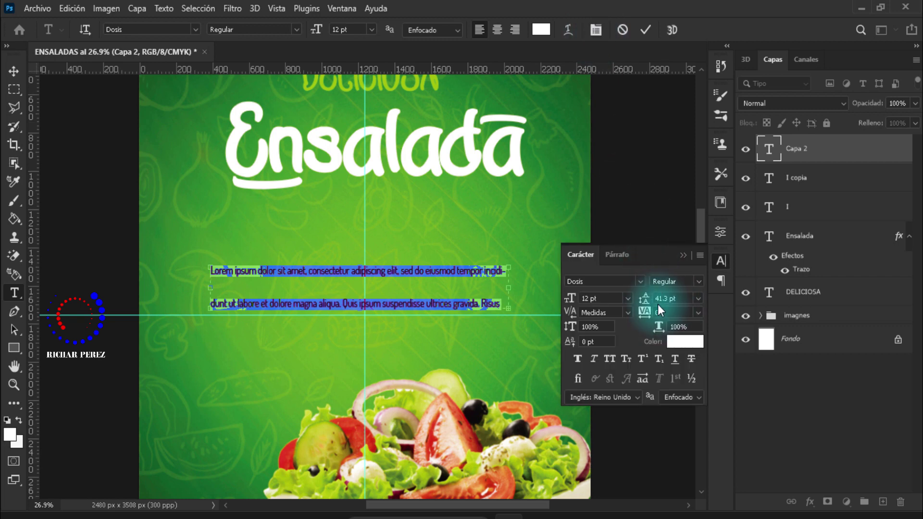
left_click(697, 299)
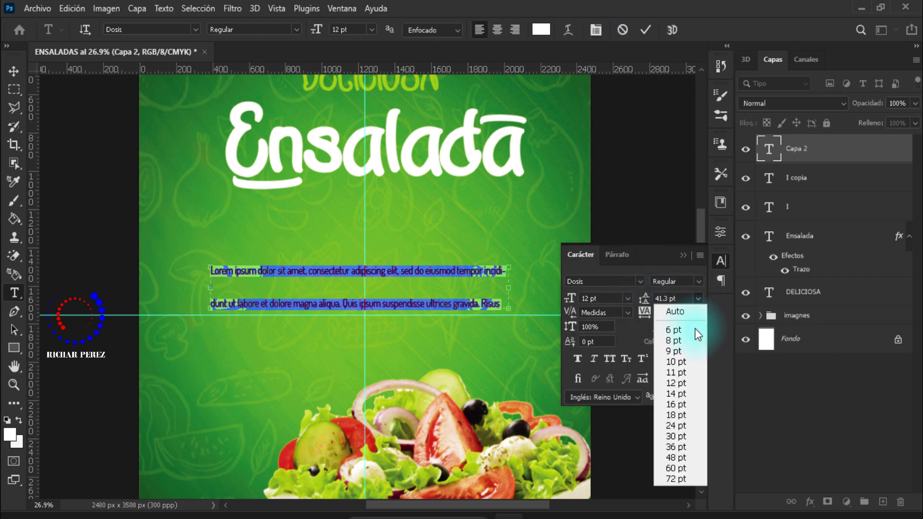
left_click(668, 312)
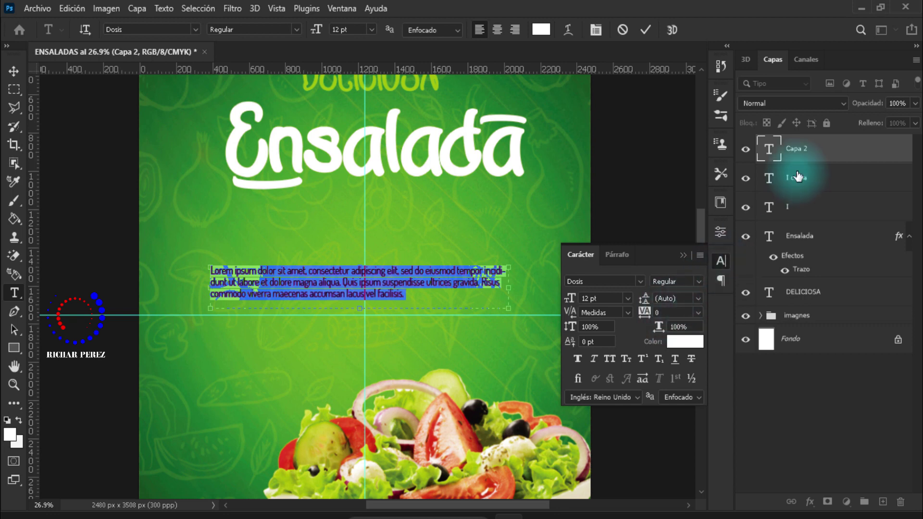
left_click(769, 149)
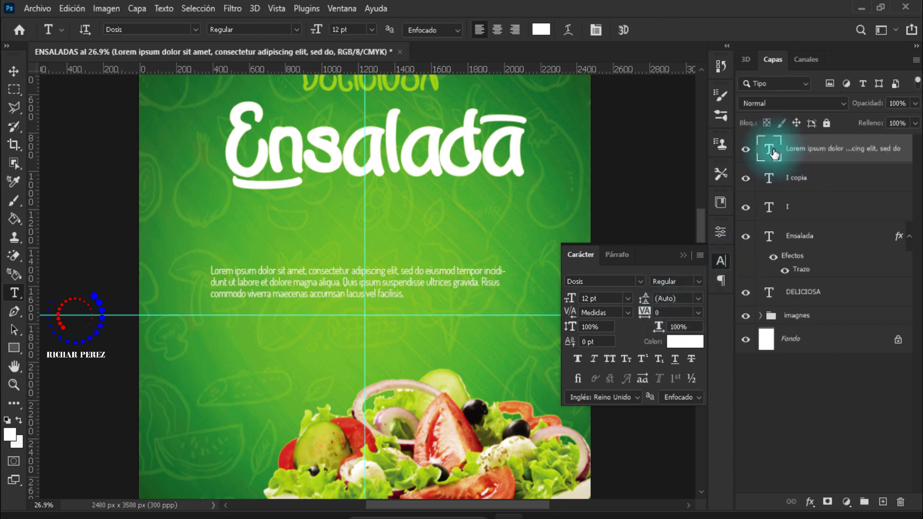
left_click(498, 30)
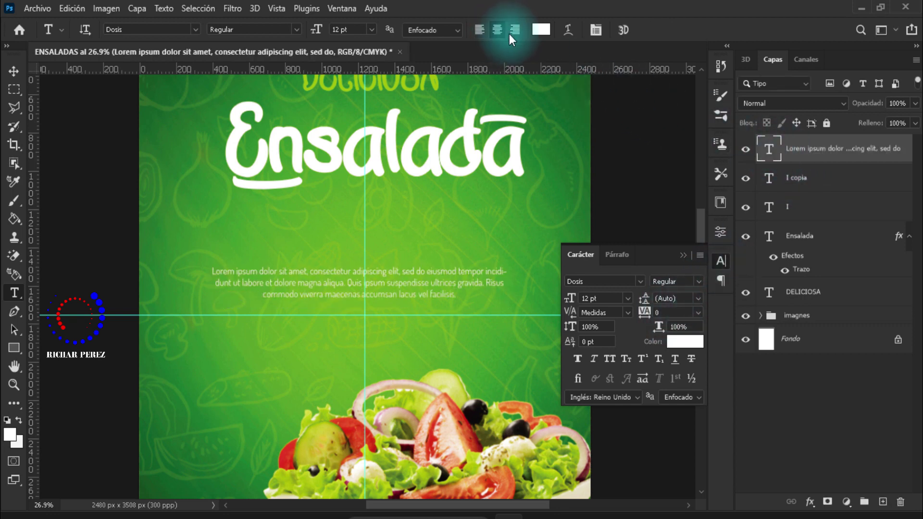
left_click(683, 256)
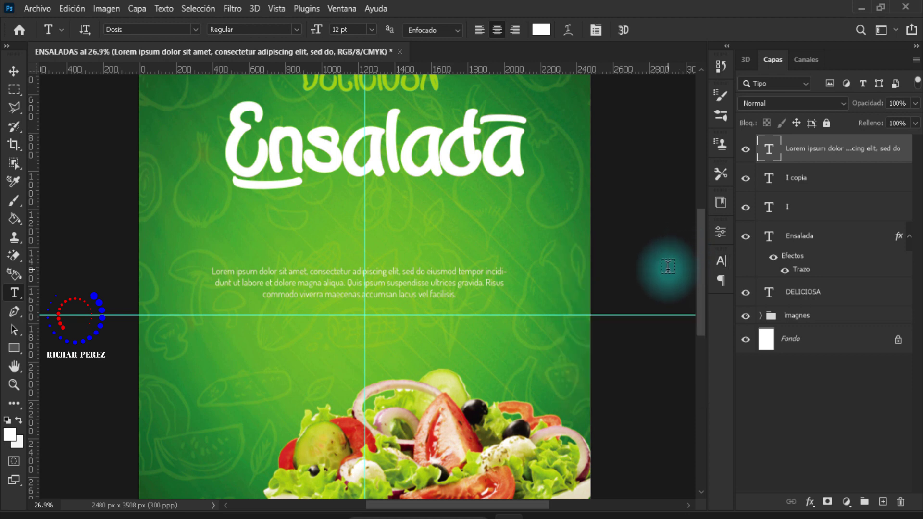
left_click(598, 31)
left_click(576, 356)
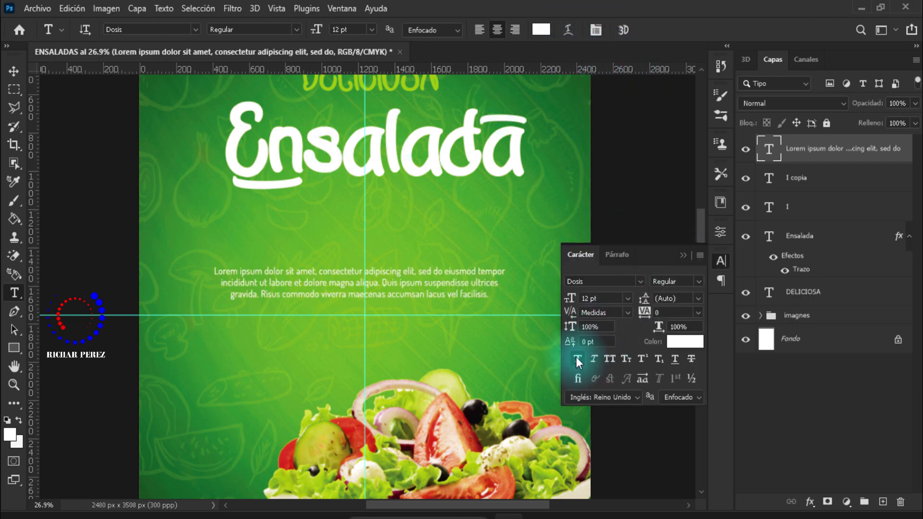
left_click(683, 256)
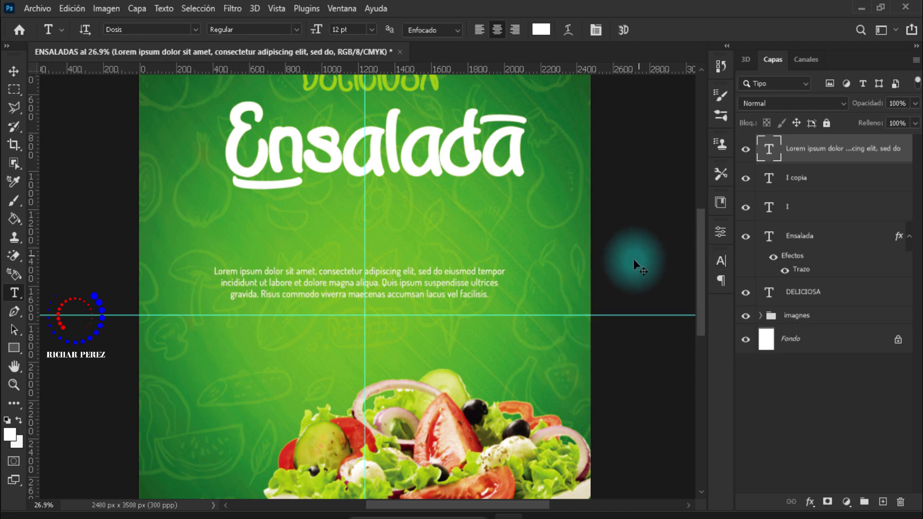
- Move the Lorem ipsum paragraph up under Ensalada and narrow it slightly from both sides
key("ctrl+t")
left_click_drag(449, 281, 467, 212)
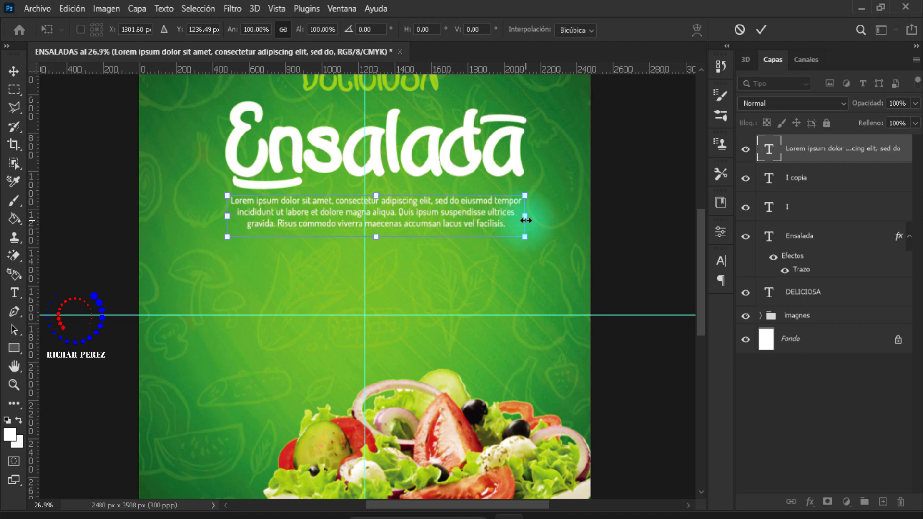
left_click_drag(524, 216, 521, 216)
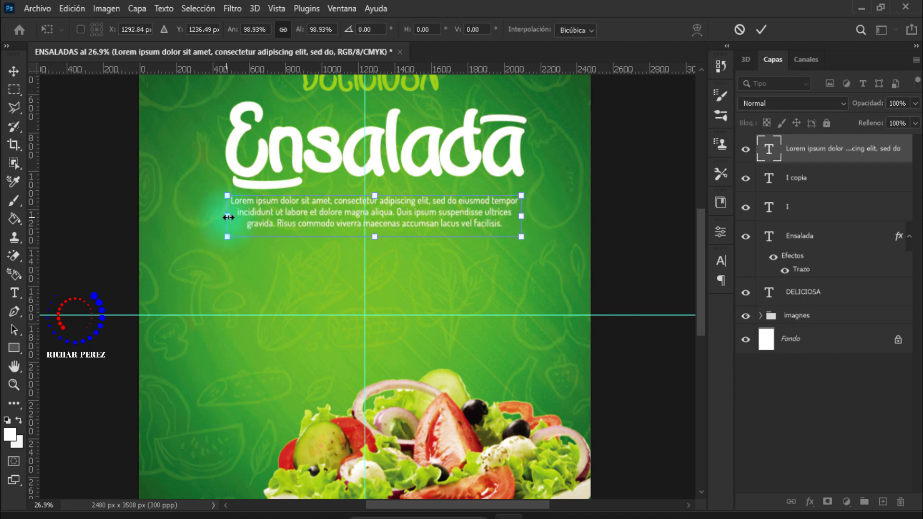
left_click_drag(228, 217, 229, 217)
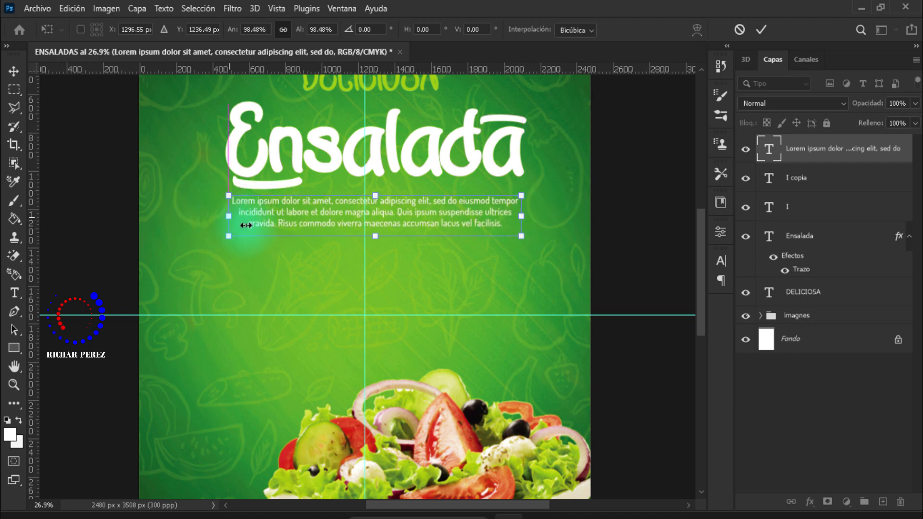
key("Return")
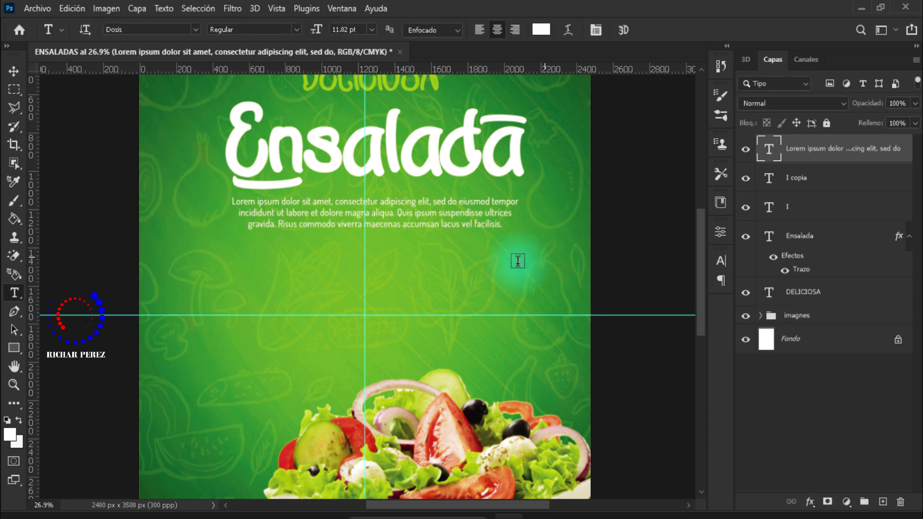
scroll(304, 260, "down", 1)
scroll(303, 262, "down", 1)
scroll(312, 252, "up", 1)
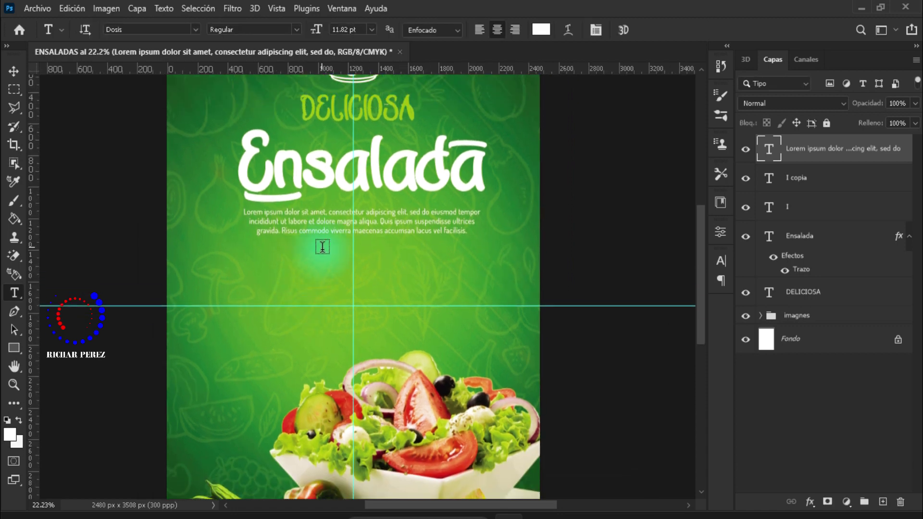
scroll(317, 246, "up", 1)
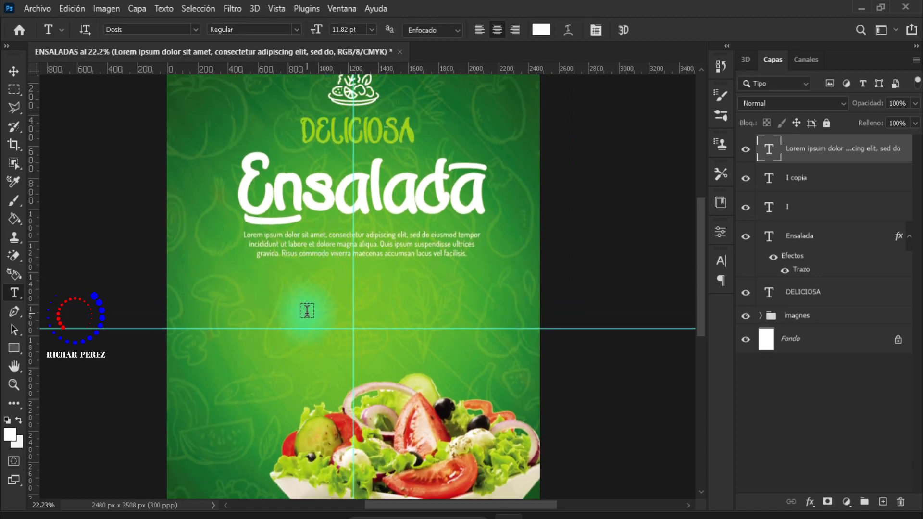
scroll(320, 312, "up", 1)
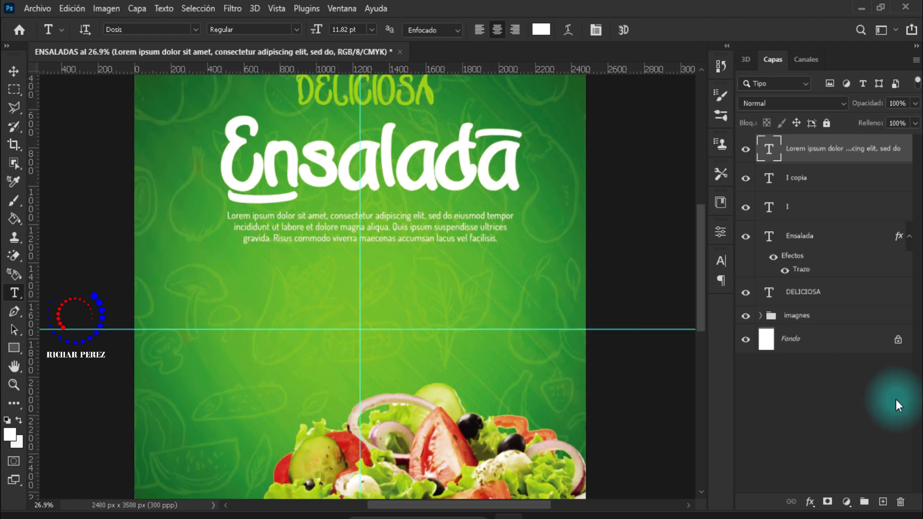
- Add a 'PIDELO YA' text line below the paragraph in Dosis SemiBold 27 pt
left_click(296, 297)
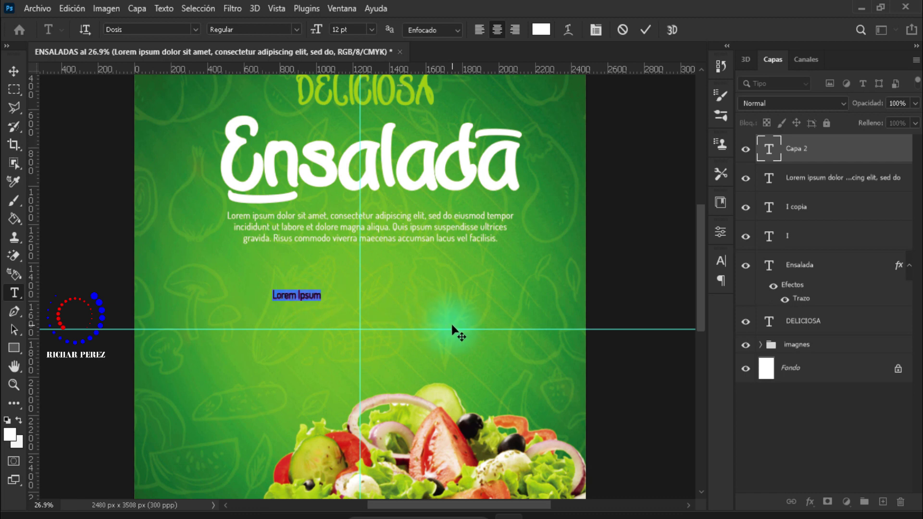
type("PIN")
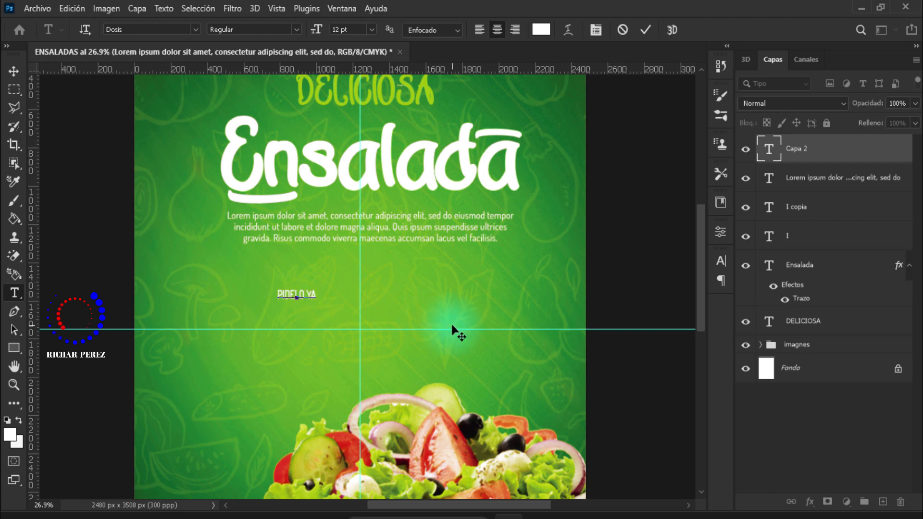
left_click(816, 150)
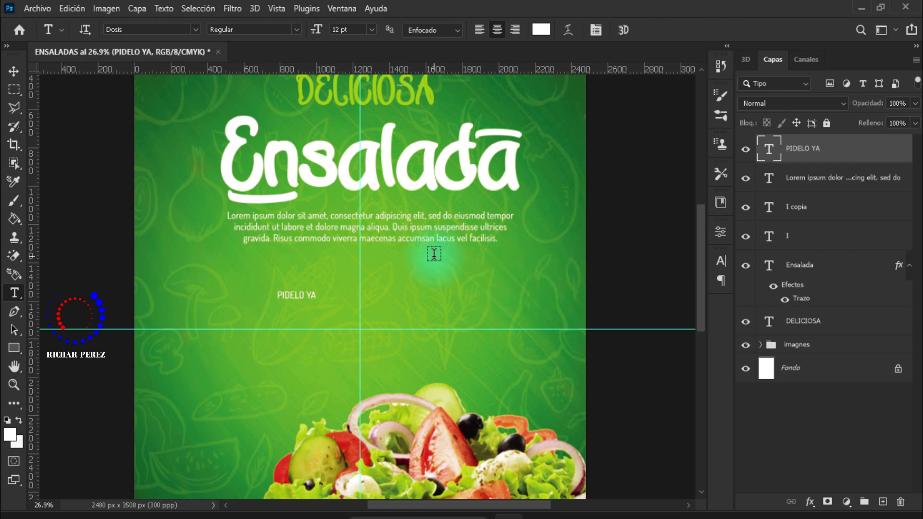
left_click(357, 29)
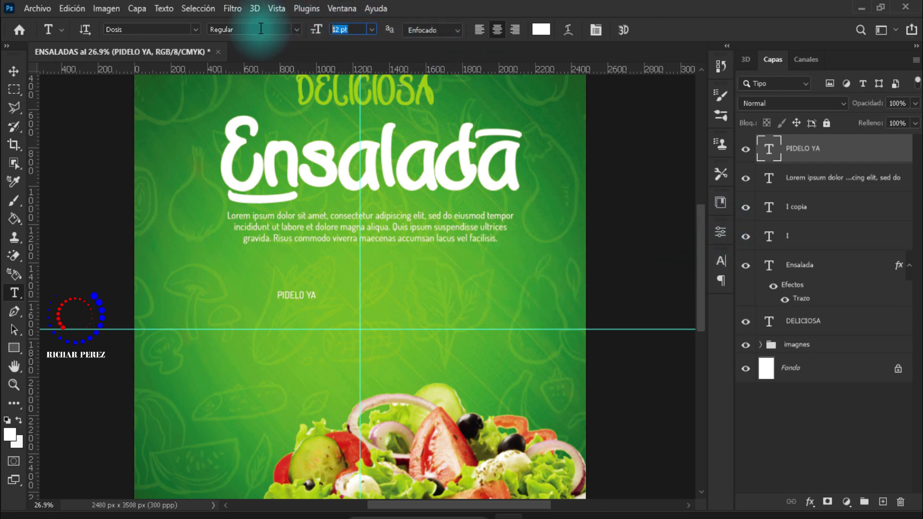
type("27")
key("Return")
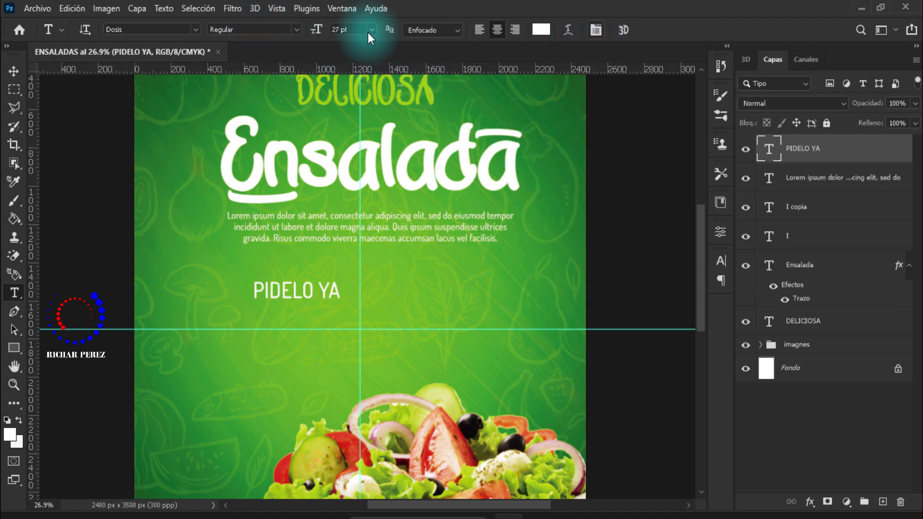
left_click(295, 30)
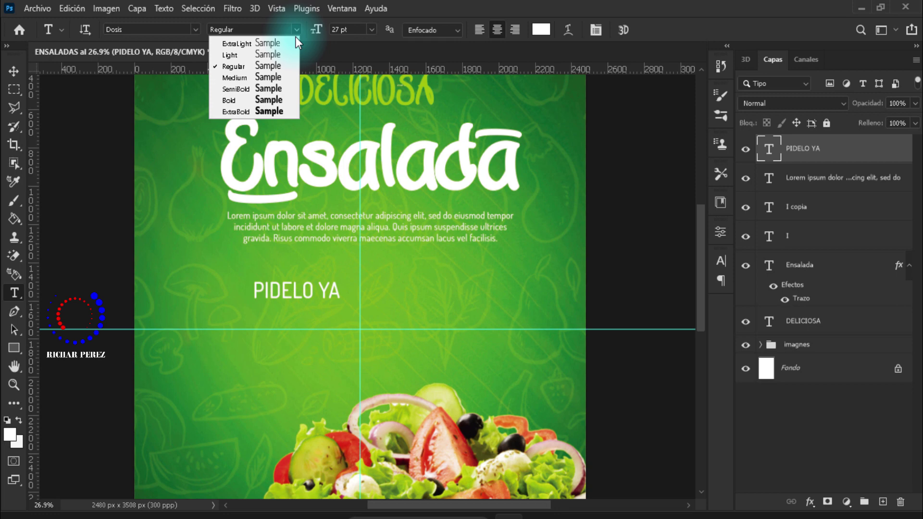
left_click(282, 96)
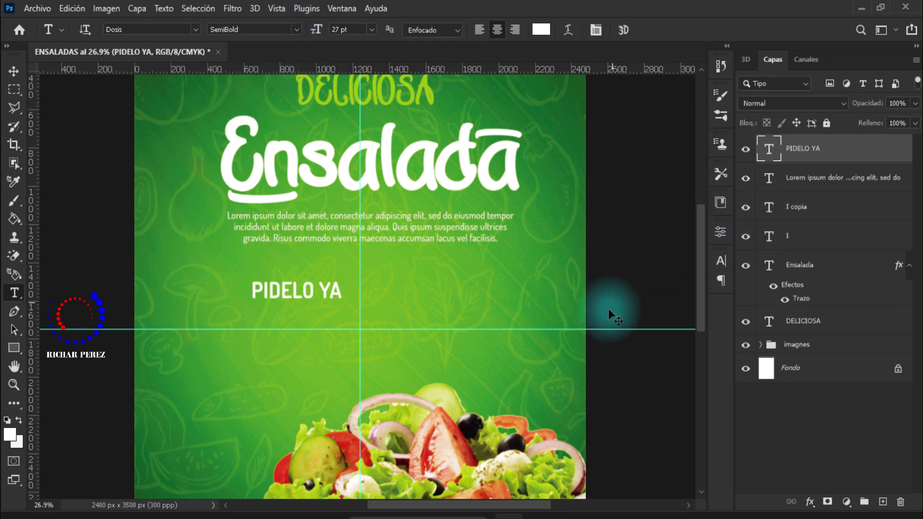
- Centre PIDELO YA on the vertical guide just beneath the paragraph
key("ctrl+t")
left_click_drag(303, 287, 362, 279)
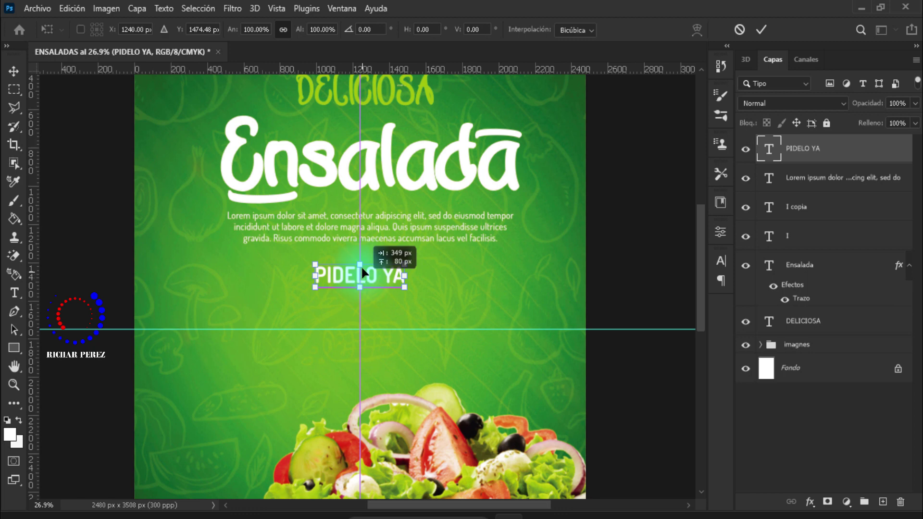
left_click_drag(362, 272, 361, 262)
key("Down")
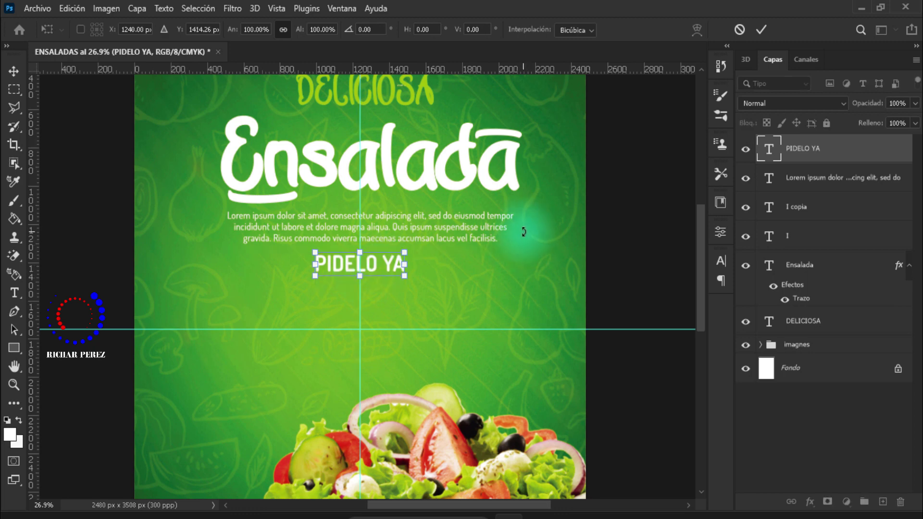
key("Return")
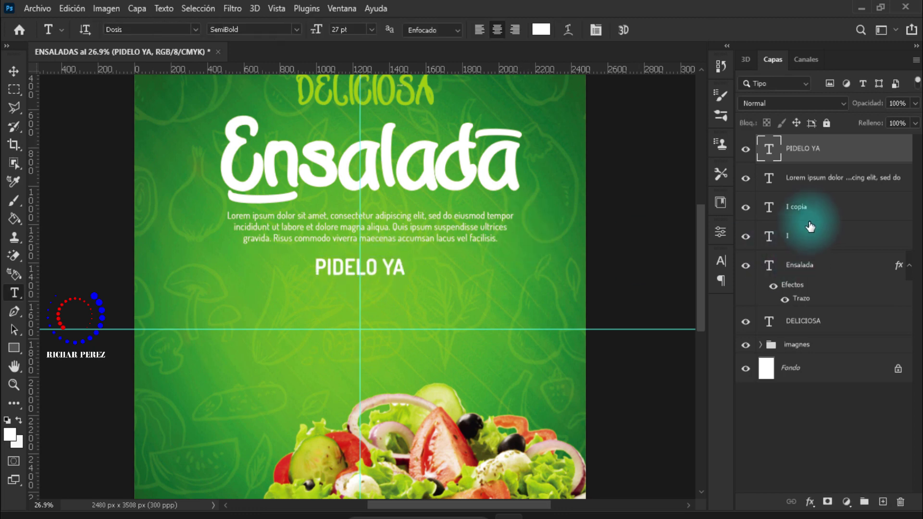
left_click(827, 176)
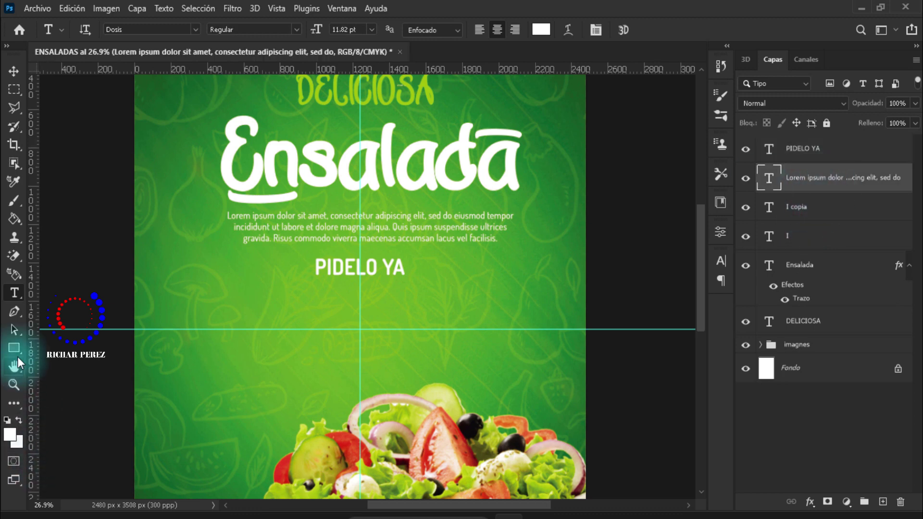
- Draw a rectangle around PIDELO YA filled with dark green #306117
right_click(14, 347)
left_click(77, 362)
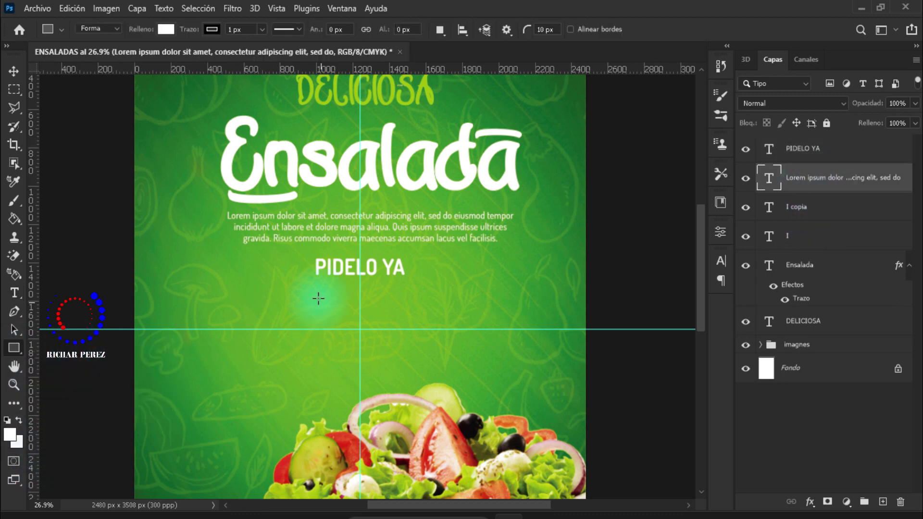
left_click_drag(309, 255, 414, 283)
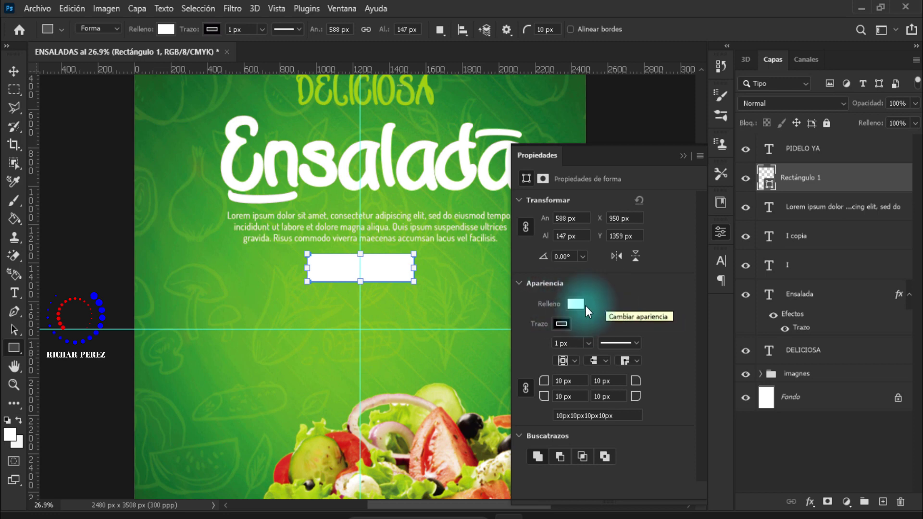
left_click(575, 304)
left_click(696, 296)
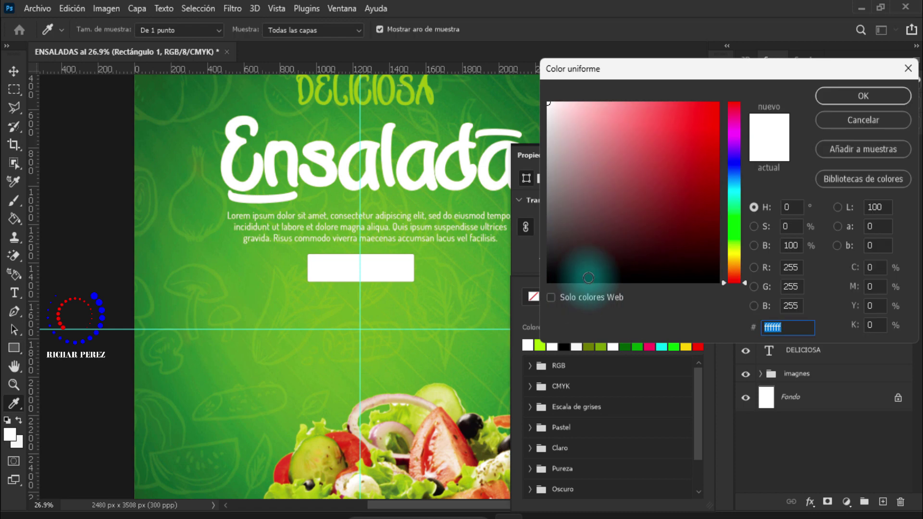
type("306")
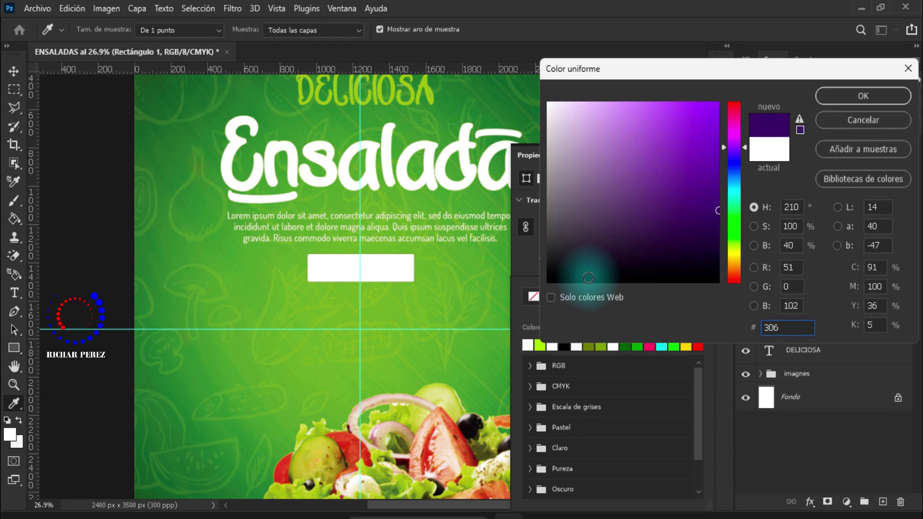
type("117")
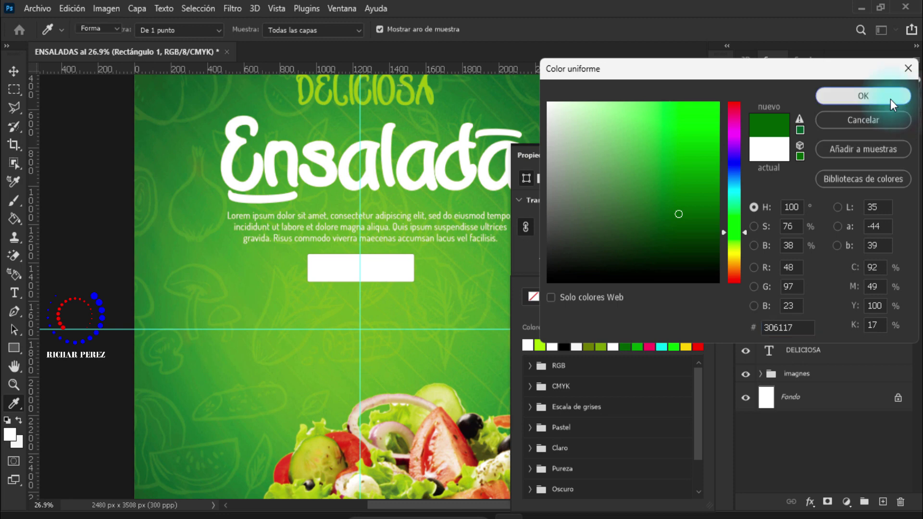
left_click(890, 99)
- Remove the green rectangle's outline (0 px) and round its corners fully into a pill
left_click(213, 28)
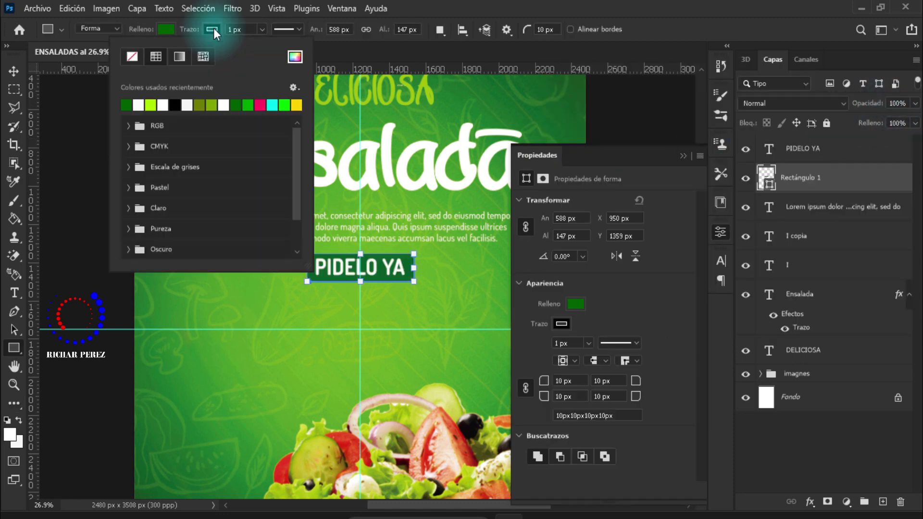
left_click(132, 56)
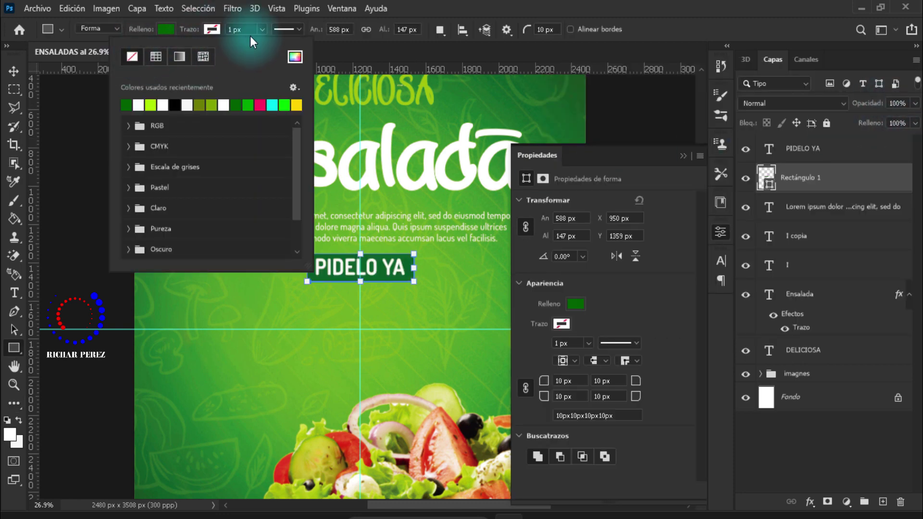
left_click(262, 28)
left_click_drag(258, 45, 253, 46)
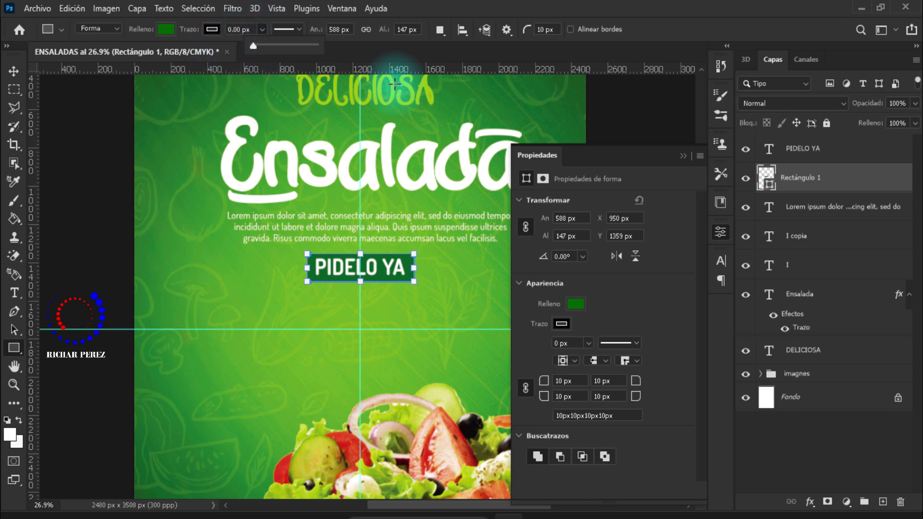
left_click(683, 156)
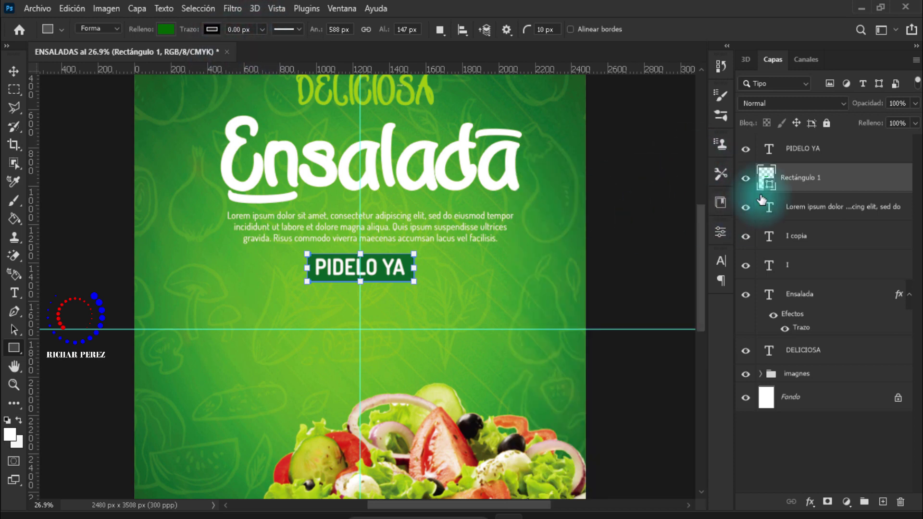
left_click(720, 234)
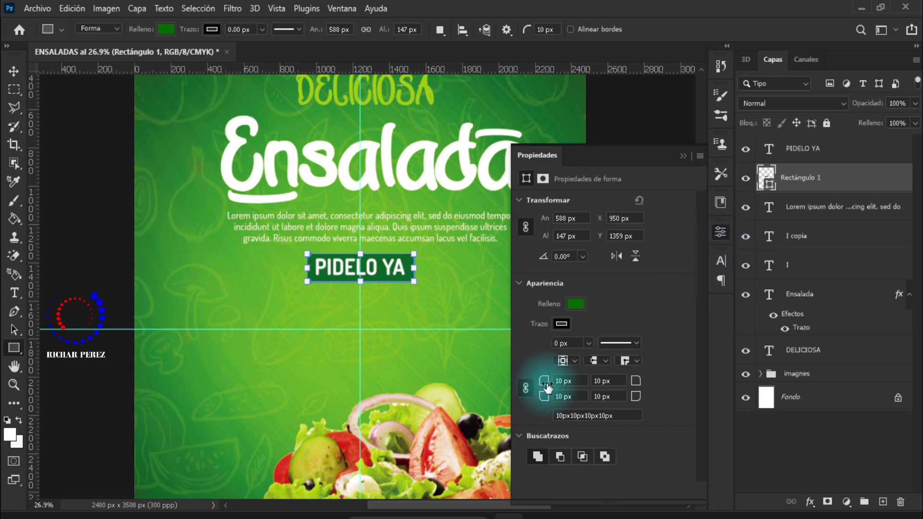
left_click_drag(543, 388, 620, 387)
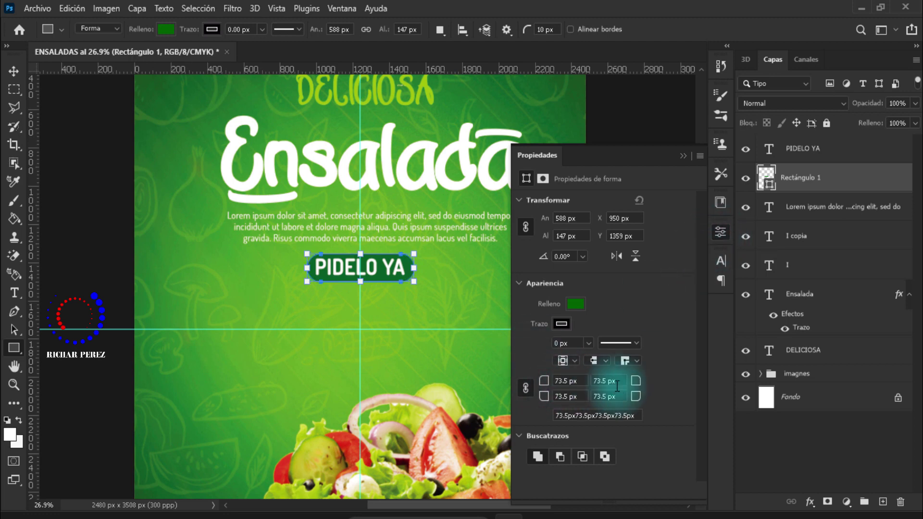
left_click(682, 155)
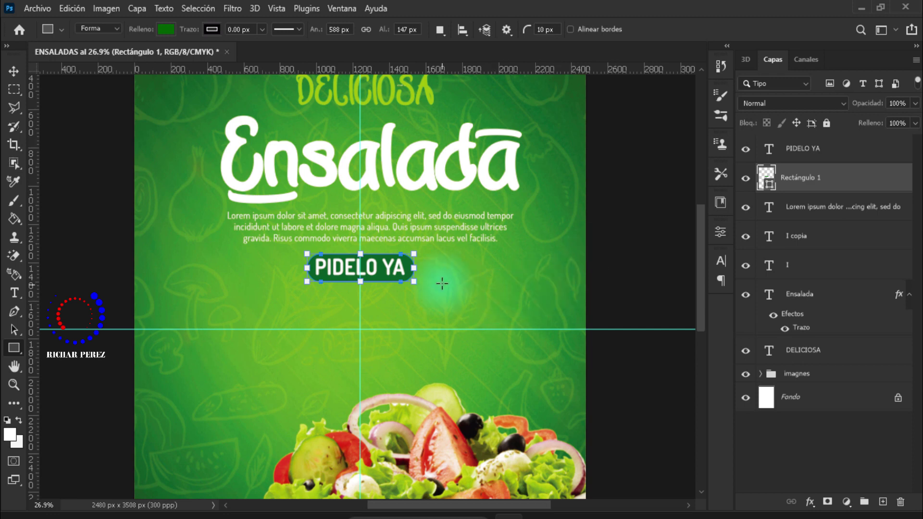
- Resize the green label to about 589 × 147 px
left_click_drag(412, 268, 429, 278)
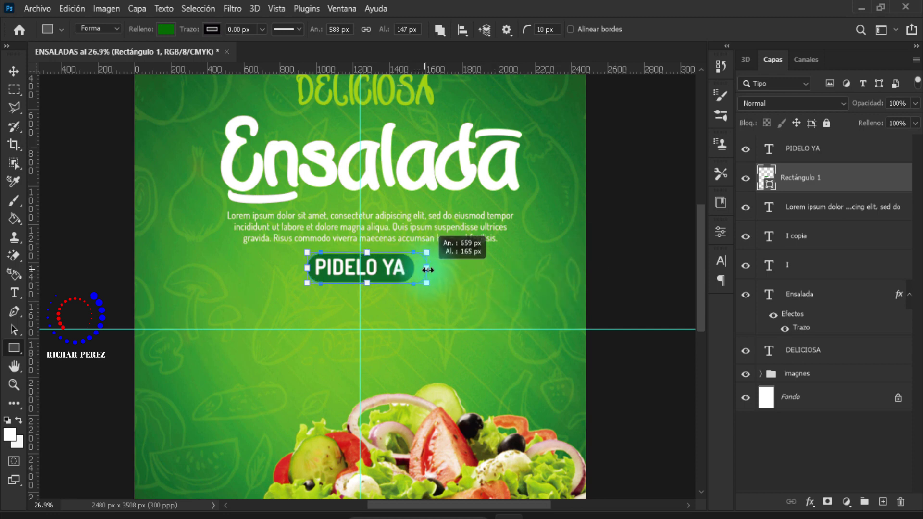
scroll(370, 283, "up", 3)
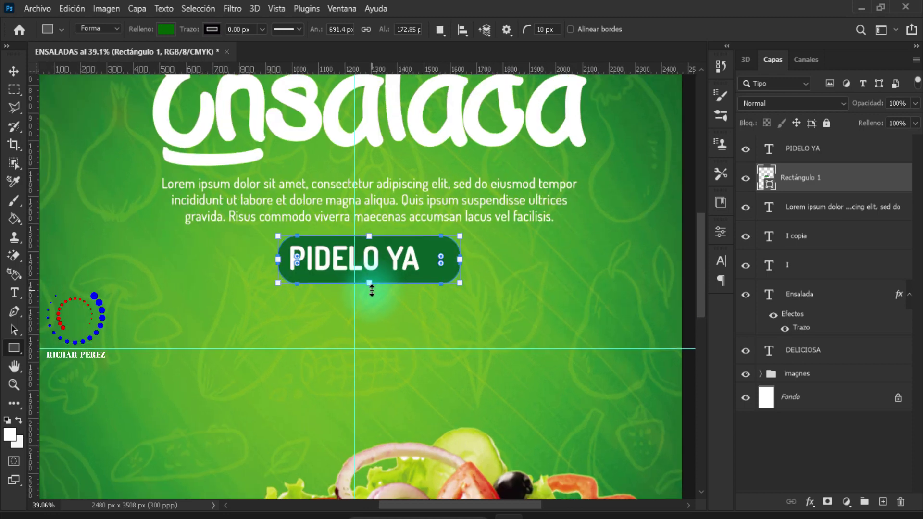
left_click_drag(372, 283, 369, 275)
mouse_move(278, 260)
left_mouse_down()
mouse_move(292, 256)
mouse_move(278, 257)
left_mouse_up()
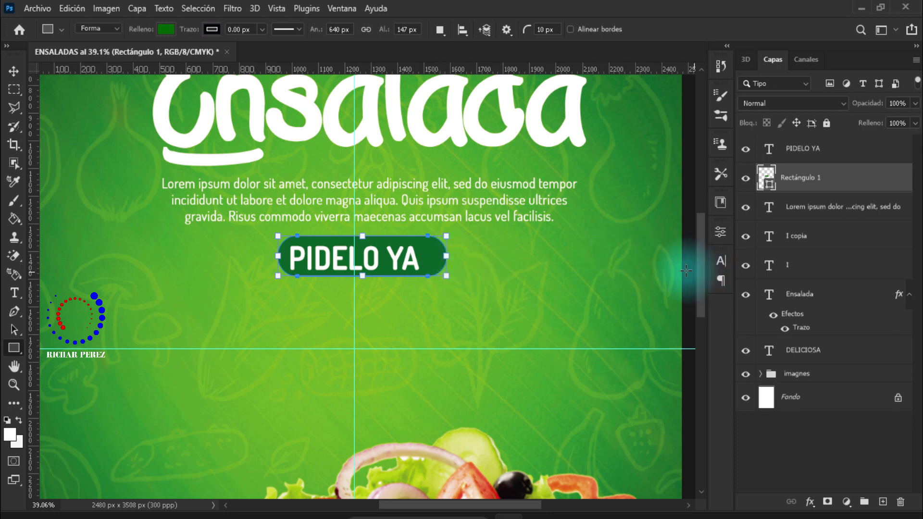
- Nudge the green label left and down so it sits centred on the guide behind PIDELO YA
key("ctrl+t")
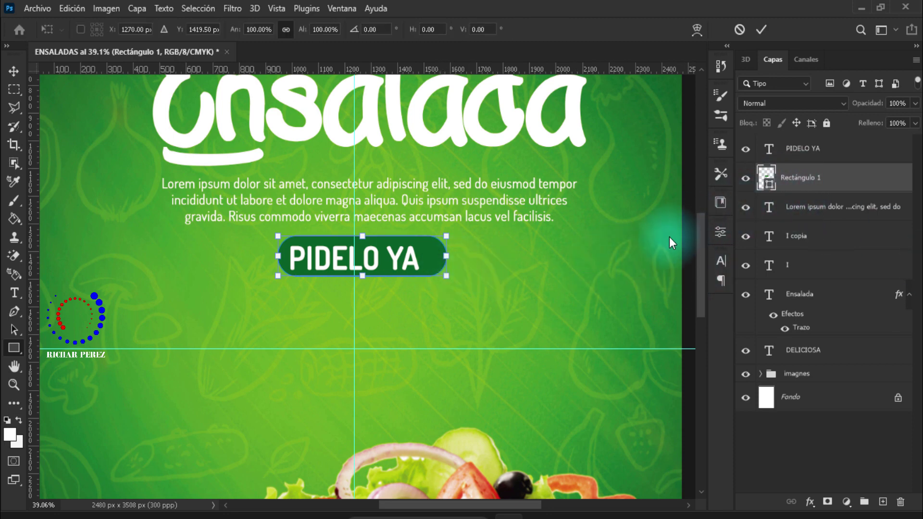
key("Left")
key("Left")
key("Left")
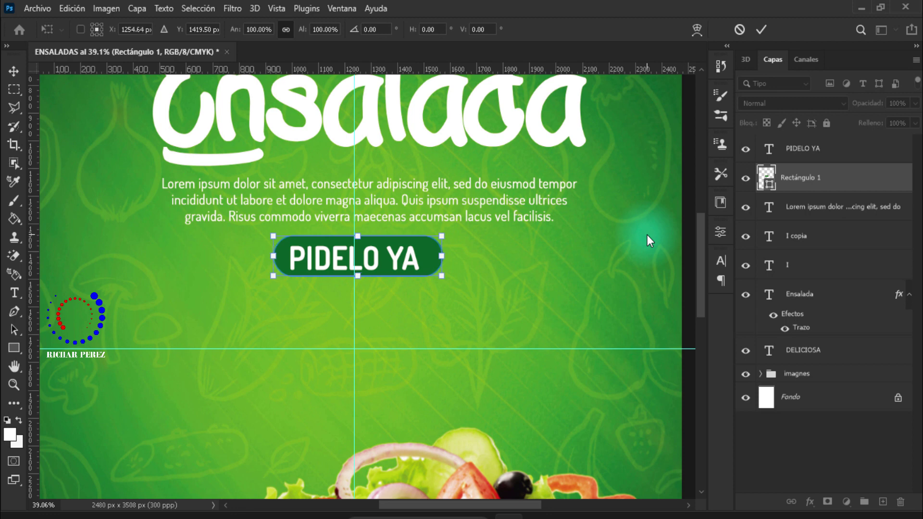
key("Left")
key("Left")
key("Left")
key("Down")
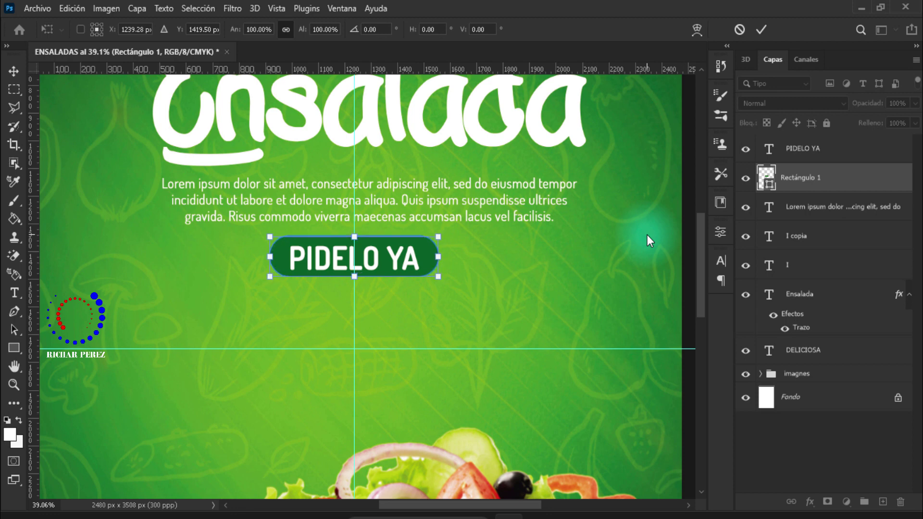
key("Down")
key("Down")
key("Down")
key("Return")
key("u")
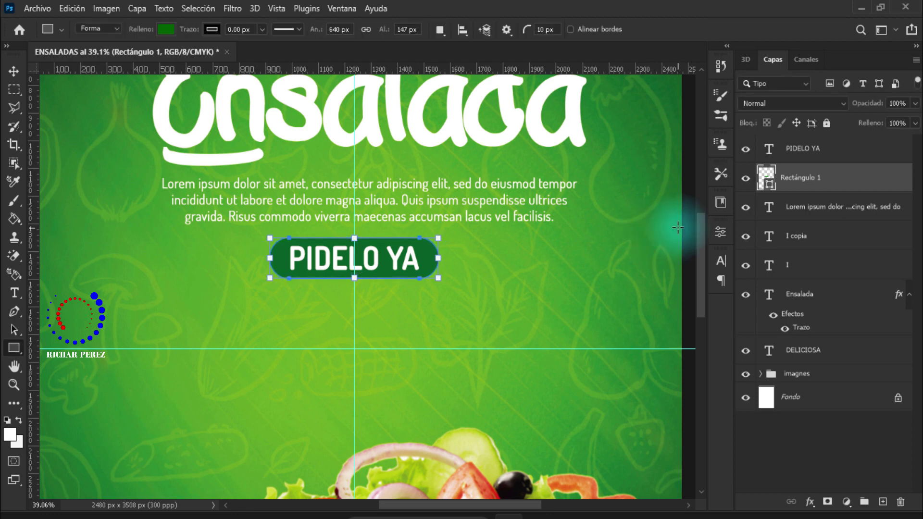
key("Return")
key("ctrl+0")
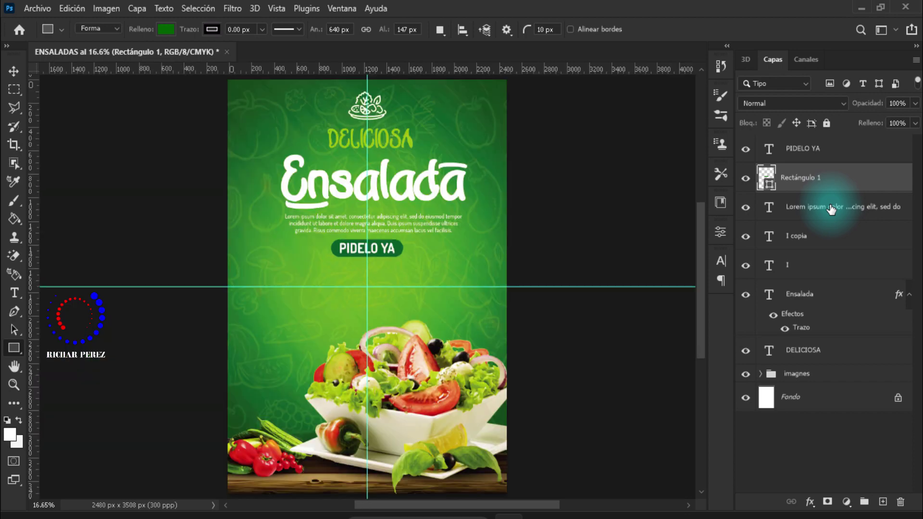
scroll(465, 324, "up", 2)
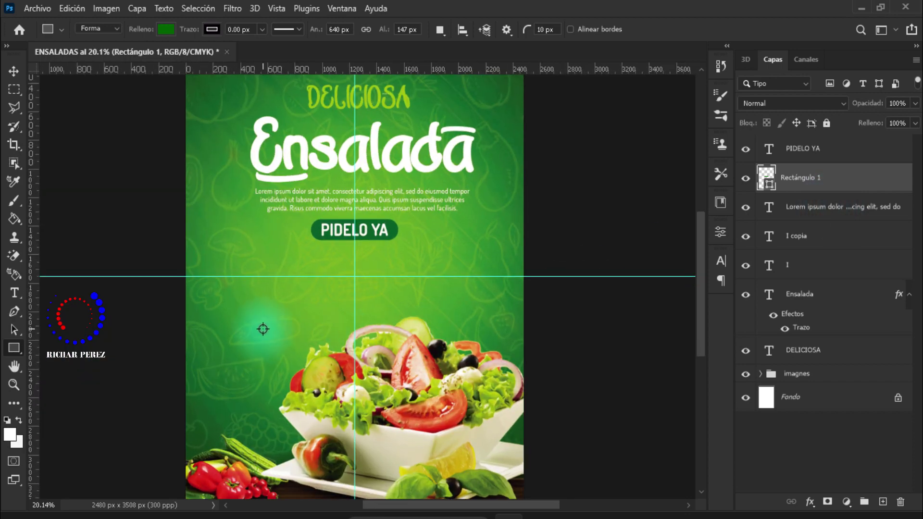
scroll(261, 329, "up", 1)
left_click(859, 151)
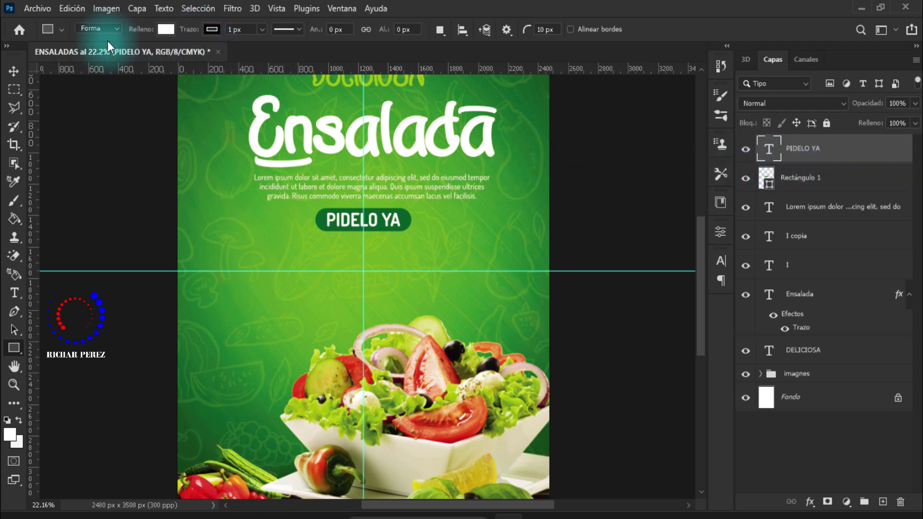
- Place the nube-de-pensamiento cloud image from MATERIALES as an embedded layer
left_click(37, 8)
left_click(119, 303)
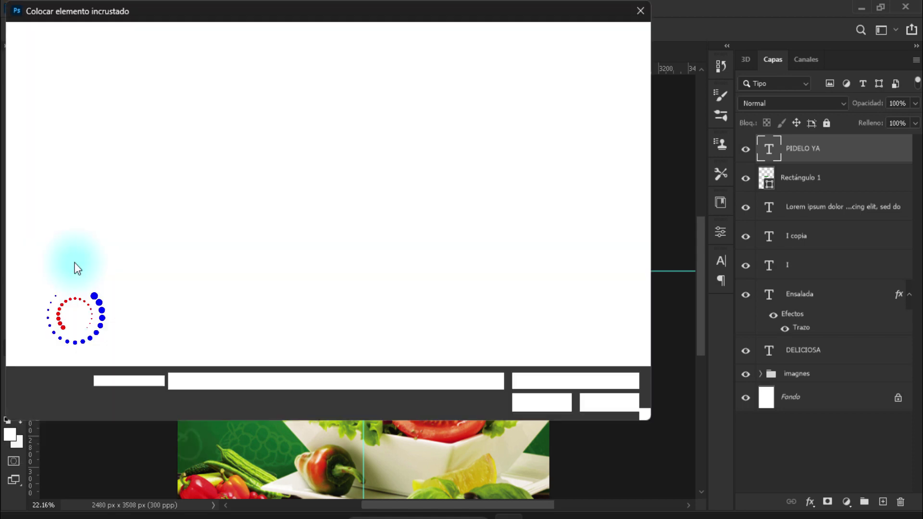
left_click(383, 140)
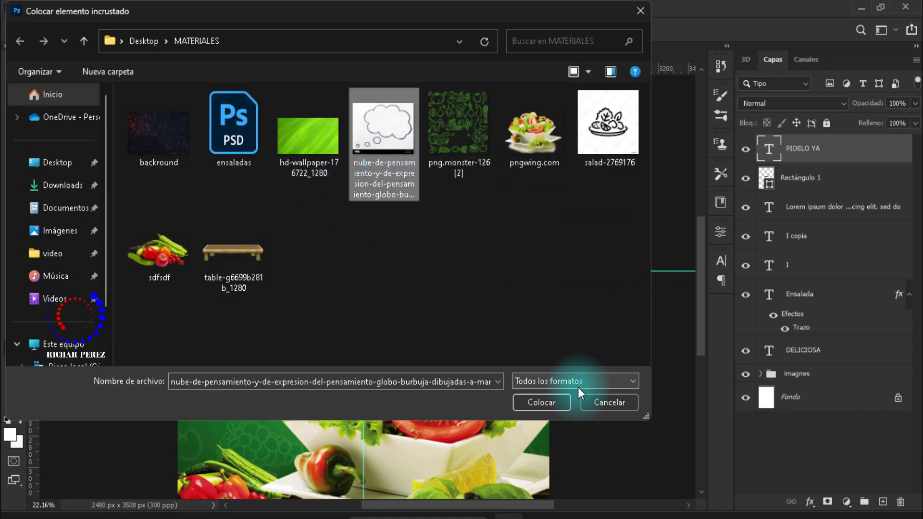
left_click(542, 403)
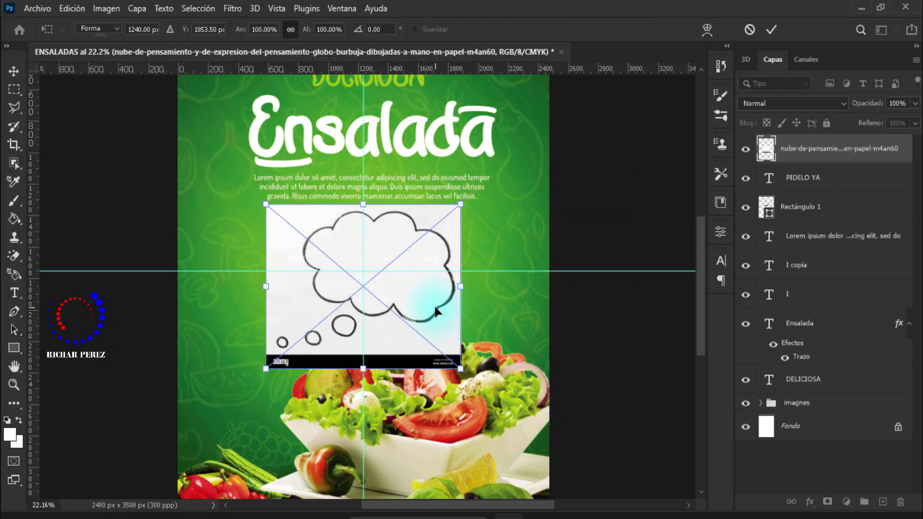
key("Return")
scroll(379, 286, "up", 3)
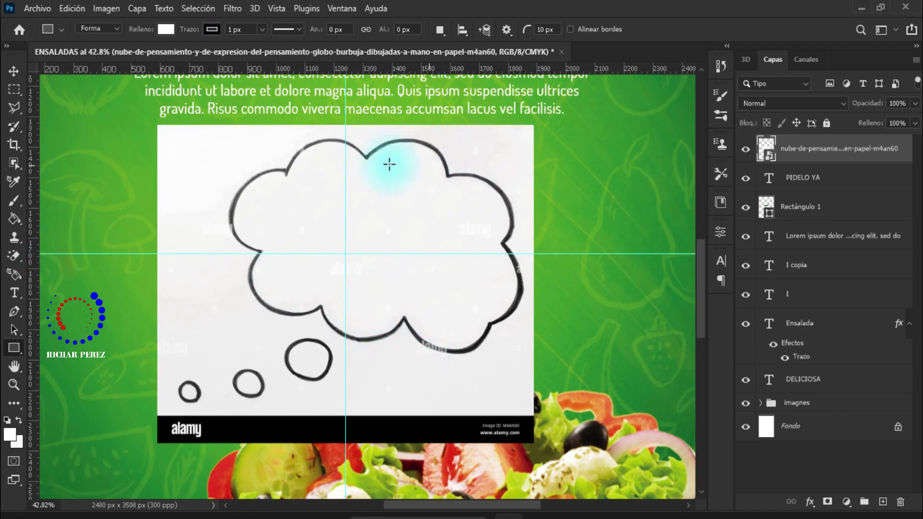
- Rasterize the cloud and Magic Erase its white background and bubble interiors
left_click(15, 253)
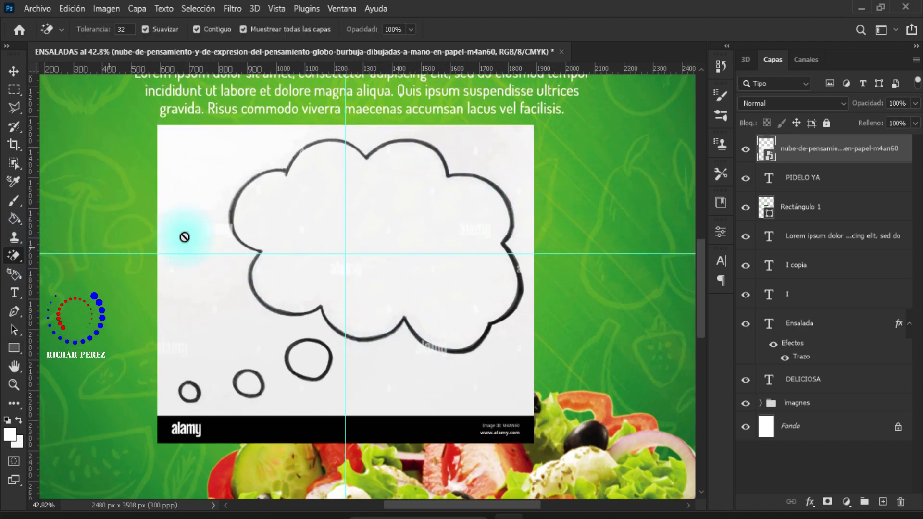
left_click(305, 215)
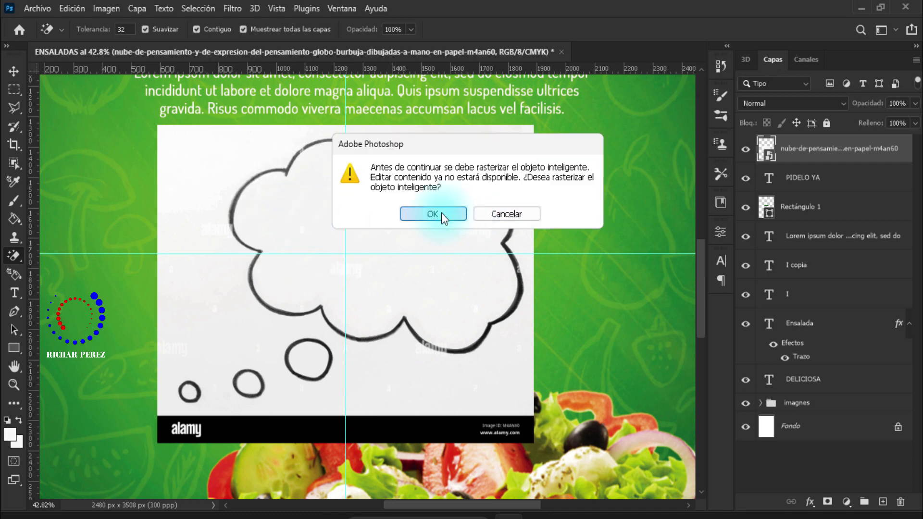
left_click(436, 217)
left_click(312, 220)
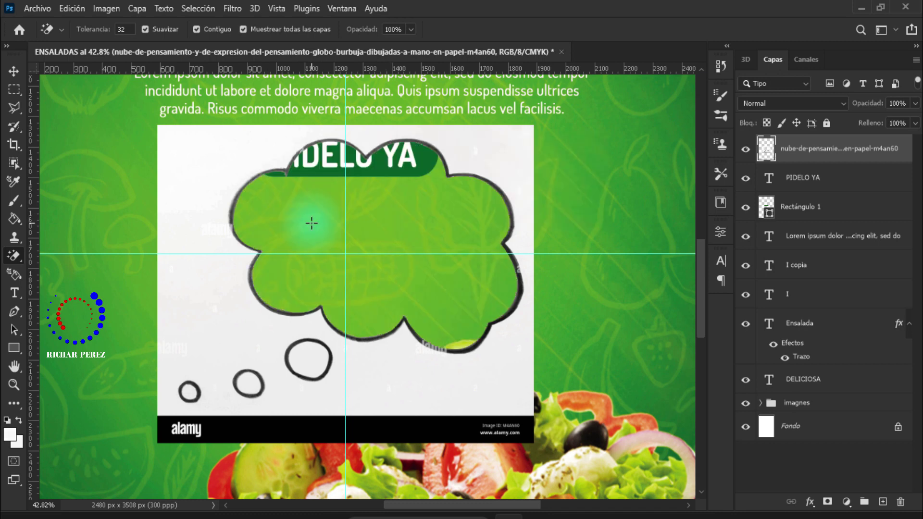
left_click(239, 330)
left_click(298, 371)
left_click(247, 382)
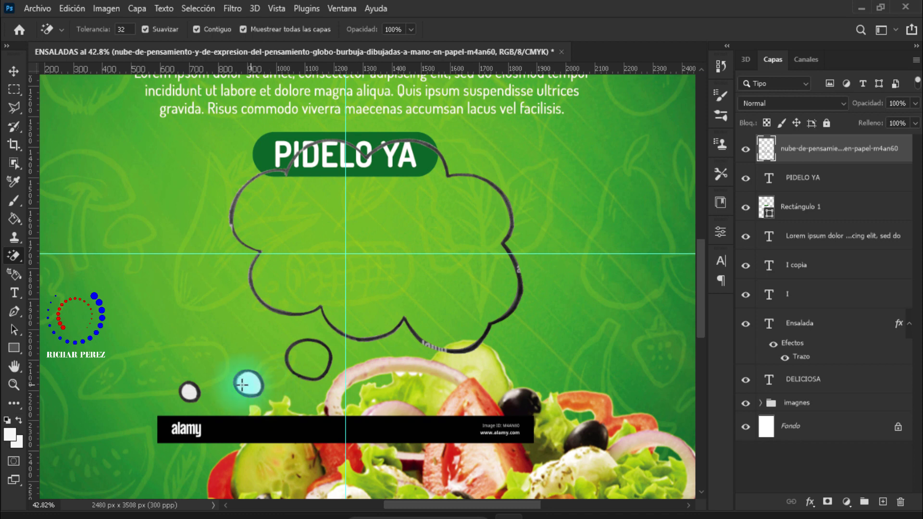
left_click(189, 392)
- Erase the black alamy watermark strip below the cloud with a large Eraser brush
right_click(14, 255)
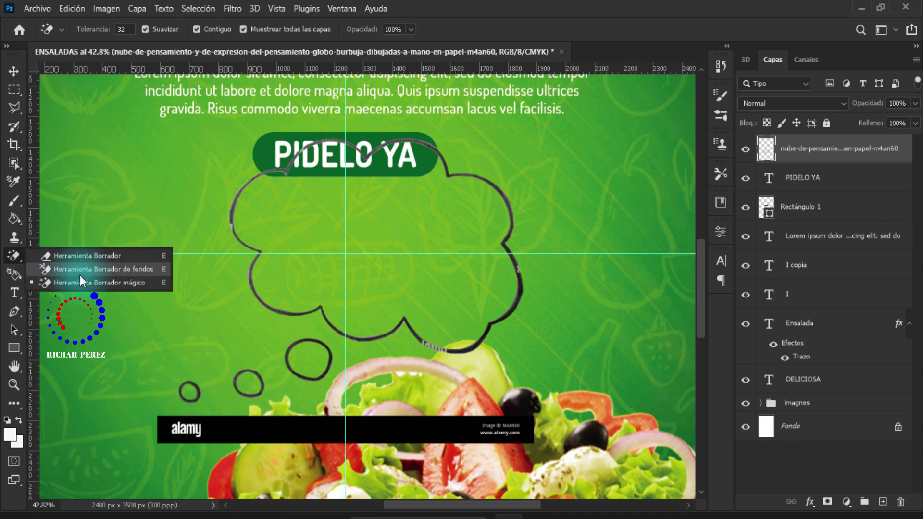
left_click(72, 267)
mouse_move(522, 402)
left_mouse_down()
mouse_move(533, 433)
mouse_move(165, 443)
left_mouse_up()
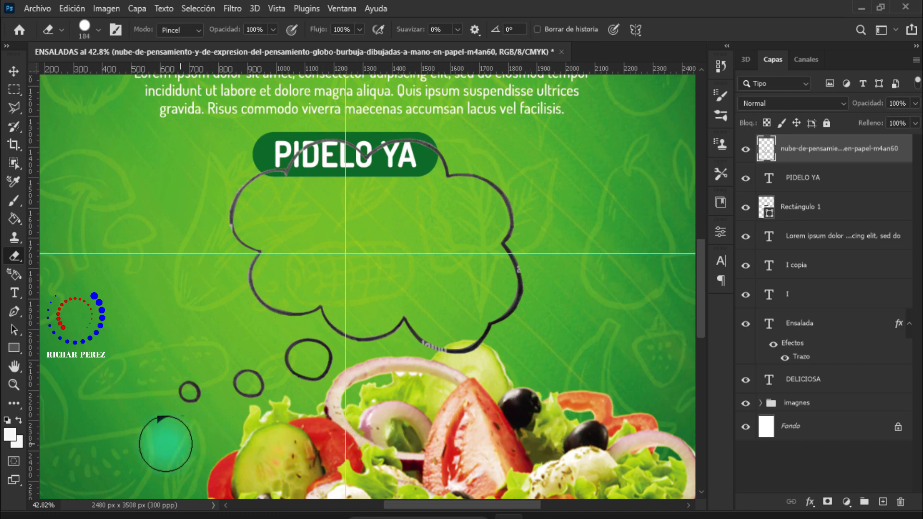
left_click_drag(505, 422, 488, 423)
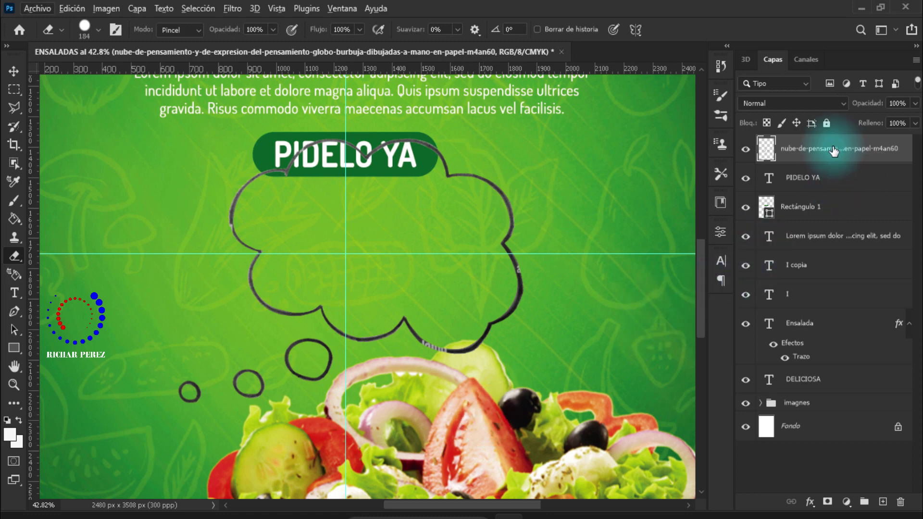
- Rename the cloud layer to nubes
double_click(825, 148)
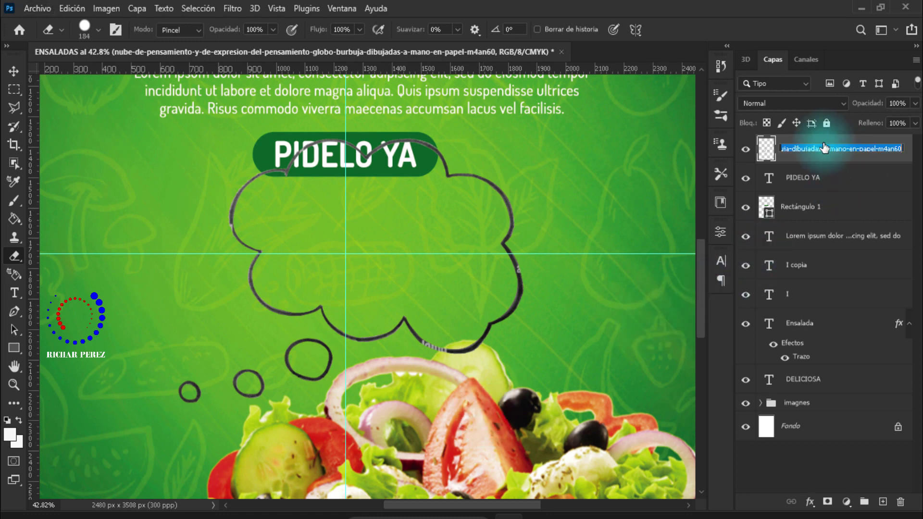
type("nubes")
key("Return")
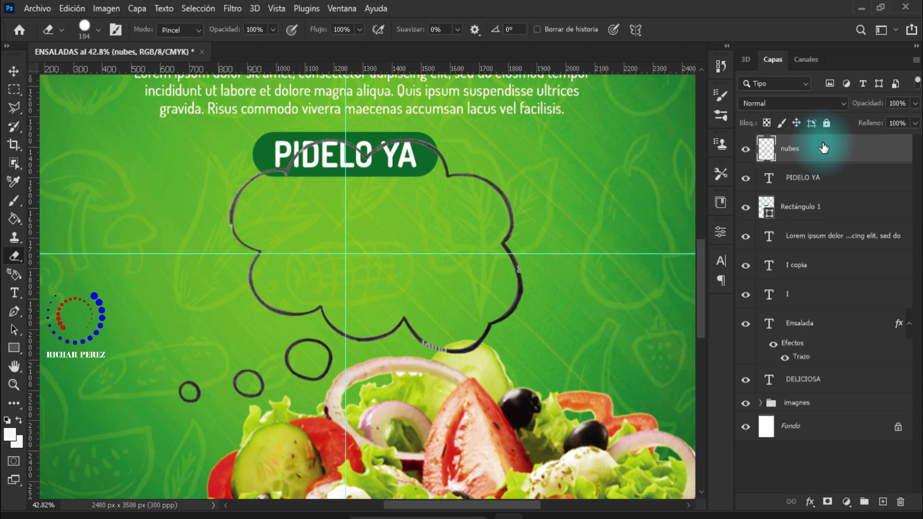
- Add a Hue/Saturation adjustment with Lightness +100 so the cloud outlines turn white
left_click(846, 502)
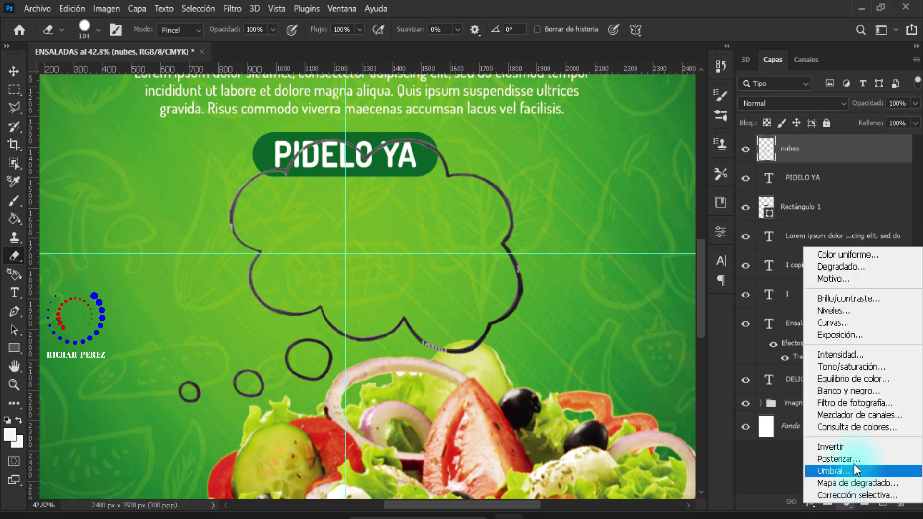
left_click(851, 368)
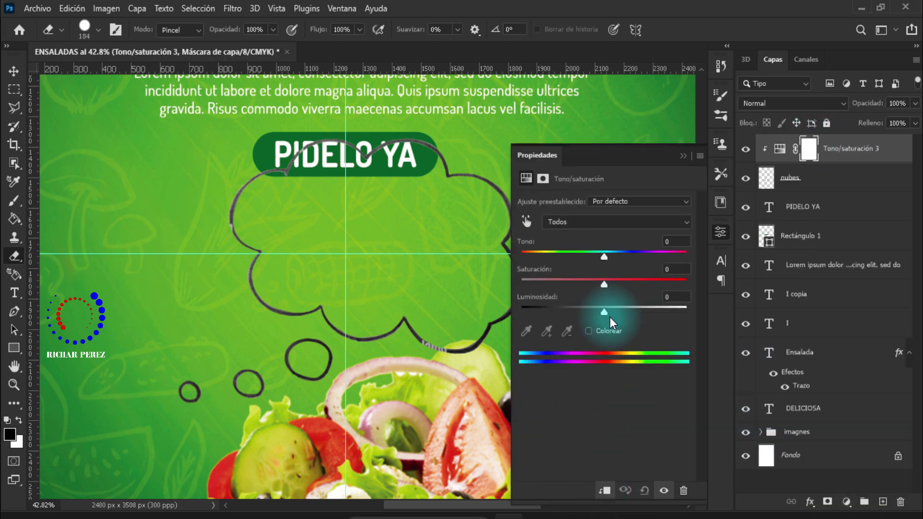
left_click_drag(606, 314, 688, 311)
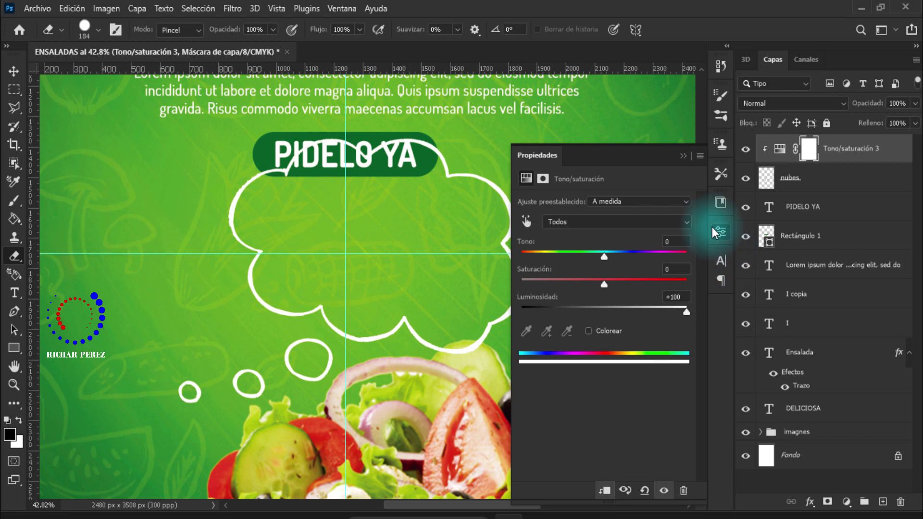
left_click(686, 155)
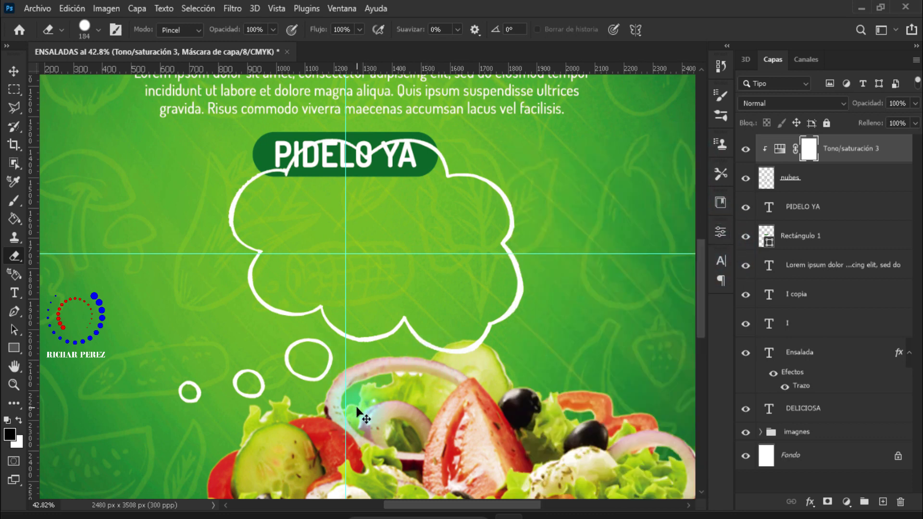
- Select the nubes layer and start a free transform on the cloud
key("ctrl+t")
left_click(447, 203)
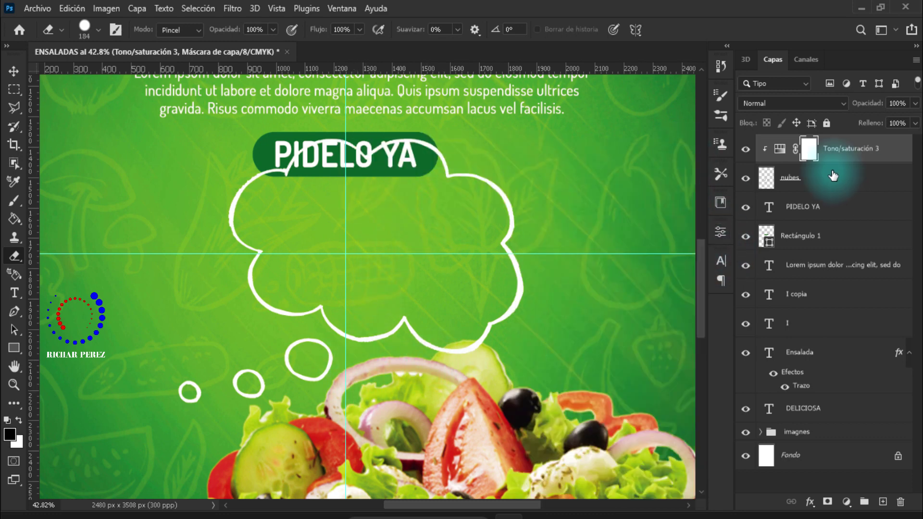
left_click(827, 179)
key("ctrl+t")
- Flip, shrink, tilt and place the cloud below the PIDELO YA button, left of centre
right_click(589, 293)
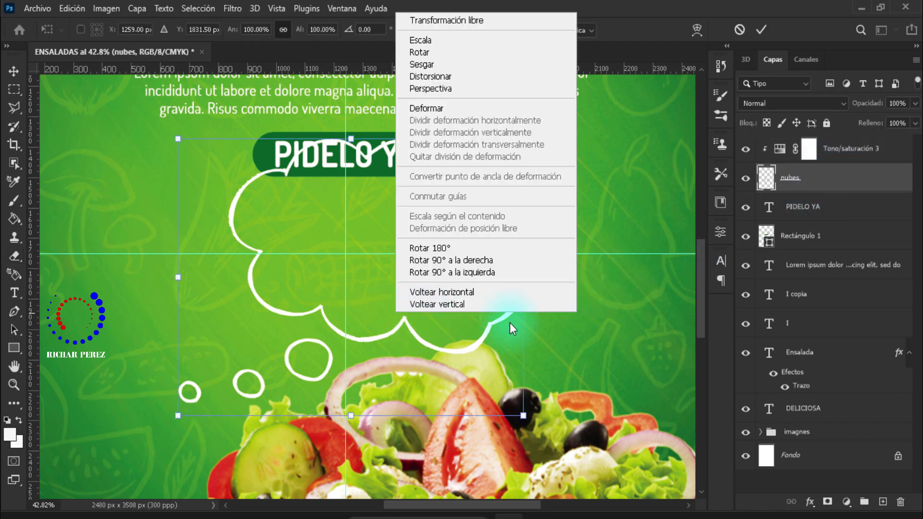
left_click(509, 290)
scroll(404, 344, "down", 2)
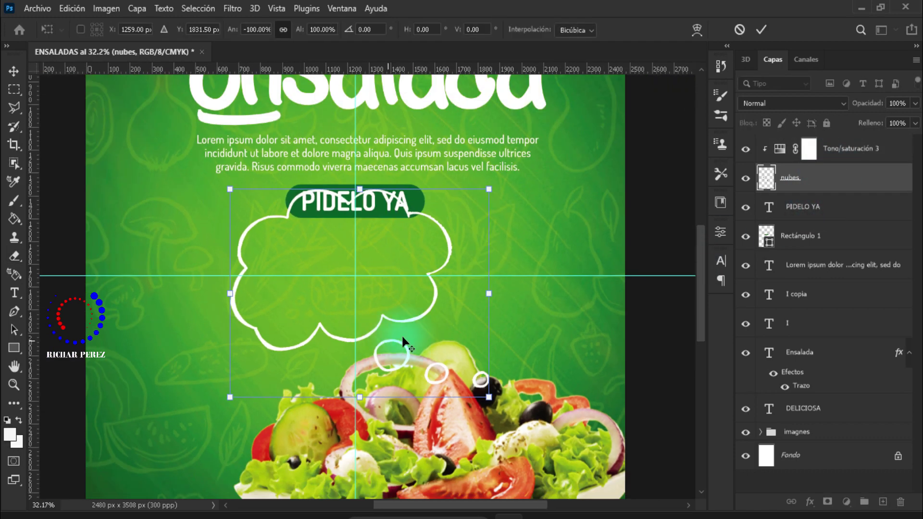
scroll(455, 313, "down", 1)
scroll(444, 299, "down", 2)
mouse_move(444, 299)
left_mouse_down()
mouse_move(383, 323)
mouse_move(320, 330)
left_mouse_up()
left_click_drag(384, 315, 365, 315)
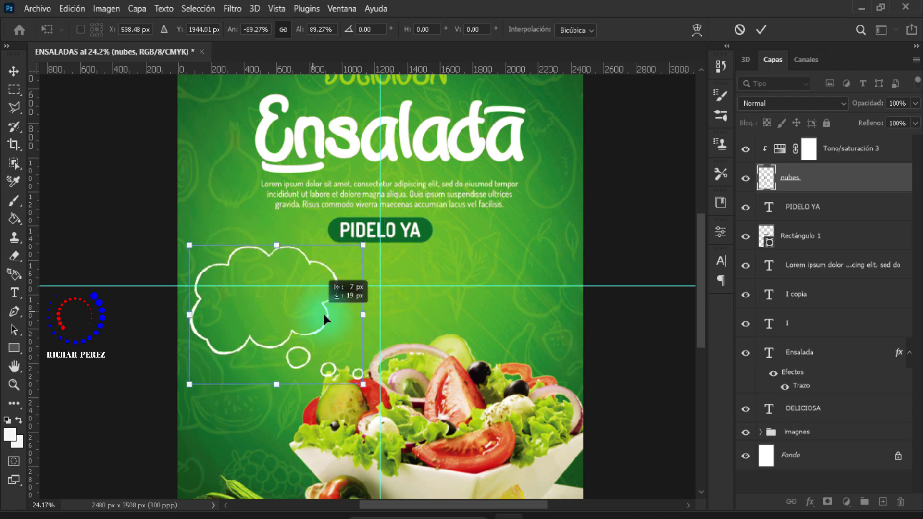
mouse_move(418, 384)
left_mouse_down()
mouse_move(429, 431)
mouse_move(417, 444)
left_mouse_up()
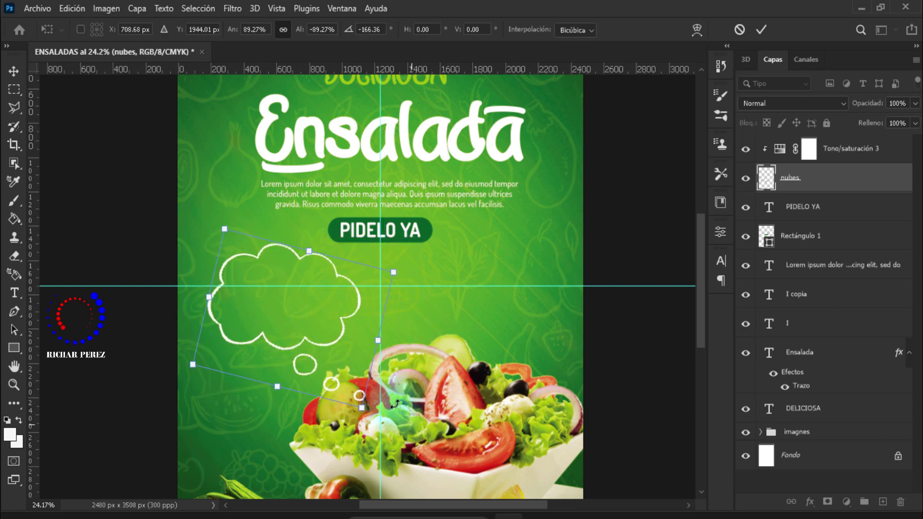
mouse_move(324, 341)
left_mouse_down()
mouse_move(336, 332)
mouse_move(326, 315)
left_mouse_up()
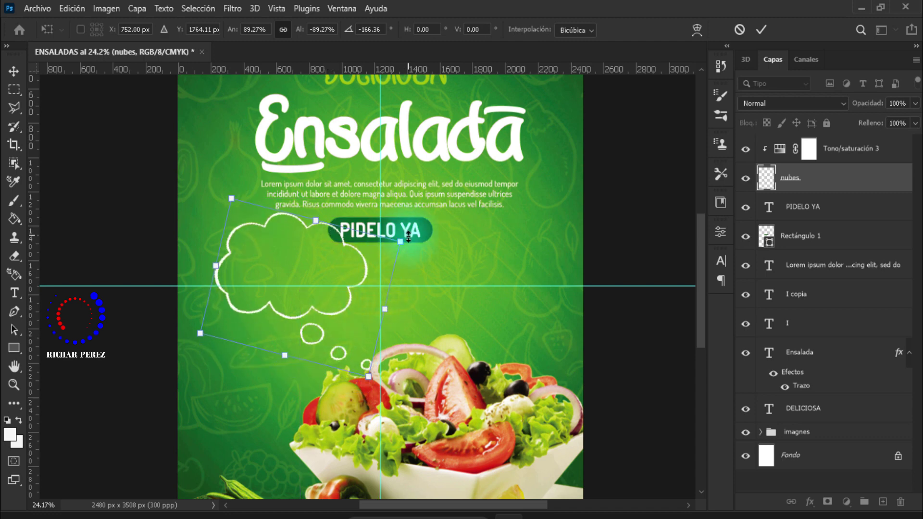
left_click_drag(400, 241, 358, 261)
left_click_drag(323, 310, 342, 314)
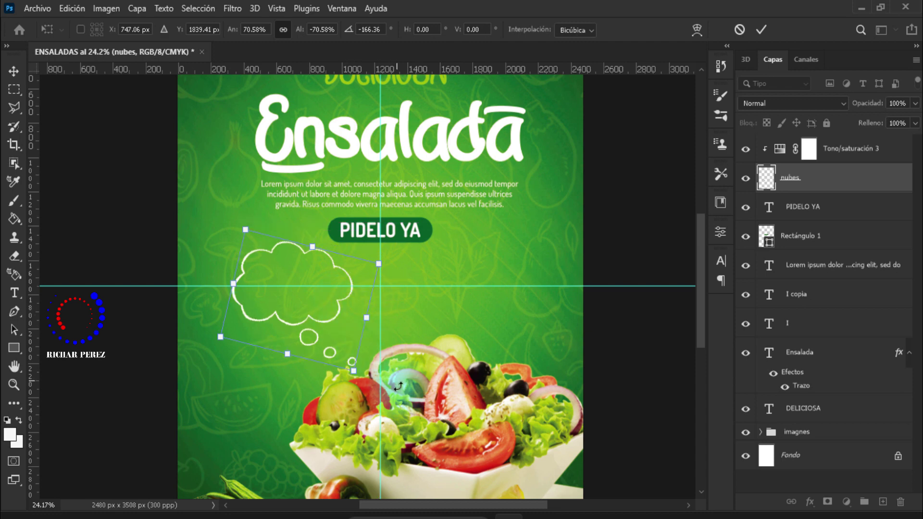
key("Return")
- Select the Tono/saturación 3 layer mask and switch to the Horizontal Type tool
key("e")
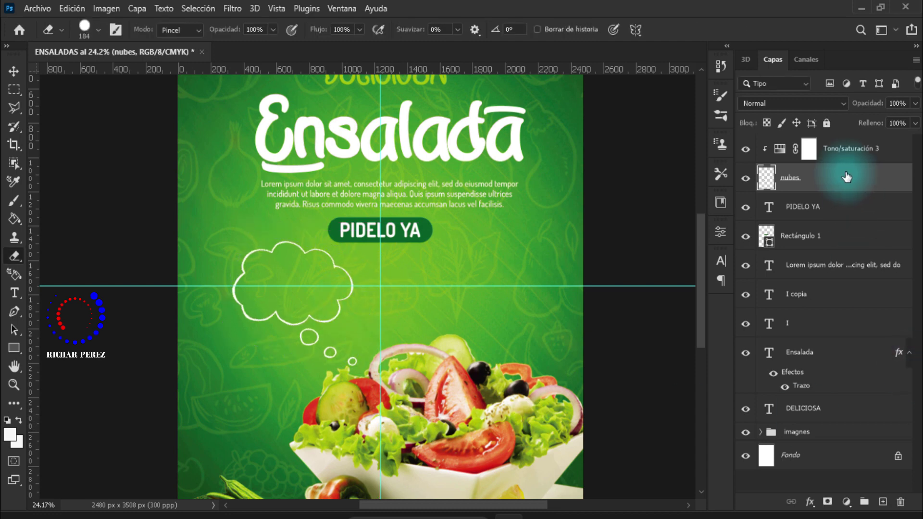
left_click(856, 150)
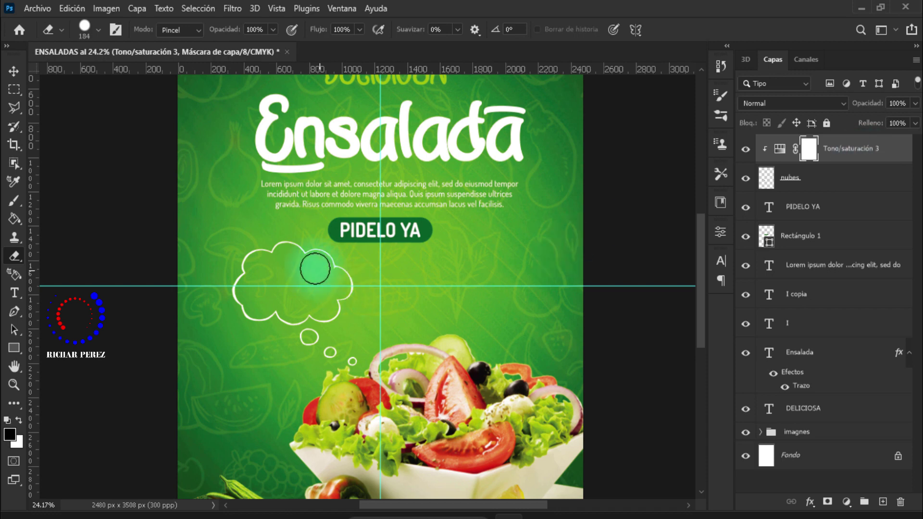
key("t")
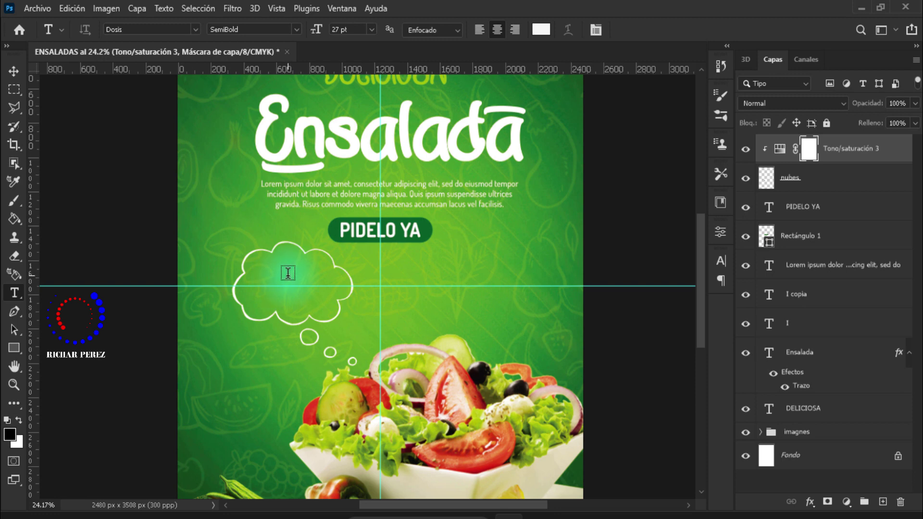
- Type the price S/.45 in the cloud and set it to Cabron 65 pt
left_click(288, 273)
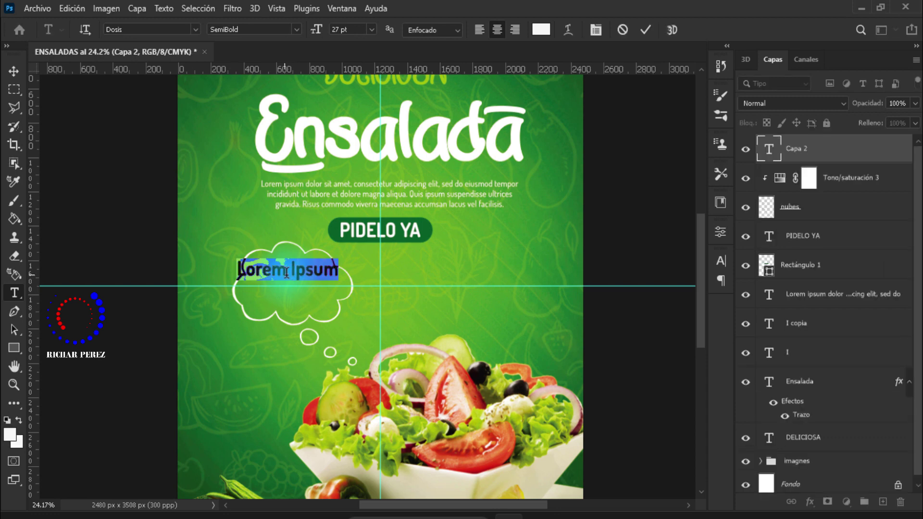
type("¿")
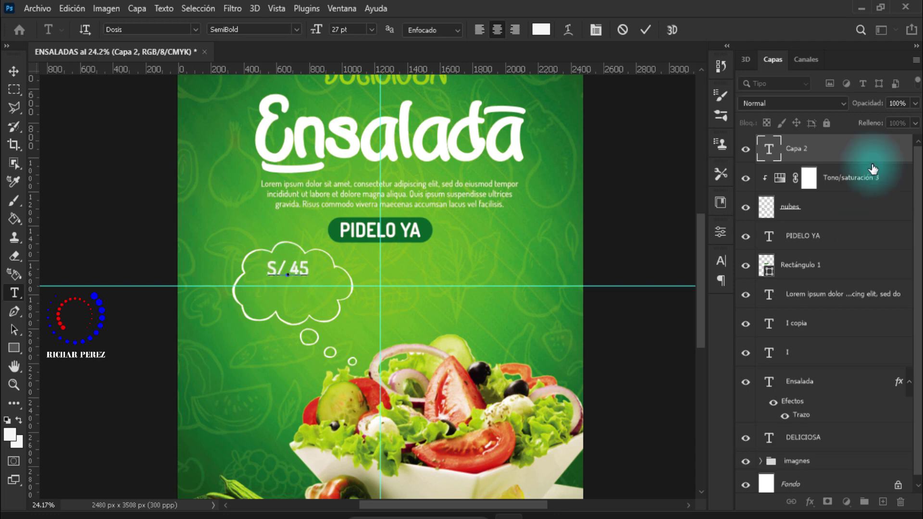
left_click(844, 148)
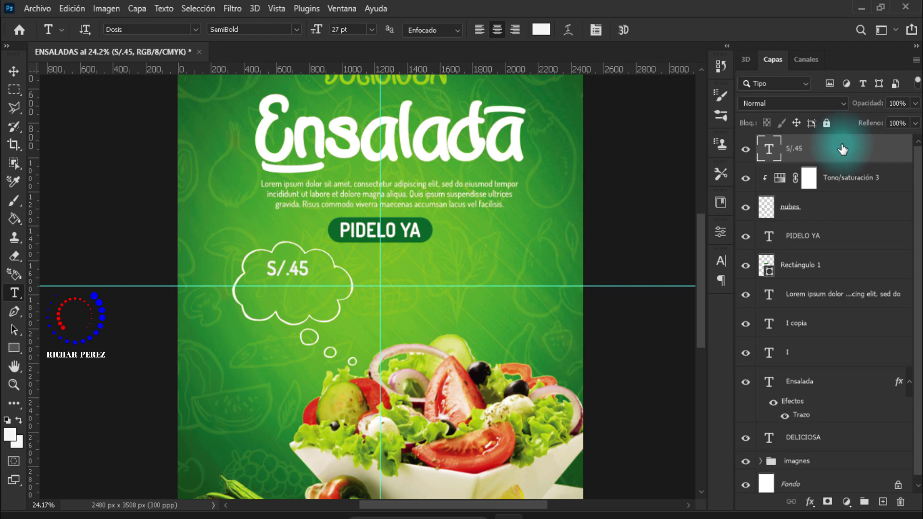
left_click(360, 31)
type("65")
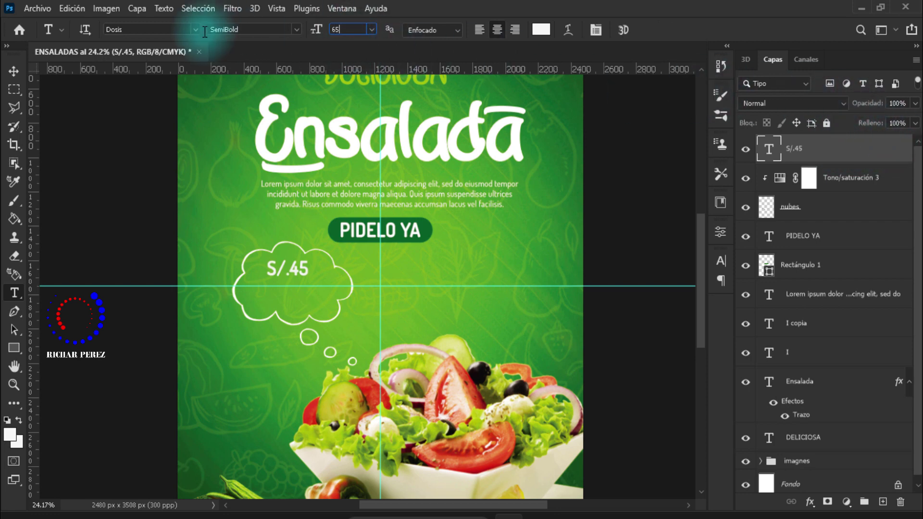
key("Return")
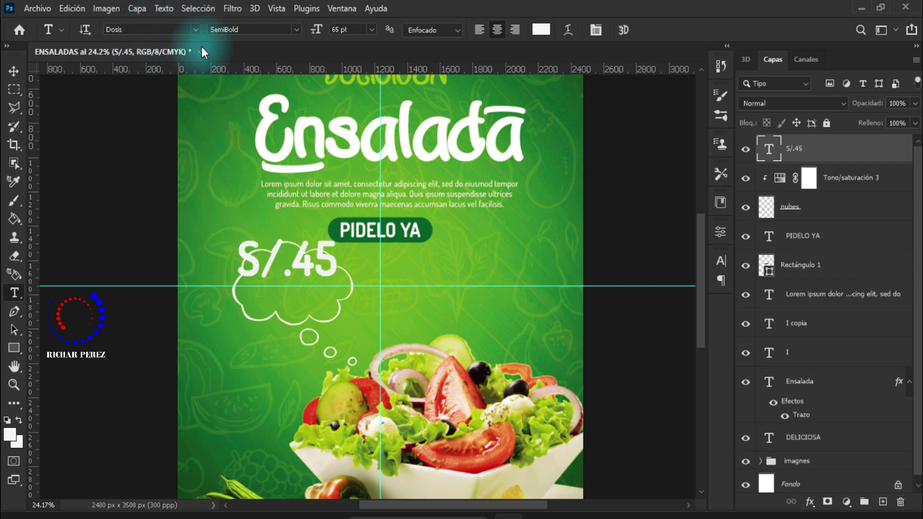
left_click(194, 28)
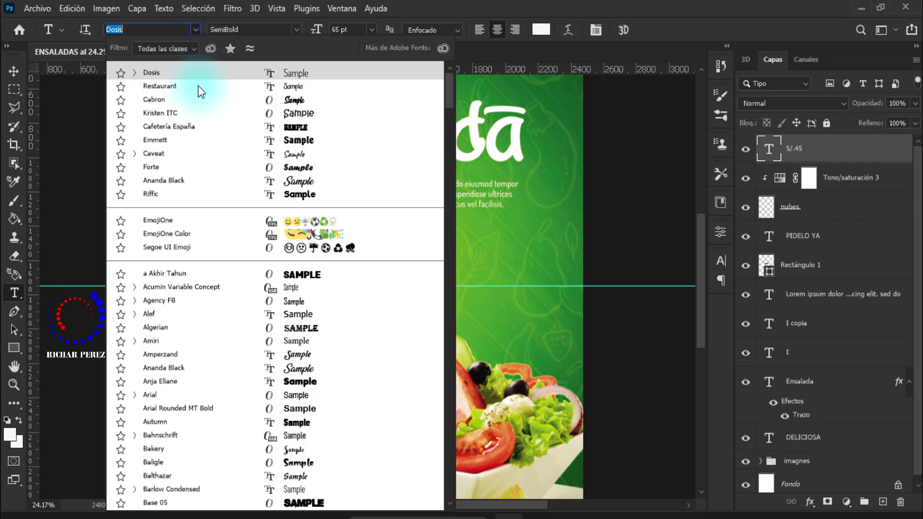
left_click(187, 105)
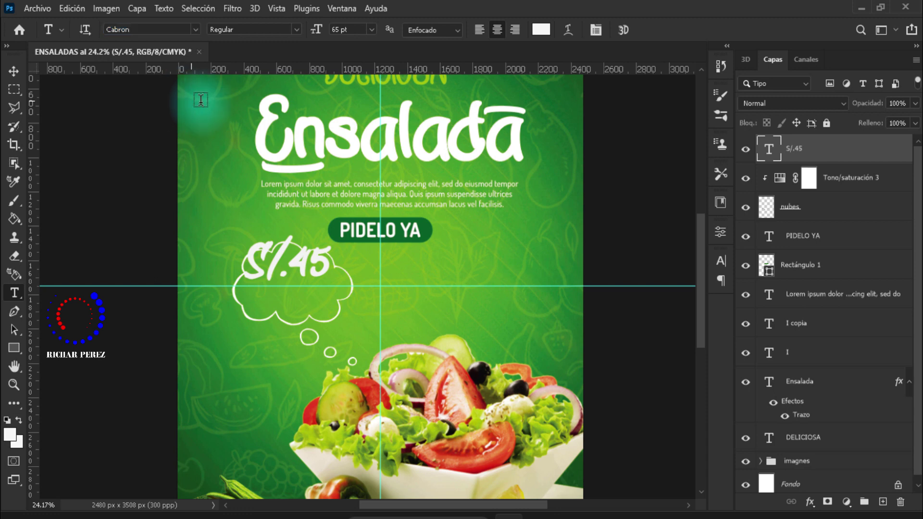
- Move the S/.45 price down so it sits centred inside the cloud
key("ctrl+t")
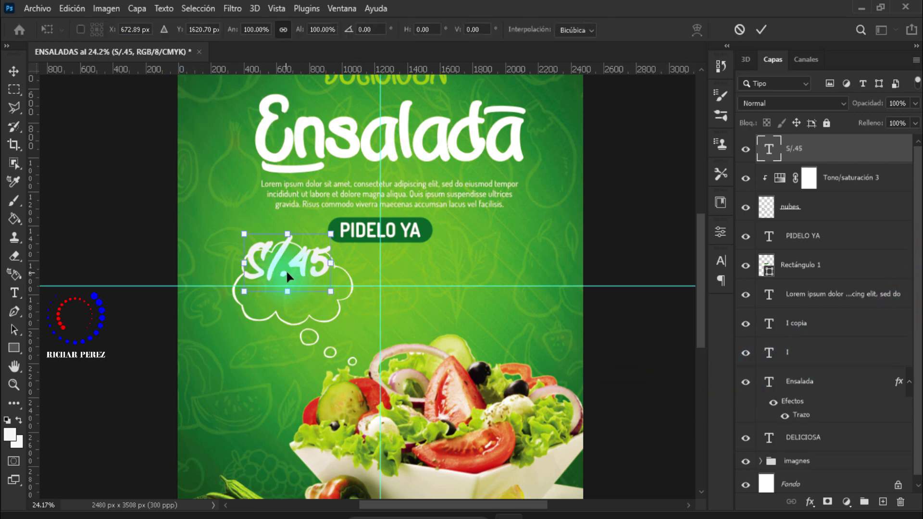
left_click_drag(286, 270, 291, 303)
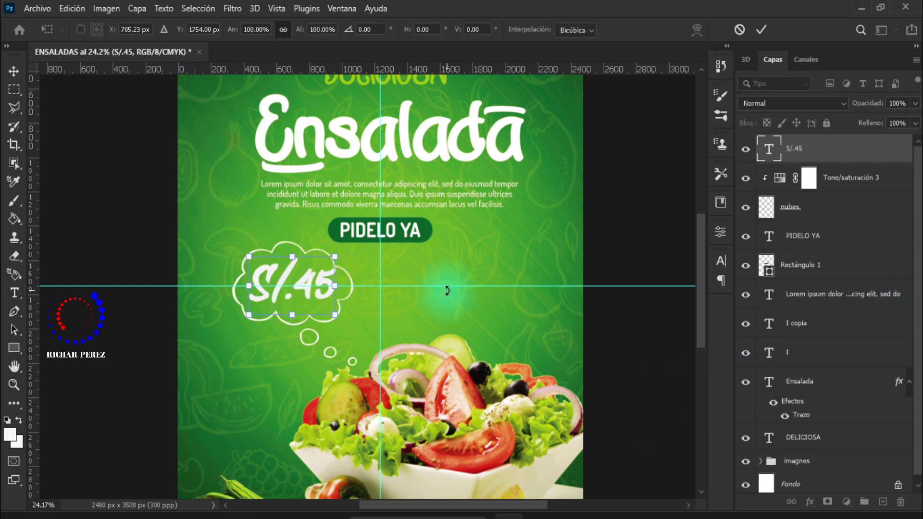
key("Down")
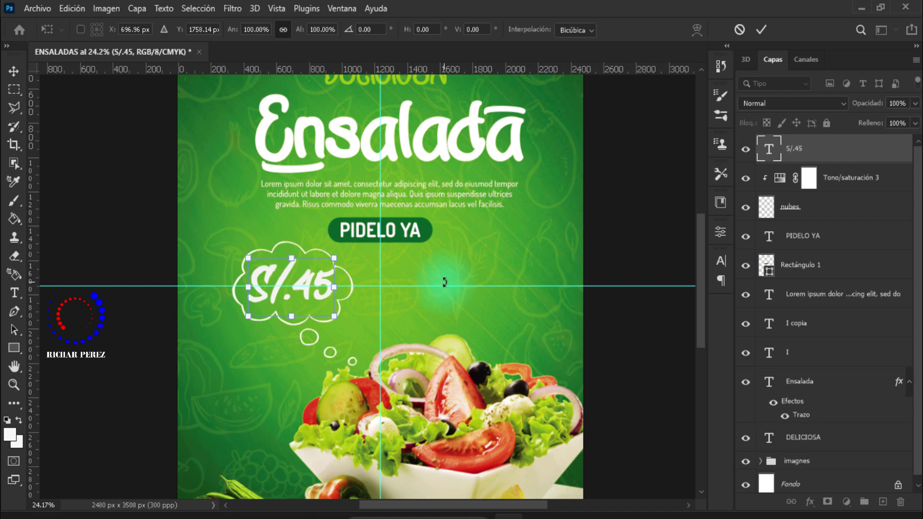
key("Down")
key("Down")
key("Down")
key("Down")
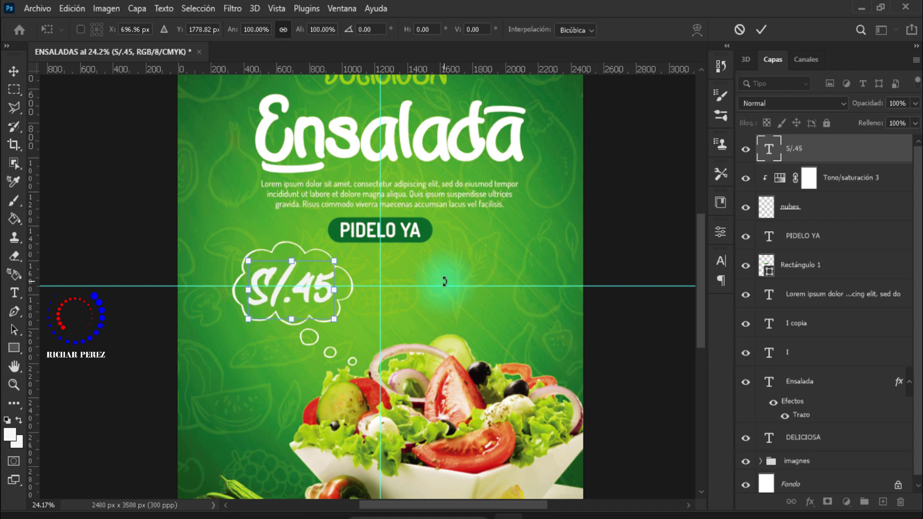
key("Down")
key("Return")
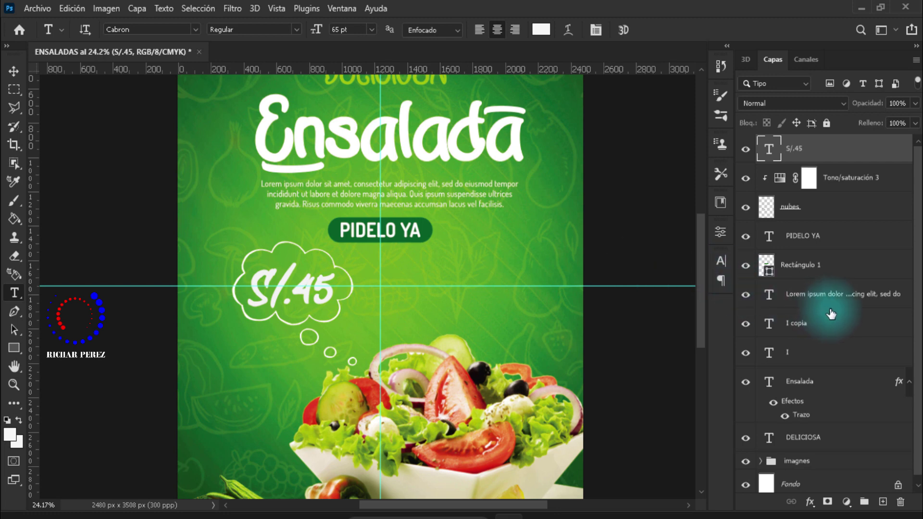
key("ctrl+0")
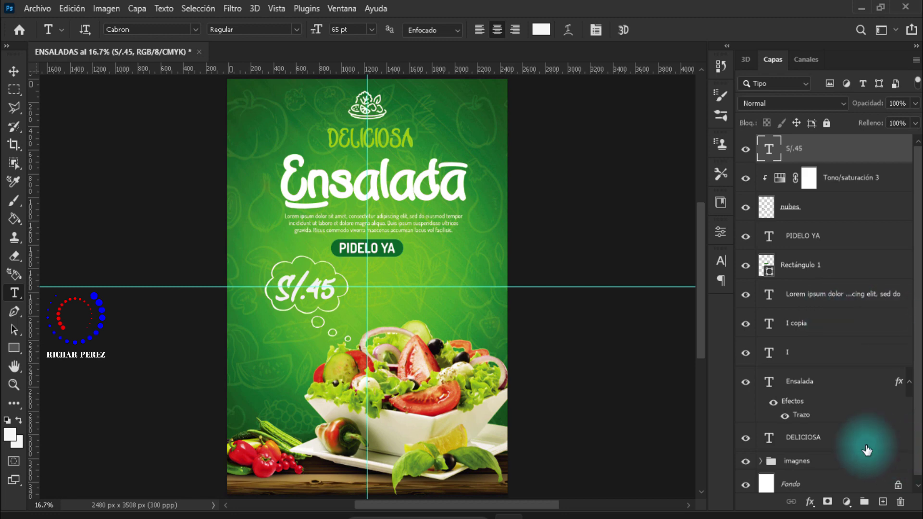
- Add a black Solid Color fill layer
left_click(845, 502)
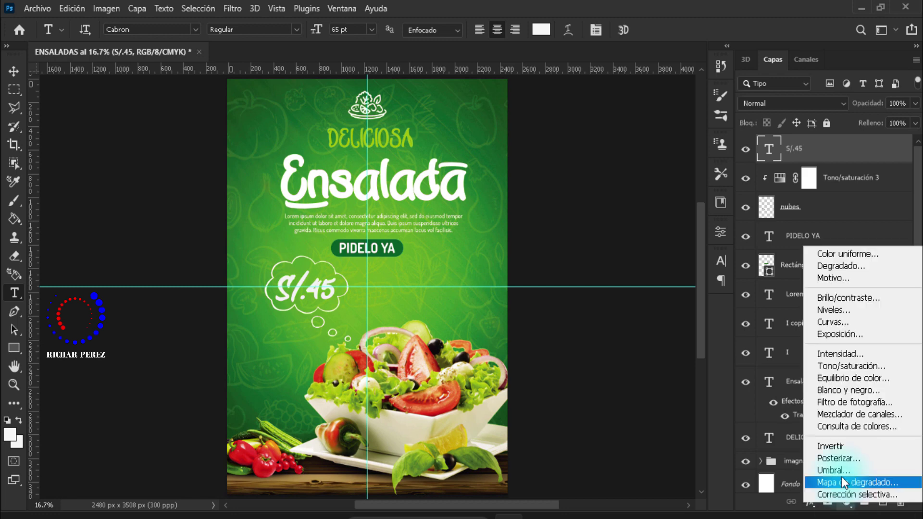
left_click(844, 254)
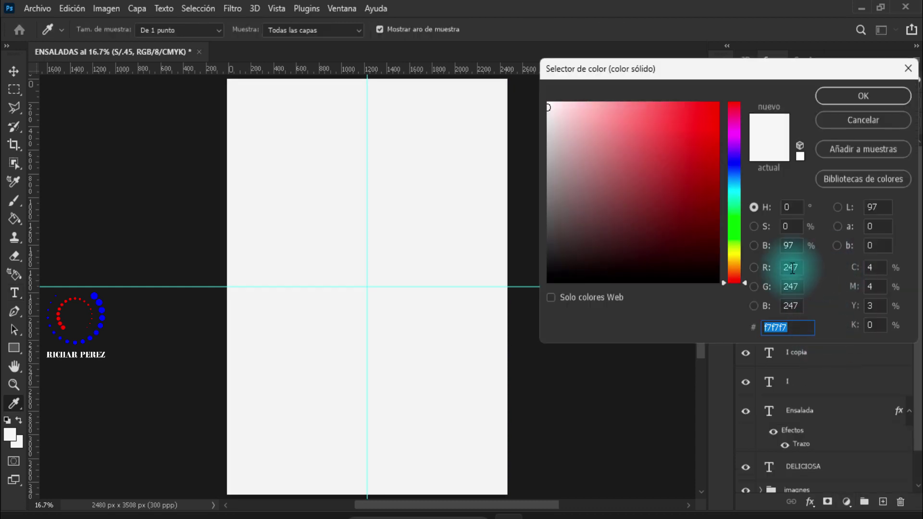
type("411b1b")
left_click(476, 319)
left_click(864, 96)
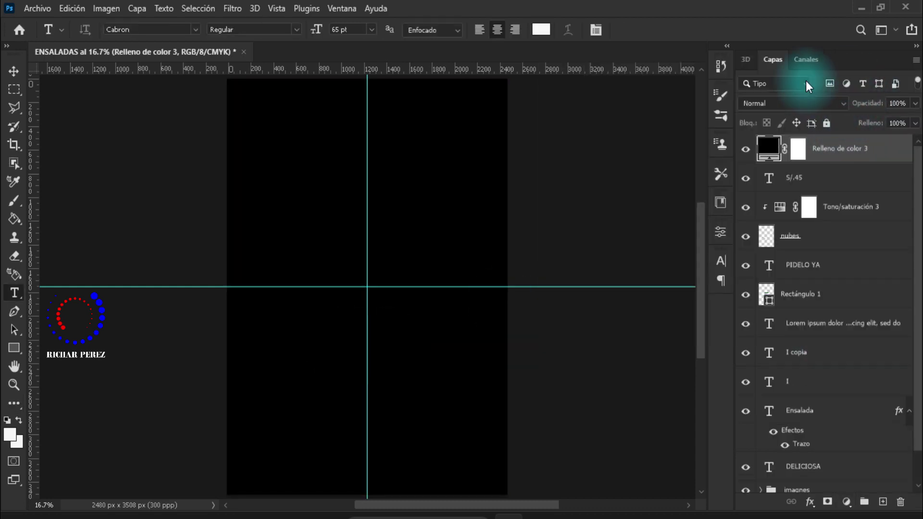
- Set the black fill layer to Luz suave blend mode at 27% opacity
left_click(781, 102)
left_click(784, 269)
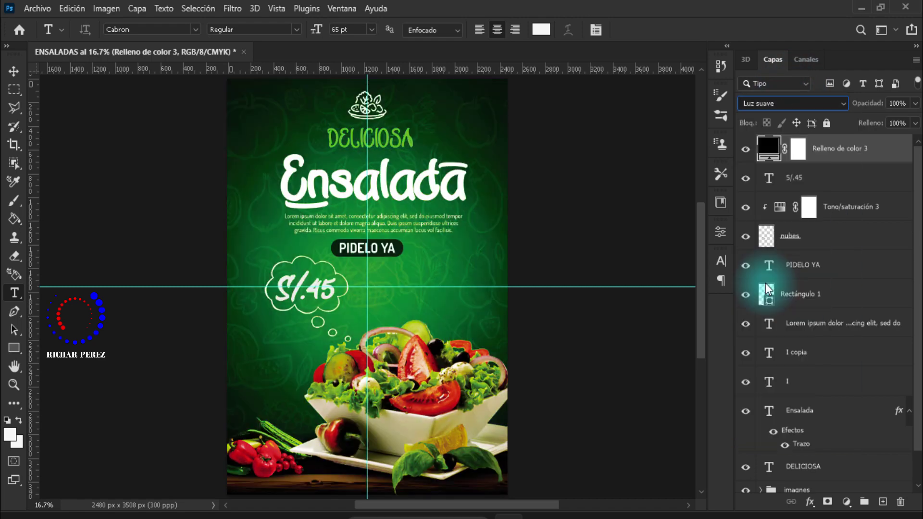
left_click(897, 102)
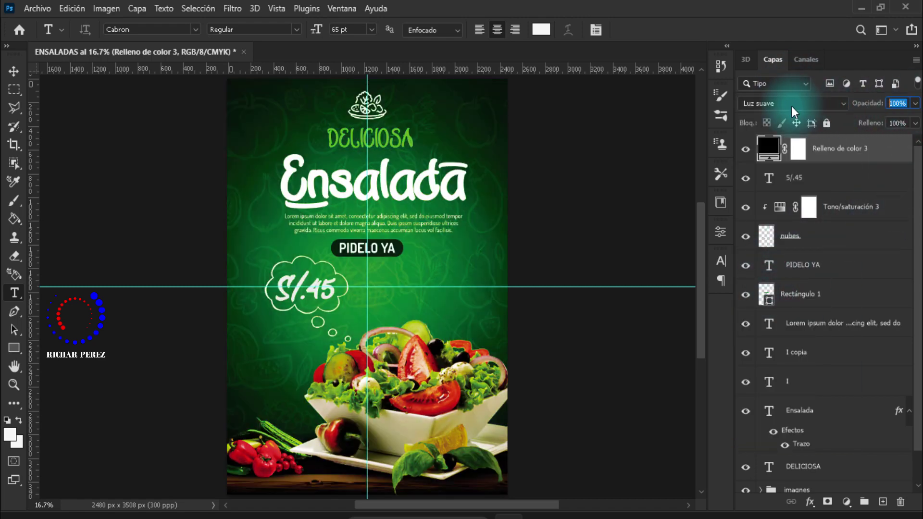
type("27")
key("Return")
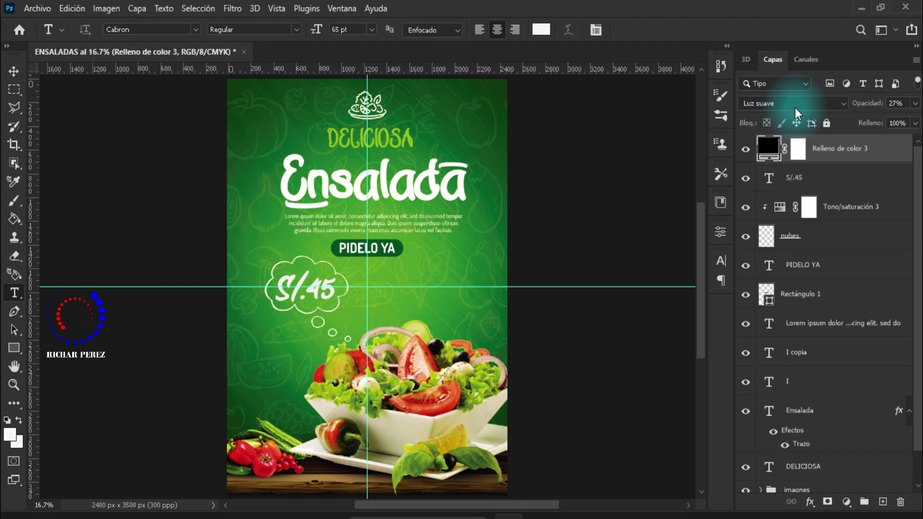
- Paint the fill's mask centre with a soft black brush of size 3135 to darken only edges
key("b")
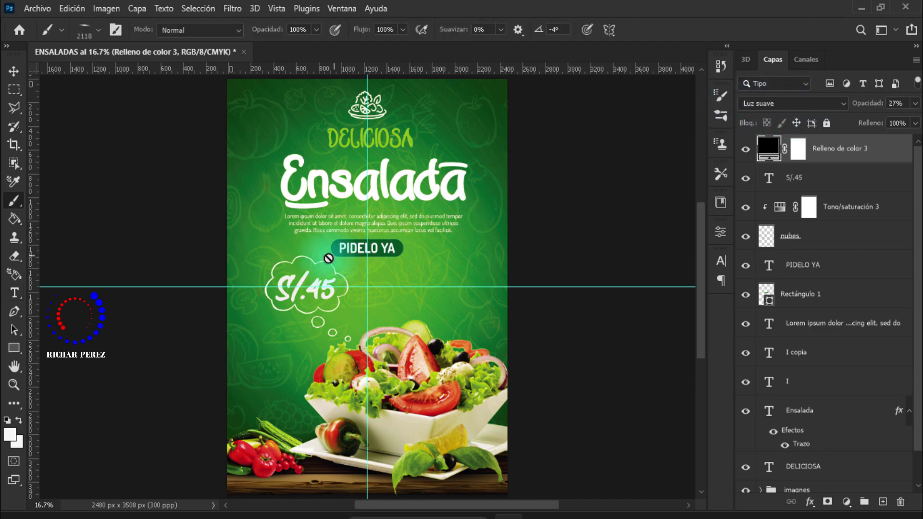
left_click(798, 150)
key("d")
right_click(401, 206)
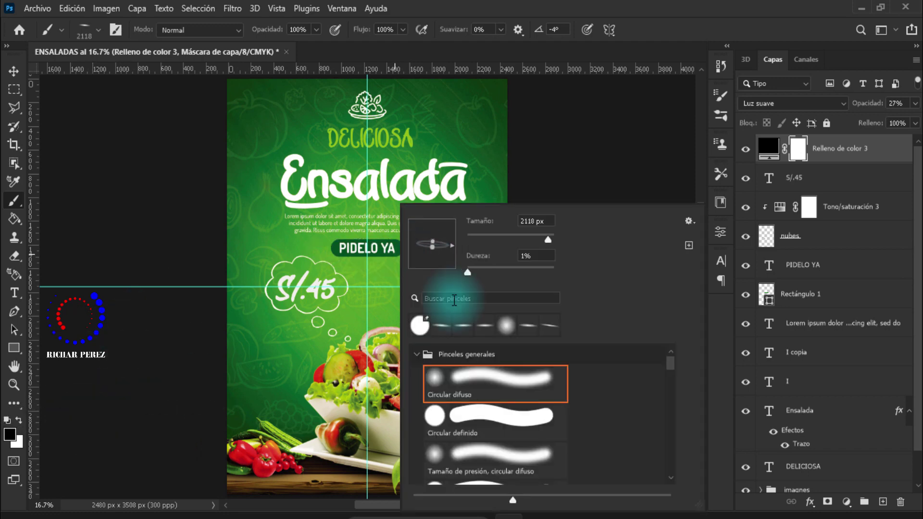
left_click_drag(437, 246, 433, 262)
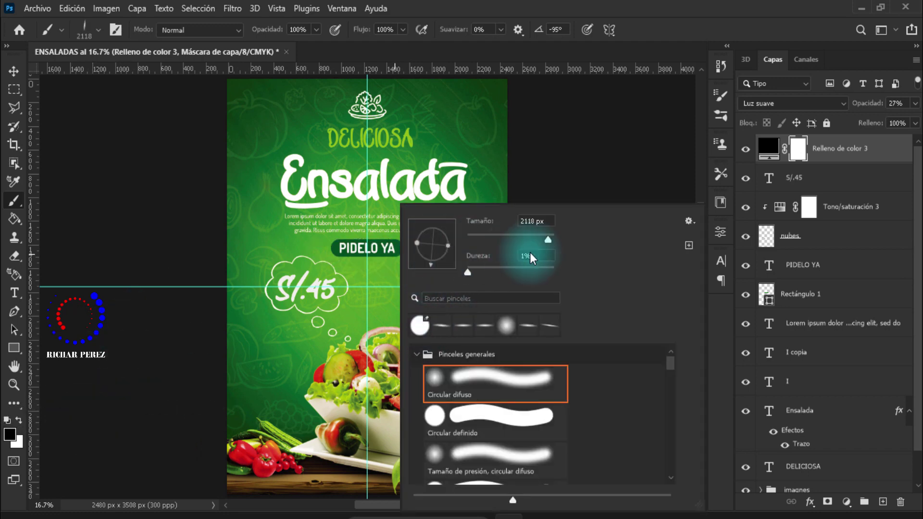
left_click(796, 149)
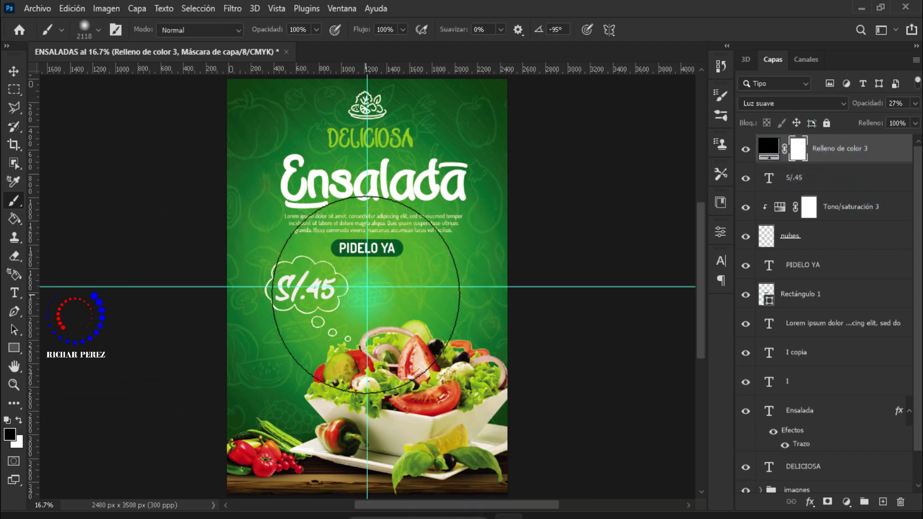
left_click_drag(368, 266, 431, 284)
left_click_drag(368, 266, 373, 268)
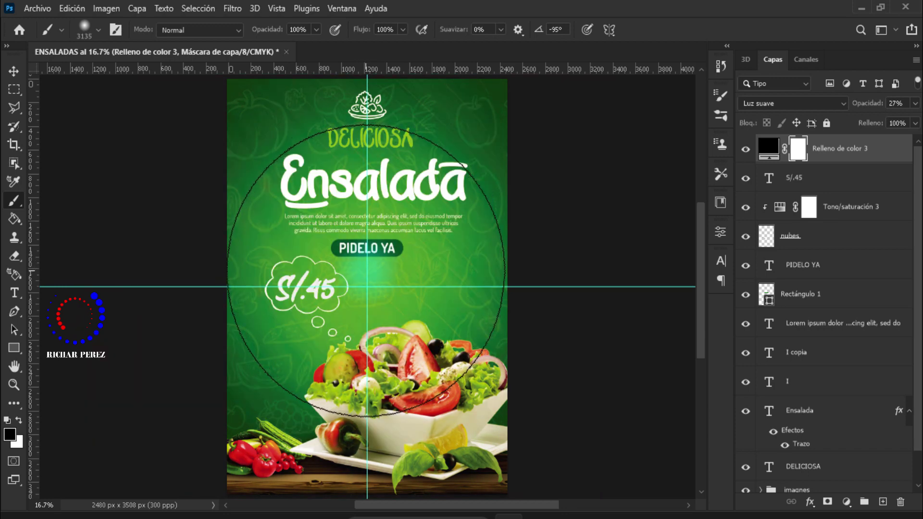
left_click(367, 271)
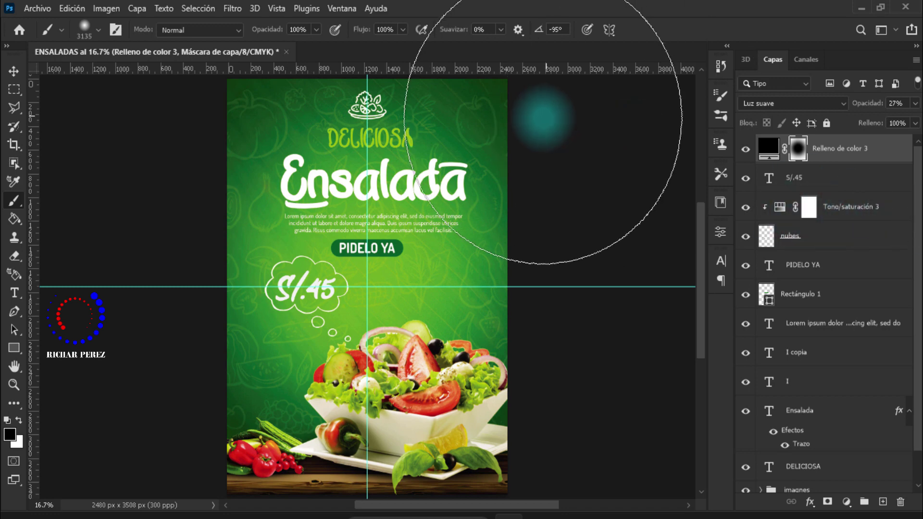
left_click(37, 8)
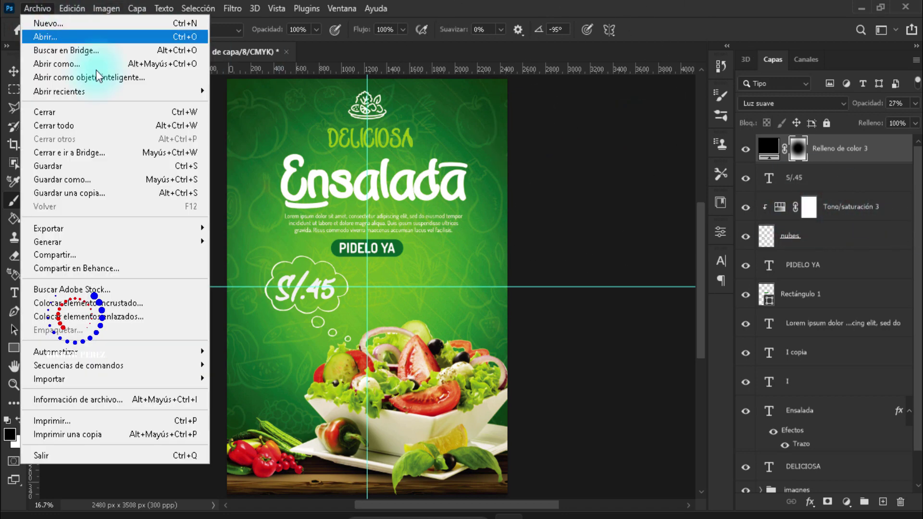
- Place the backround texture, rotated 90° left and scaled to cover the whole poster
left_click(155, 301)
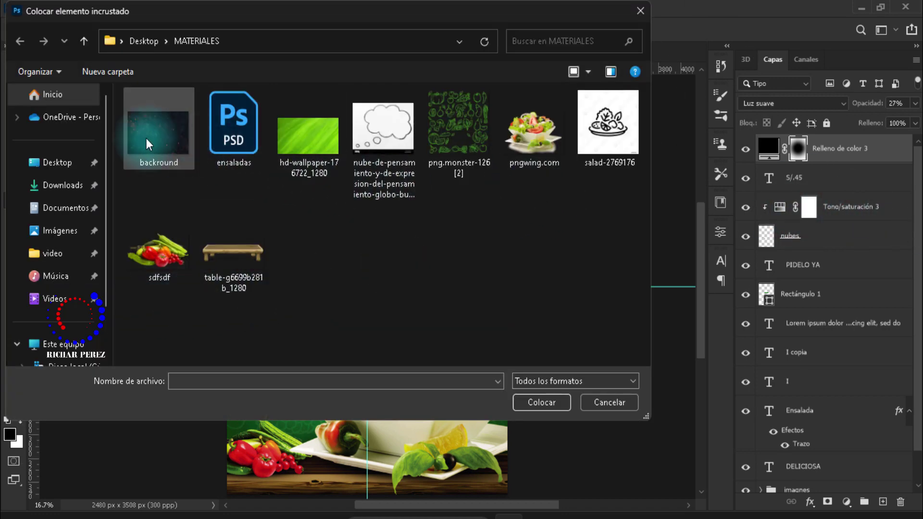
left_click(150, 137)
left_click(541, 405)
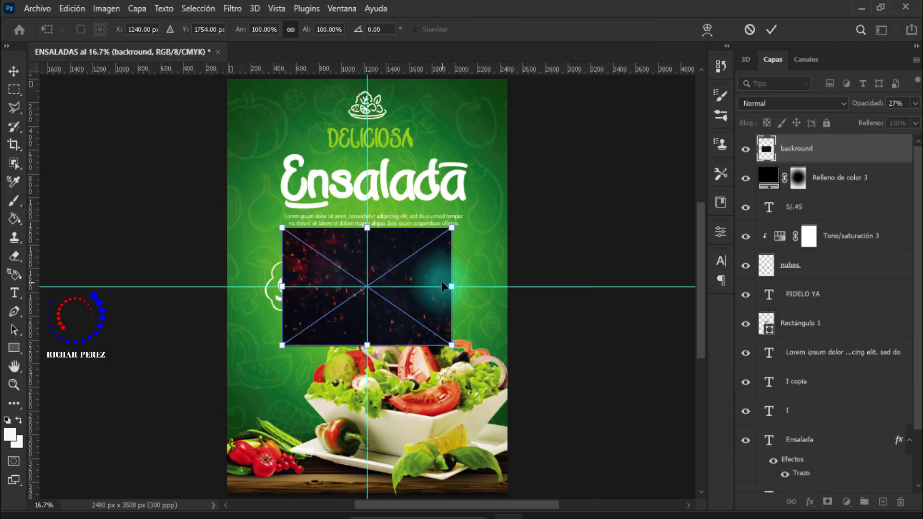
right_click(405, 314)
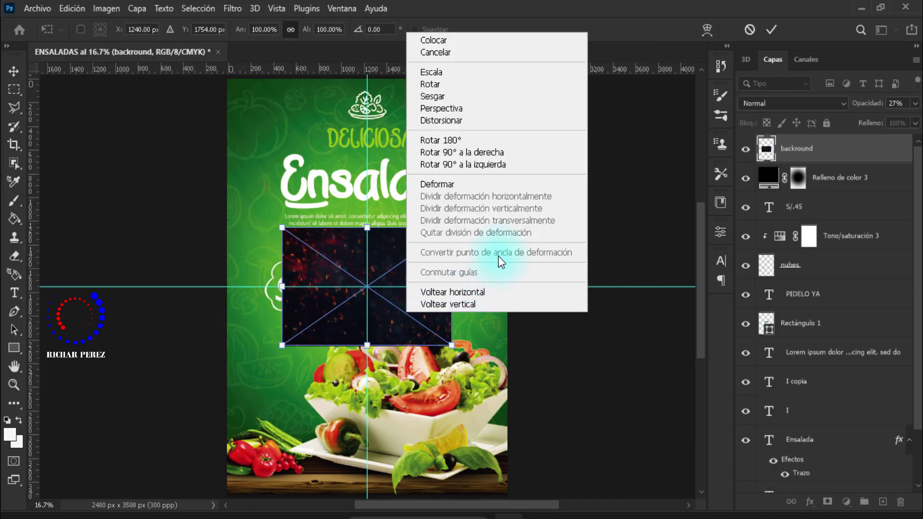
left_click(489, 168)
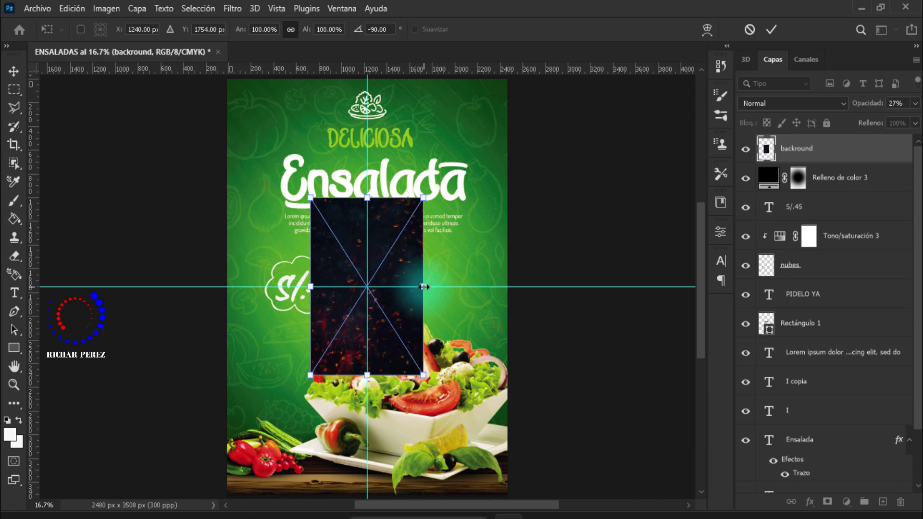
mouse_move(424, 287)
left_mouse_down()
mouse_move(522, 286)
mouse_move(506, 287)
left_mouse_up()
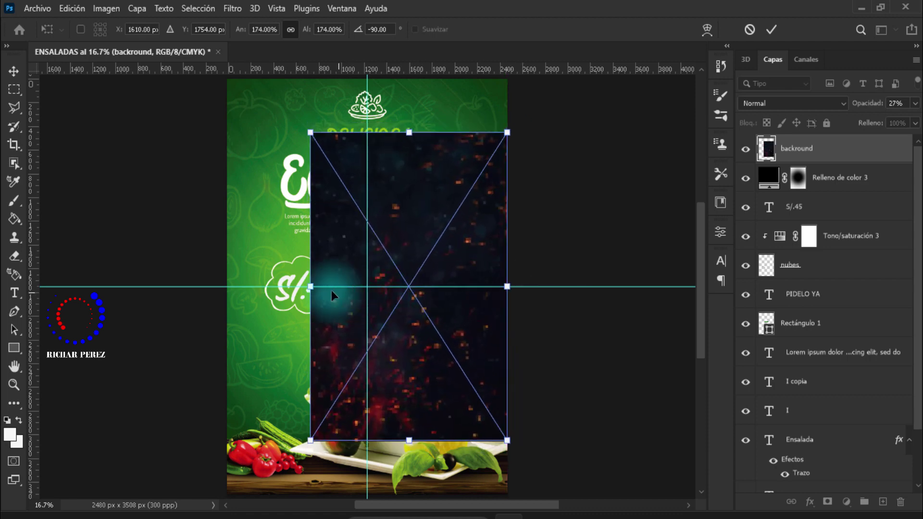
left_click_drag(310, 286, 226, 287)
scroll(284, 303, "down", 3)
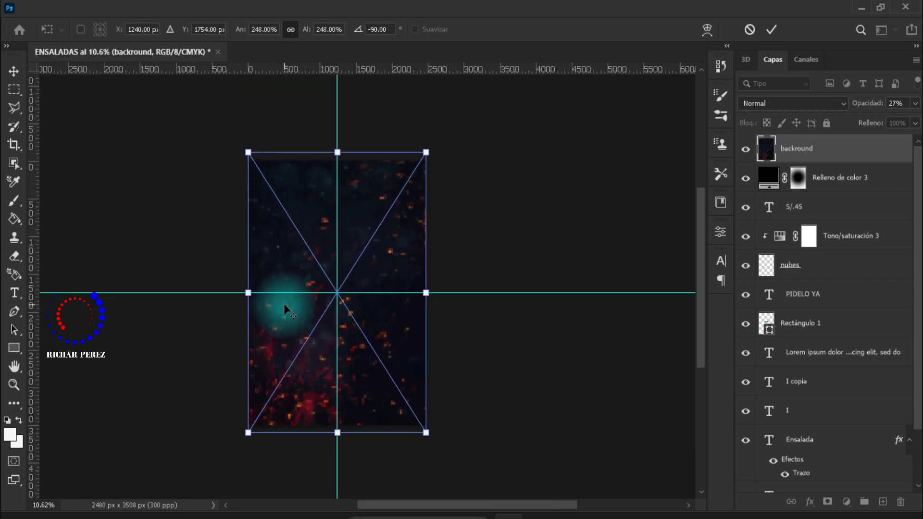
key("alt+space")
key("Escape")
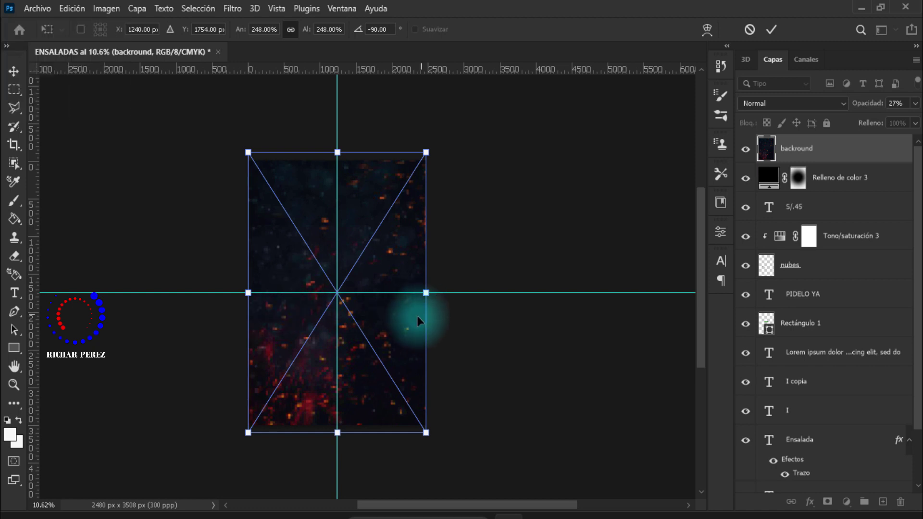
key("Return")
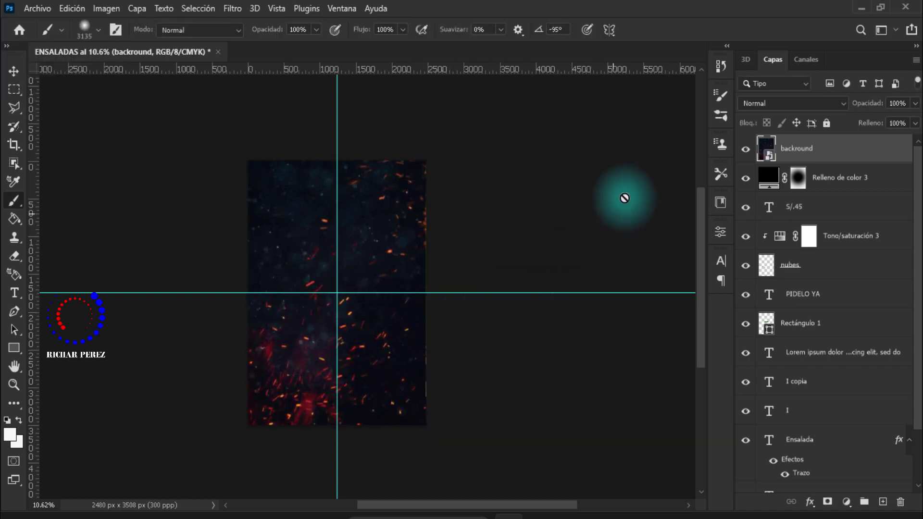
- Set the texture layer to Trama blend mode at 65% opacity
left_click(792, 104)
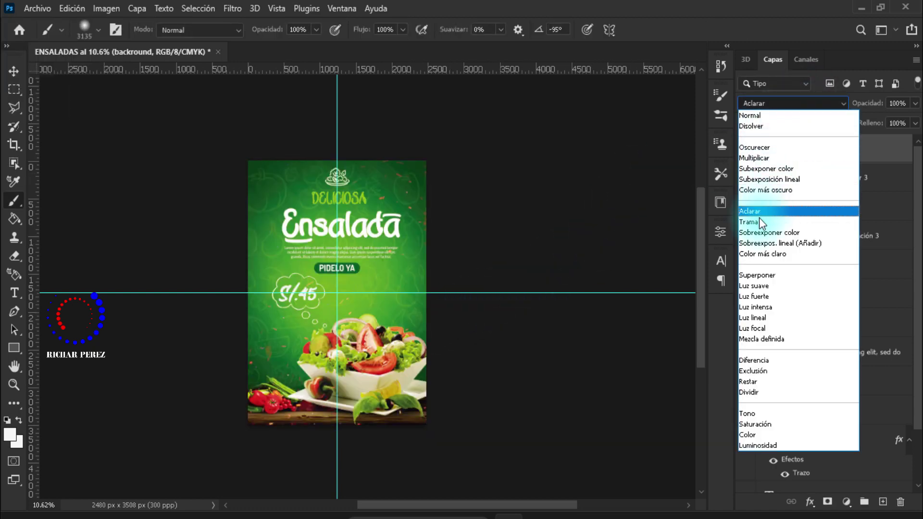
left_click(759, 220)
left_click(907, 101)
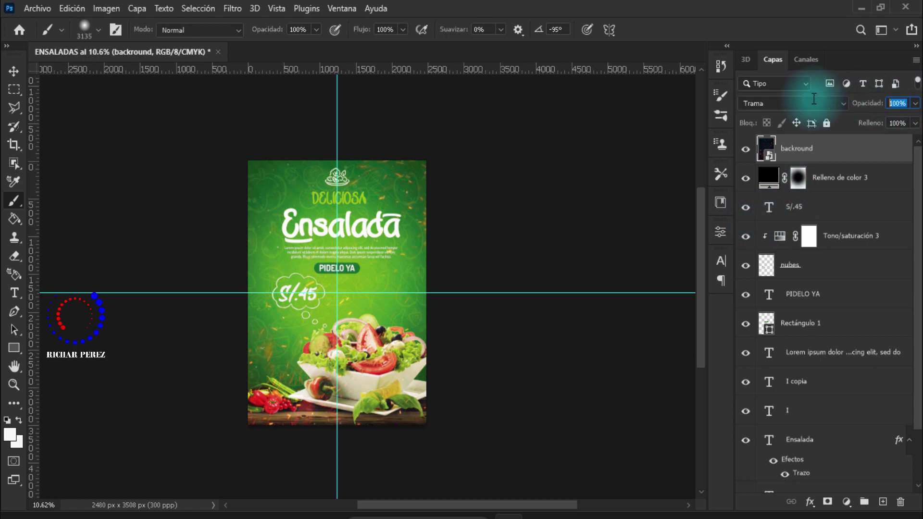
type("65")
key("Return")
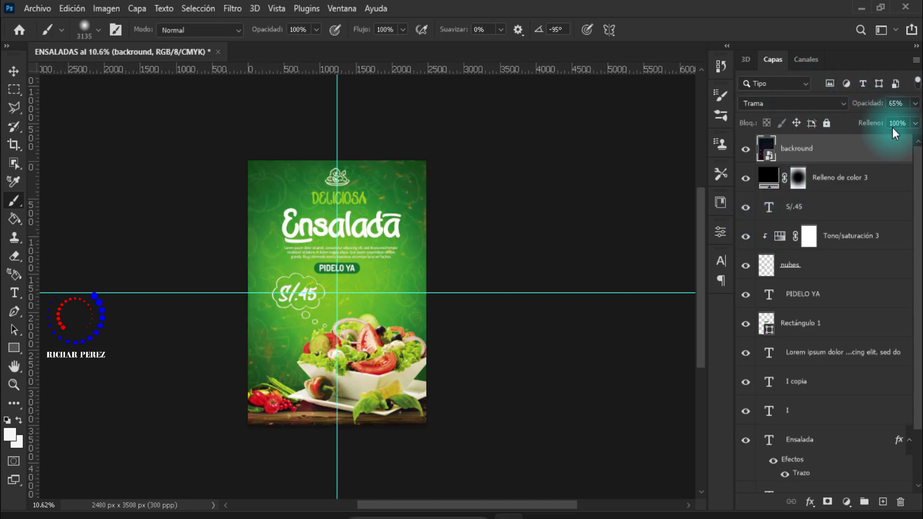
key("ctrl+0")
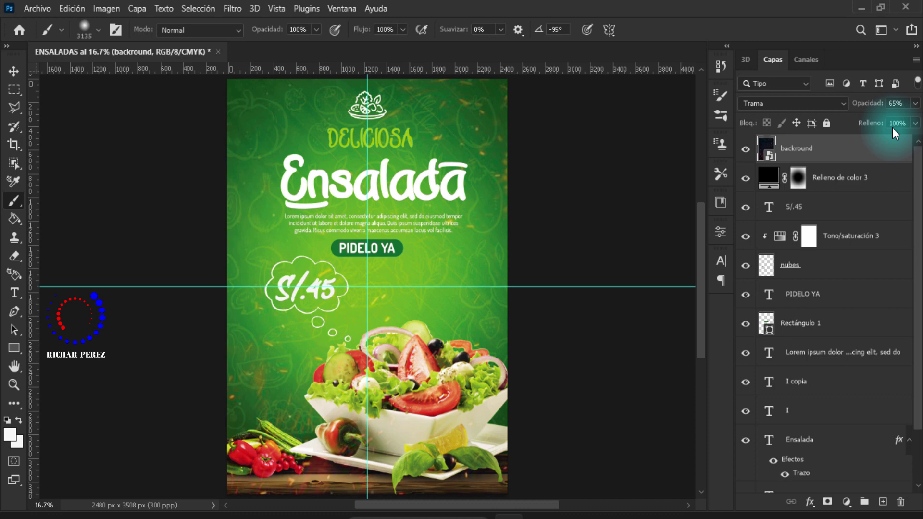
- Add a clipped, maskless Colorize Hue/Saturation adjustment with Hue 79 and Saturation 25
left_click(846, 501)
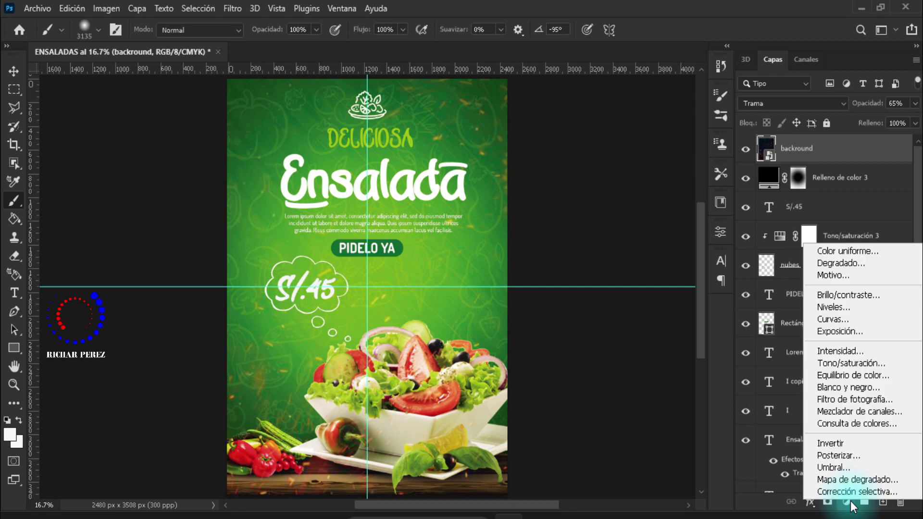
left_click(865, 364)
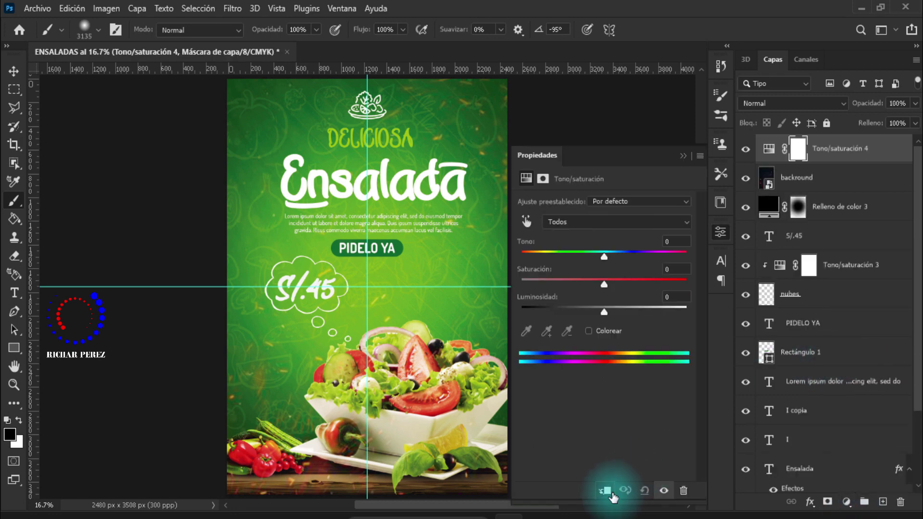
left_click(607, 491)
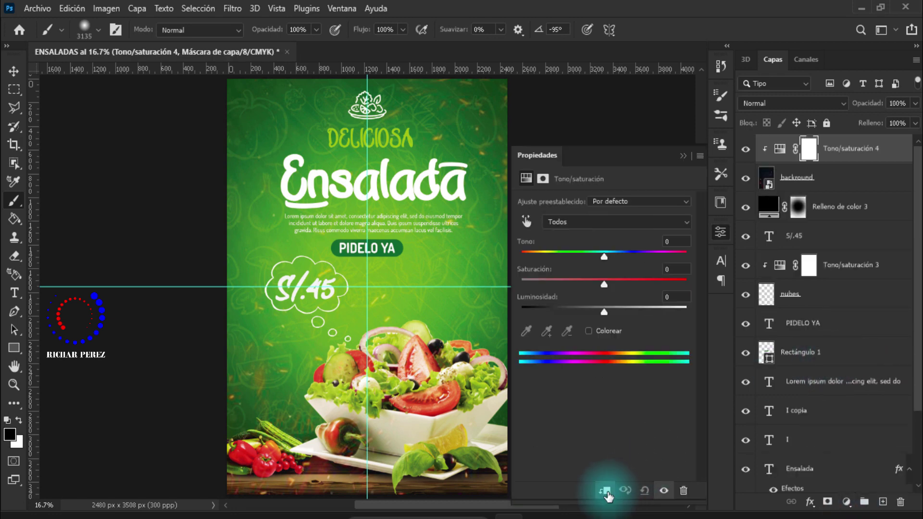
left_click(589, 331)
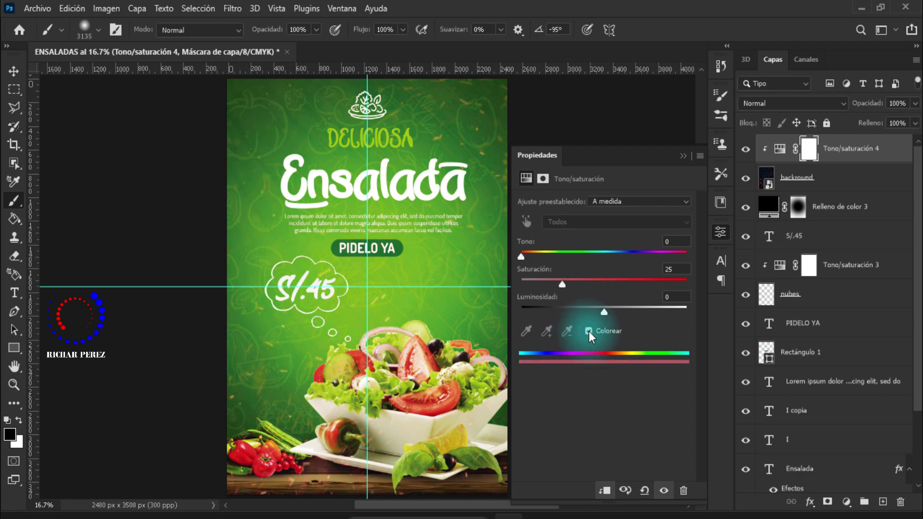
left_click(671, 241)
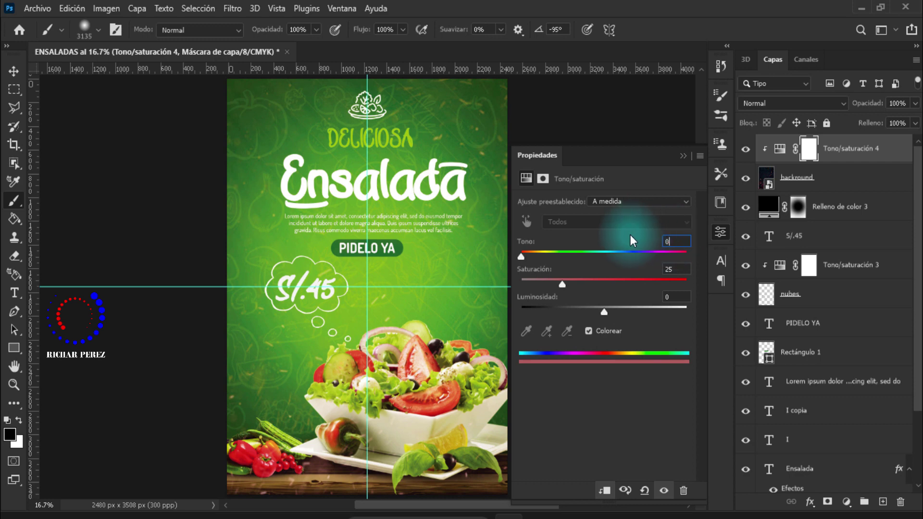
key("Delete")
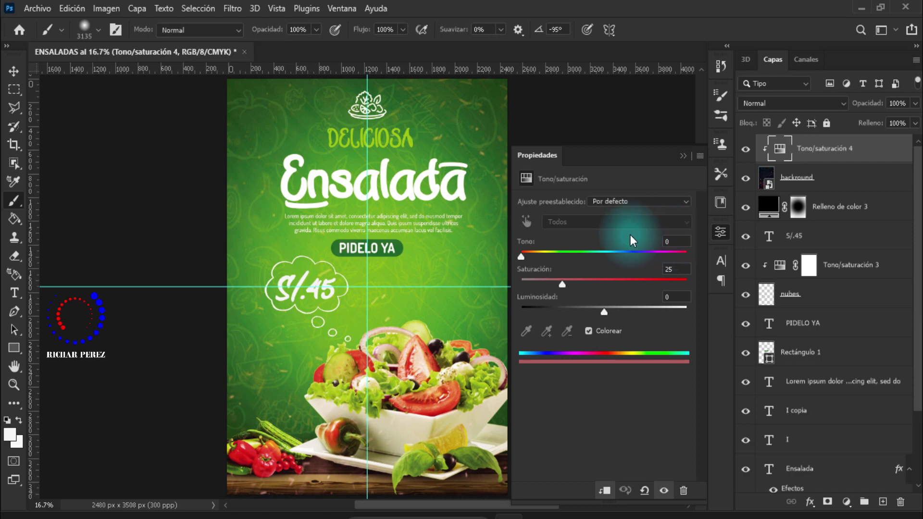
left_click(673, 241)
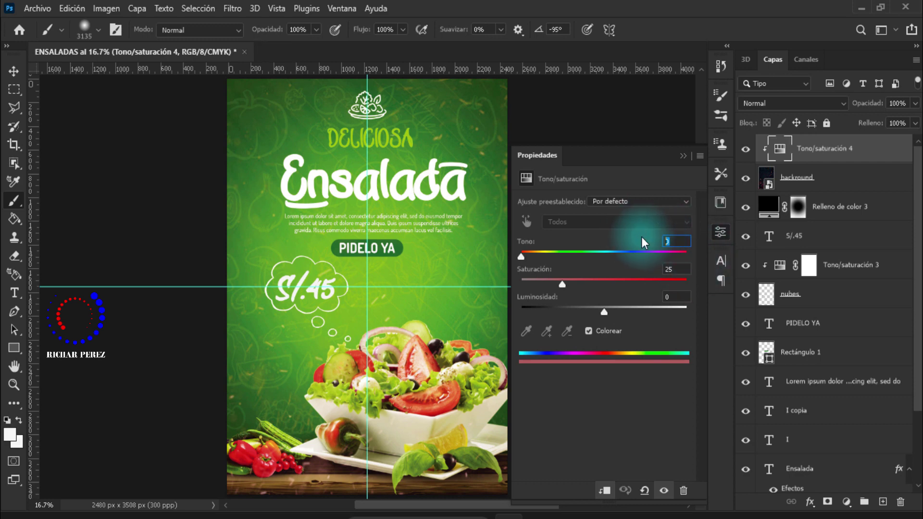
type("79")
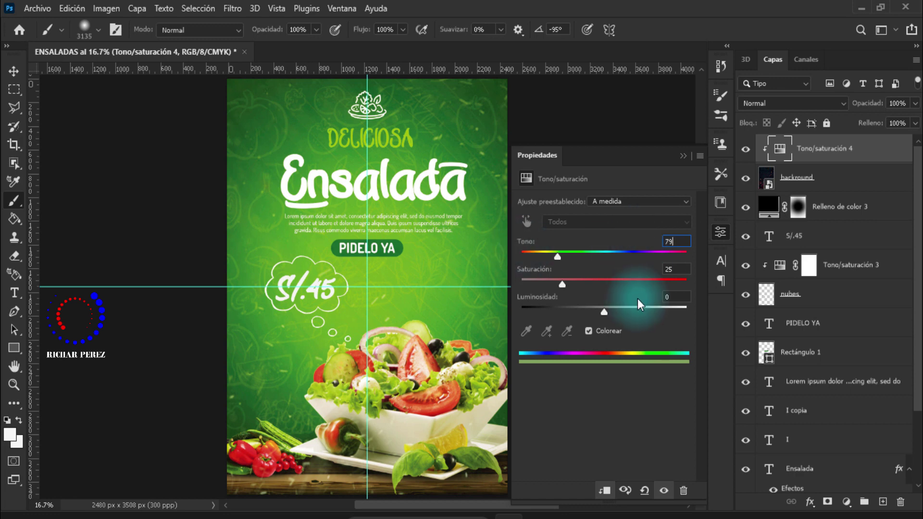
left_click(676, 269)
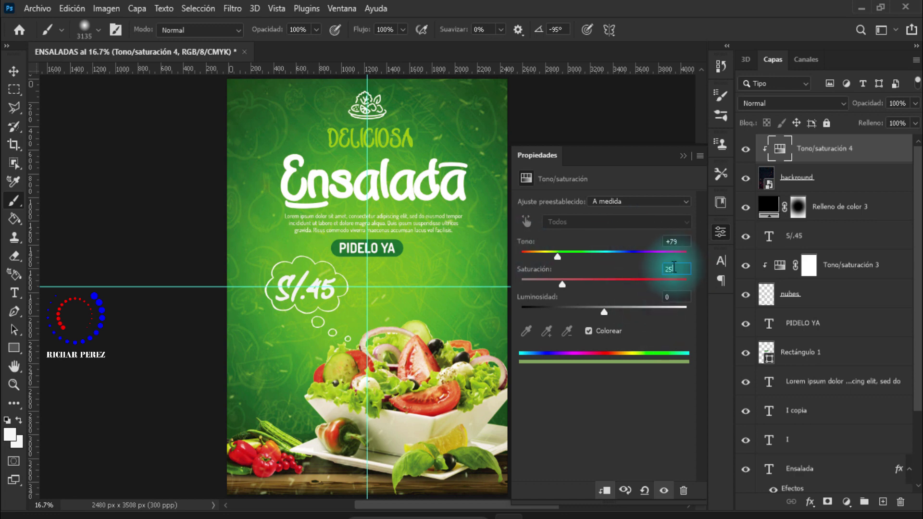
key("Tab")
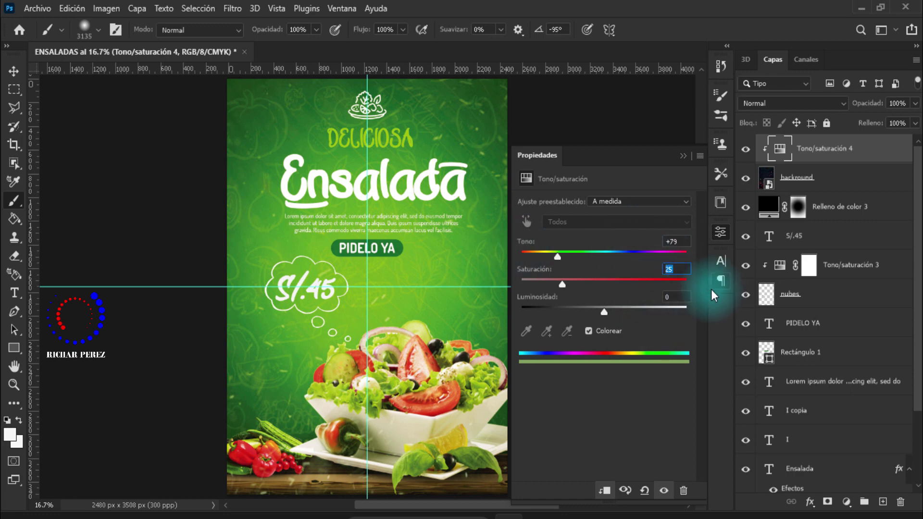
- Add a Levels adjustment clipped to the texture with output white level 200
left_click(845, 503)
left_click(858, 311)
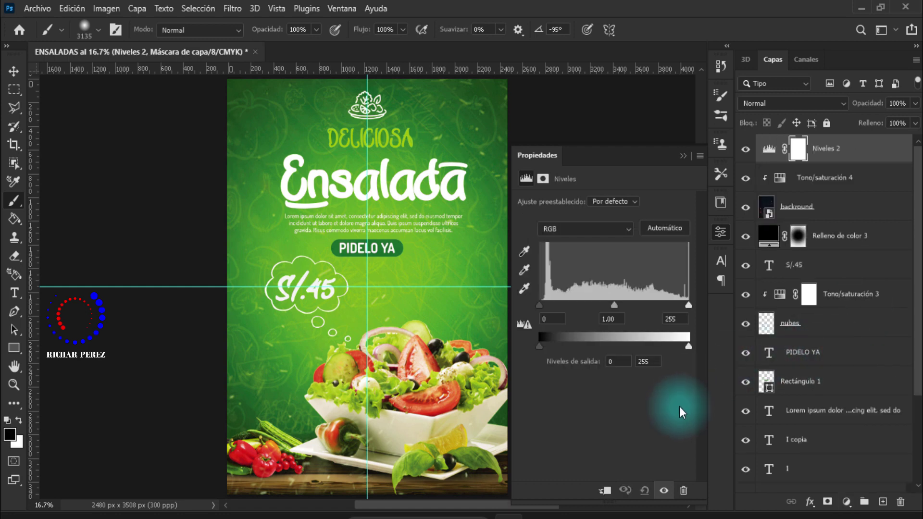
left_click(657, 362)
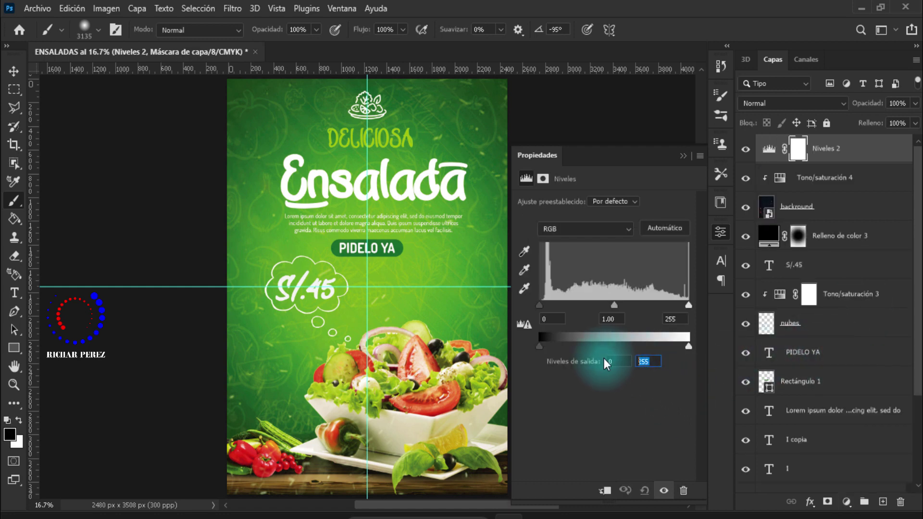
left_click(605, 491)
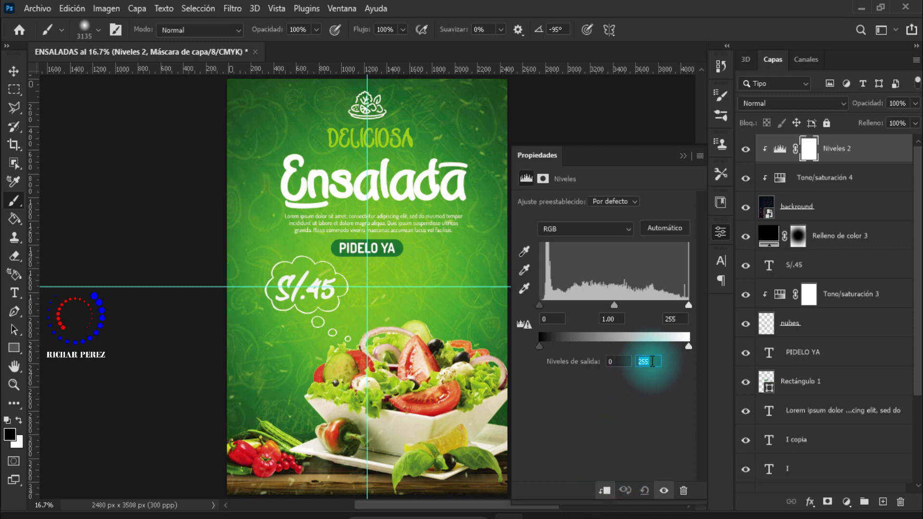
type("200")
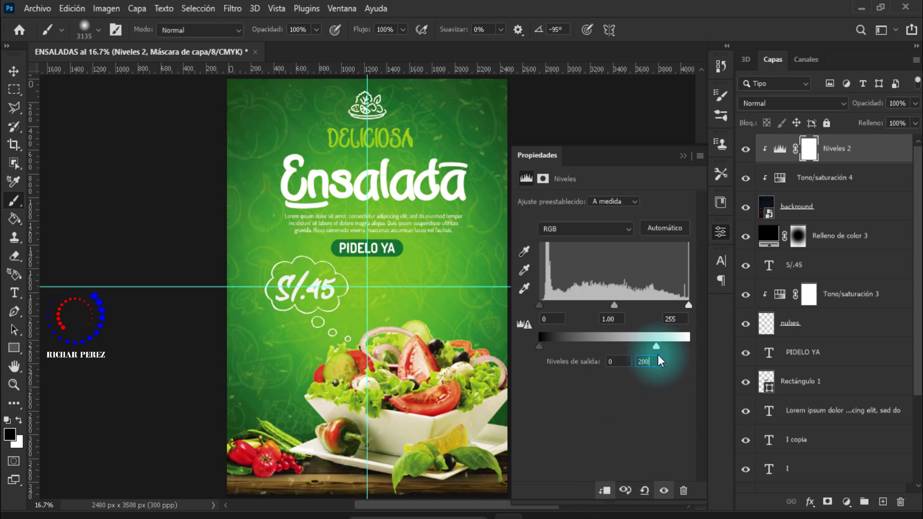
left_click(683, 156)
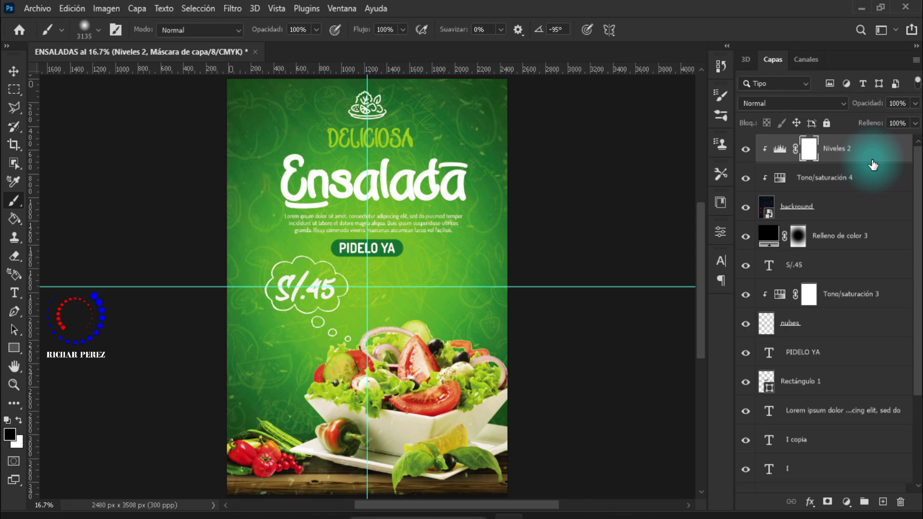
- Group the layers down to DELICIOSA into a group named textos
scroll(844, 368, "down", 4)
scroll(847, 368, "up", 3)
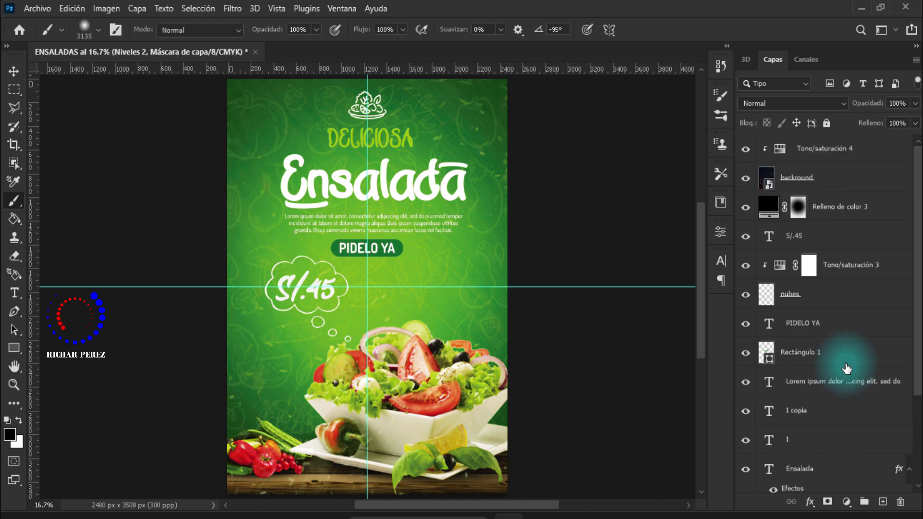
scroll(845, 368, "up", 1)
scroll(846, 366, "down", 4)
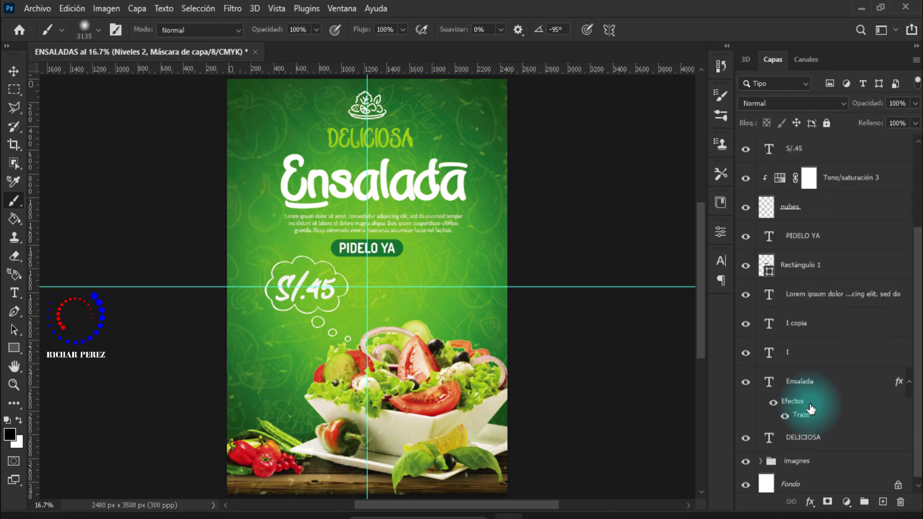
left_click(804, 439, "shift")
key("ctrl+g")
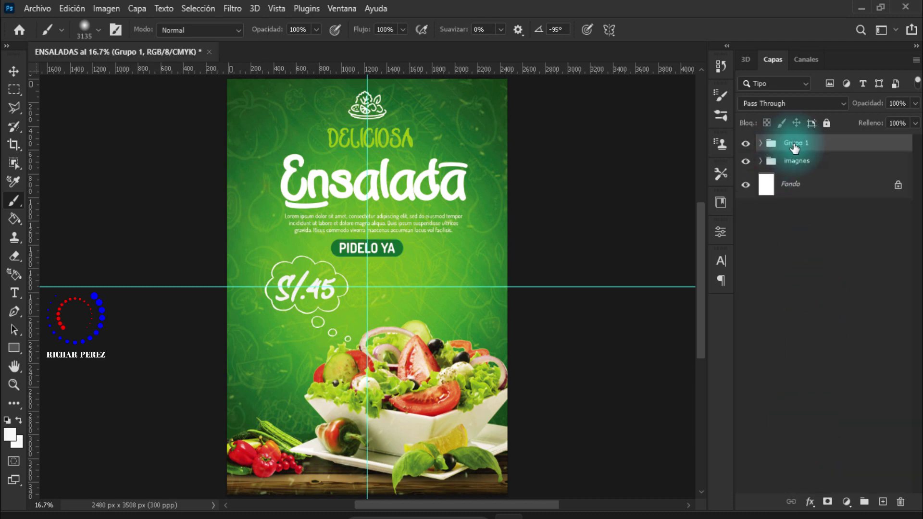
double_click(794, 144)
type("text")
type("os")
key("Return")
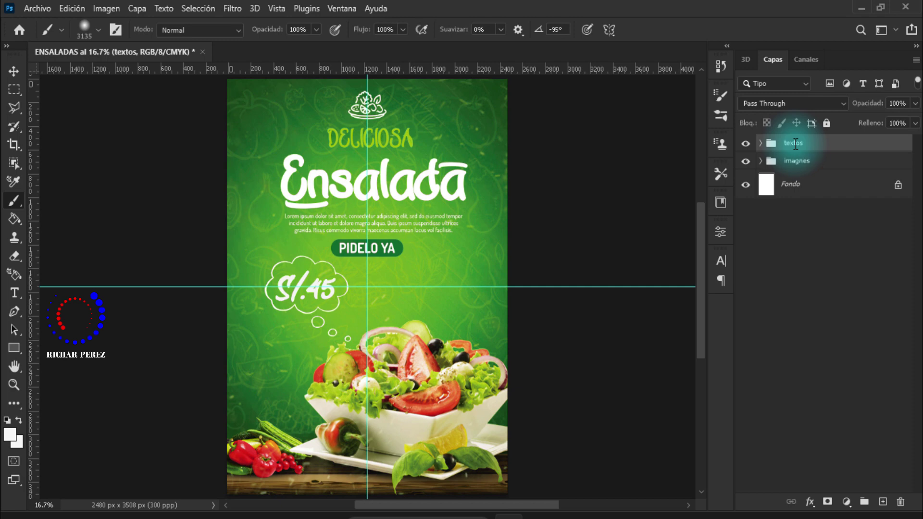
- Stamp all visible layers into Capa 2 and convert it to a smart object
key("ctrl+shift+alt+e")
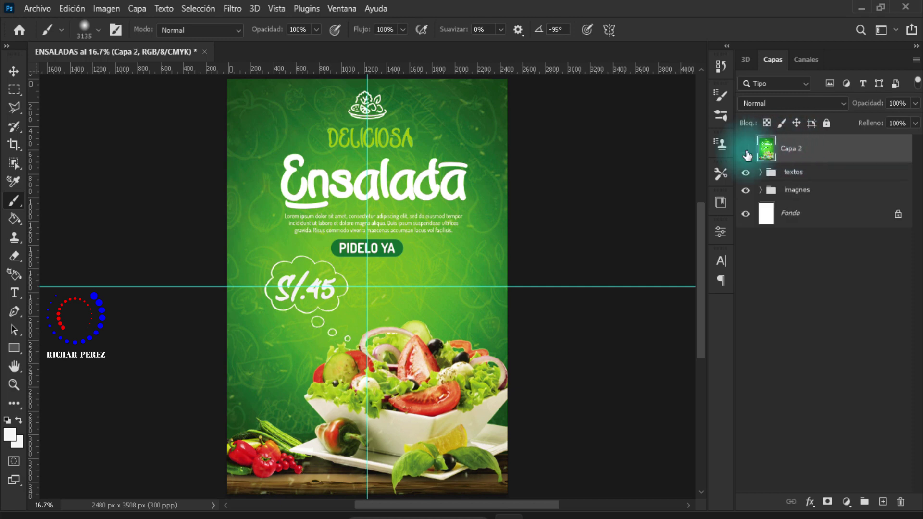
scroll(355, 313, "up", 1)
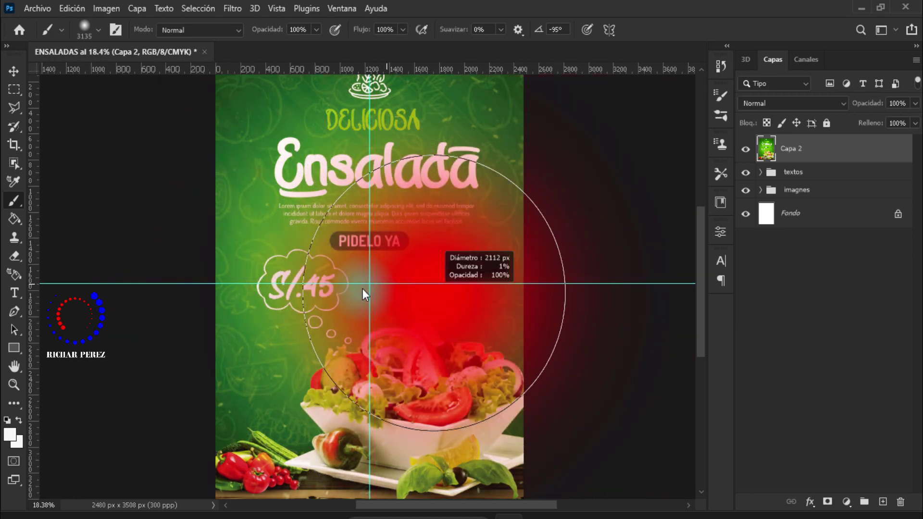
key("v")
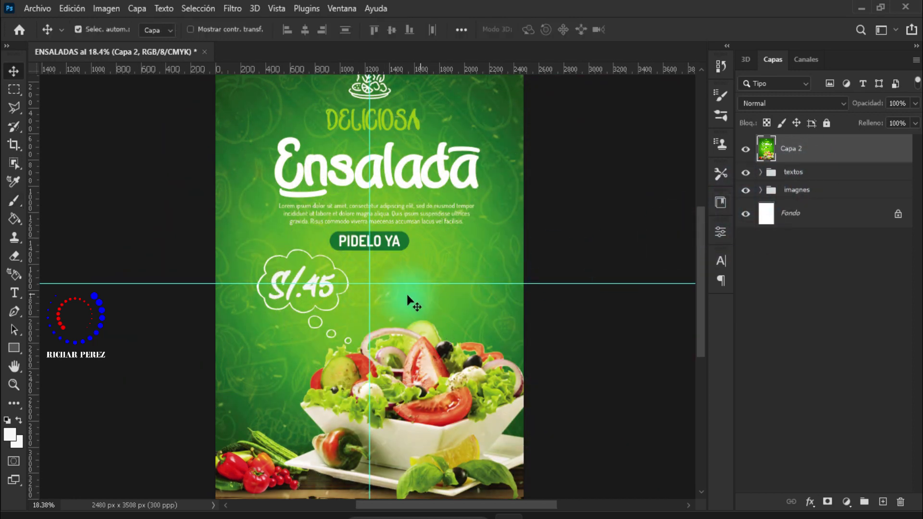
right_click(846, 150)
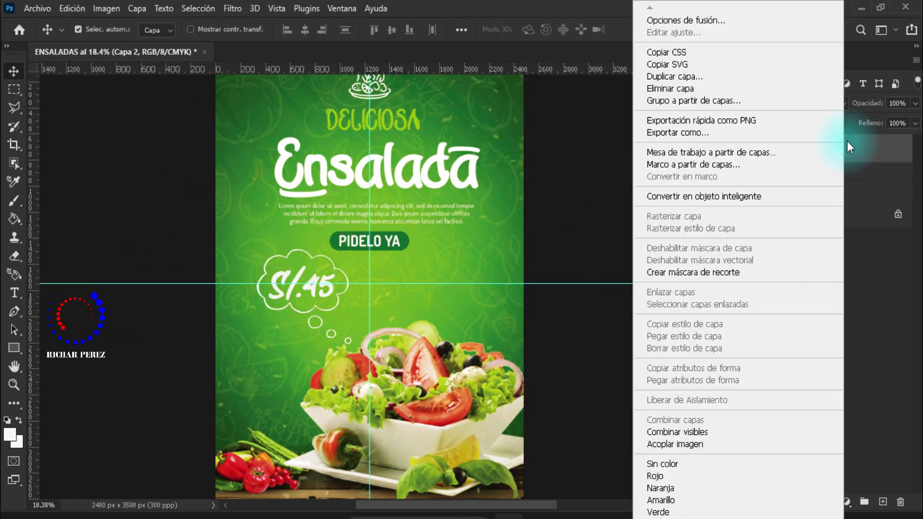
left_click(753, 198)
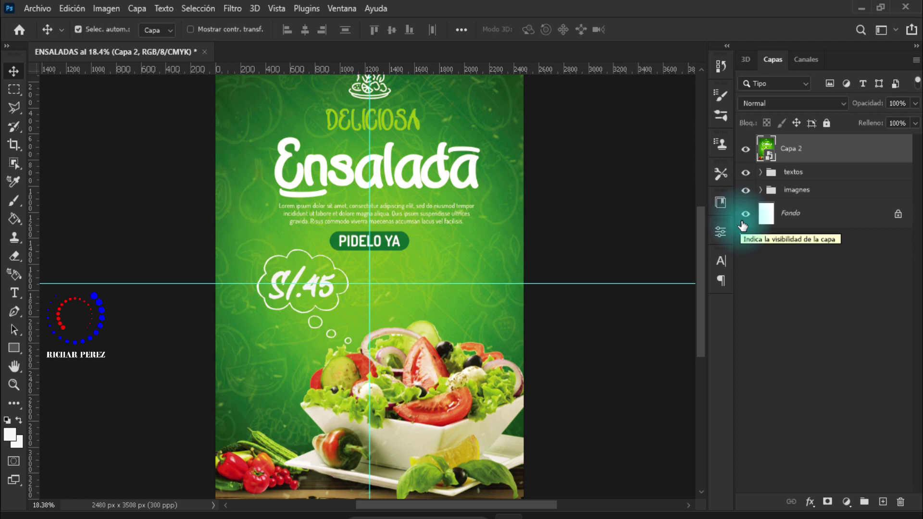
scroll(546, 206, "down", 1)
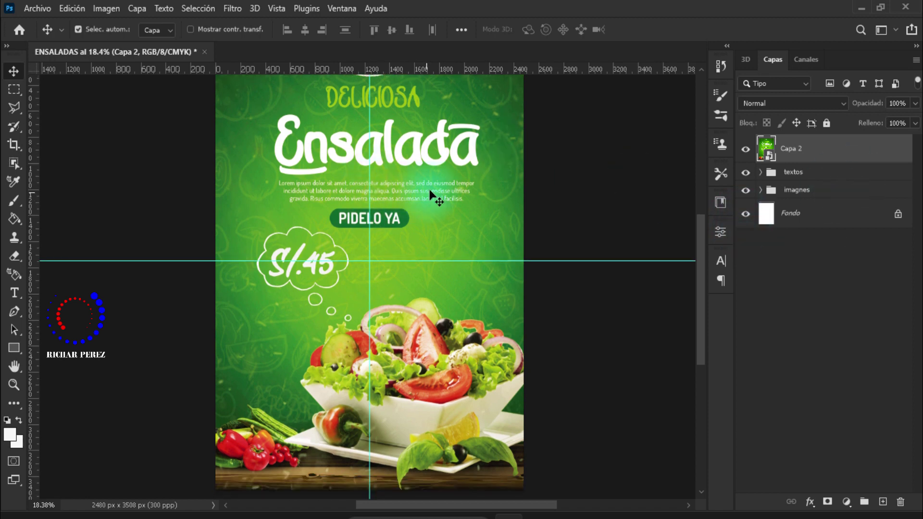
scroll(457, 221, "up", 3)
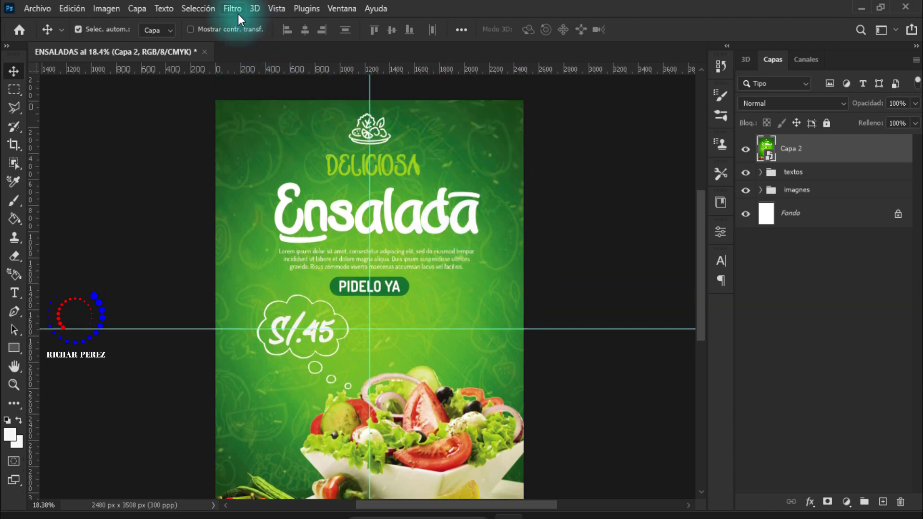
left_click(237, 13)
- Apply the Camera Raw filter to Capa 2 and set exposure to −0.20
left_click(287, 117)
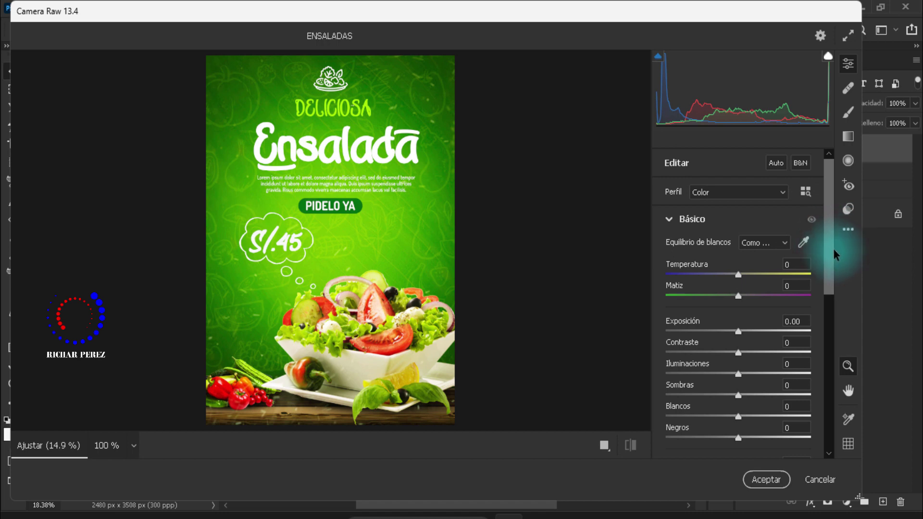
left_click_drag(828, 255, 823, 283)
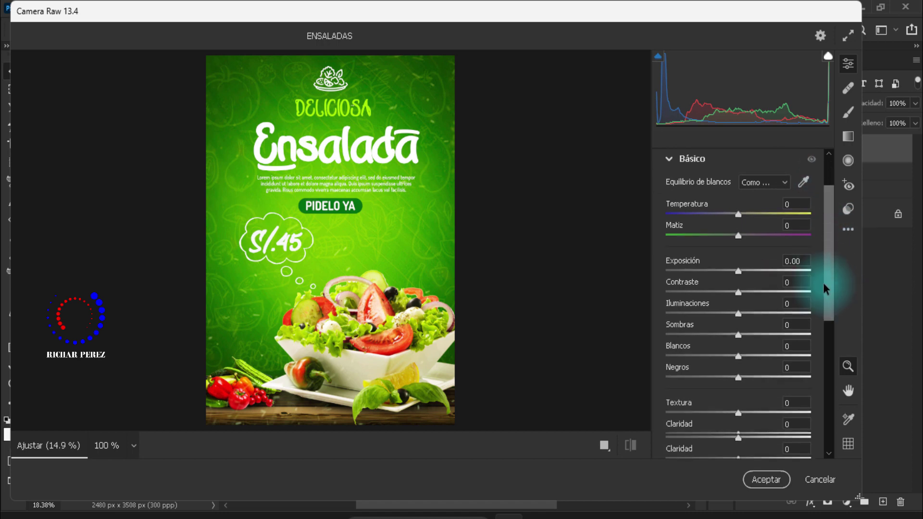
left_click(806, 259)
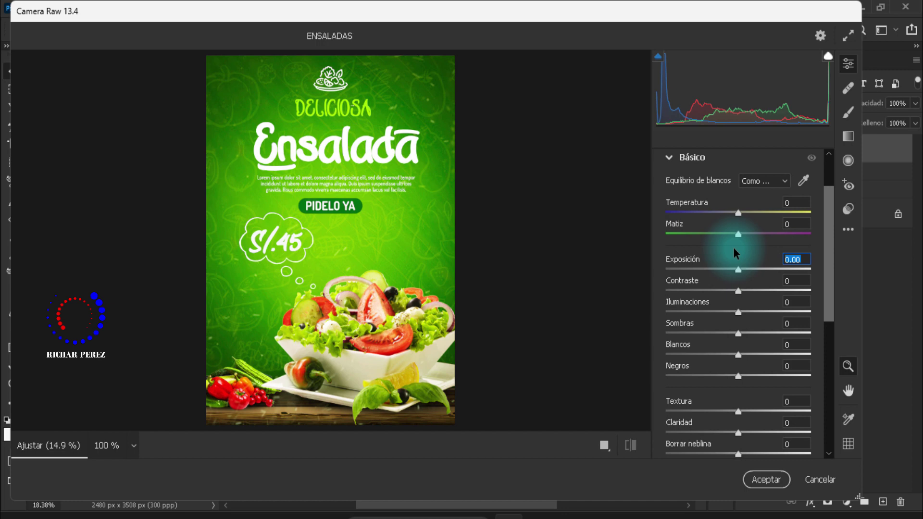
type("-")
type(".2")
key("BackSpace")
key("BackSpace")
type("0.20")
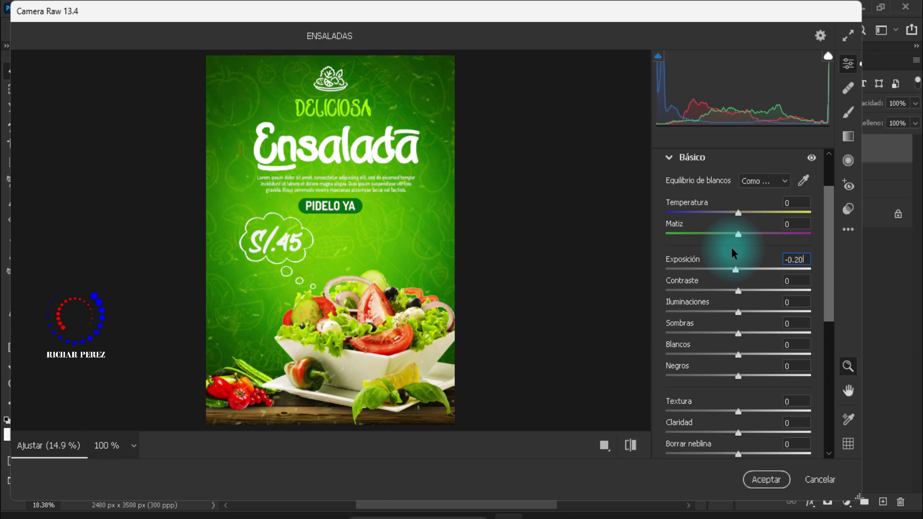
- Set contrast to +10, highlights to +11 and texture to +20
left_click(793, 280)
type("10")
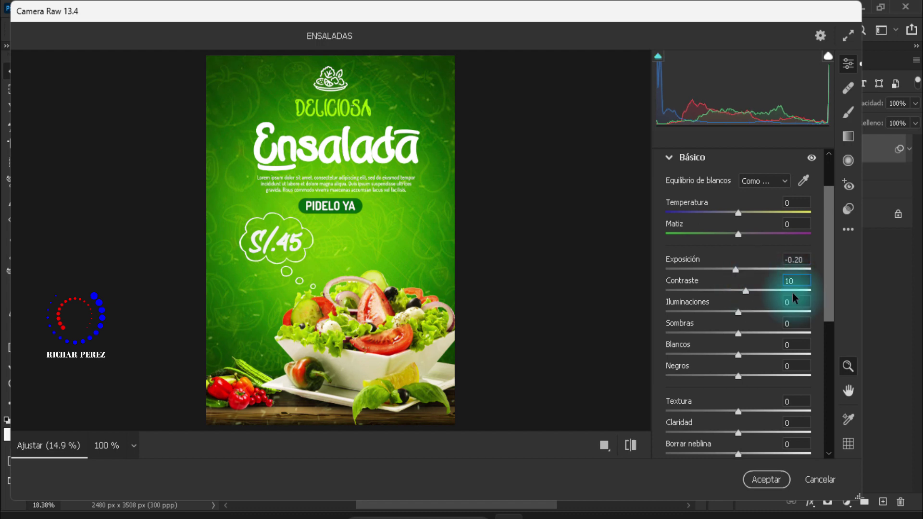
left_click(793, 300)
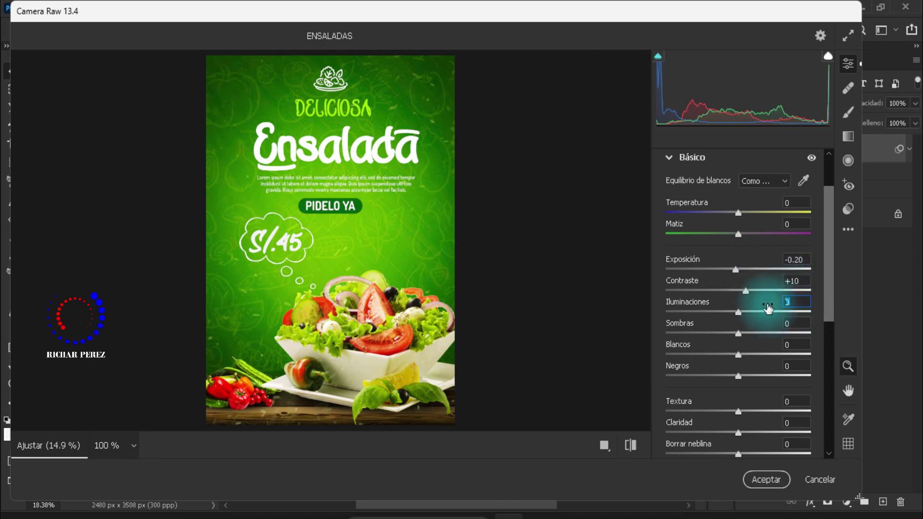
type("11")
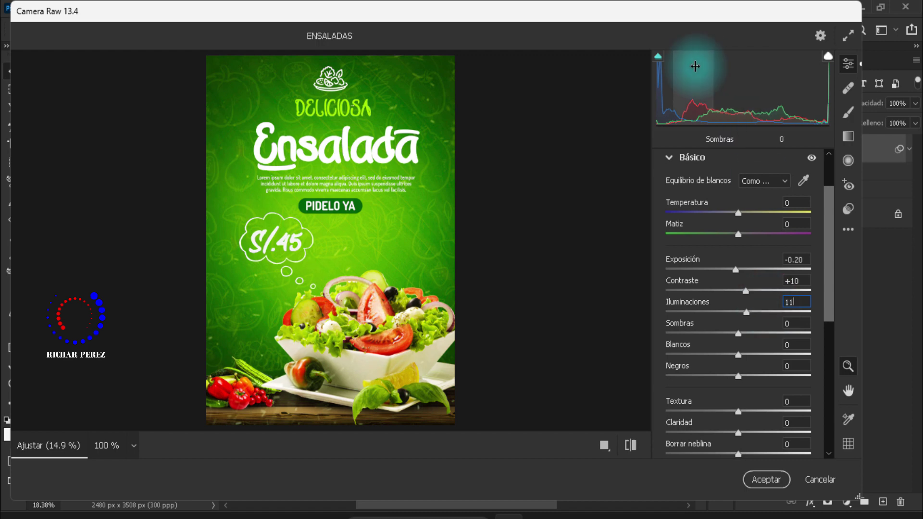
left_click(795, 401)
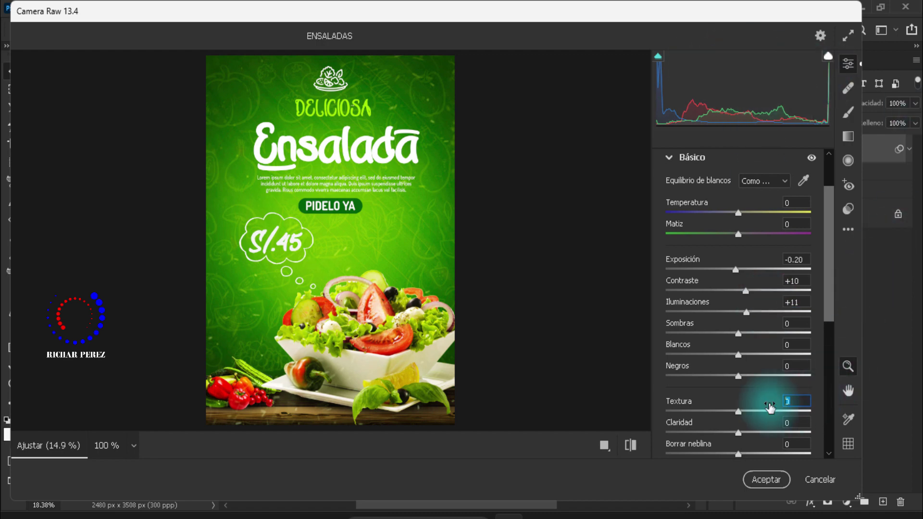
type("20")
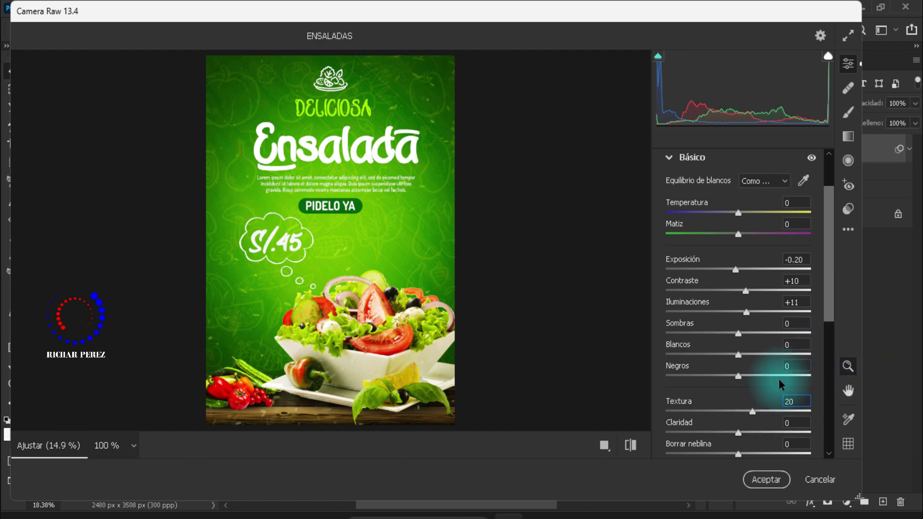
- Set clarity to +7 and vibrance to +6 in the Básico panel
scroll(769, 423, "down", 1)
key("Tab")
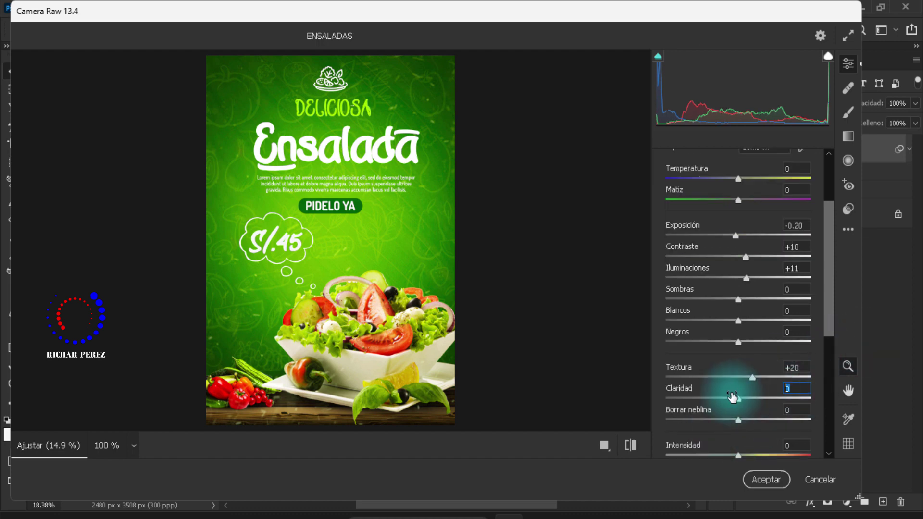
type("7")
scroll(721, 399, "down", 2)
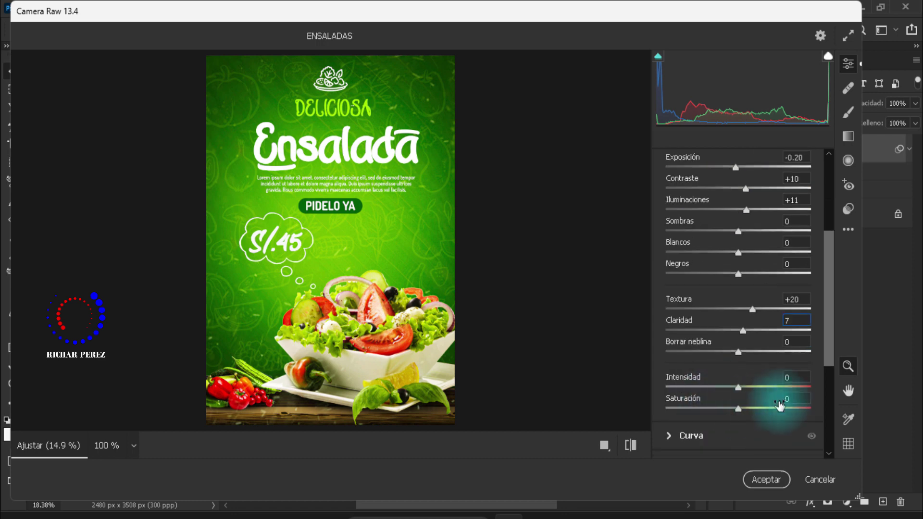
key("Tab")
key("Tab")
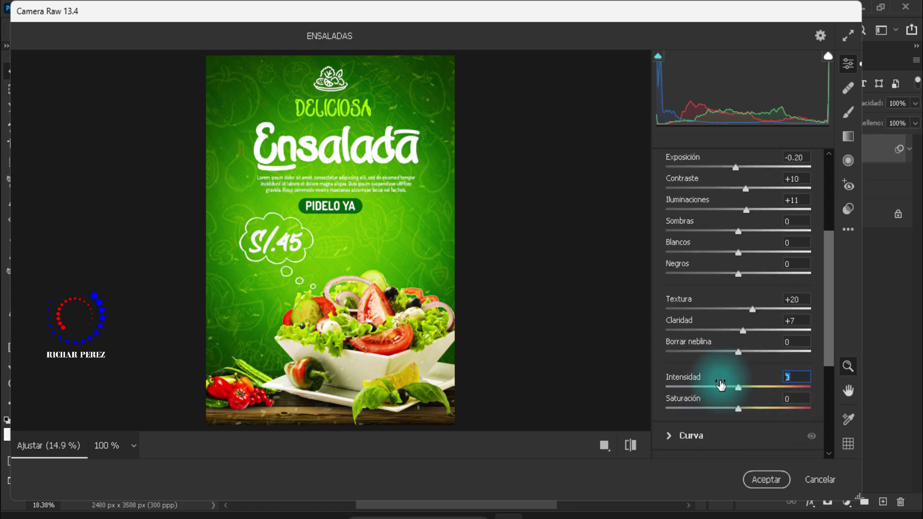
type("6")
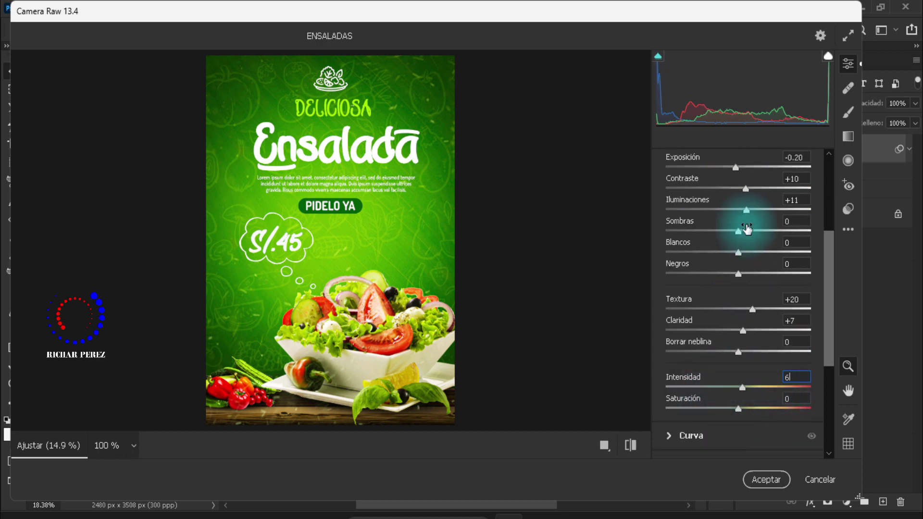
scroll(724, 227, "up", 5)
- Add a −12 vignette under Efectos and accept the Camera Raw grade
left_click(668, 218)
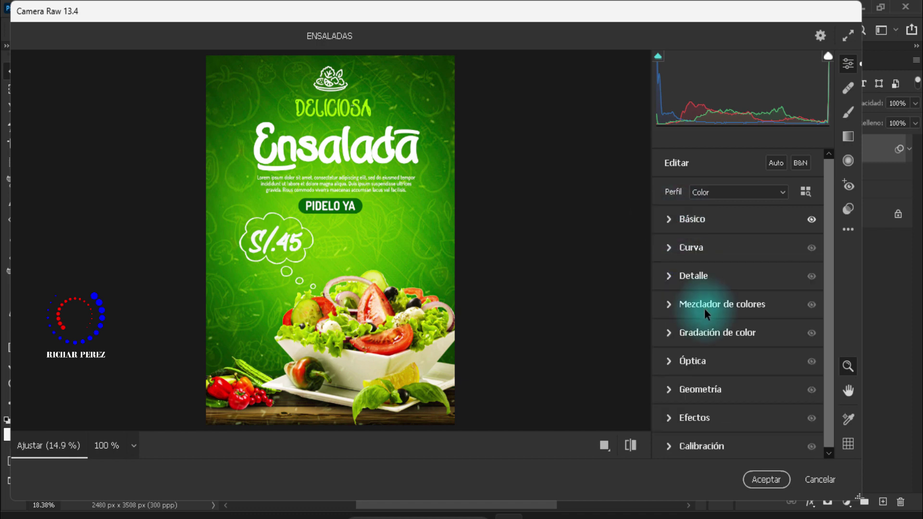
left_click(673, 417)
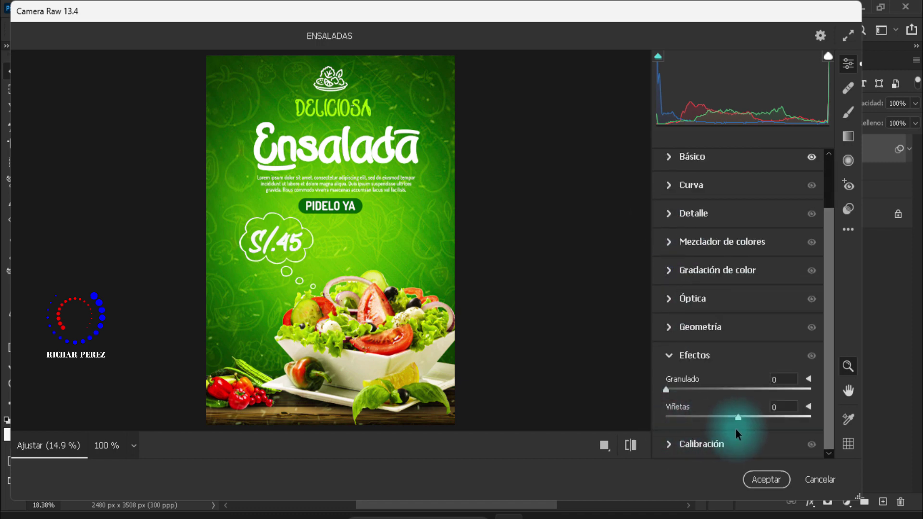
left_click_drag(738, 416, 752, 417)
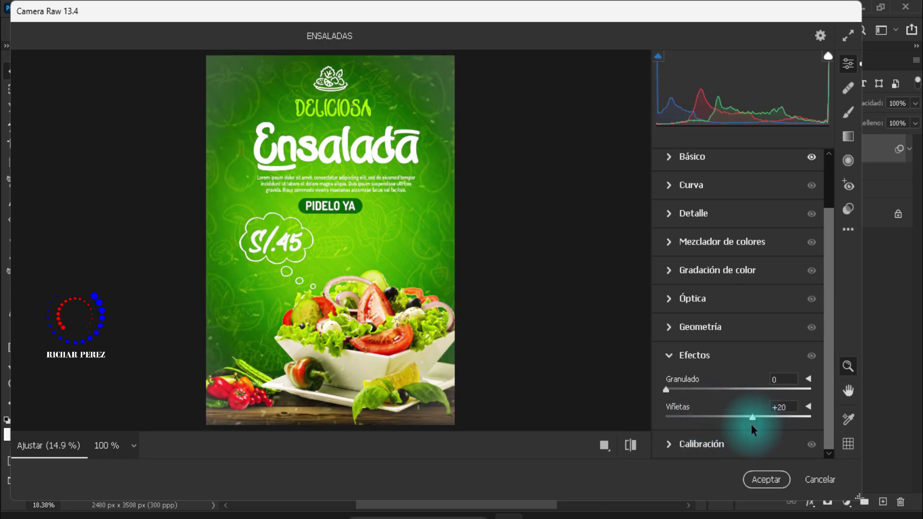
left_click(792, 408)
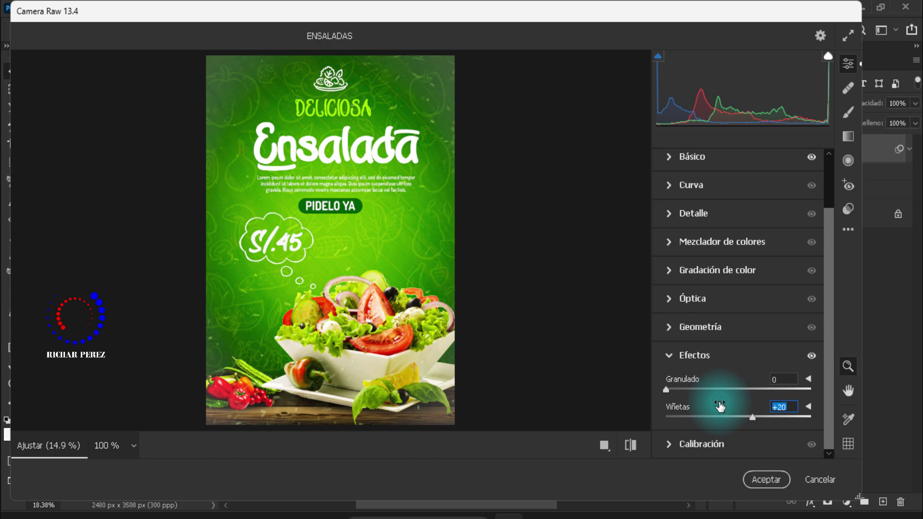
type("-12")
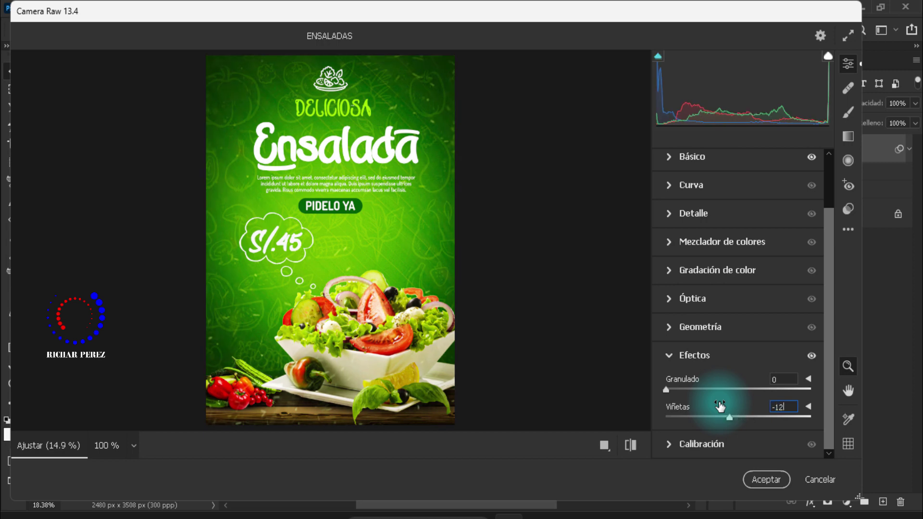
left_click(763, 480)
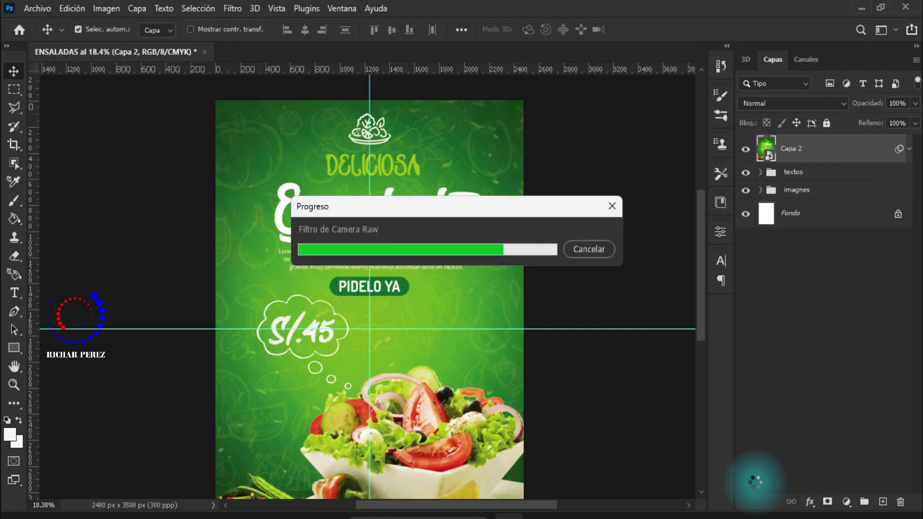